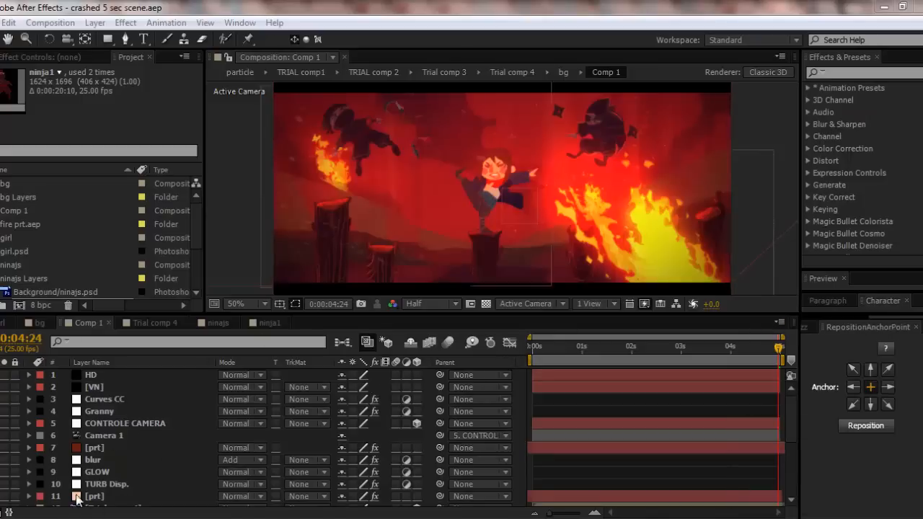
- Switch to the browser and examine the Adobe After Effects Malaysia (AEMY) Facebook page, including its title, cover photo and posts
{"action": "key", "text": "alt+Tab"}
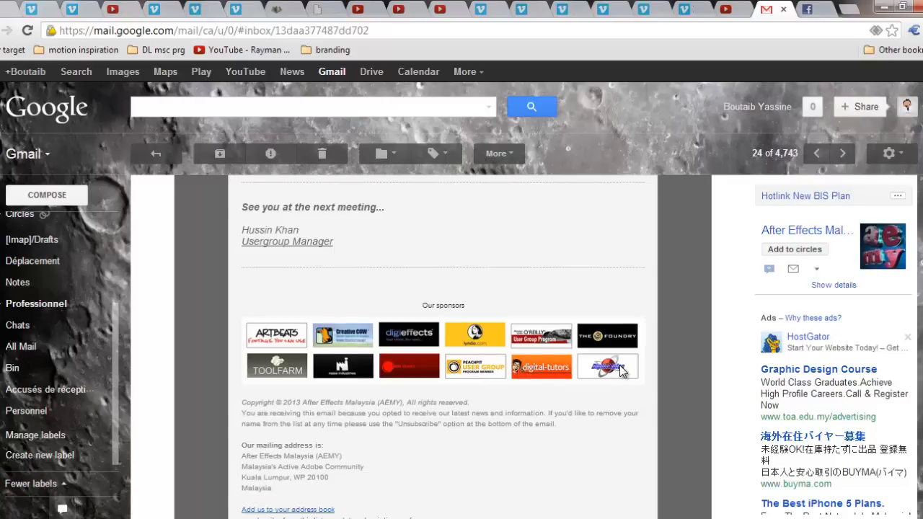
{"action": "left_click", "coordinate": [822, 9]}
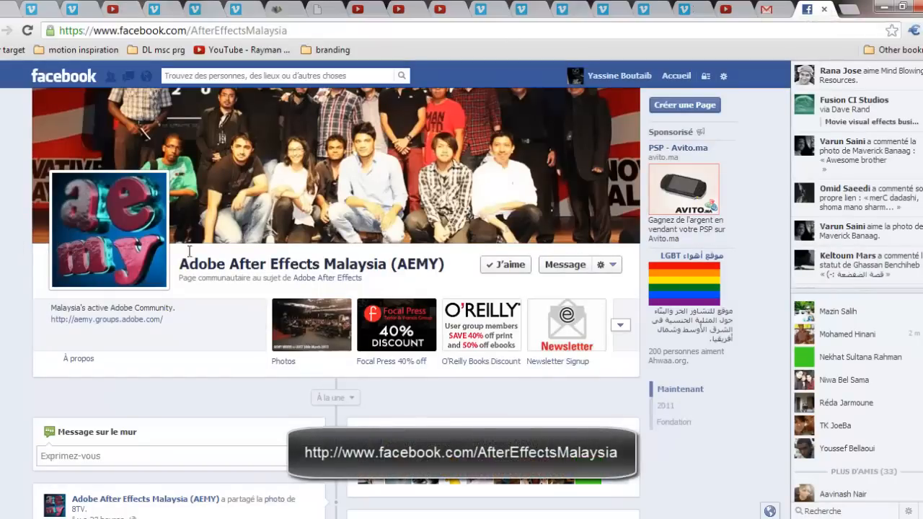
{"action": "left_click_drag", "start_coordinate": [185, 264], "coordinate": [311, 262]}
{"action": "left_click", "coordinate": [307, 262]}
{"action": "left_click_drag", "start_coordinate": [187, 265], "coordinate": [322, 264]}
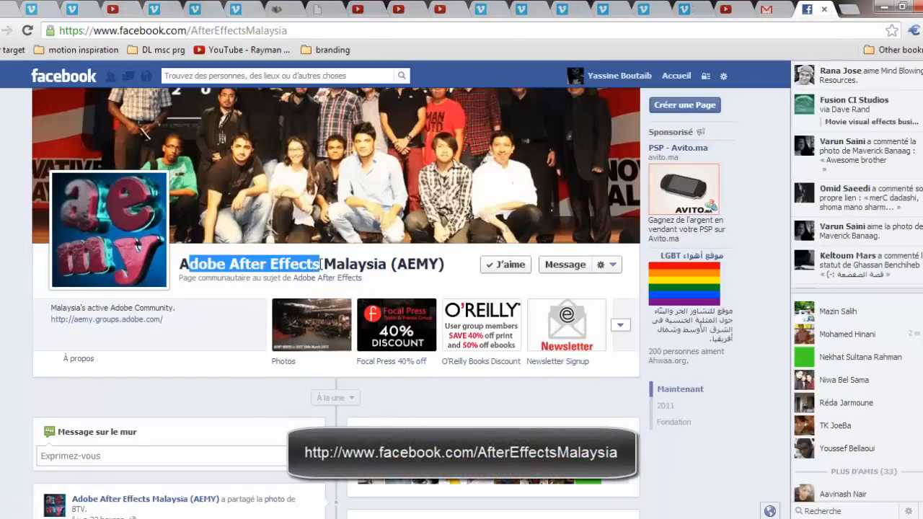
{"action": "left_click", "coordinate": [359, 261]}
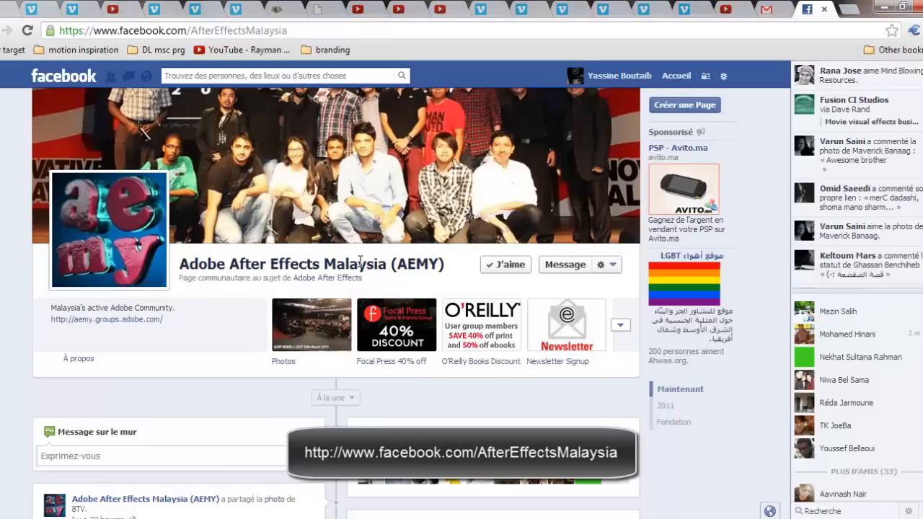
{"action": "left_click_drag", "start_coordinate": [453, 264], "coordinate": [256, 259]}
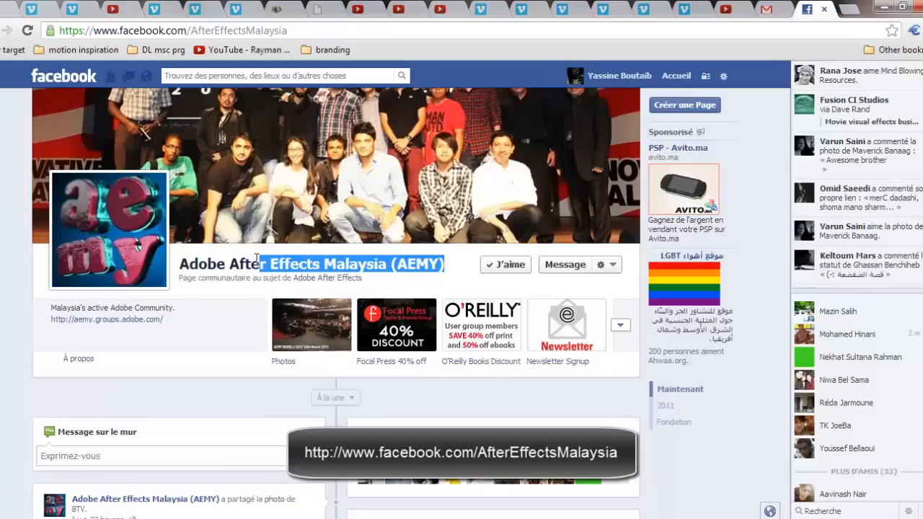
{"action": "left_click", "coordinate": [256, 259]}
{"action": "scroll", "coordinate": [263, 294], "scroll_direction": "up", "scroll_amount": 1}
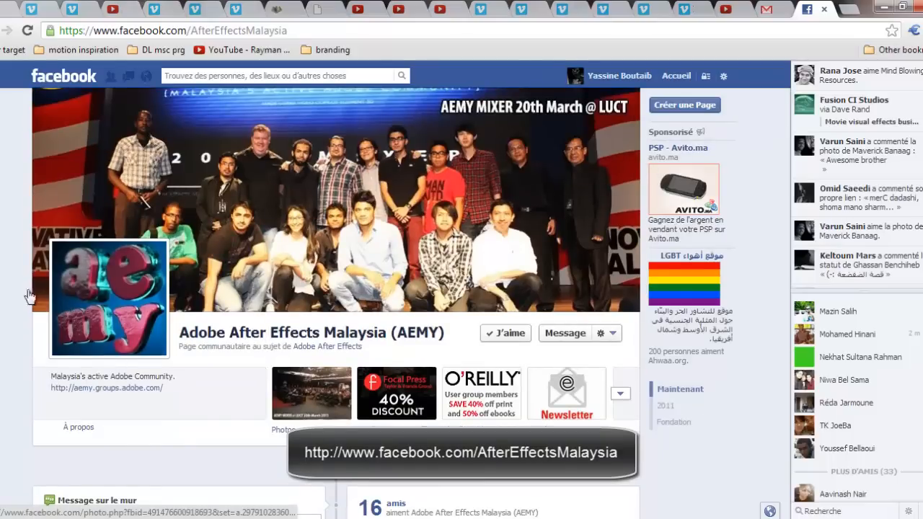
{"action": "scroll", "coordinate": [56, 299], "scroll_direction": "down", "scroll_amount": 6}
{"action": "scroll", "coordinate": [56, 299], "scroll_direction": "down", "scroll_amount": 5}
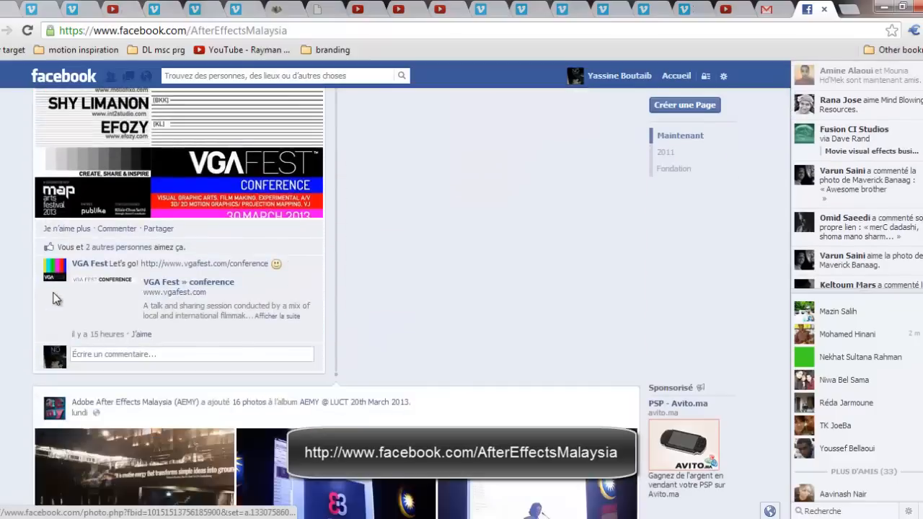
{"action": "scroll", "coordinate": [56, 298], "scroll_direction": "up", "scroll_amount": 7}
- Return to the newsletter e-mail in Gmail and examine its 2013 Competition #1 section
{"action": "left_click", "coordinate": [780, 4]}
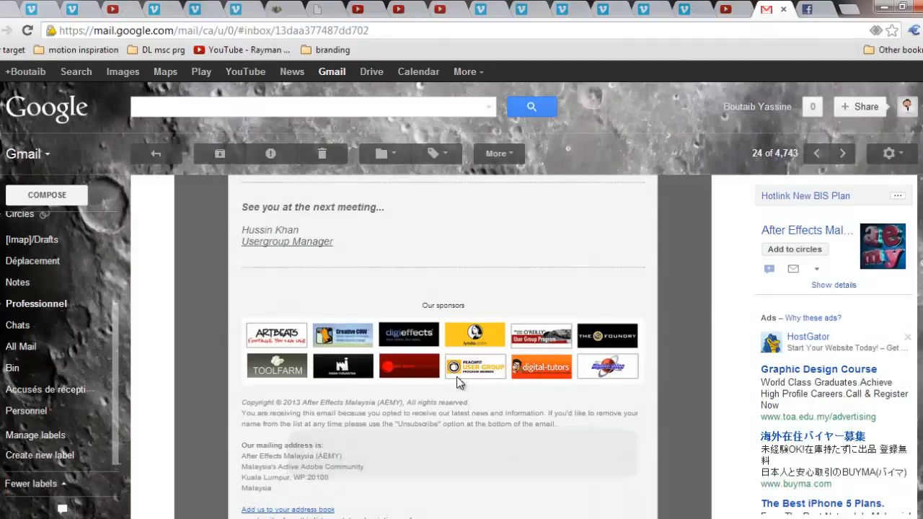
{"action": "scroll", "coordinate": [456, 381], "scroll_direction": "up", "scroll_amount": 15}
{"action": "scroll", "coordinate": [456, 381], "scroll_direction": "down", "scroll_amount": 10}
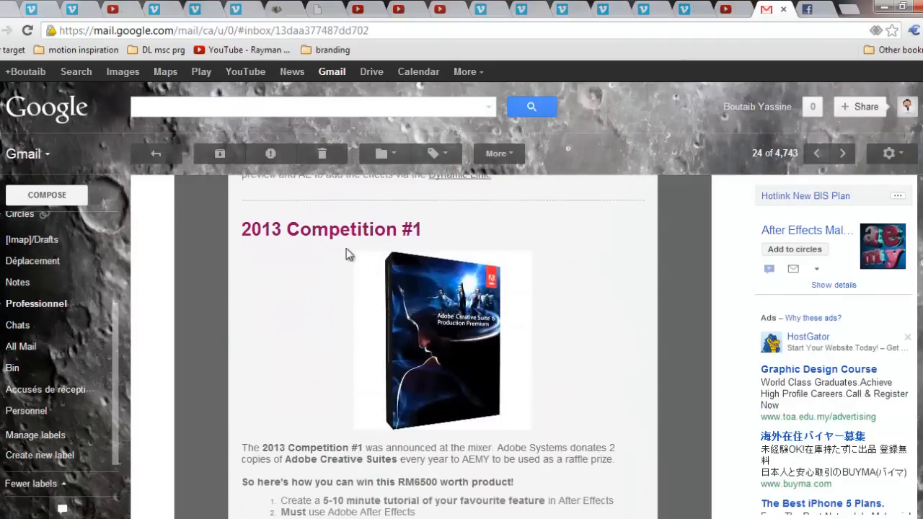
{"action": "left_click_drag", "start_coordinate": [330, 234], "coordinate": [404, 234]}
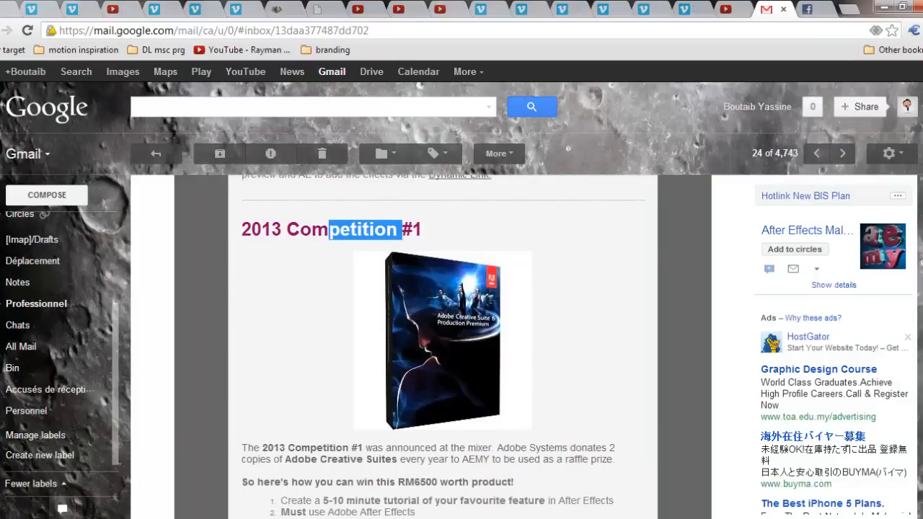
- Switch to the media player, raise its volume to 100 and replay the finished ninja scene video
{"action": "left_click", "coordinate": [105, 497]}
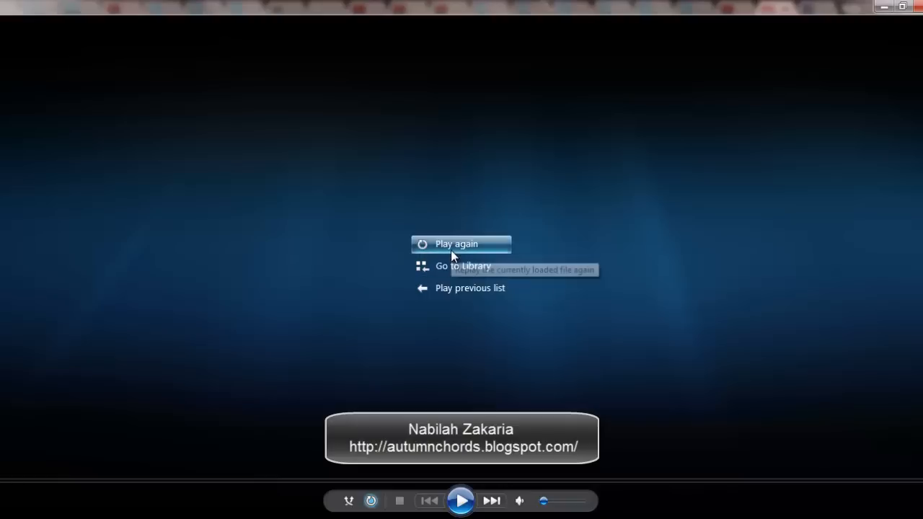
{"action": "left_click_drag", "start_coordinate": [546, 501], "coordinate": [582, 501]}
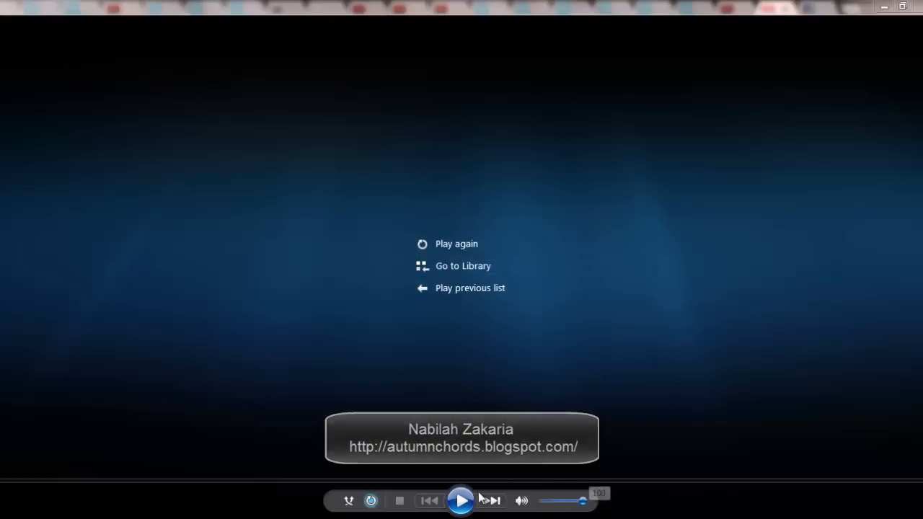
{"action": "left_click", "coordinate": [465, 499]}
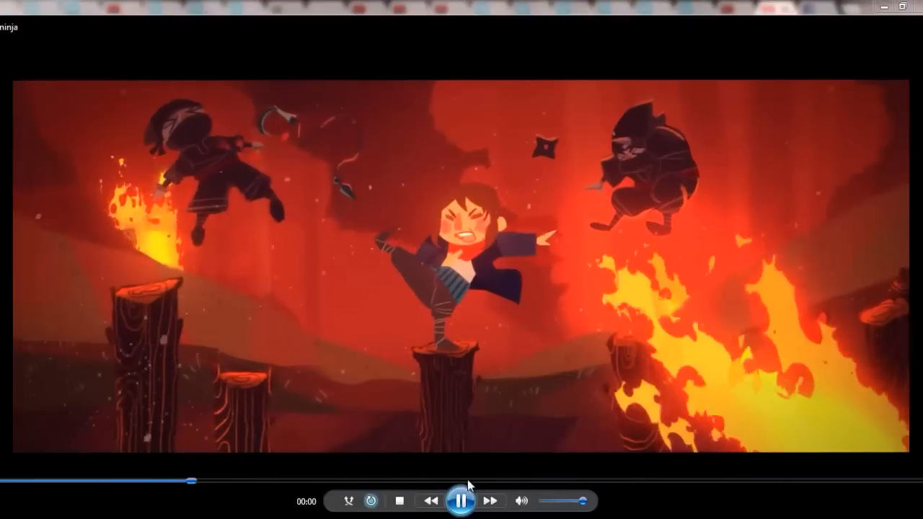
{"action": "double_click", "coordinate": [503, 389]}
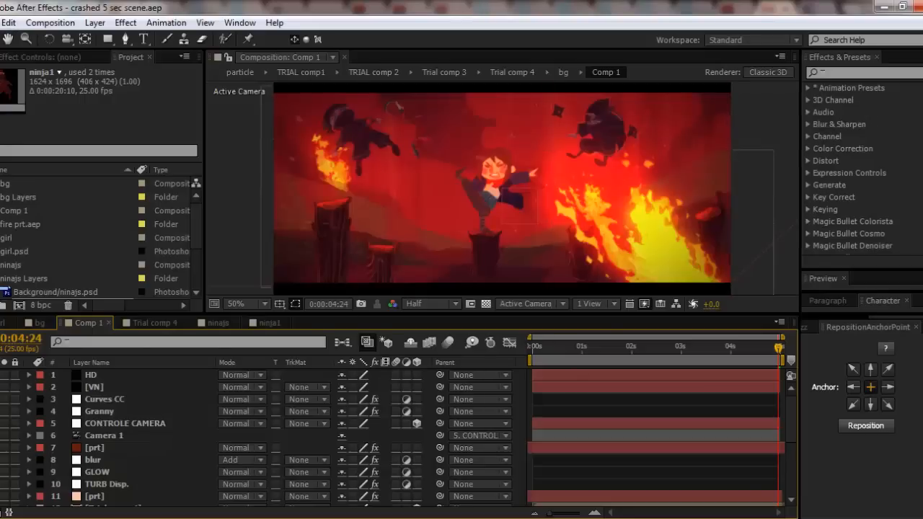
- Switch to After Effects and close the open project to start from an empty one
{"action": "left_click", "coordinate": [2, 22]}
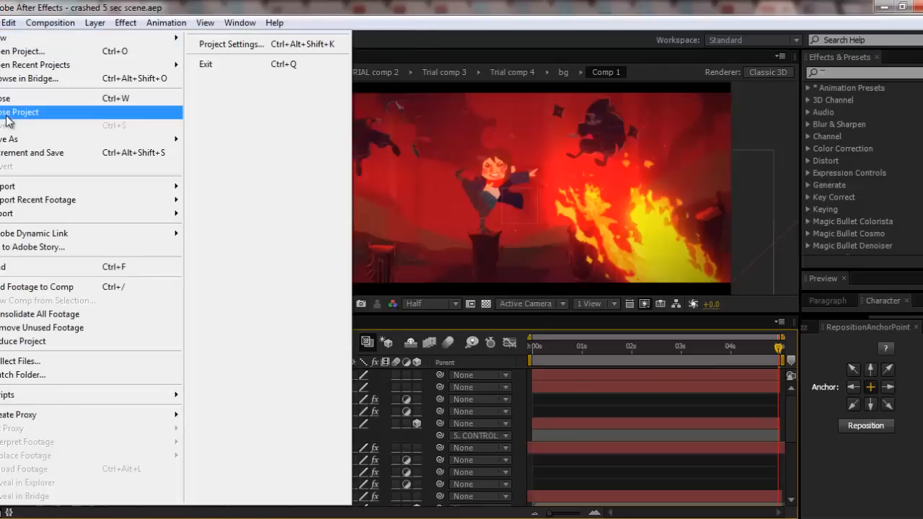
{"action": "left_click", "coordinate": [9, 116]}
{"action": "left_click", "coordinate": [45, 222]}
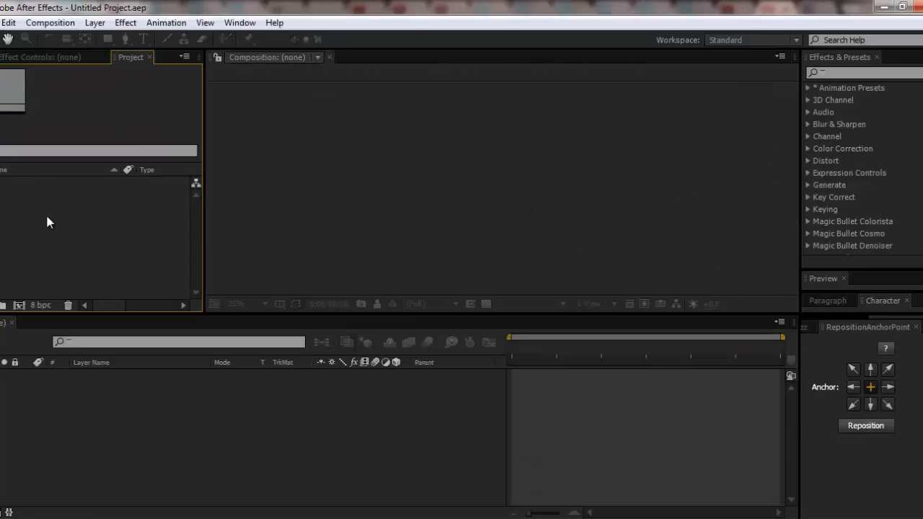
- Create a composition named Comp1 with the HDV/HDTV 720 25 preset and a duration of 0:00:05:00
{"action": "key", "text": "ctrl+n"}
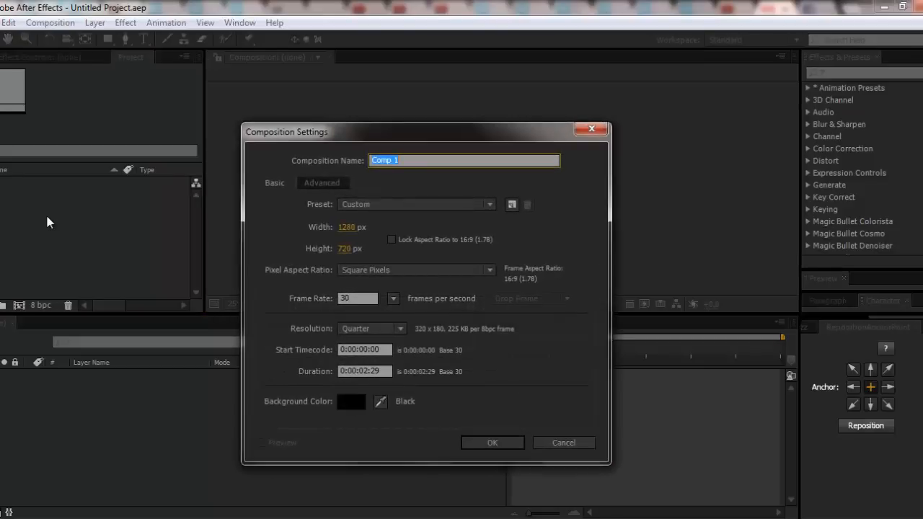
{"action": "type", "text": "Co"}
{"action": "left_click", "coordinate": [436, 205]}
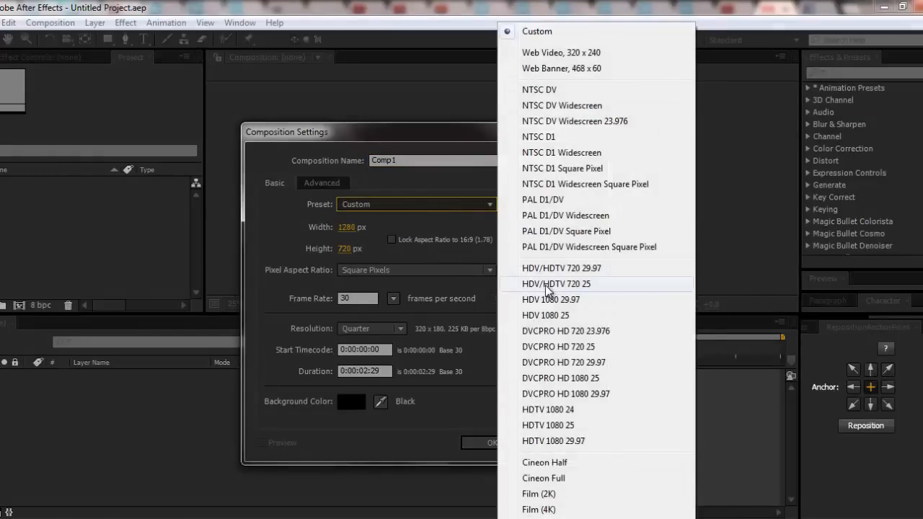
{"action": "left_click", "coordinate": [495, 336]}
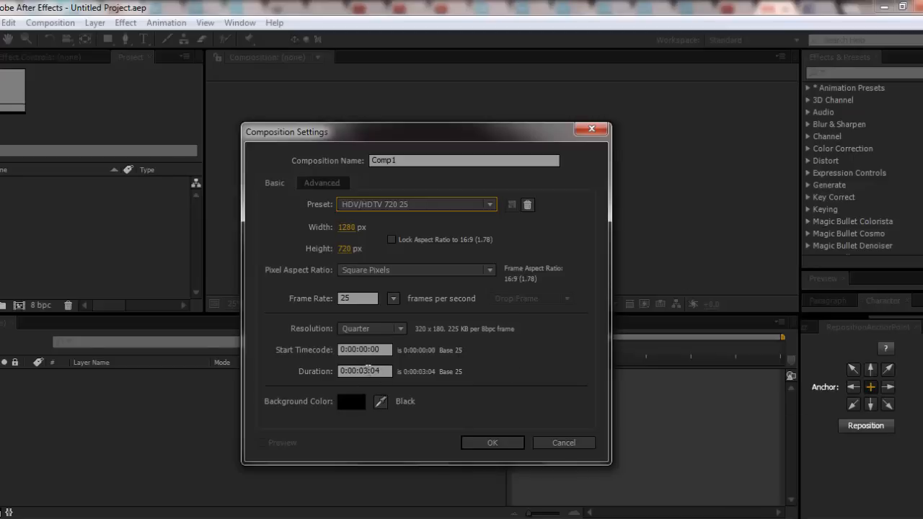
{"action": "left_click", "coordinate": [368, 370]}
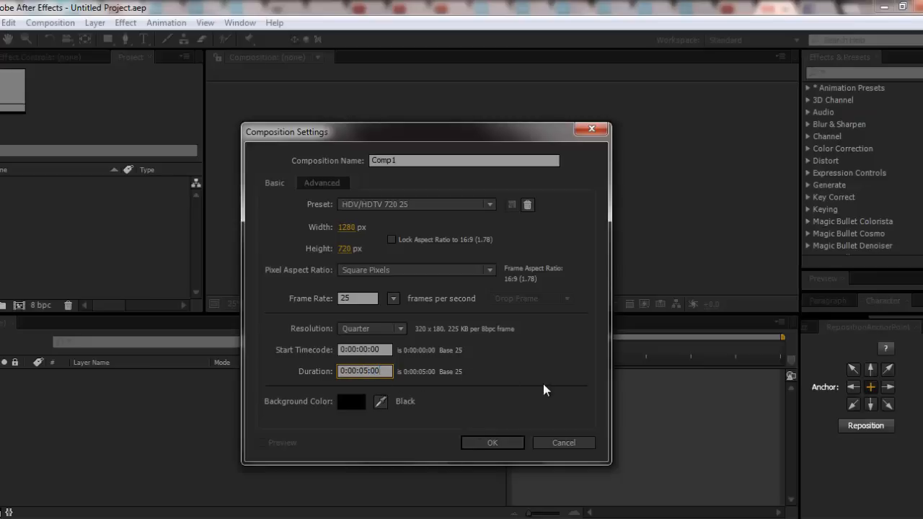
{"action": "left_click", "coordinate": [494, 445]}
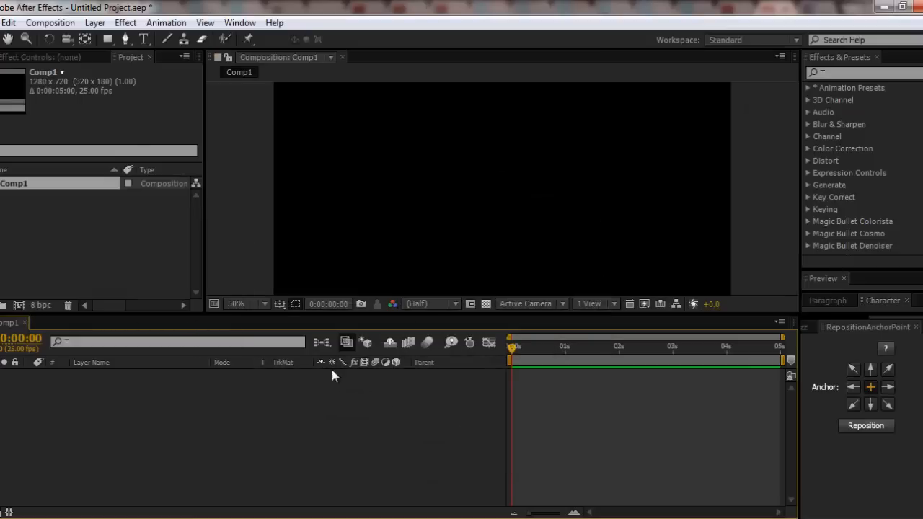
- Make the composition viewer taller by lowering its boundary with the timeline
{"action": "scroll", "coordinate": [503, 226], "scroll_direction": "down", "scroll_amount": 3}
{"action": "scroll", "coordinate": [504, 225], "scroll_direction": "up", "scroll_amount": 4}
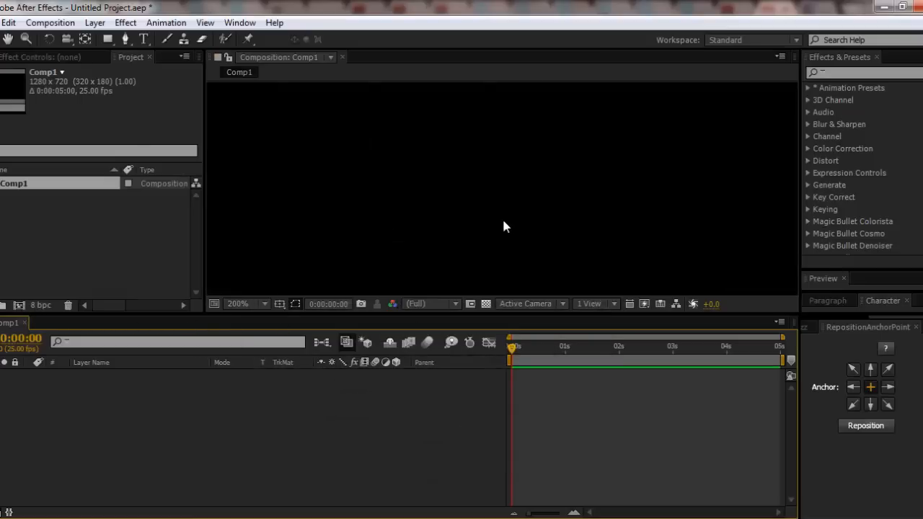
{"action": "scroll", "coordinate": [503, 226], "scroll_direction": "down", "scroll_amount": 4}
{"action": "scroll", "coordinate": [504, 226], "scroll_direction": "up", "scroll_amount": 2}
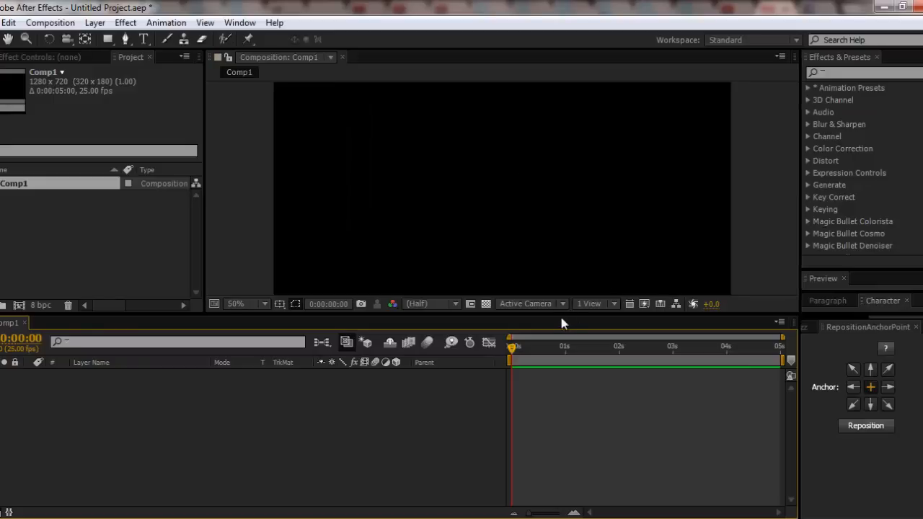
{"action": "left_click_drag", "start_coordinate": [561, 317], "coordinate": [564, 339]}
{"action": "scroll", "coordinate": [608, 273], "scroll_direction": "up", "scroll_amount": 1}
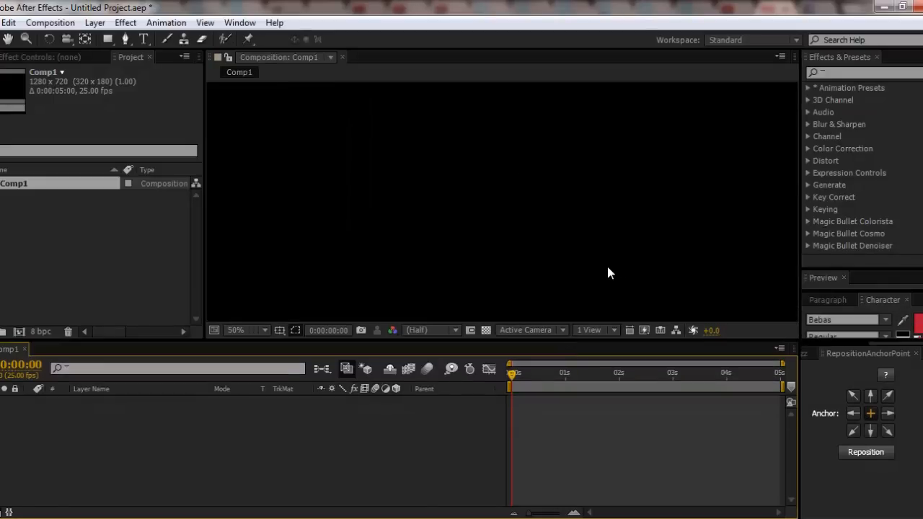
{"action": "scroll", "coordinate": [607, 272], "scroll_direction": "down", "scroll_amount": 5}
{"action": "scroll", "coordinate": [601, 272], "scroll_direction": "up", "scroll_amount": 6}
{"action": "scroll", "coordinate": [601, 271], "scroll_direction": "down", "scroll_amount": 8}
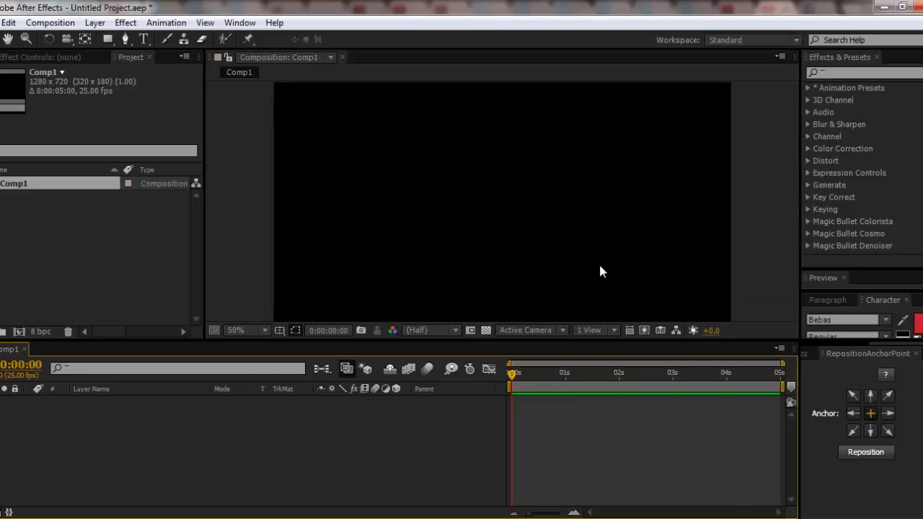
{"action": "scroll", "coordinate": [602, 272], "scroll_direction": "up", "scroll_amount": 5}
{"action": "scroll", "coordinate": [601, 271], "scroll_direction": "up", "scroll_amount": 2}
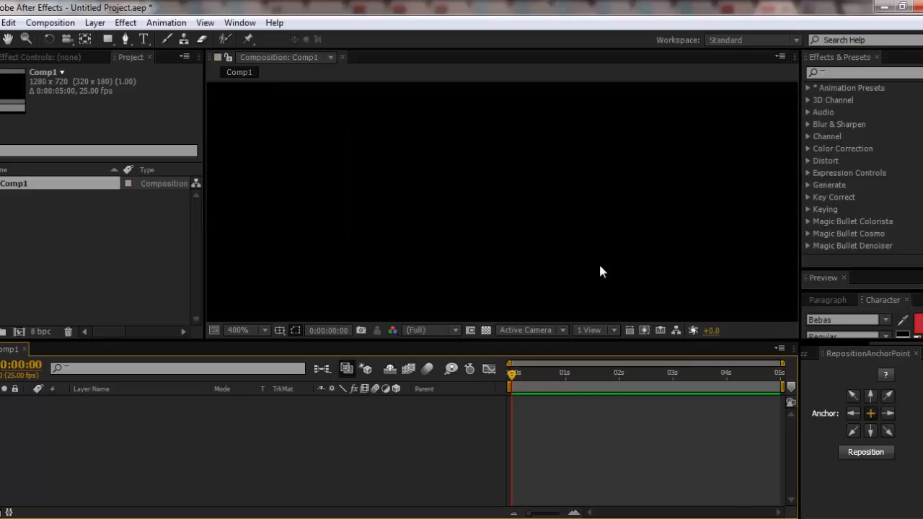
{"action": "scroll", "coordinate": [601, 272], "scroll_direction": "down", "scroll_amount": 4}
{"action": "key", "text": "comma"}
{"action": "key", "text": "comma"}
{"action": "scroll", "coordinate": [600, 264], "scroll_direction": "up", "scroll_amount": 4}
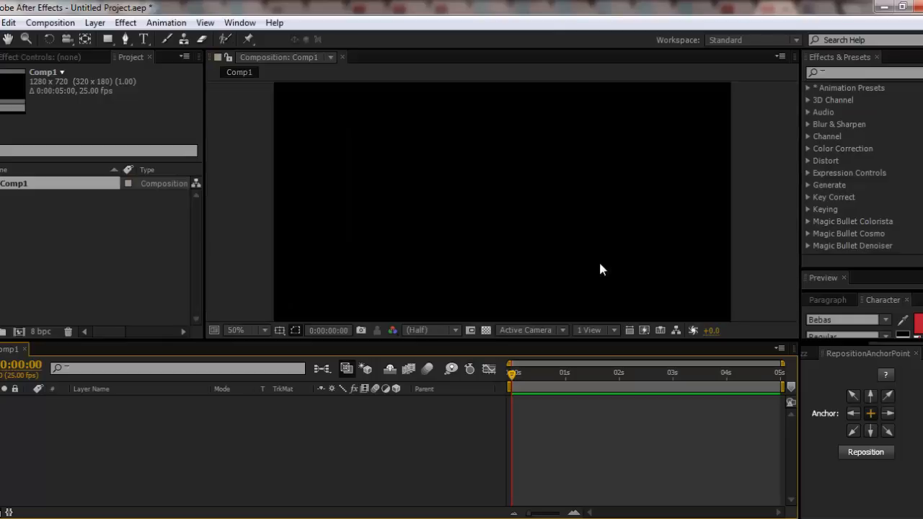
{"action": "scroll", "coordinate": [600, 264], "scroll_direction": "down", "scroll_amount": 2}
{"action": "scroll", "coordinate": [599, 264], "scroll_direction": "up", "scroll_amount": 3}
{"action": "scroll", "coordinate": [442, 255], "scroll_direction": "down", "scroll_amount": 4}
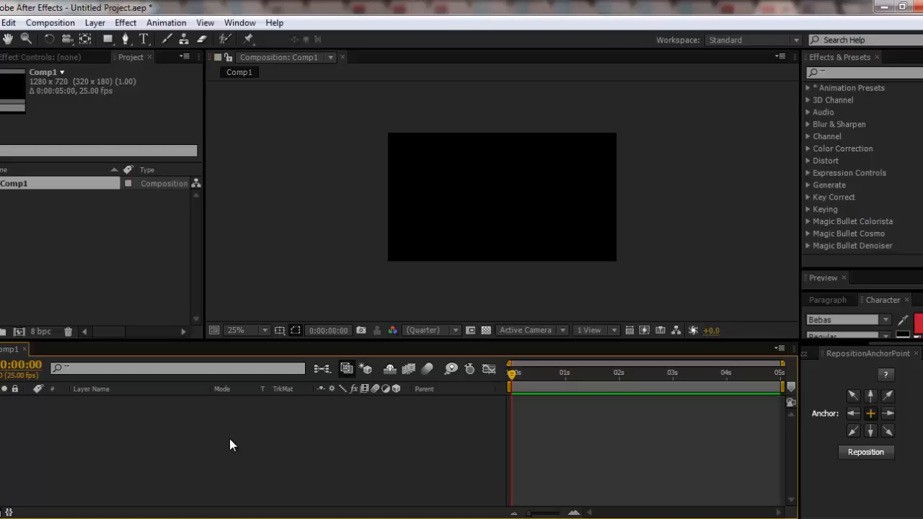
- Add a solid layer named background with the colour black (000000) to Comp1
{"action": "key", "text": "ctrl+y"}
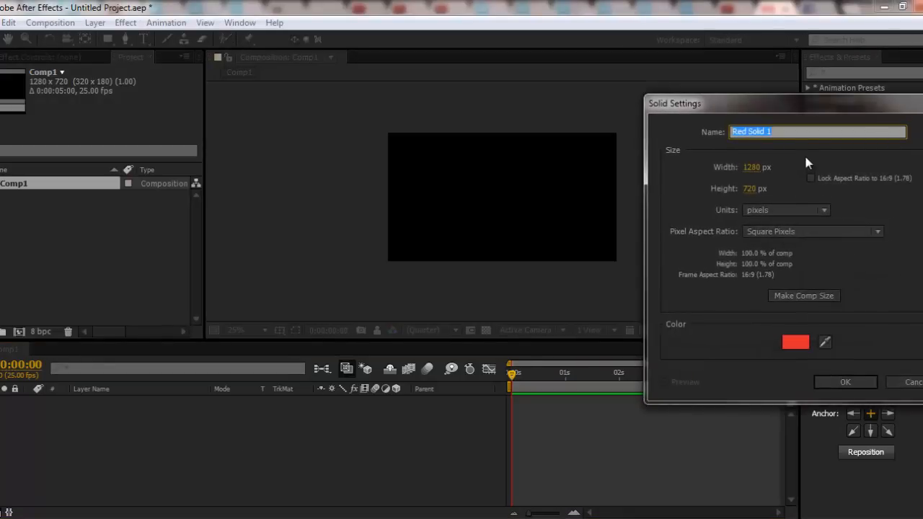
{"action": "type", "text": "background"}
{"action": "left_click", "coordinate": [786, 345]}
{"action": "left_click_drag", "start_coordinate": [584, 317], "coordinate": [225, 425]}
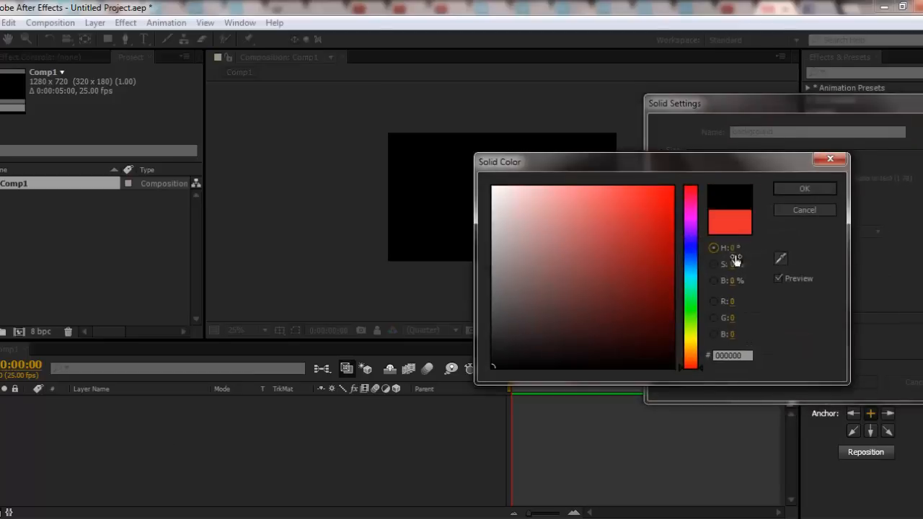
{"action": "left_click", "coordinate": [787, 187]}
{"action": "left_click", "coordinate": [850, 384]}
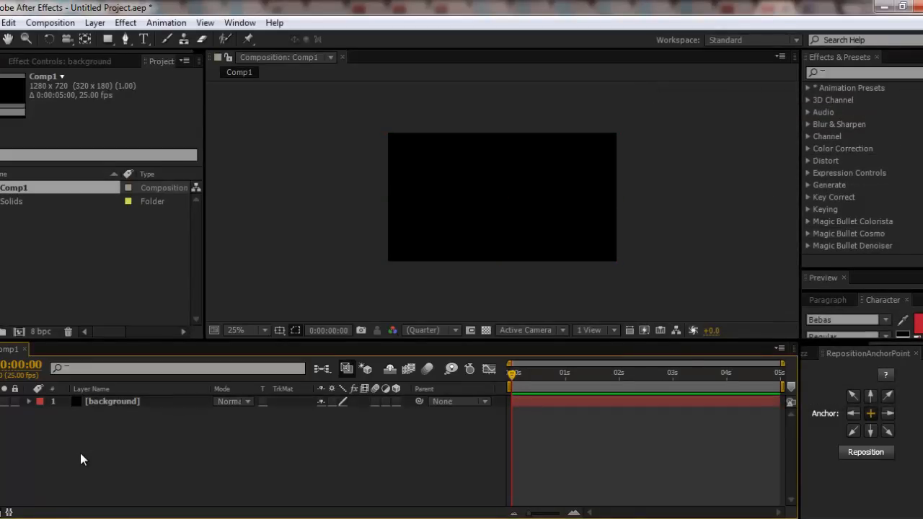
- Add a second solid layer named Particles Main above the background, coloured pure red (FF0000)
{"action": "key", "text": "ctrl+y"}
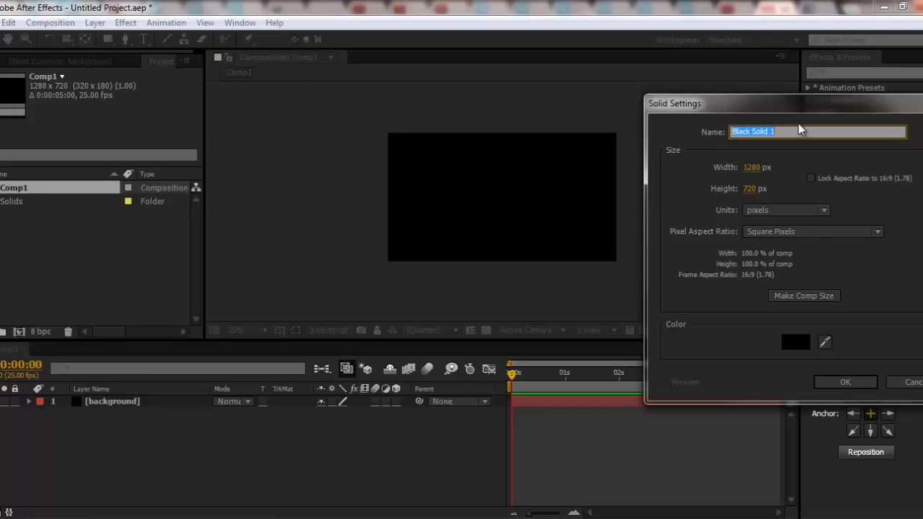
{"action": "type", "text": "Particles Main"}
{"action": "left_click", "coordinate": [794, 340]}
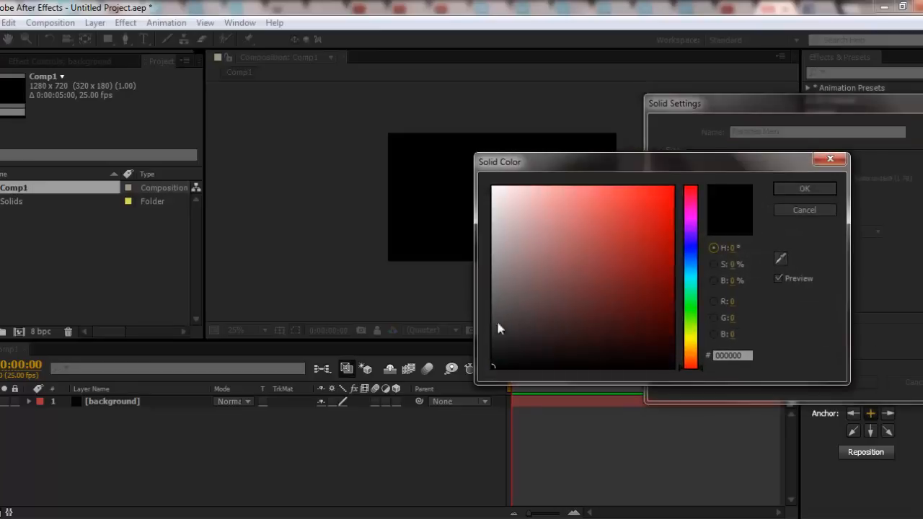
{"action": "left_click_drag", "start_coordinate": [655, 206], "coordinate": [673, 186]}
{"action": "left_click", "coordinate": [802, 189]}
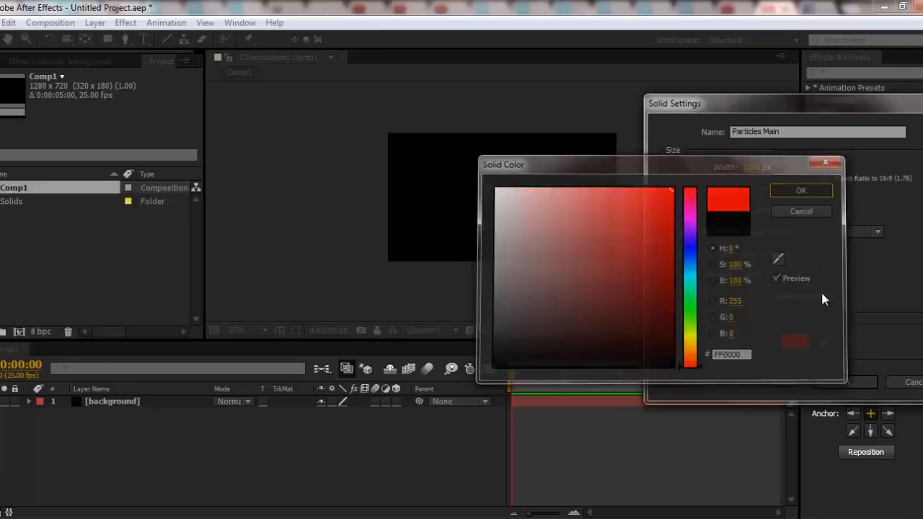
{"action": "left_click", "coordinate": [838, 379]}
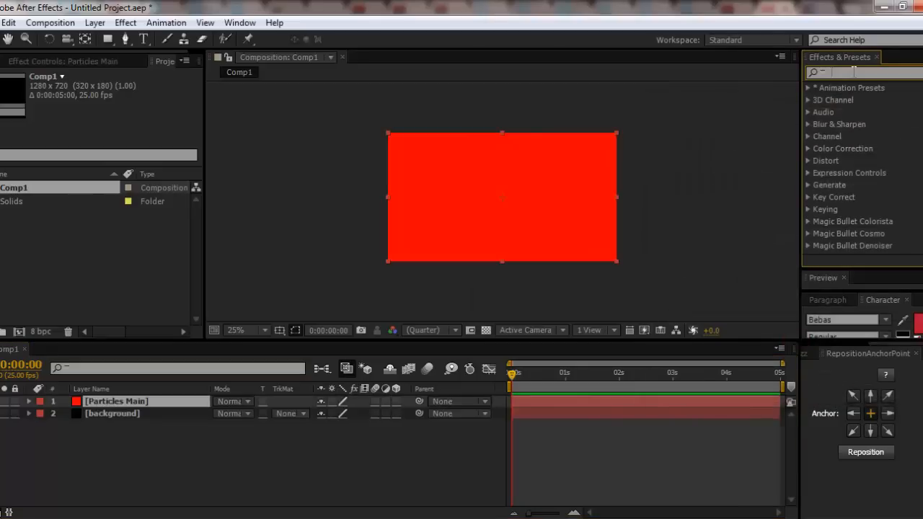
- Apply the Trapcode Particular effect to the Particles Main layer and preview the particles up to about 0:00:01:15
{"action": "left_click", "coordinate": [854, 72]}
{"action": "type", "text": "particula"}
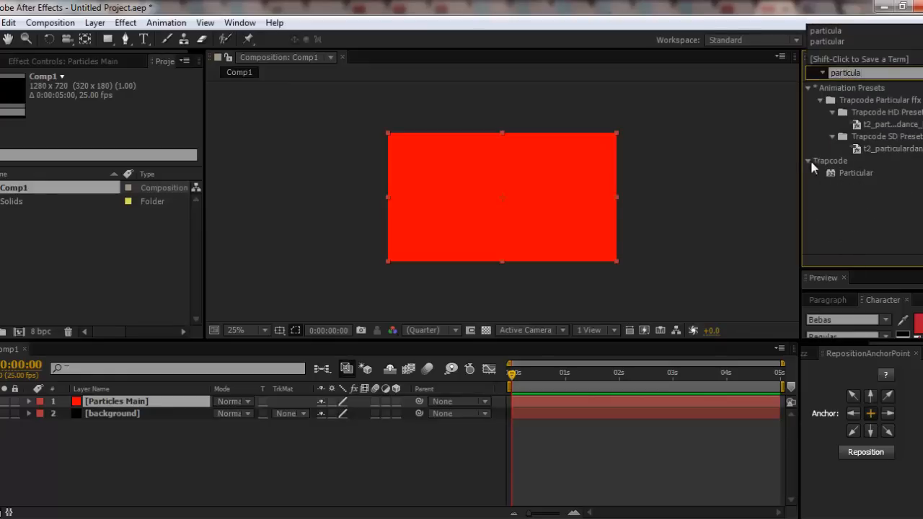
{"action": "left_click_drag", "start_coordinate": [857, 174], "coordinate": [547, 177]}
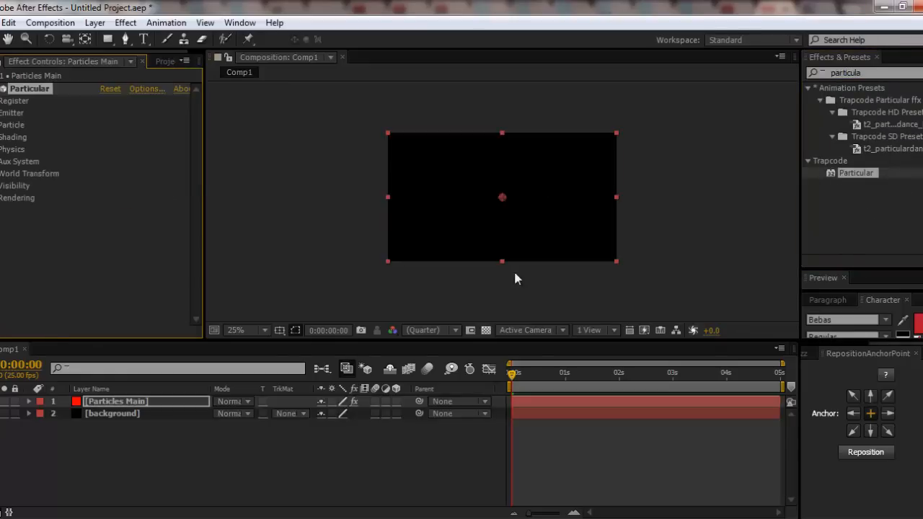
{"action": "key", "text": "space"}
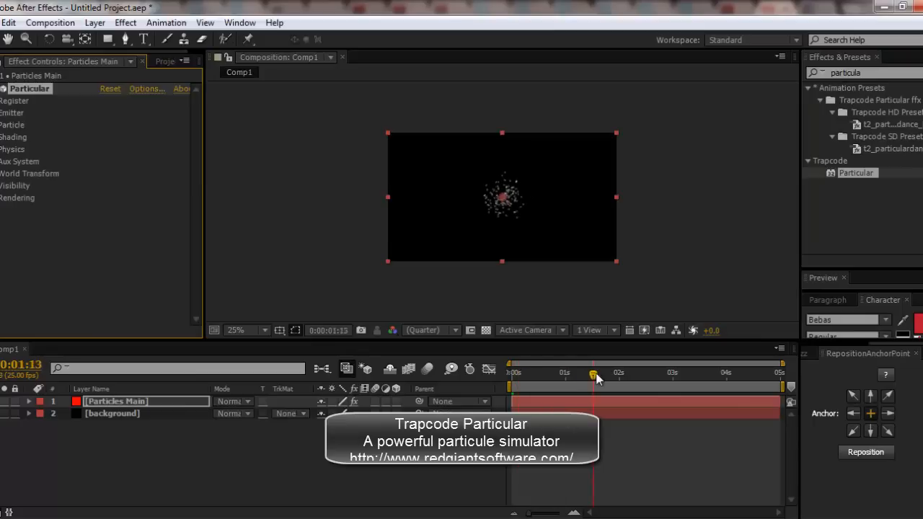
{"action": "left_click", "coordinate": [116, 447]}
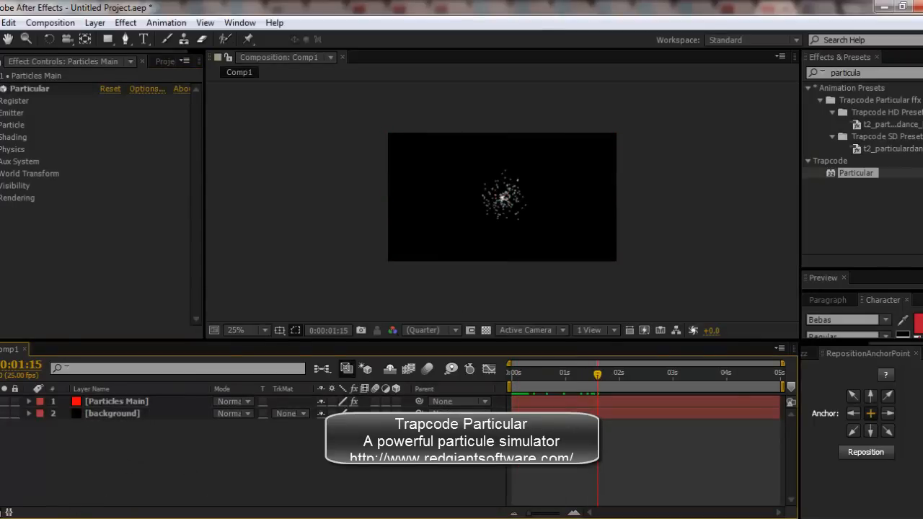
{"action": "left_click", "coordinate": [72, 518]}
{"action": "scroll", "coordinate": [518, 375], "scroll_direction": "down", "scroll_amount": 10}
{"action": "scroll", "coordinate": [517, 365], "scroll_direction": "down", "scroll_amount": 10}
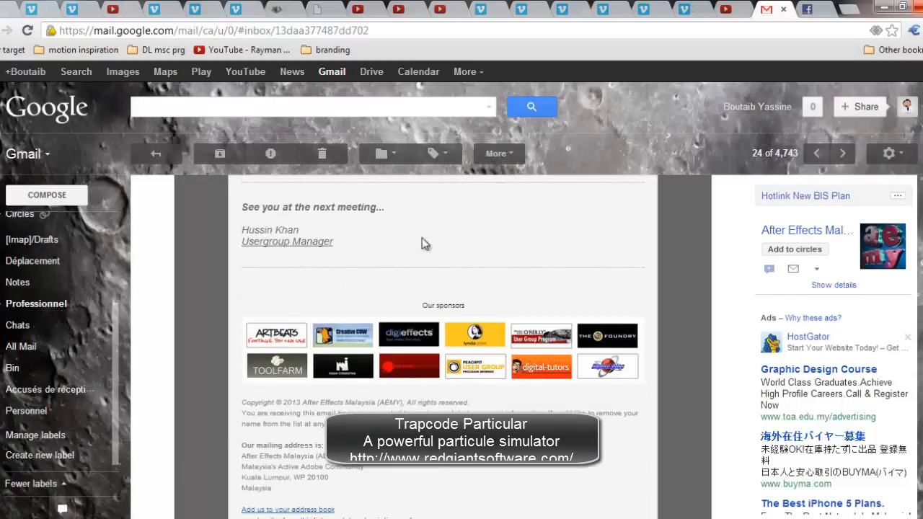
{"action": "left_click", "coordinate": [885, 11]}
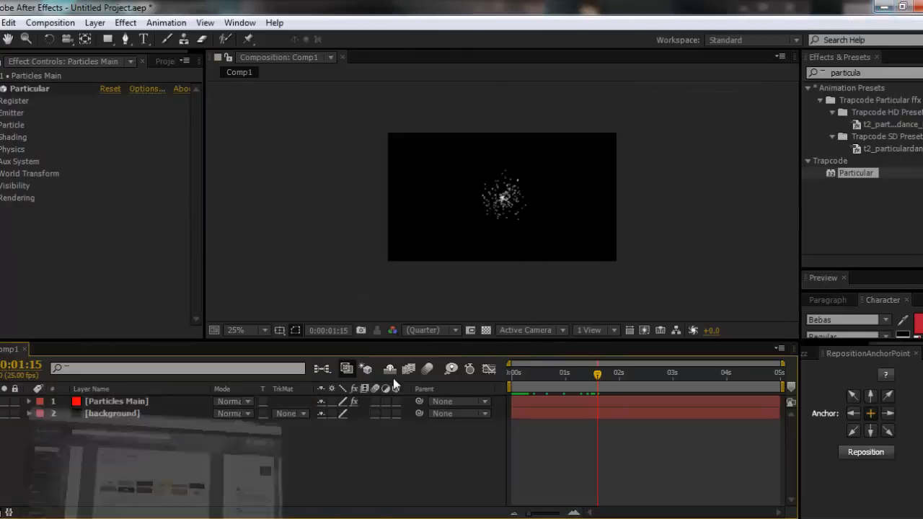
- Play the PAD ninja video from the 5 sec animation folder to examine its fire, and return to the After Effects composition
{"action": "scroll", "coordinate": [544, 245], "scroll_direction": "up", "scroll_amount": 4}
{"action": "scroll", "coordinate": [545, 249], "scroll_direction": "down", "scroll_amount": 4}
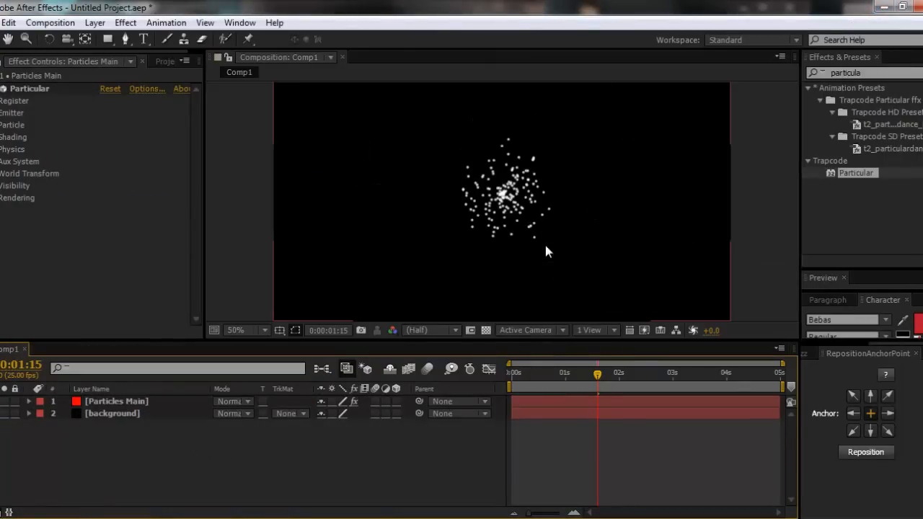
{"action": "left_click", "coordinate": [4, 259]}
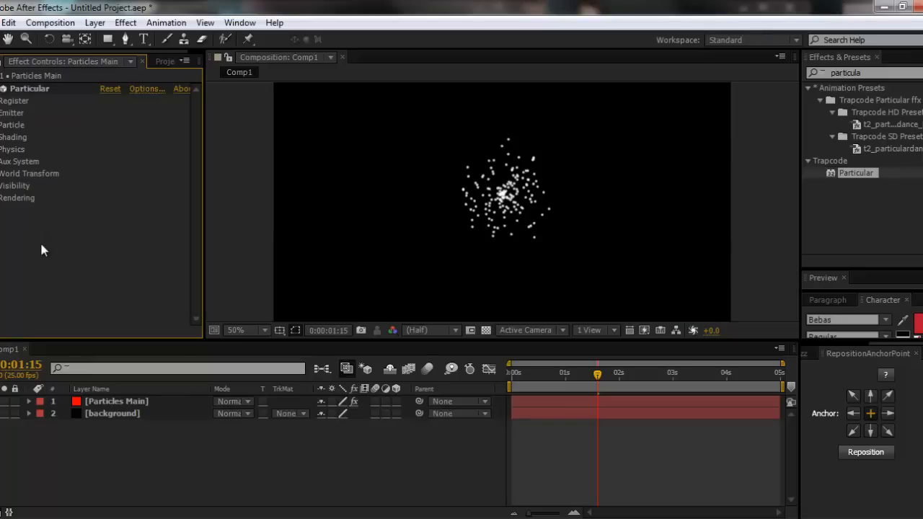
{"action": "left_click", "coordinate": [310, 518]}
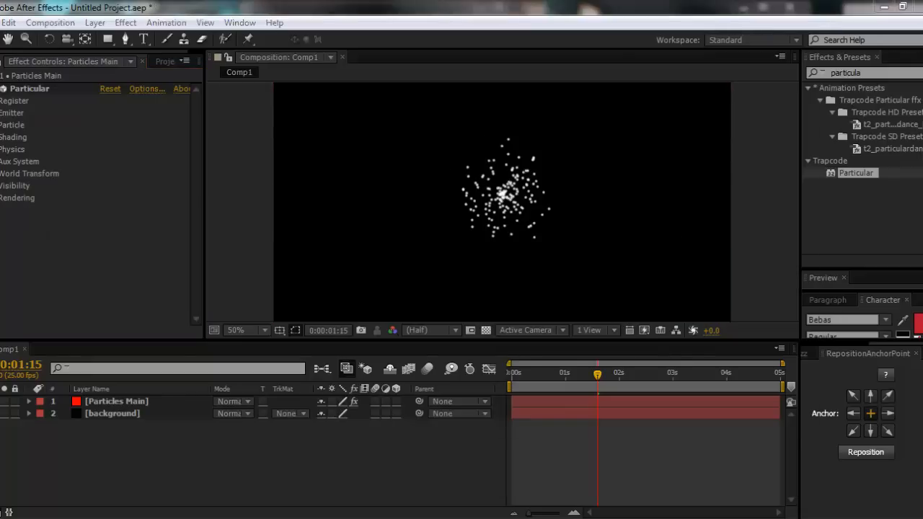
{"action": "double_click", "coordinate": [498, 309]}
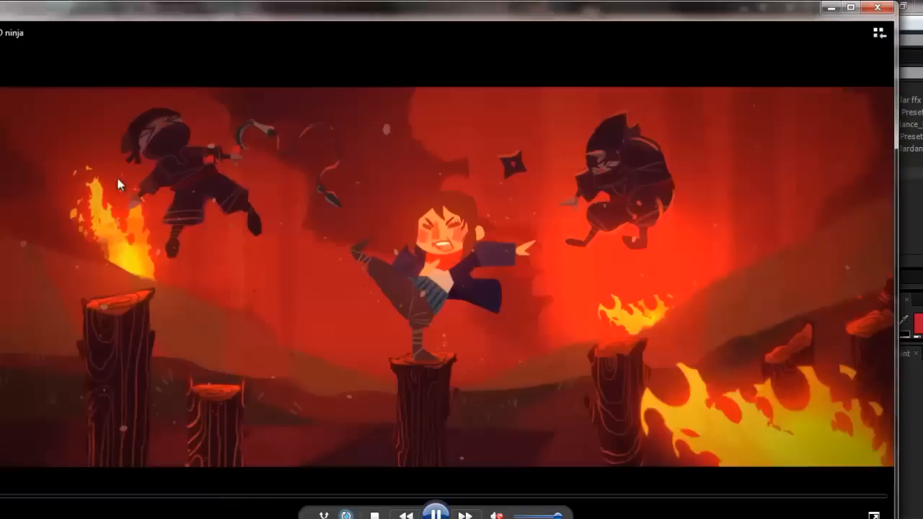
{"action": "left_click", "coordinate": [436, 515]}
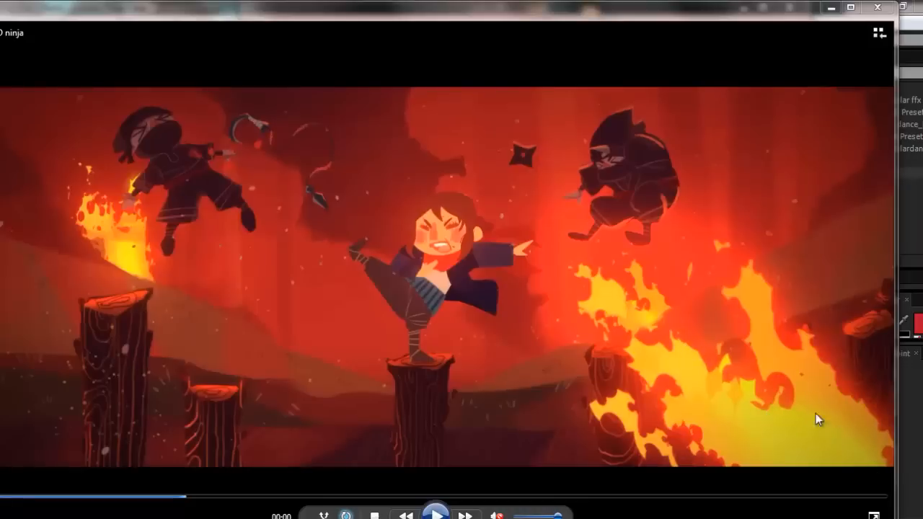
{"action": "left_click", "coordinate": [831, 7]}
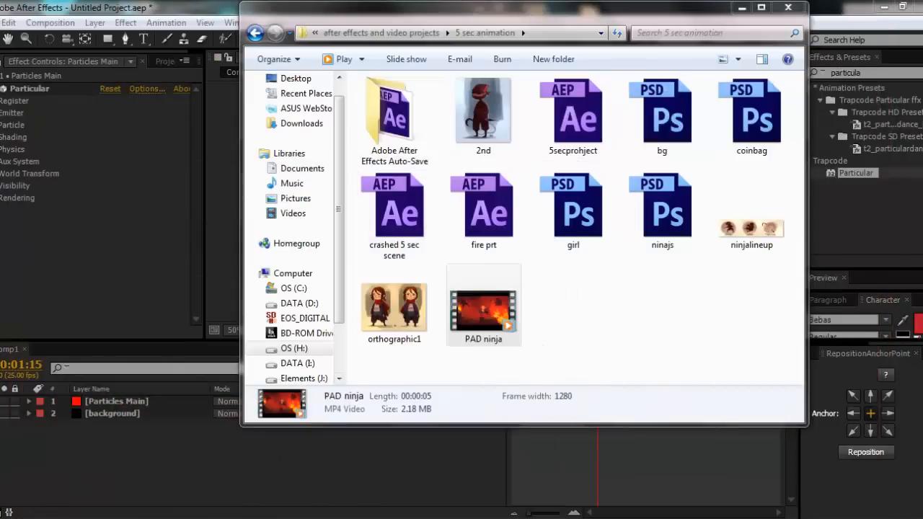
{"action": "key", "text": "alt+Tab"}
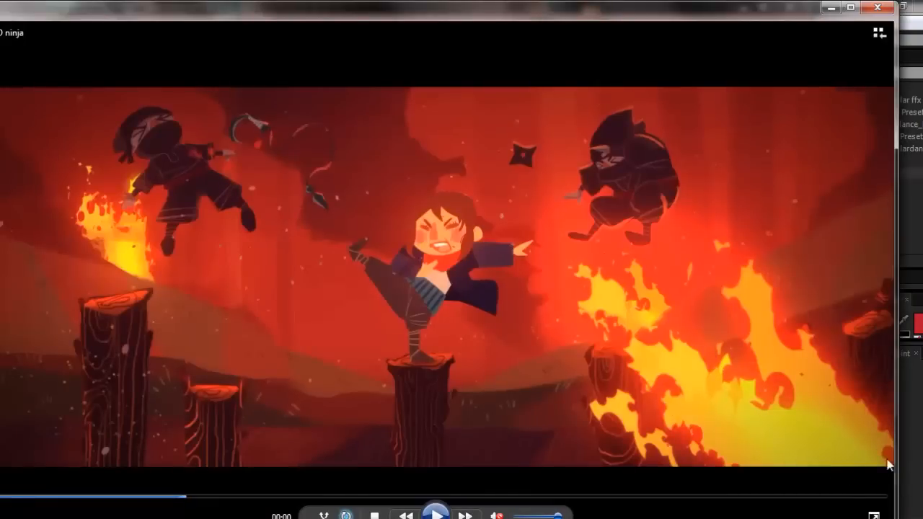
{"action": "left_click", "coordinate": [435, 513]}
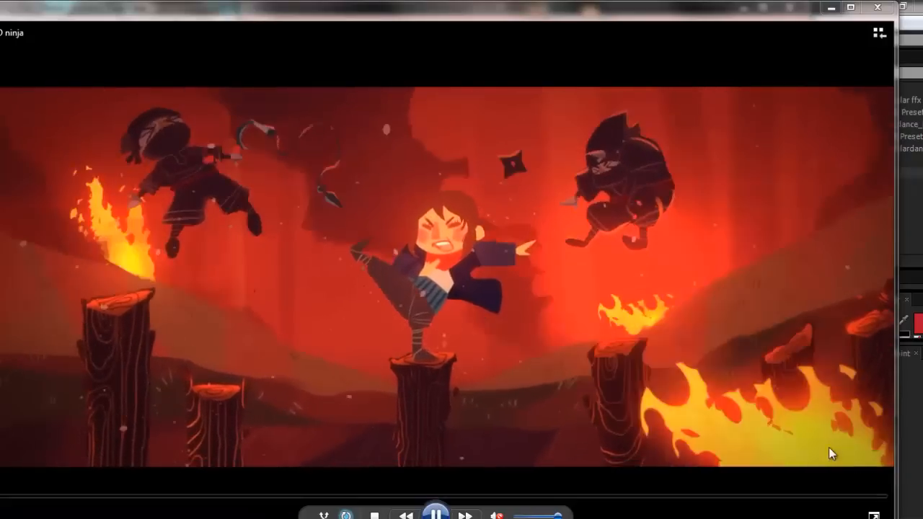
{"action": "left_click", "coordinate": [829, 9]}
{"action": "left_click", "coordinate": [101, 262]}
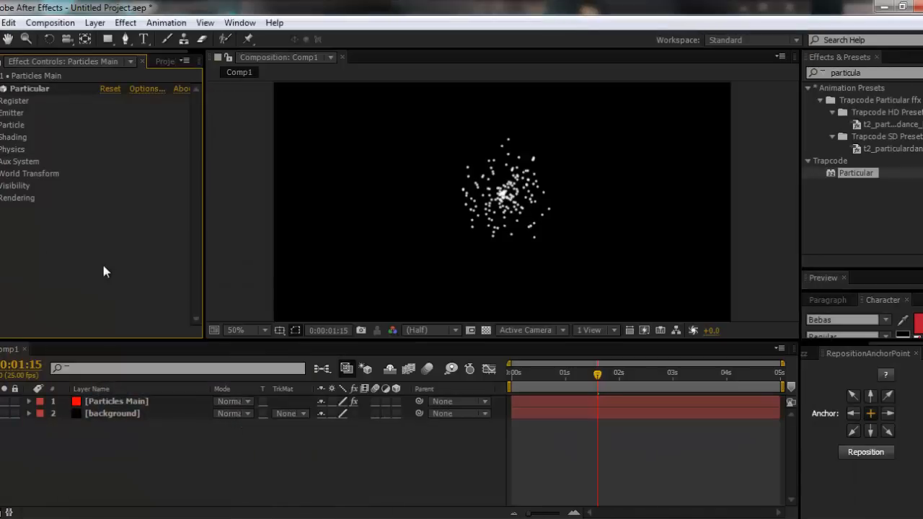
- In Particular's Air physics settings, set Wind X to -158 and Wind Y to -145
{"action": "left_click", "coordinate": [1, 113]}
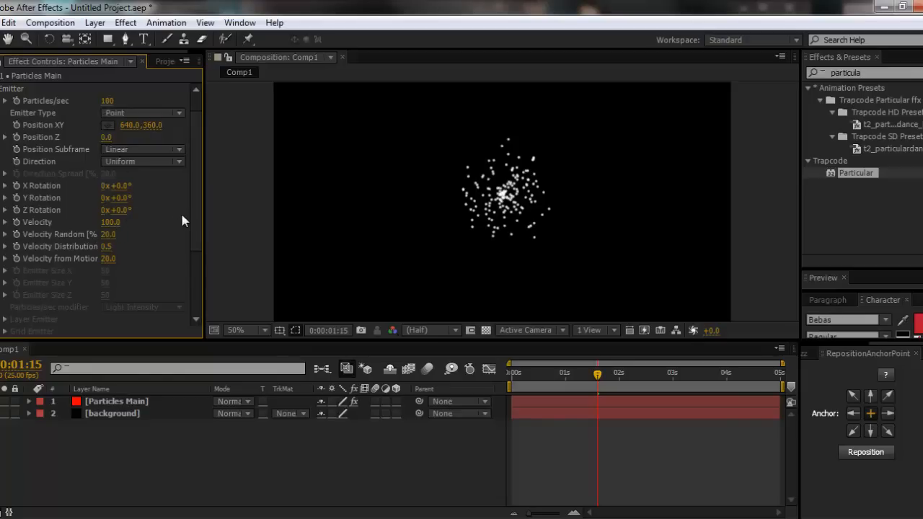
{"action": "scroll", "coordinate": [195, 260], "scroll_direction": "down", "scroll_amount": 3}
{"action": "left_click", "coordinate": [1, 283]}
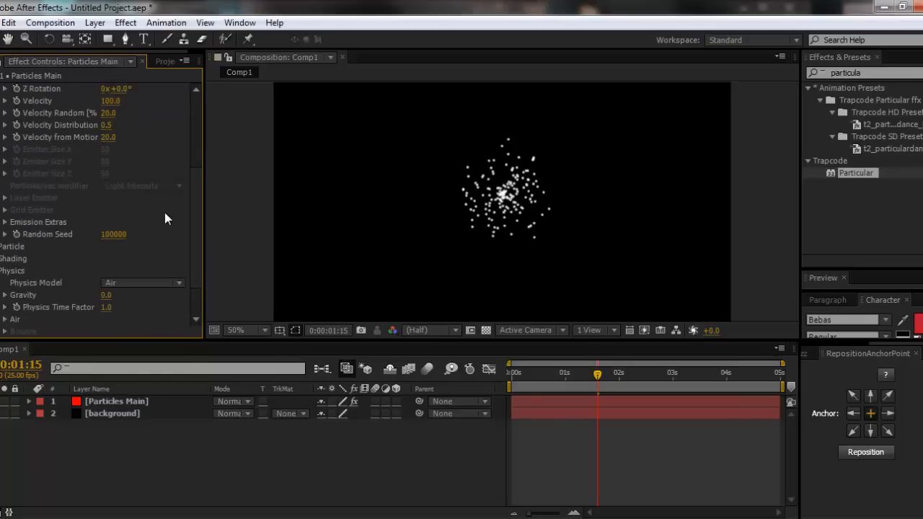
{"action": "left_click_drag", "start_coordinate": [196, 217], "coordinate": [184, 279]}
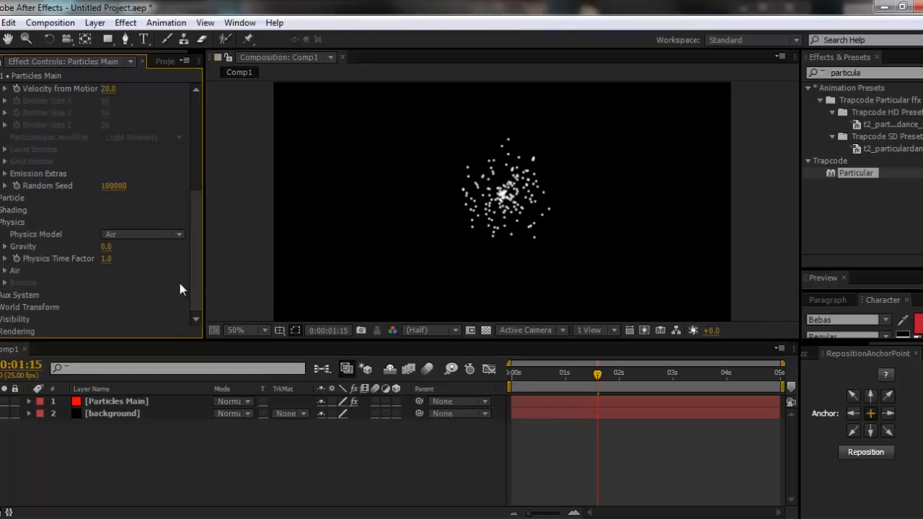
{"action": "left_click", "coordinate": [5, 270]}
{"action": "scroll", "coordinate": [183, 279], "scroll_direction": "down", "scroll_amount": 3}
{"action": "left_click_drag", "start_coordinate": [103, 276], "coordinate": [155, 271]}
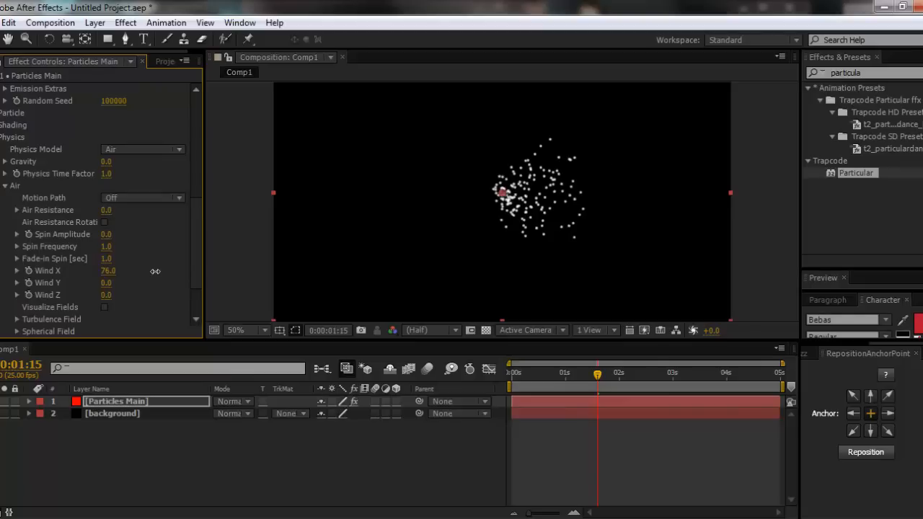
{"action": "left_click_drag", "start_coordinate": [154, 271], "coordinate": [0, 276]}
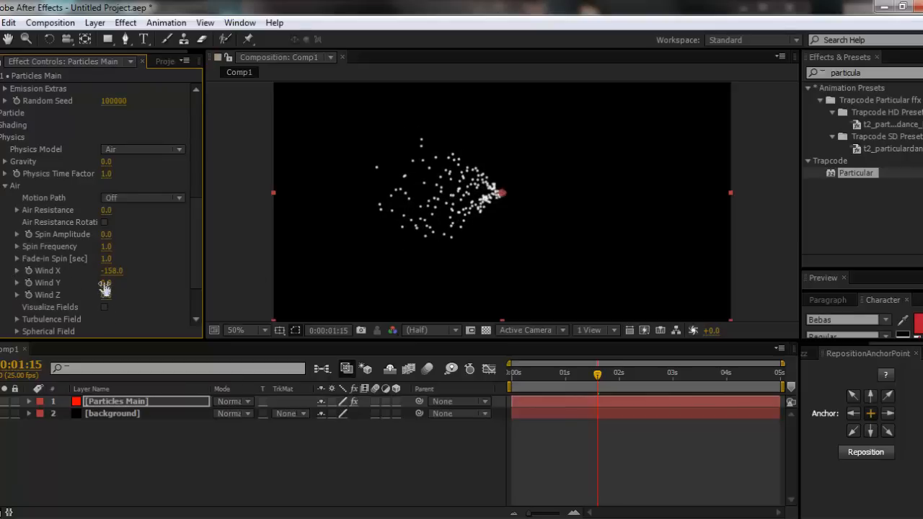
{"action": "left_click_drag", "start_coordinate": [106, 282], "coordinate": [3, 285]}
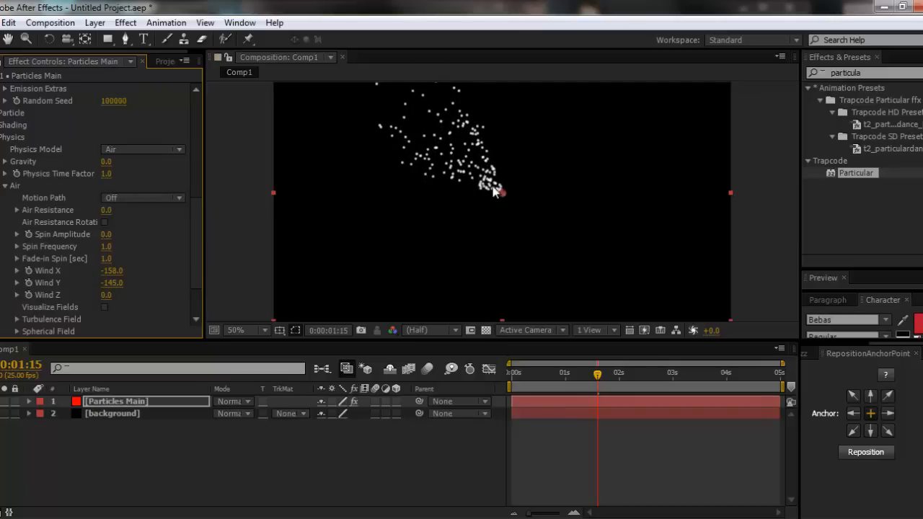
- Set Particular's Emitter Type to Sphere
{"action": "left_click_drag", "start_coordinate": [198, 255], "coordinate": [155, 97]}
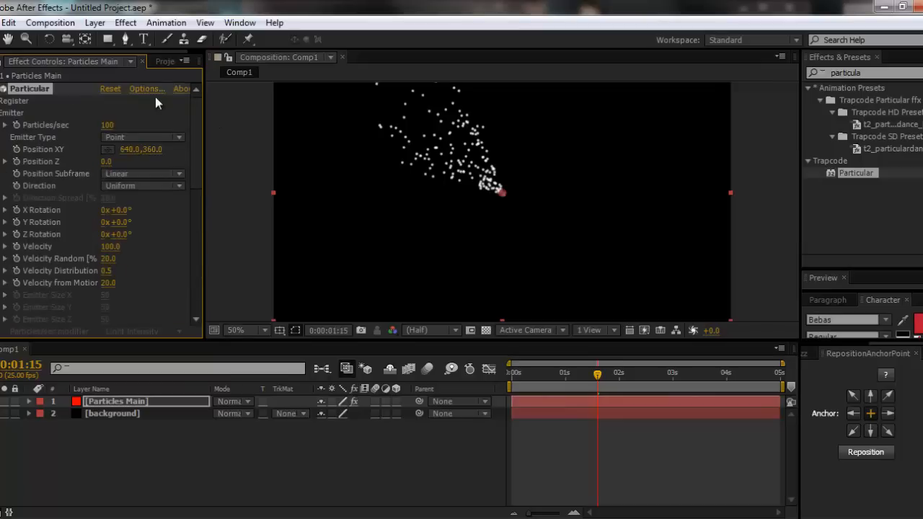
{"action": "left_click", "coordinate": [142, 136]}
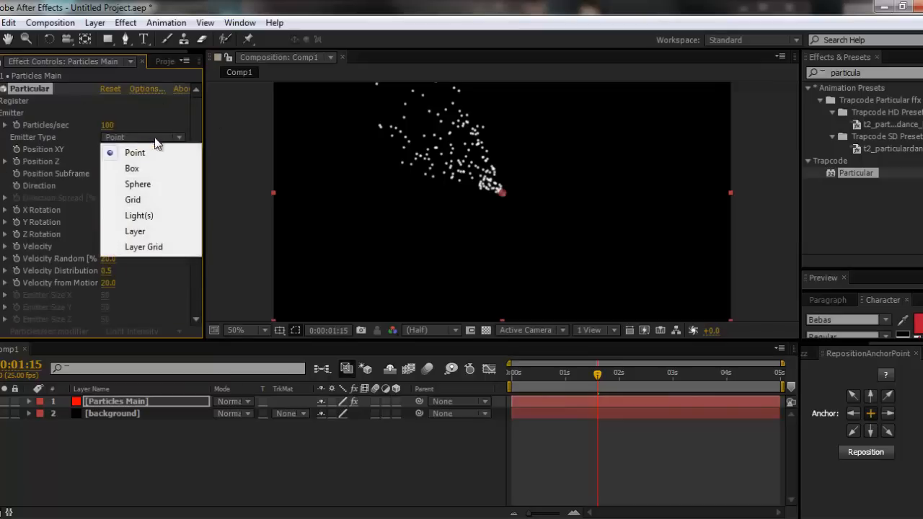
{"action": "left_click", "coordinate": [156, 184]}
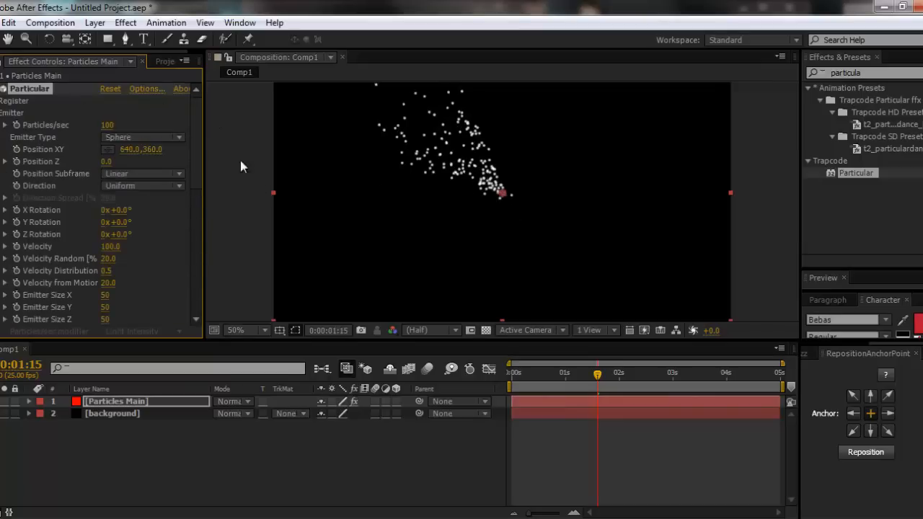
- Try different X and Y sizes for the sphere emitter, and undo both changes
{"action": "left_click_drag", "start_coordinate": [105, 299], "coordinate": [43, 284]}
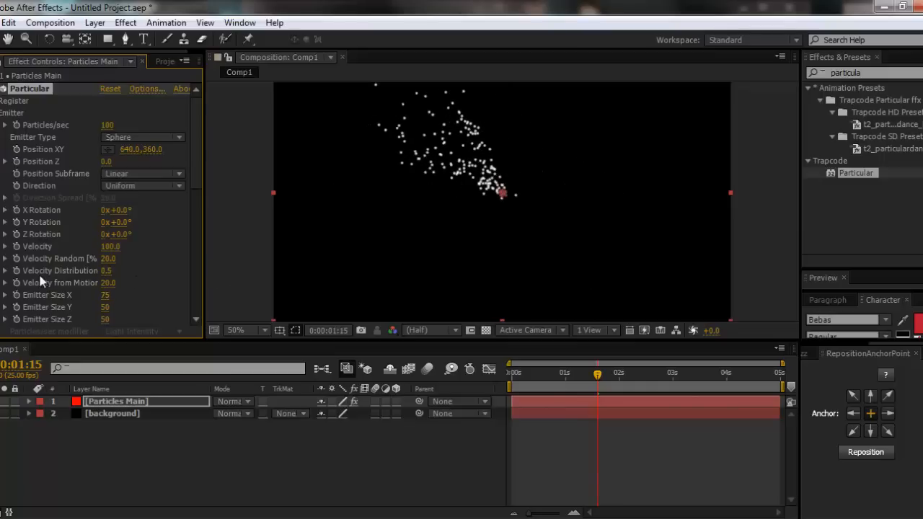
{"action": "left_click_drag", "start_coordinate": [104, 307], "coordinate": [735, 299]}
{"action": "key", "text": "ctrl+z"}
{"action": "key", "text": "ctrl+z"}
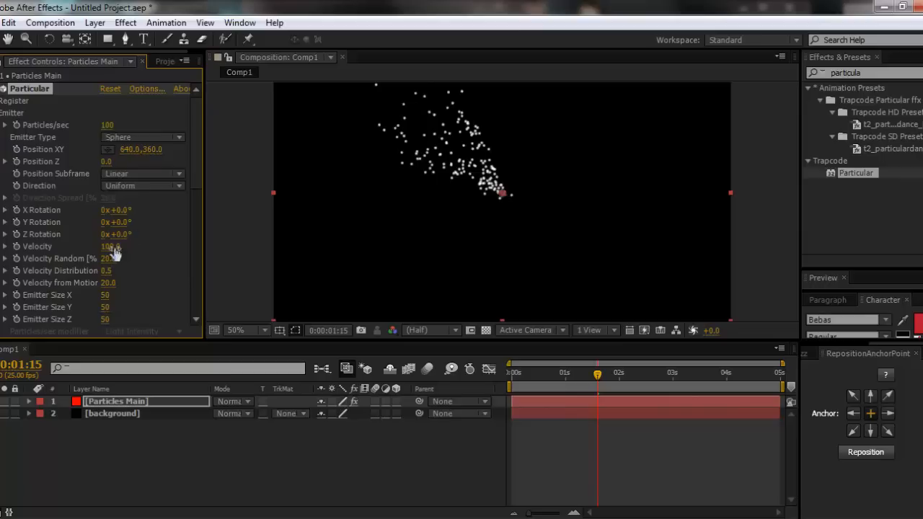
- Try different emitter velocities, including 0, and set the Velocity to -20
{"action": "left_click_drag", "start_coordinate": [110, 247], "coordinate": [96, 246]}
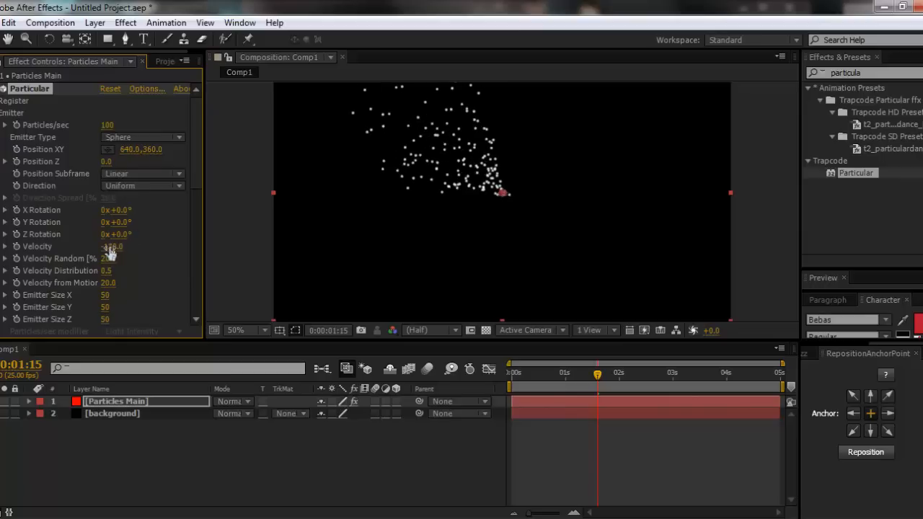
{"action": "left_click", "coordinate": [112, 247]}
{"action": "type", "text": "0"}
{"action": "key", "text": "Return"}
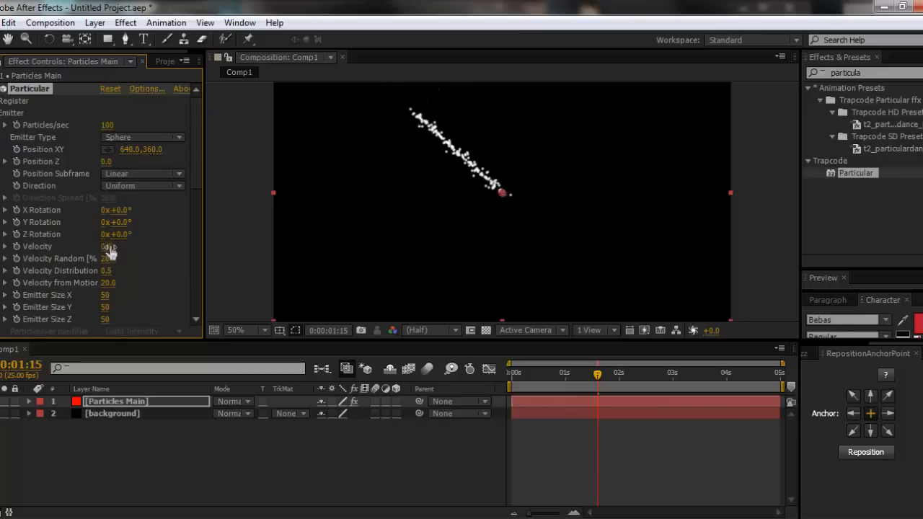
{"action": "left_click_drag", "start_coordinate": [111, 247], "coordinate": [108, 247]}
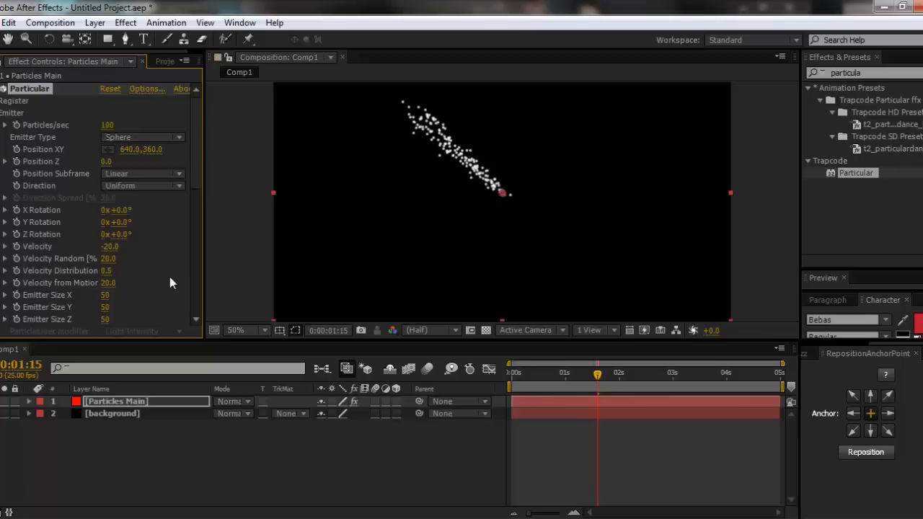
{"action": "left_click", "coordinate": [156, 258]}
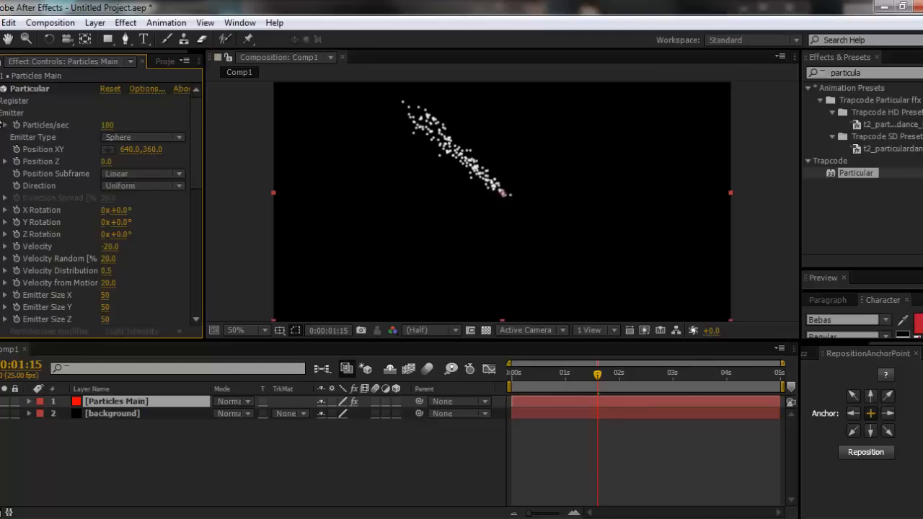
- In Particular's Particle settings, set Sphere Feather to 0 and the particle Size to 71
{"action": "left_click", "coordinate": [3, 112]}
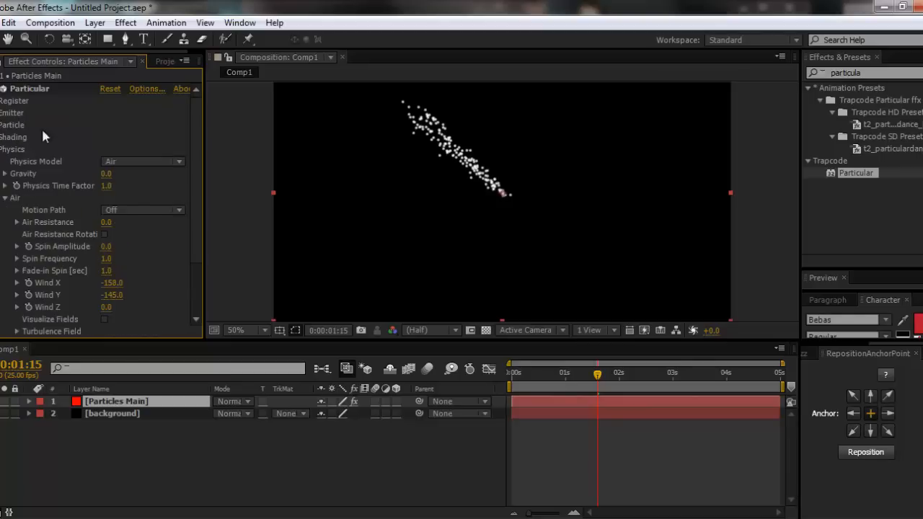
{"action": "scroll", "coordinate": [537, 221], "scroll_direction": "up", "scroll_amount": 2}
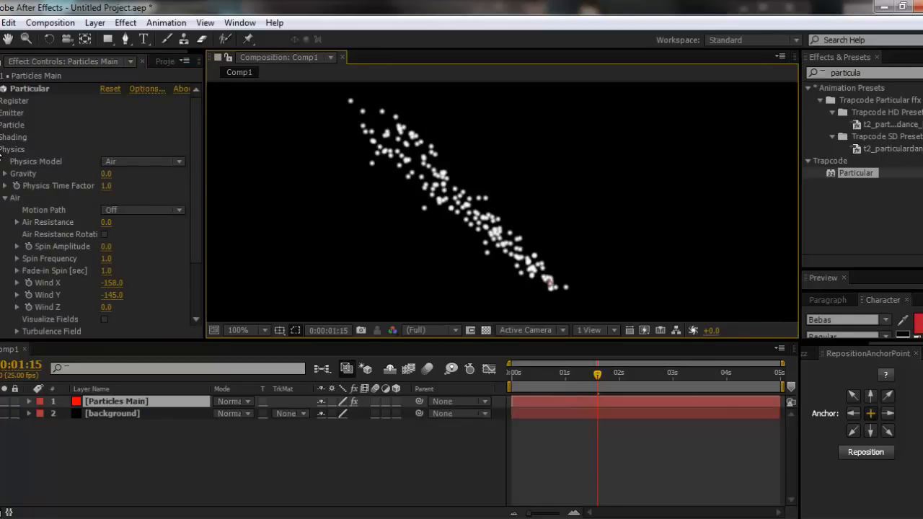
{"action": "left_click", "coordinate": [2, 149]}
{"action": "left_click", "coordinate": [3, 125]}
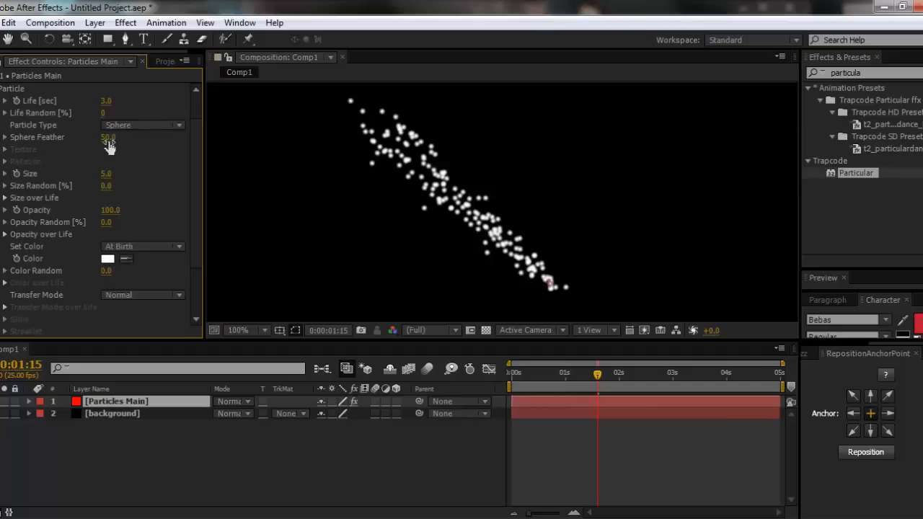
{"action": "left_click_drag", "start_coordinate": [102, 138], "coordinate": [64, 139]}
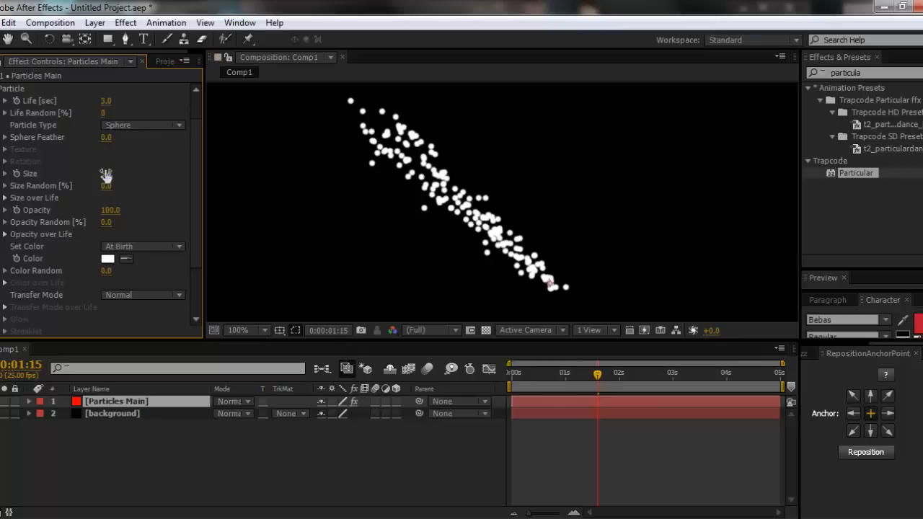
{"action": "left_click_drag", "start_coordinate": [106, 176], "coordinate": [140, 171]}
{"action": "left_click_drag", "start_coordinate": [142, 173], "coordinate": [158, 174]}
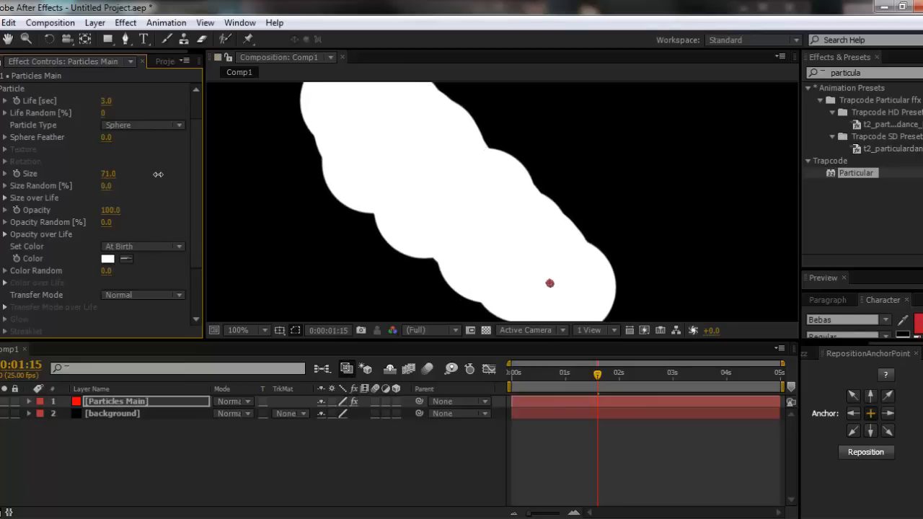
- Set the particle Size to 70 and preview the particle stream across the timeline
{"action": "left_click", "coordinate": [108, 174]}
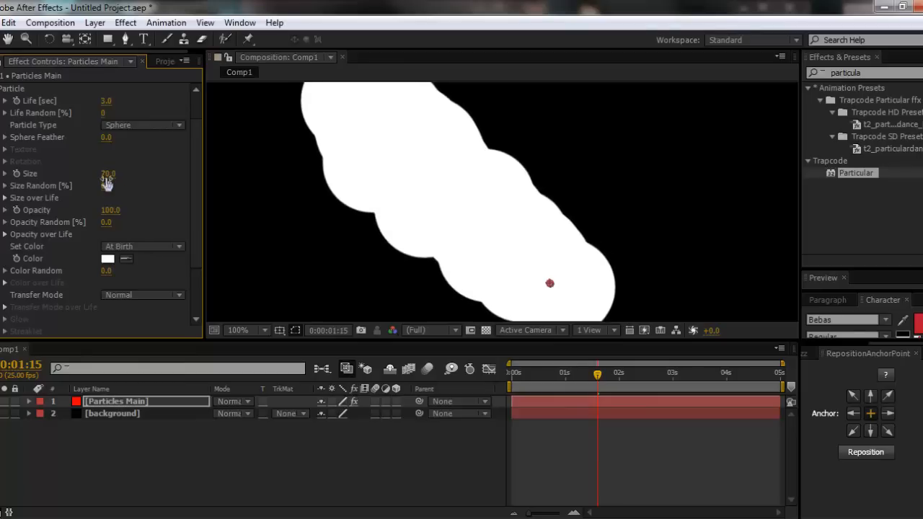
{"action": "type", "text": "70"}
{"action": "key", "text": "Return"}
{"action": "key", "text": "comma"}
{"action": "left_click_drag", "start_coordinate": [537, 374], "coordinate": [637, 424]}
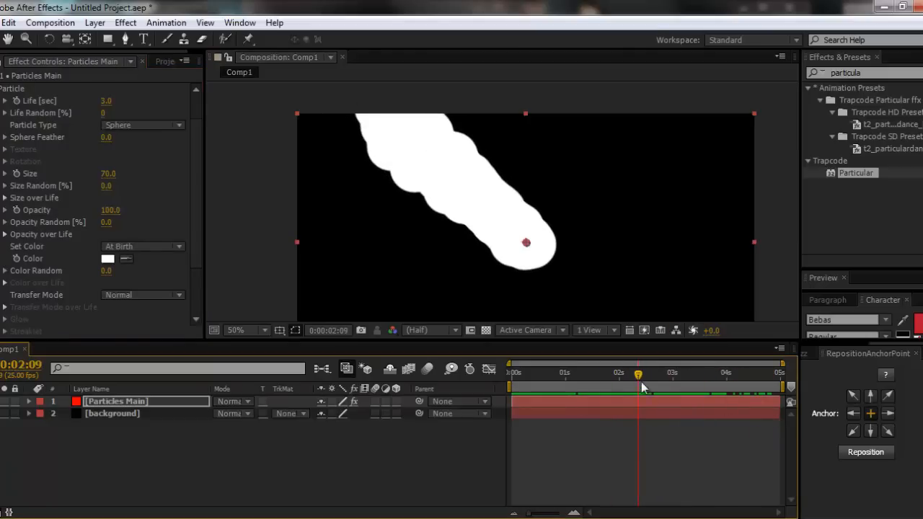
{"action": "left_click_drag", "start_coordinate": [639, 380], "coordinate": [492, 382]}
{"action": "left_click_drag", "start_coordinate": [560, 381], "coordinate": [707, 379]}
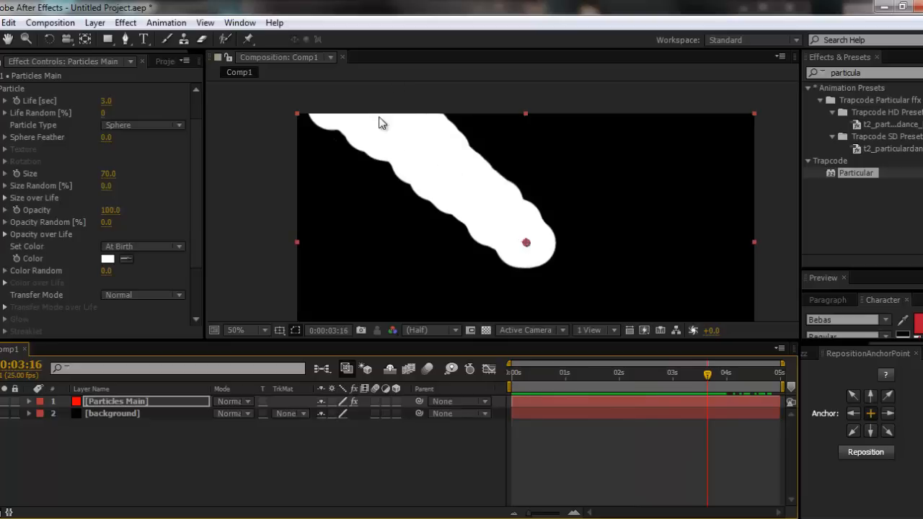
- Set the particle Life to 2 seconds with Life Random at 100% and preview the animation
{"action": "left_click", "coordinate": [106, 101]}
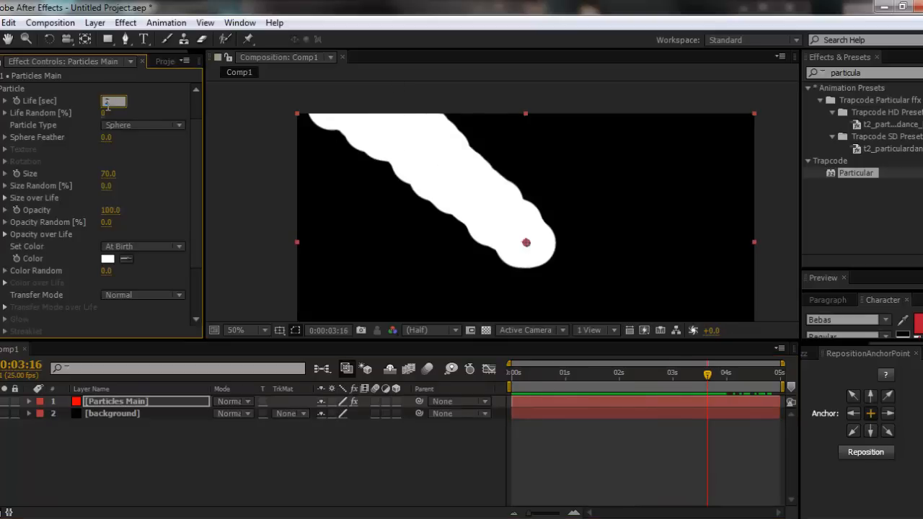
{"action": "type", "text": "2"}
{"action": "key", "text": "Return"}
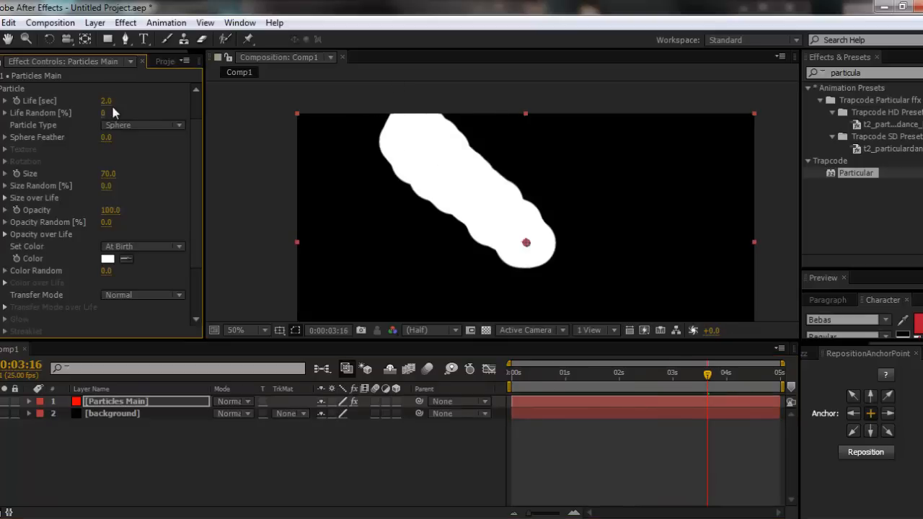
{"action": "left_click_drag", "start_coordinate": [106, 116], "coordinate": [211, 119]}
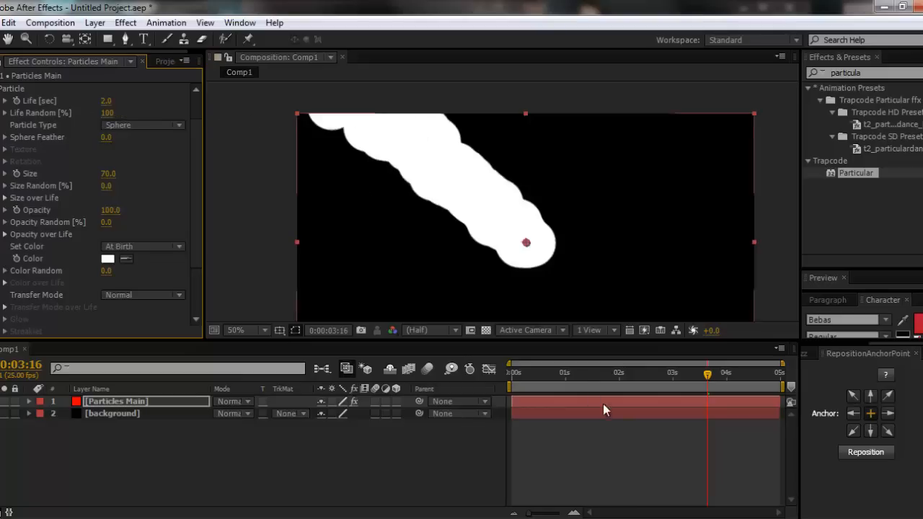
{"action": "left_click_drag", "start_coordinate": [577, 372], "coordinate": [703, 372]}
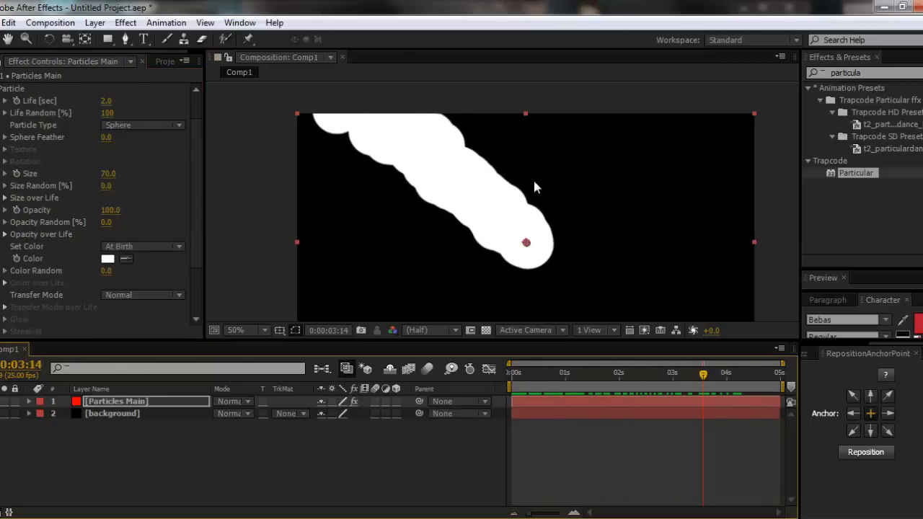
- Apply the linear falling preset to Size over Life so particles shrink from birth to death, and preview it
{"action": "left_click", "coordinate": [5, 197]}
{"action": "left_click_drag", "start_coordinate": [206, 228], "coordinate": [263, 229]}
{"action": "left_click", "coordinate": [205, 224]}
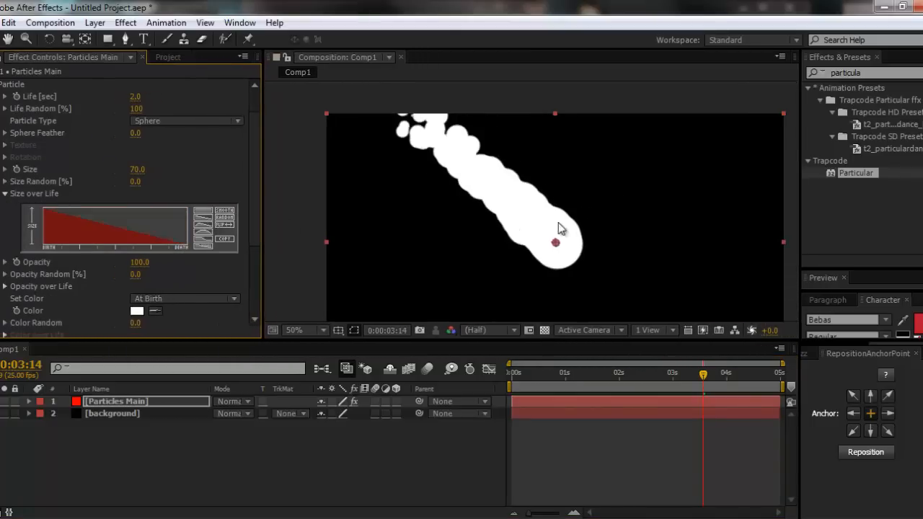
{"action": "left_click_drag", "start_coordinate": [591, 378], "coordinate": [694, 375]}
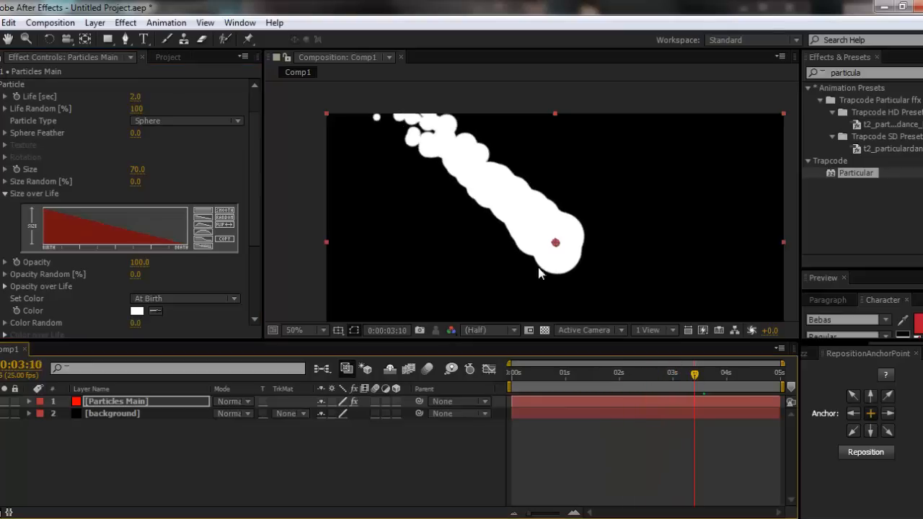
{"action": "mouse_move", "coordinate": [592, 378]}
{"action": "left_mouse_down"}
{"action": "mouse_move", "coordinate": [527, 377]}
{"action": "mouse_move", "coordinate": [668, 377]}
{"action": "left_mouse_up"}
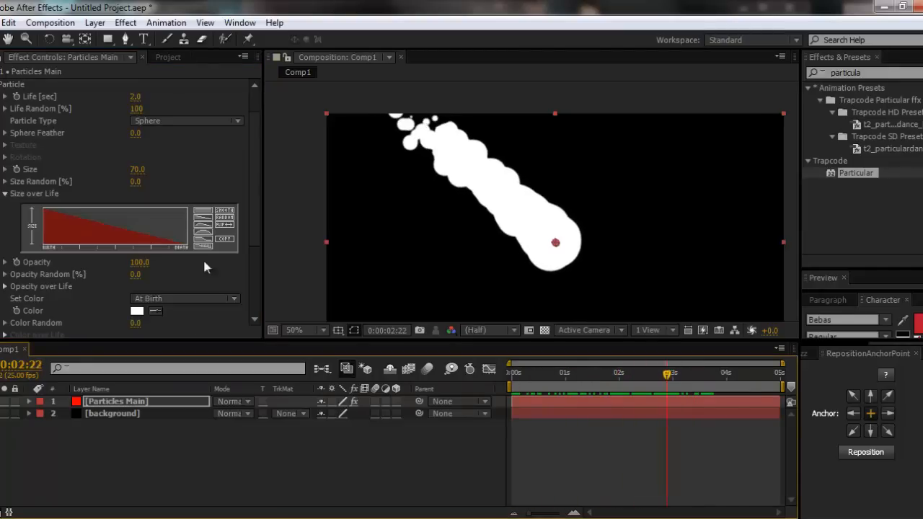
- Reshape the Size over Life graph into a smoothed hump rising from zero at birth and falling to zero at death, and preview it
{"action": "left_click_drag", "start_coordinate": [81, 210], "coordinate": [42, 245]}
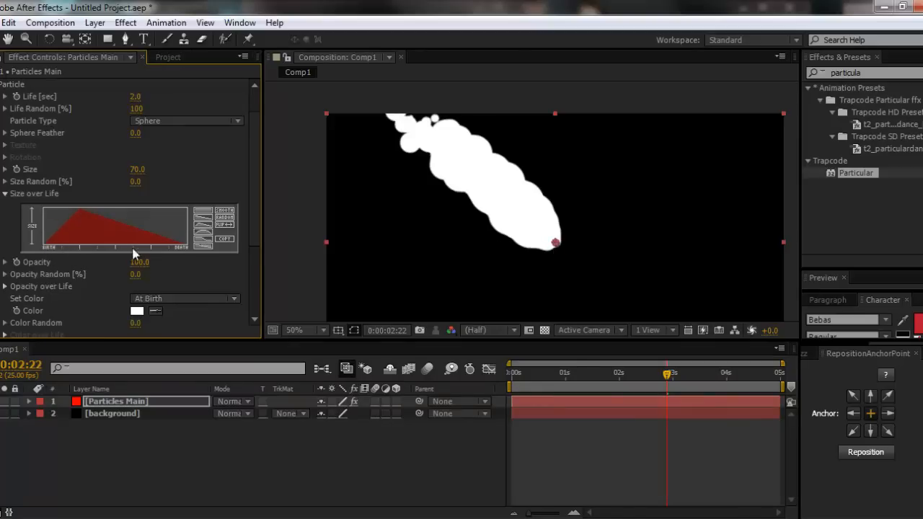
{"action": "left_click_drag", "start_coordinate": [510, 375], "coordinate": [747, 386]}
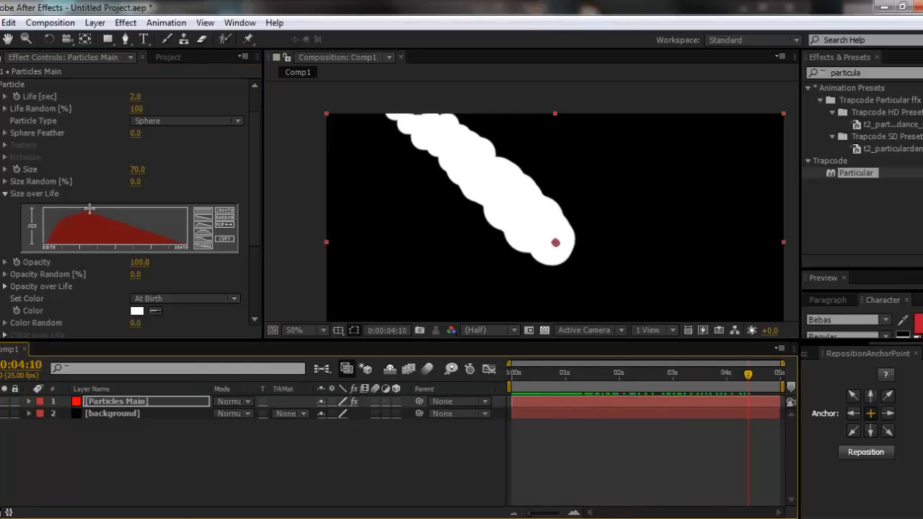
{"action": "left_click_drag", "start_coordinate": [107, 213], "coordinate": [197, 248]}
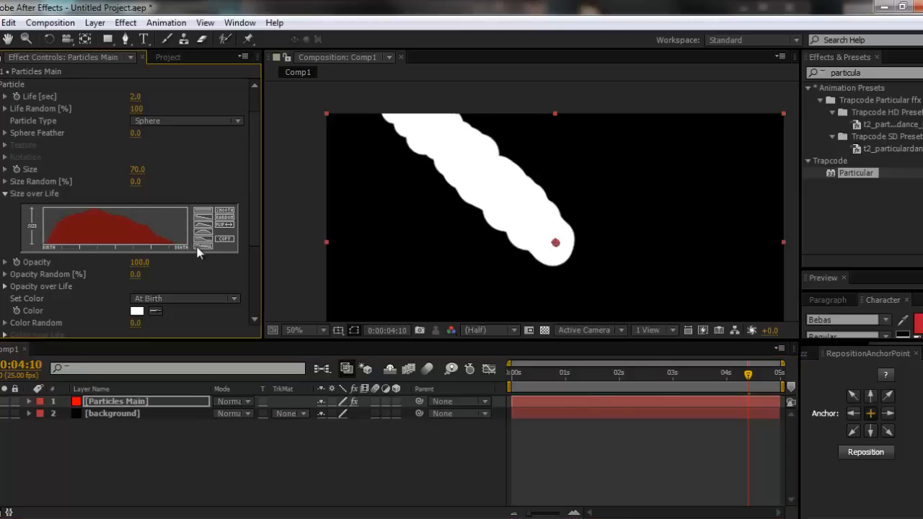
{"action": "left_click", "coordinate": [225, 212]}
{"action": "left_click_drag", "start_coordinate": [539, 375], "coordinate": [626, 386]}
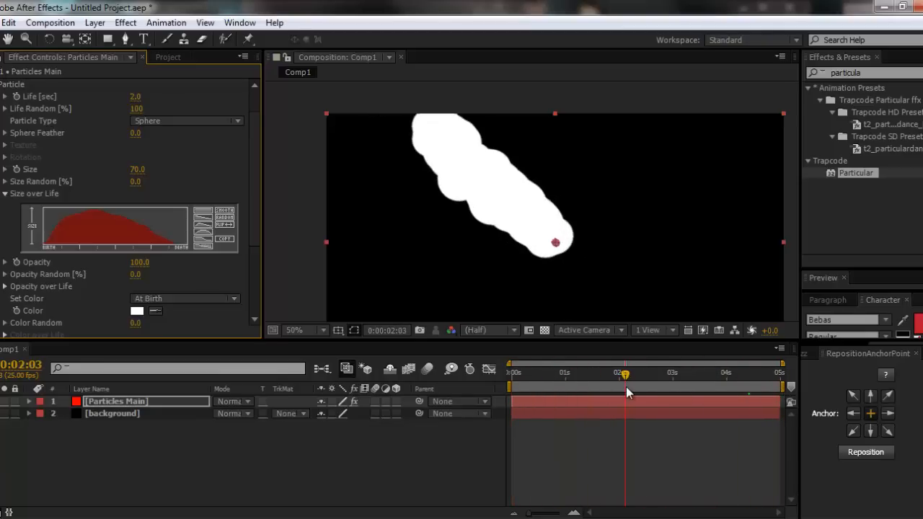
{"action": "left_click", "coordinate": [207, 462]}
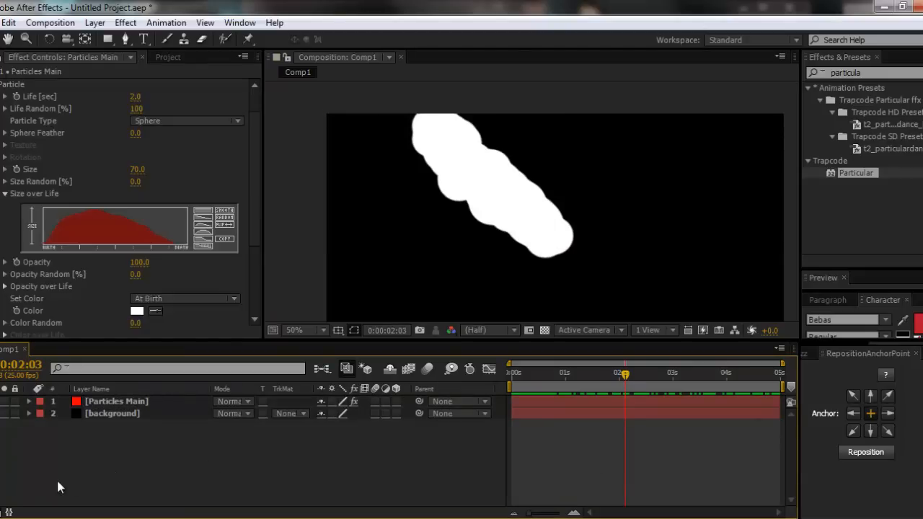
{"action": "left_click_drag", "start_coordinate": [552, 371], "coordinate": [630, 370]}
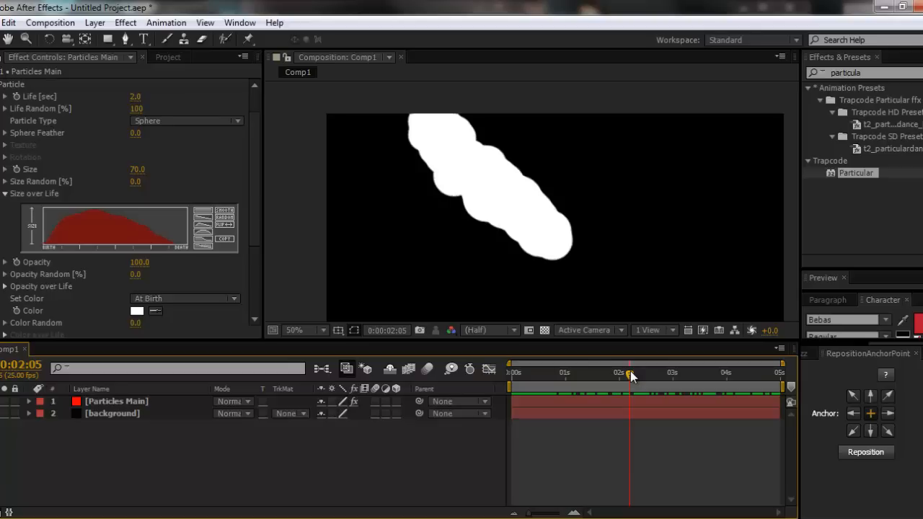
{"action": "left_click_drag", "start_coordinate": [630, 370], "coordinate": [666, 373]}
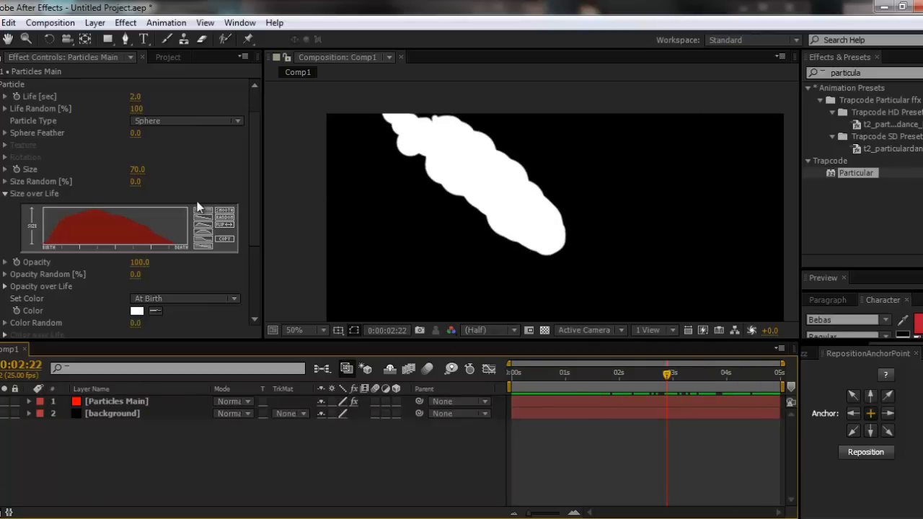
- In Particular's Air physics settings, set the Spin Amplitude to 10
{"action": "left_click", "coordinate": [176, 270]}
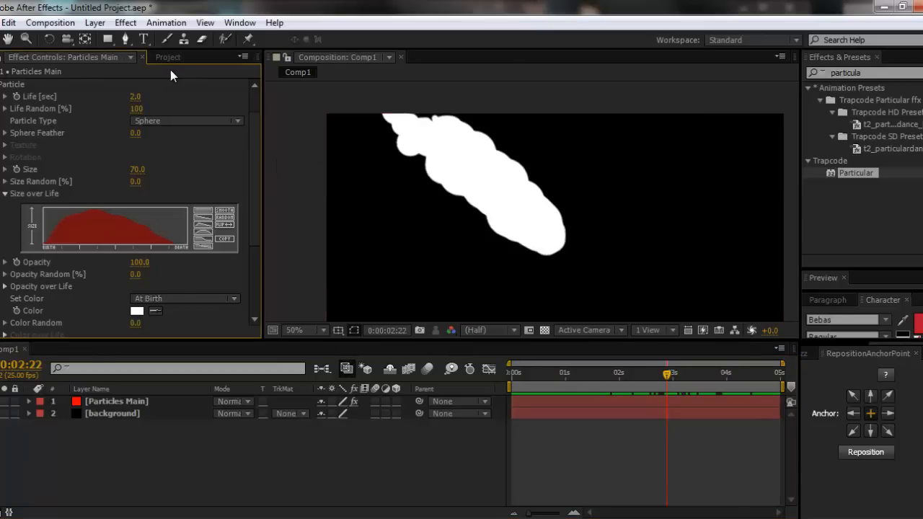
{"action": "scroll", "coordinate": [18, 204], "scroll_direction": "down", "scroll_amount": 3}
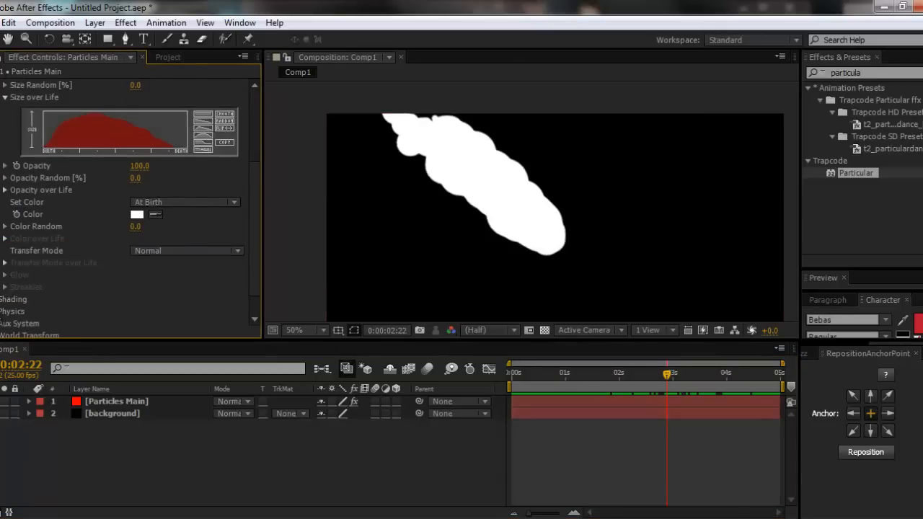
{"action": "left_click", "coordinate": [1, 311]}
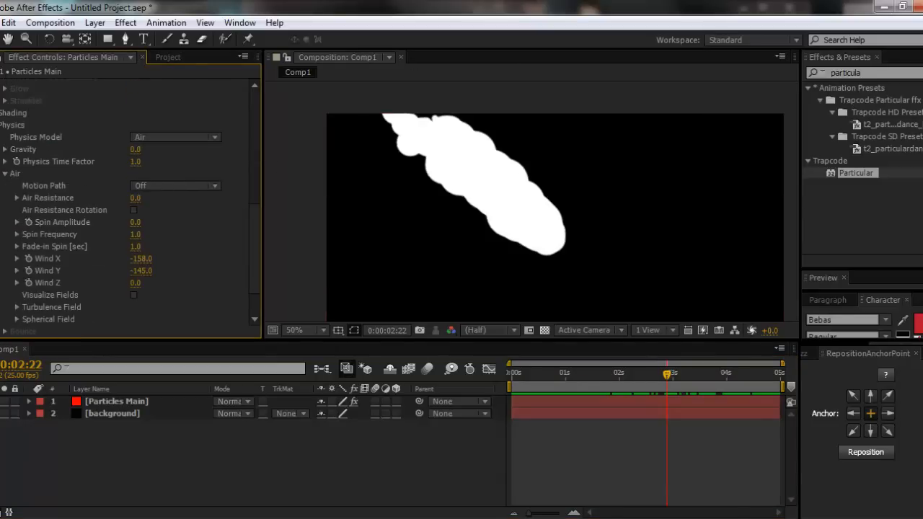
{"action": "mouse_move", "coordinate": [135, 222]}
{"action": "left_mouse_down"}
{"action": "mouse_move", "coordinate": [147, 220]}
{"action": "mouse_move", "coordinate": [137, 220]}
{"action": "left_mouse_up"}
{"action": "left_click", "coordinate": [138, 222]}
{"action": "type", "text": "10"}
{"action": "key", "text": "Return"}
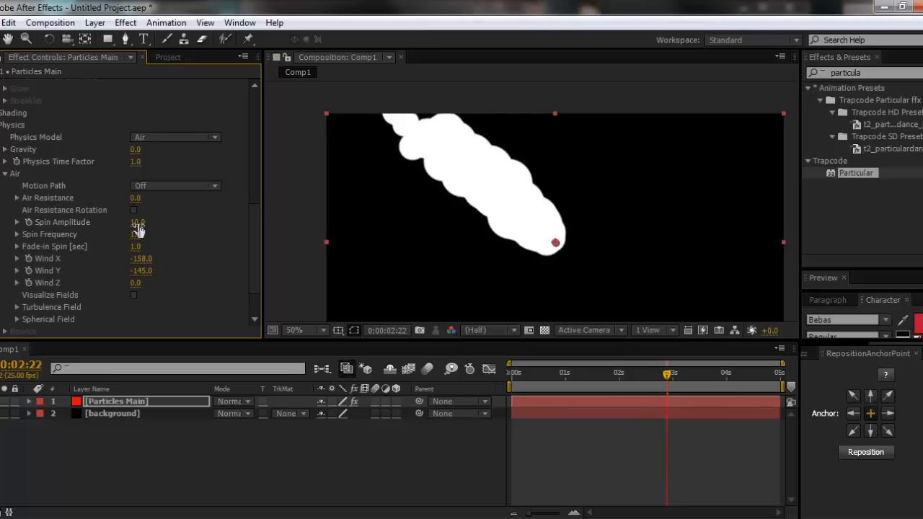
- Set Wind X to -160 and Wind Y to -140, and preview the motion across the timeline
{"action": "left_click", "coordinate": [147, 259]}
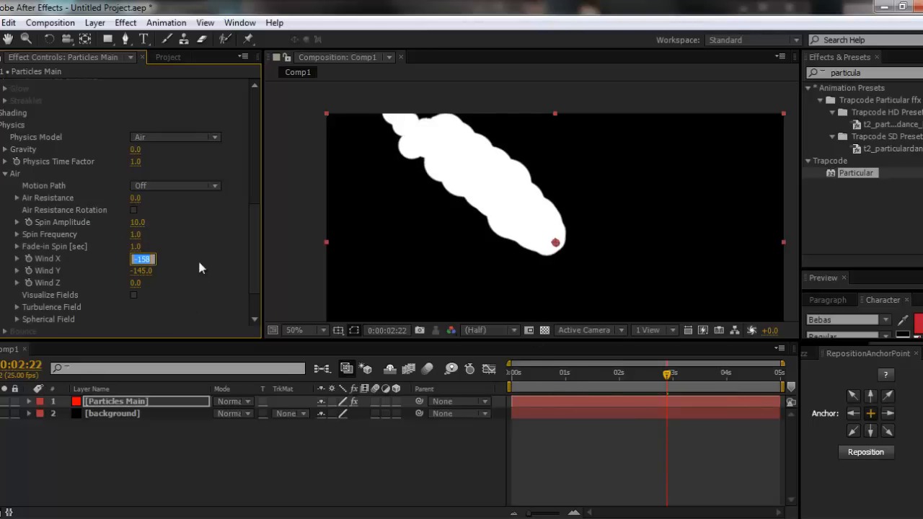
{"action": "type", "text": "-160"}
{"action": "key", "text": "Return"}
{"action": "left_click", "coordinate": [142, 271]}
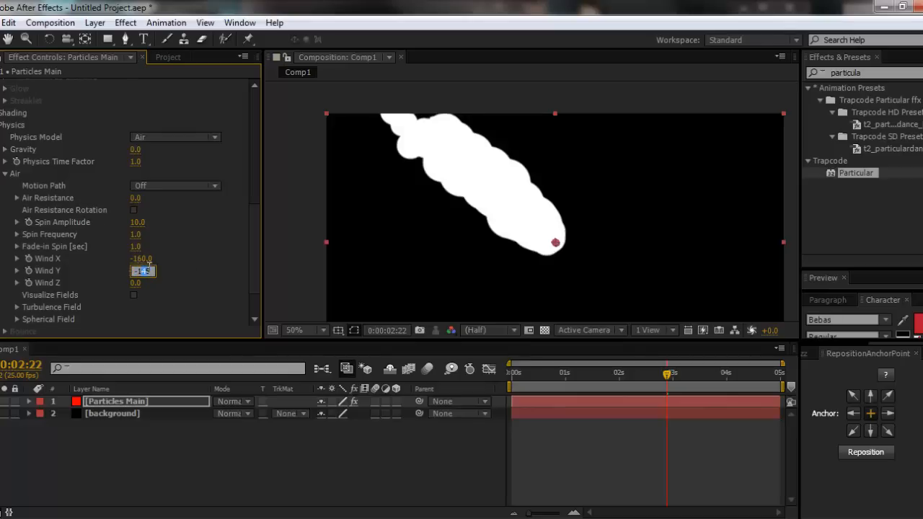
{"action": "type", "text": "-140"}
{"action": "key", "text": "Return"}
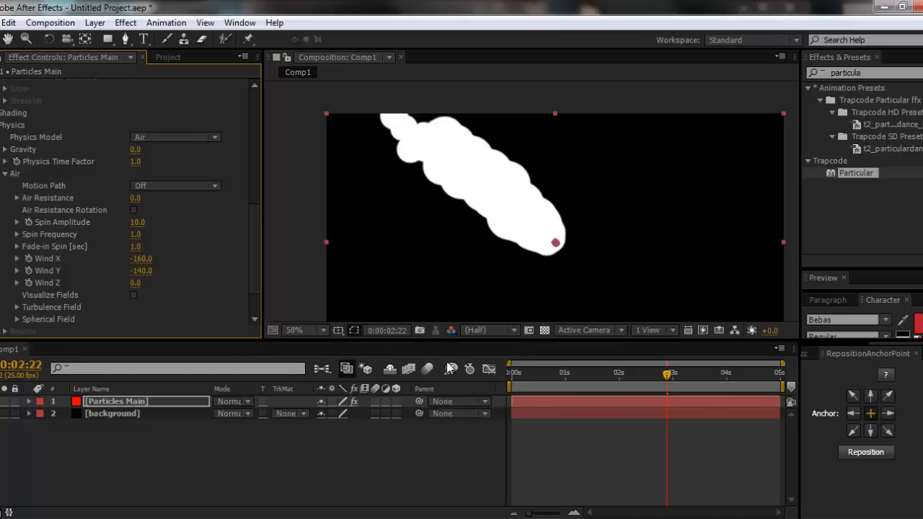
{"action": "left_click", "coordinate": [515, 375]}
{"action": "left_click_drag", "start_coordinate": [515, 376], "coordinate": [700, 397]}
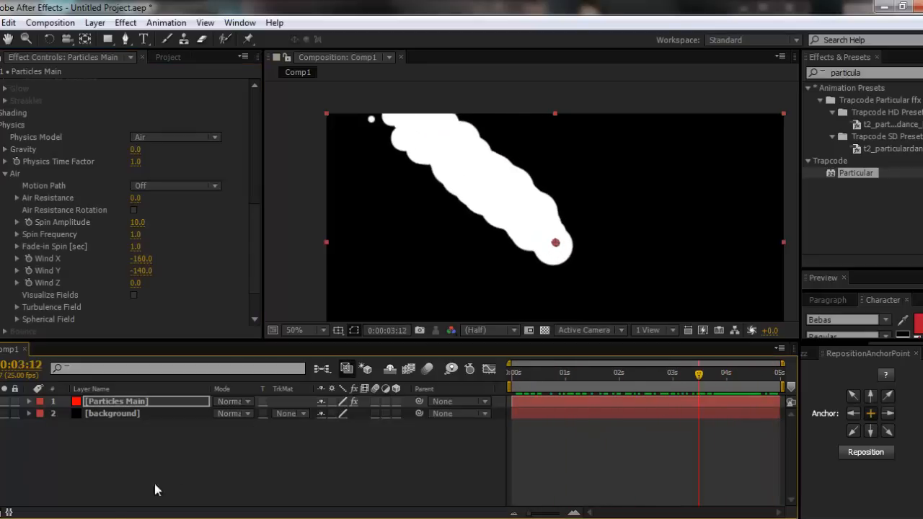
- Switch to the ninja reference video in the media player, pause it on the flames, and return to After Effects
{"action": "key", "text": "alt+Tab"}
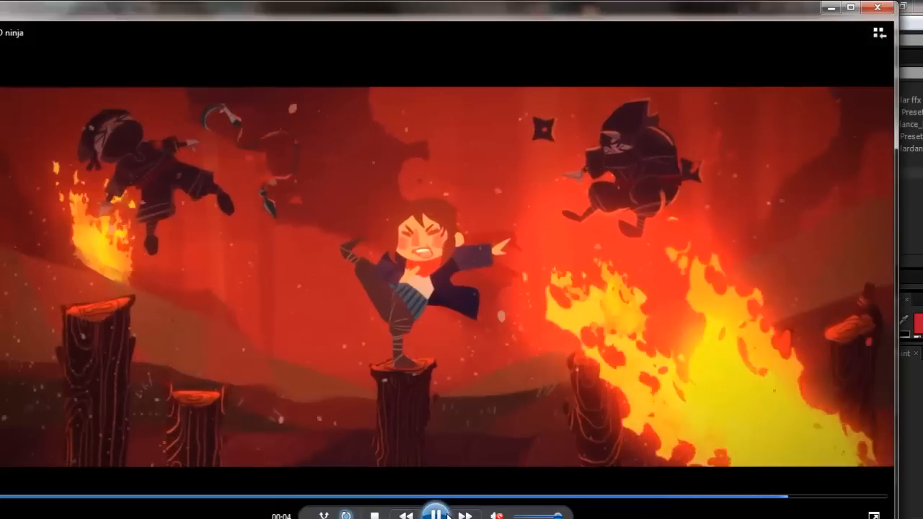
{"action": "left_click", "coordinate": [435, 514]}
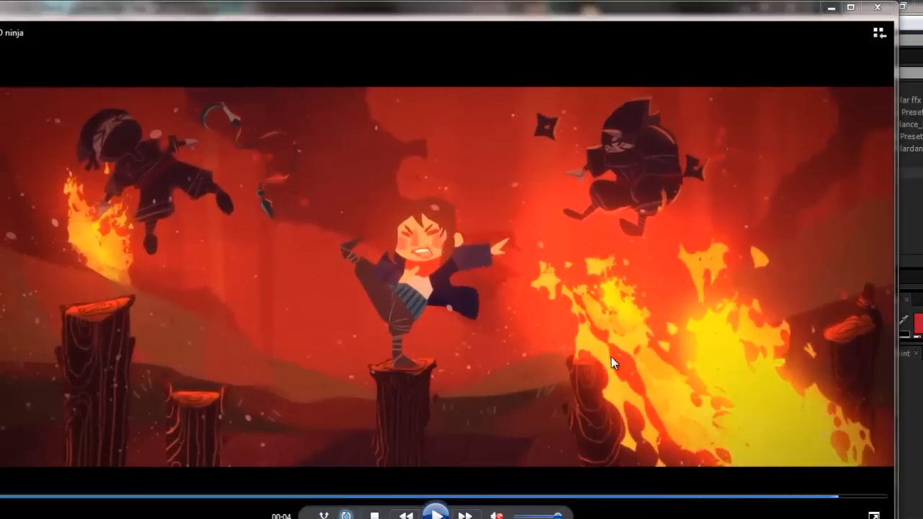
{"action": "left_click", "coordinate": [830, 7]}
- Duplicate the Particles Main layer, then label the upper copy Orange and the lower one White
{"action": "left_click", "coordinate": [114, 401]}
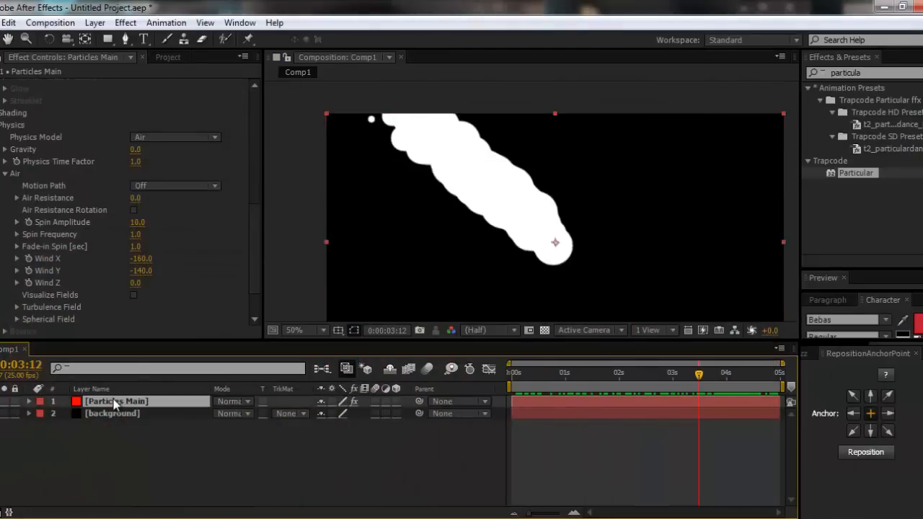
{"action": "key", "text": "ctrl+d"}
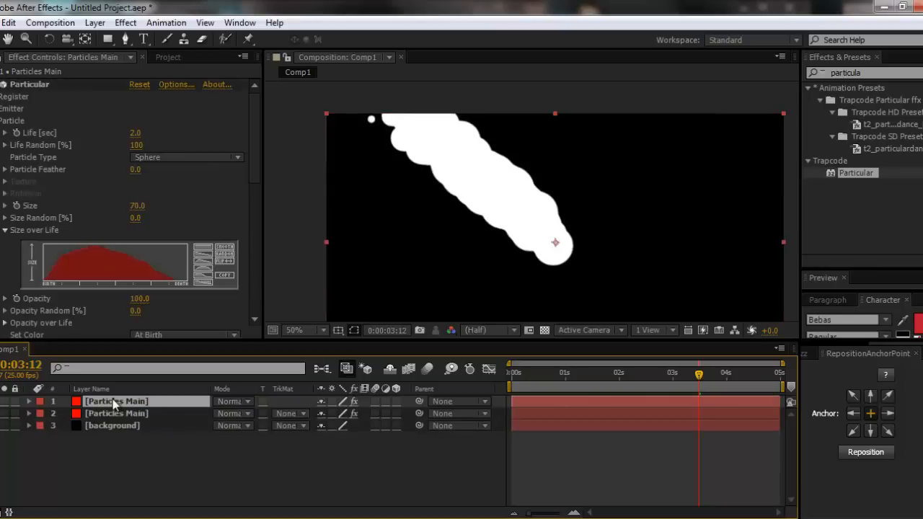
{"action": "left_click", "coordinate": [40, 401]}
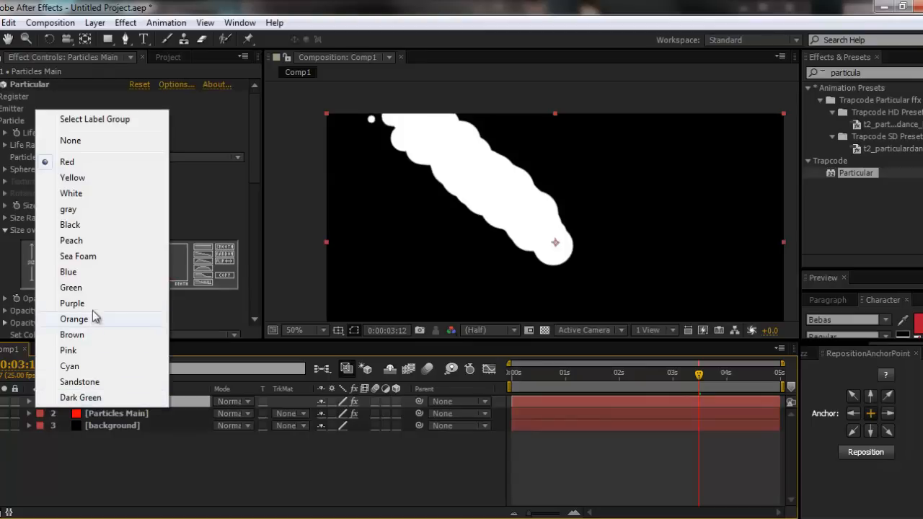
{"action": "left_click", "coordinate": [79, 320]}
{"action": "left_click", "coordinate": [93, 414]}
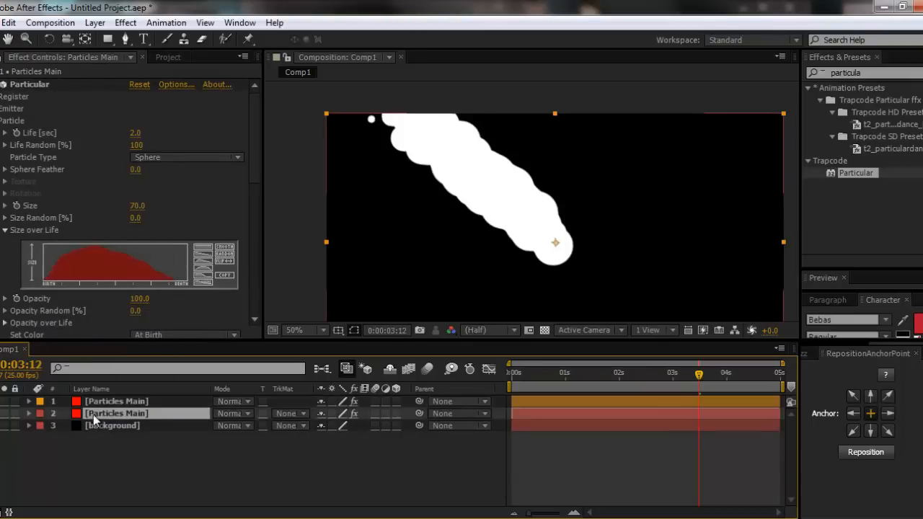
{"action": "left_click", "coordinate": [42, 414]}
{"action": "left_click", "coordinate": [93, 201]}
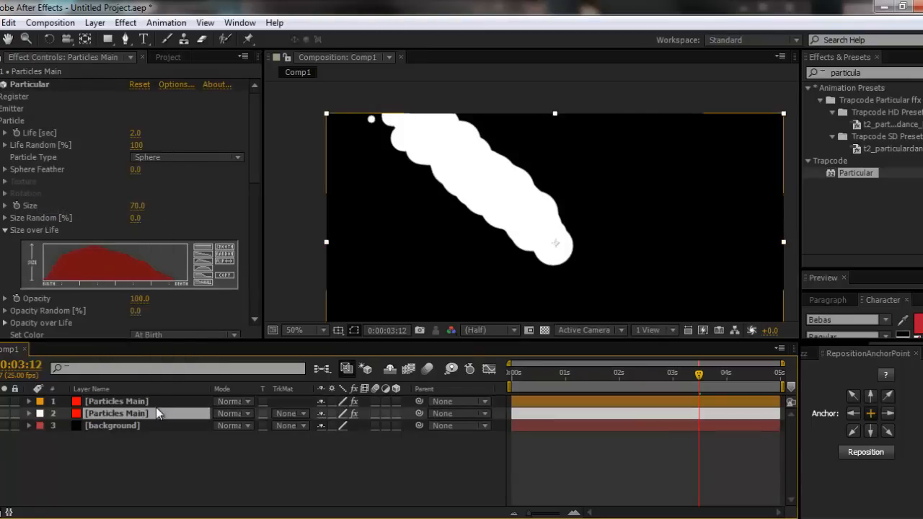
- Set the Particular particle colour of the upper Particles Main layer to black
{"action": "left_click", "coordinate": [153, 403]}
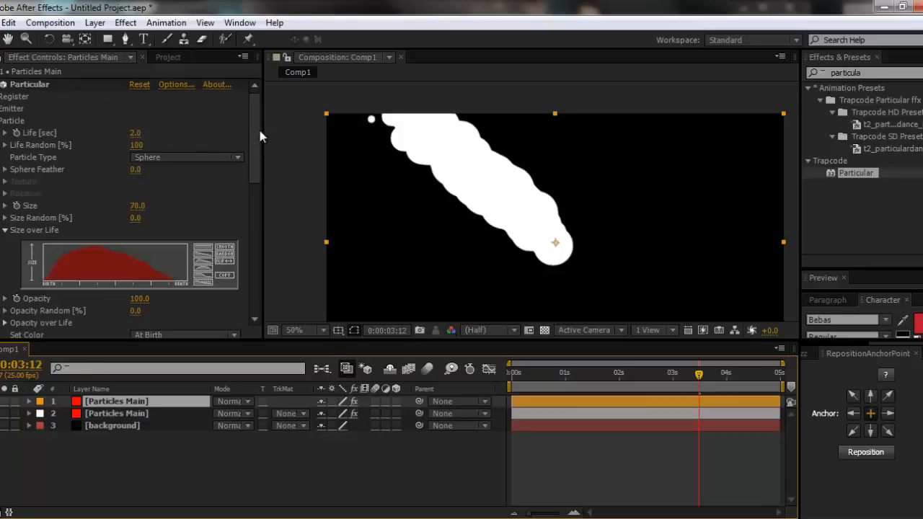
{"action": "scroll", "coordinate": [243, 140], "scroll_direction": "down", "scroll_amount": 6}
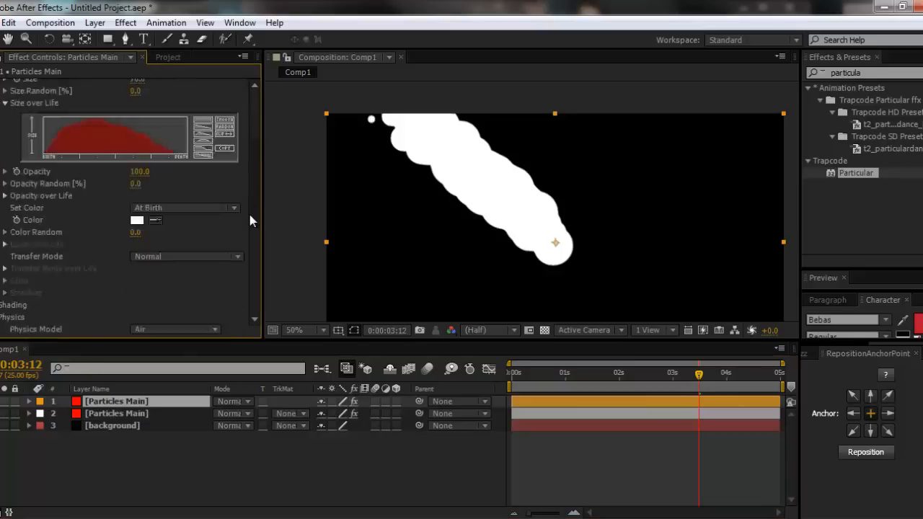
{"action": "left_click", "coordinate": [136, 115]}
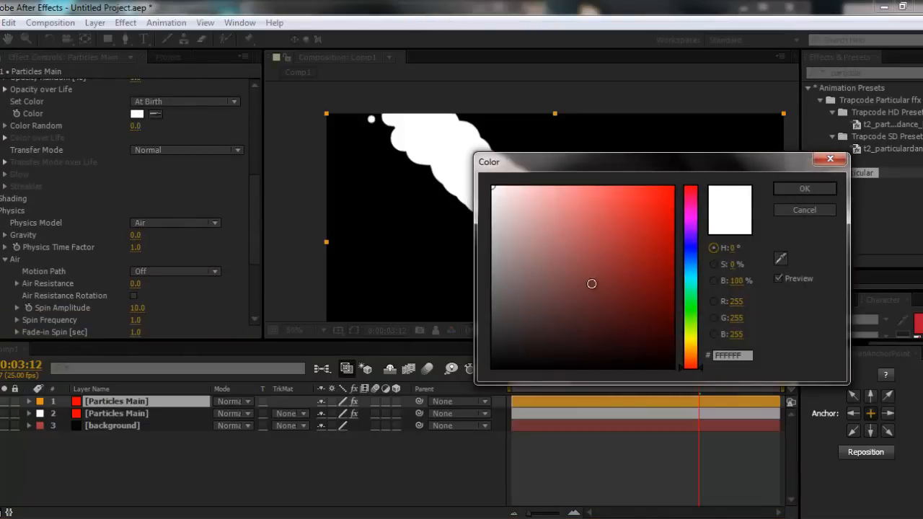
{"action": "left_click", "coordinate": [798, 188]}
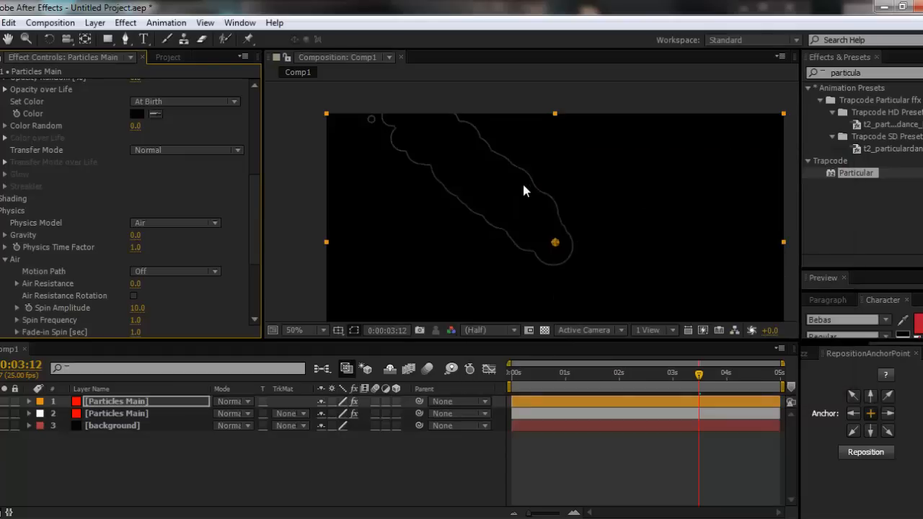
- Move the black particle emitter below and beside the white trail, to Position XY 552, 402
{"action": "scroll", "coordinate": [163, 233], "scroll_direction": "up", "scroll_amount": 8}
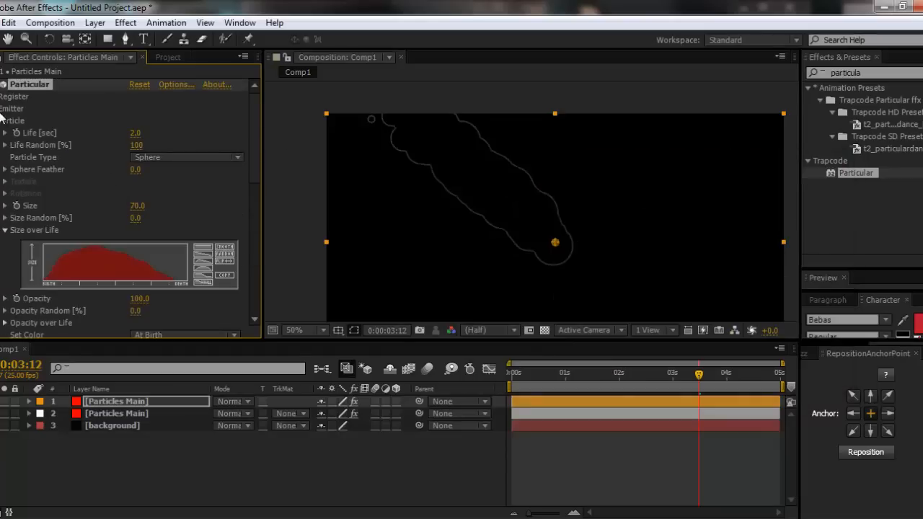
{"action": "left_click", "coordinate": [2, 109]}
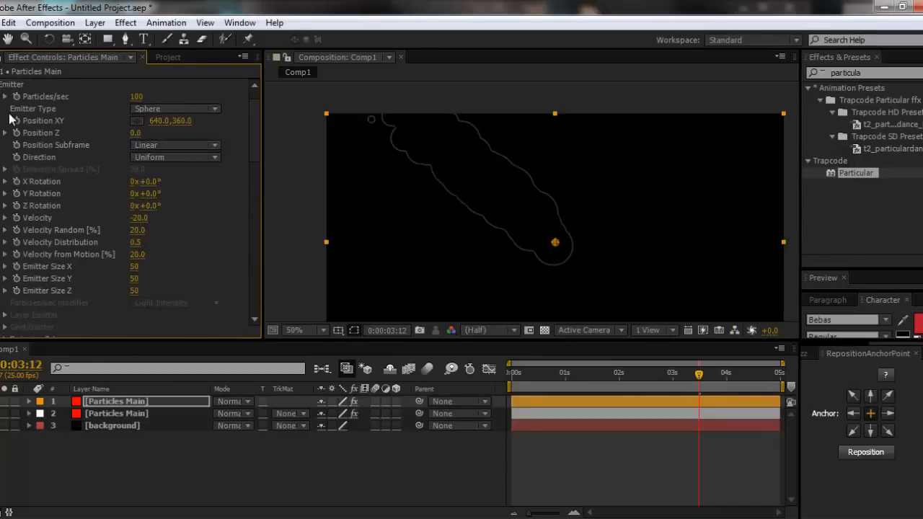
{"action": "left_click", "coordinate": [137, 120]}
{"action": "left_click", "coordinate": [518, 296]}
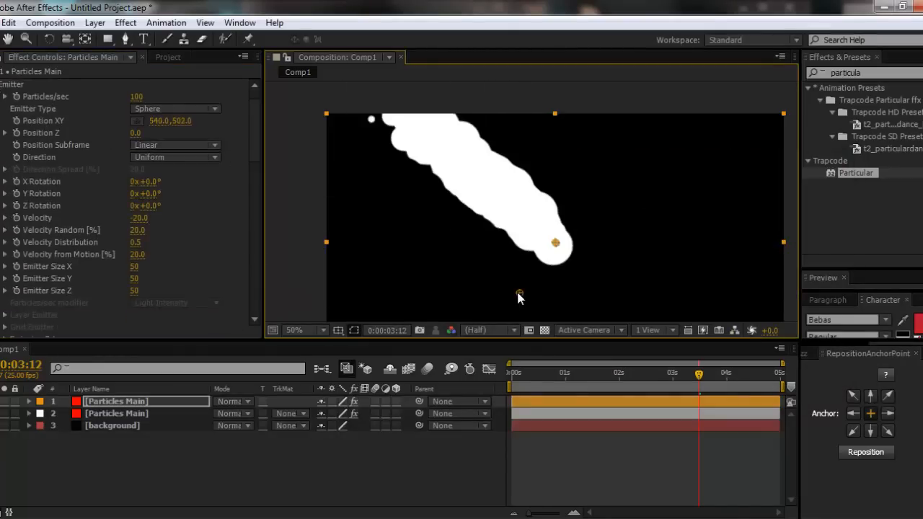
{"action": "left_click_drag", "start_coordinate": [519, 295], "coordinate": [522, 257]}
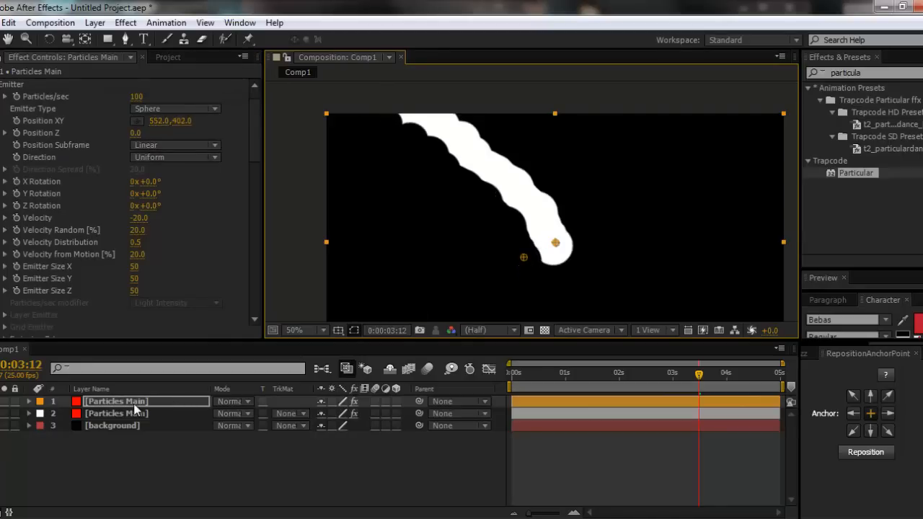
- Duplicate the black particle layer, move the copy's emitter to 734, 258, and preview the carved trail across the timeline
{"action": "key", "text": "ctrl+d"}
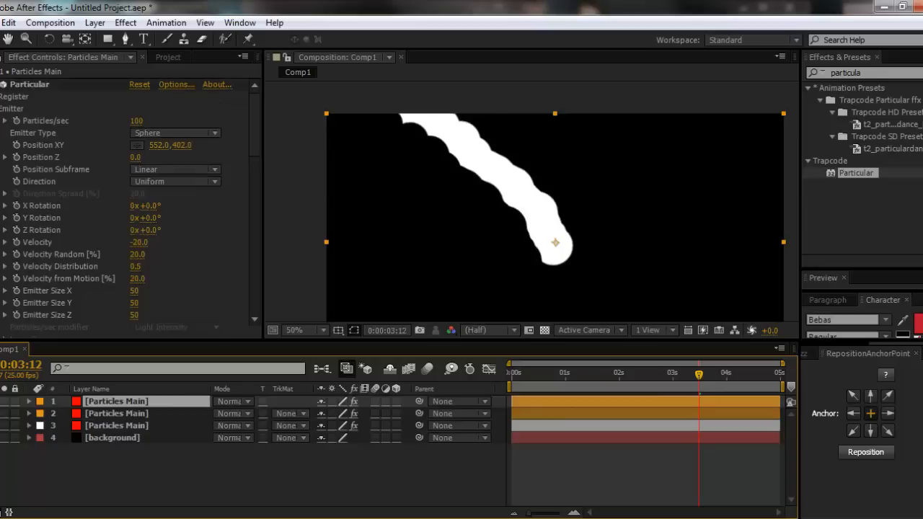
{"action": "left_click", "coordinate": [29, 84]}
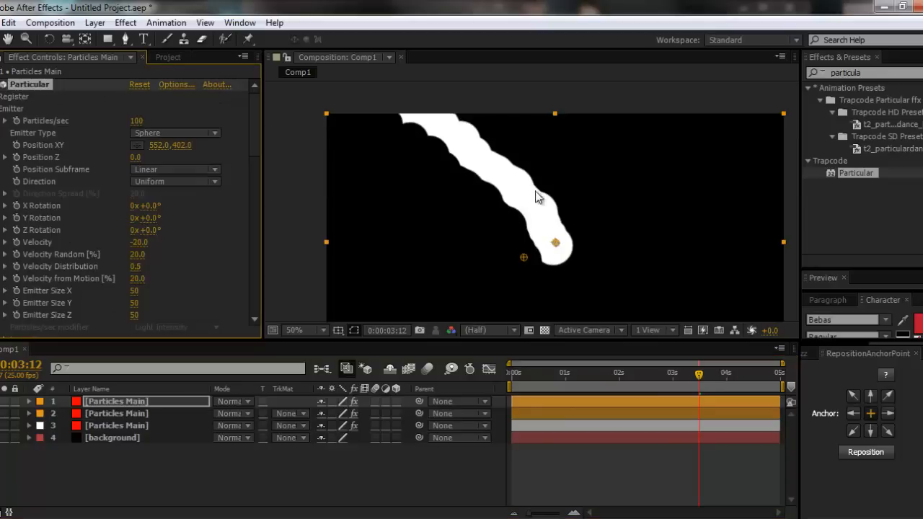
{"action": "left_click_drag", "start_coordinate": [552, 244], "coordinate": [589, 208]}
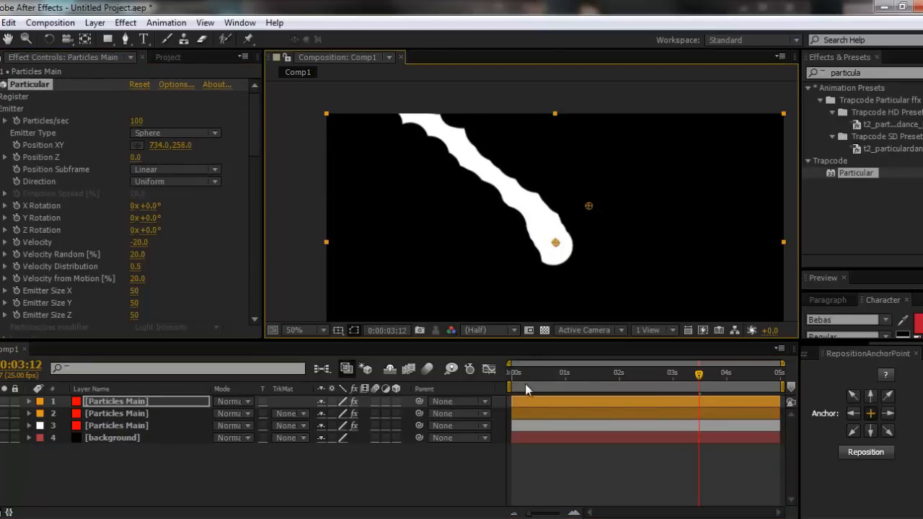
{"action": "left_click", "coordinate": [513, 374]}
{"action": "left_click_drag", "start_coordinate": [512, 375], "coordinate": [528, 376]}
{"action": "left_click_drag", "start_coordinate": [547, 376], "coordinate": [604, 396]}
- Delete the topmost Particles Main copy and reset Particular to its defaults on the remaining orange-labelled layer
{"action": "left_click", "coordinate": [111, 404]}
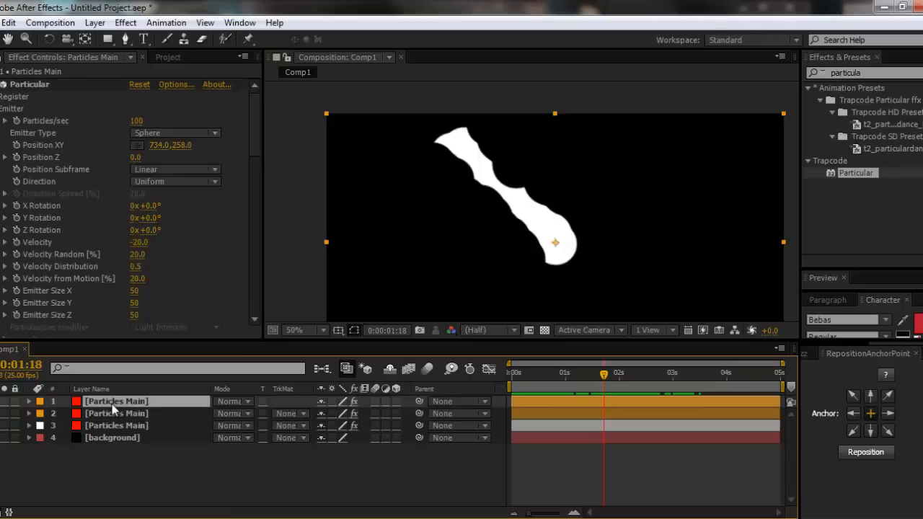
{"action": "key", "text": "Delete"}
{"action": "left_click", "coordinate": [116, 401]}
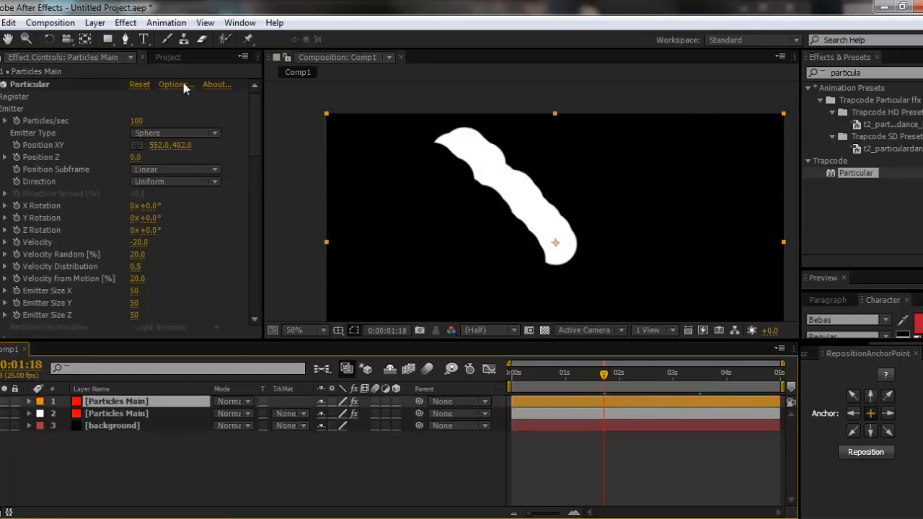
{"action": "left_click", "coordinate": [138, 84]}
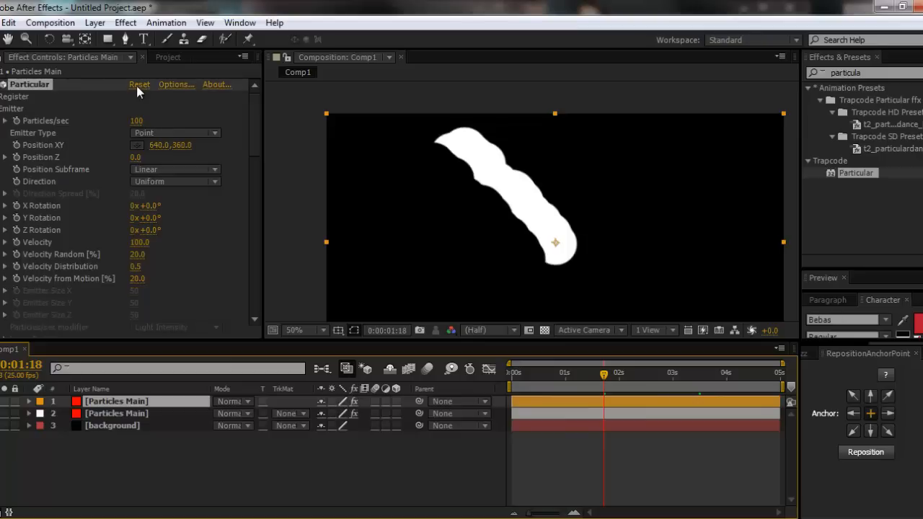
- Solo the orange-labelled particle layer and preview its default particles across the timeline
{"action": "left_click", "coordinate": [4, 402]}
{"action": "left_click", "coordinate": [5, 401]}
{"action": "left_click", "coordinate": [5, 402]}
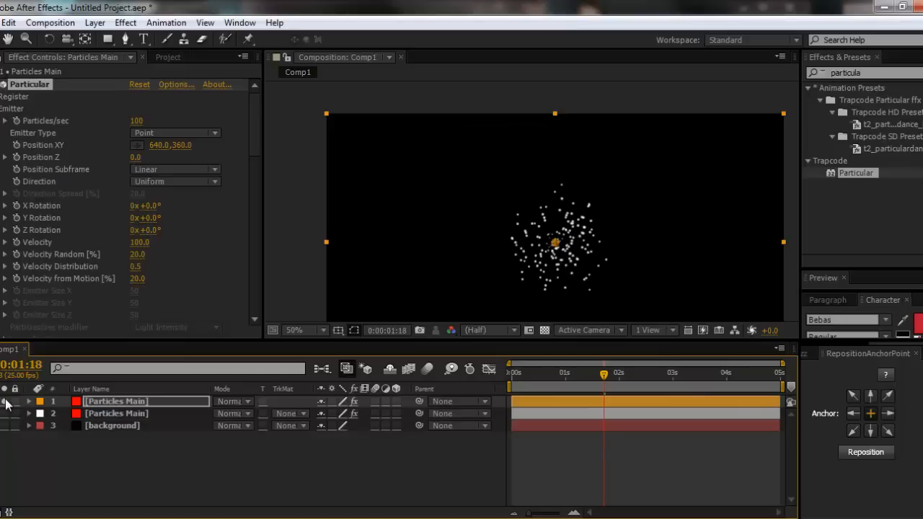
{"action": "left_click", "coordinate": [121, 404]}
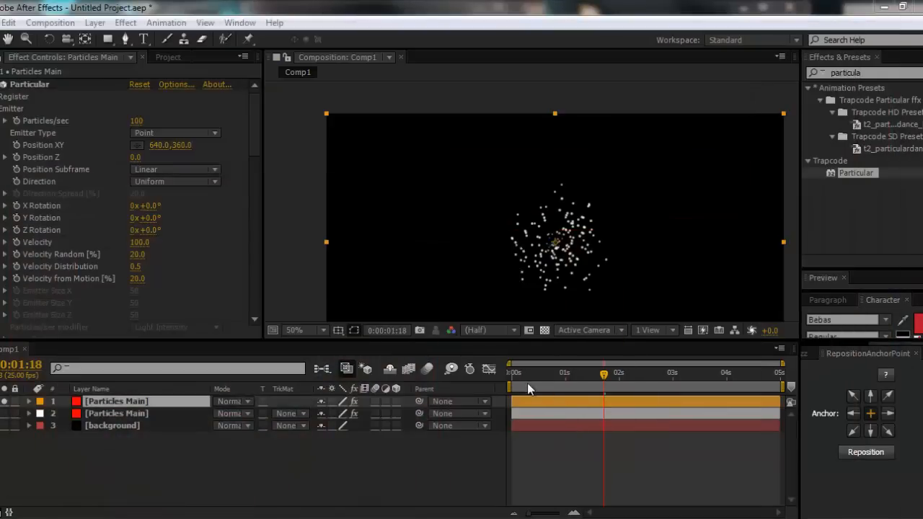
{"action": "left_click_drag", "start_coordinate": [526, 382], "coordinate": [675, 378]}
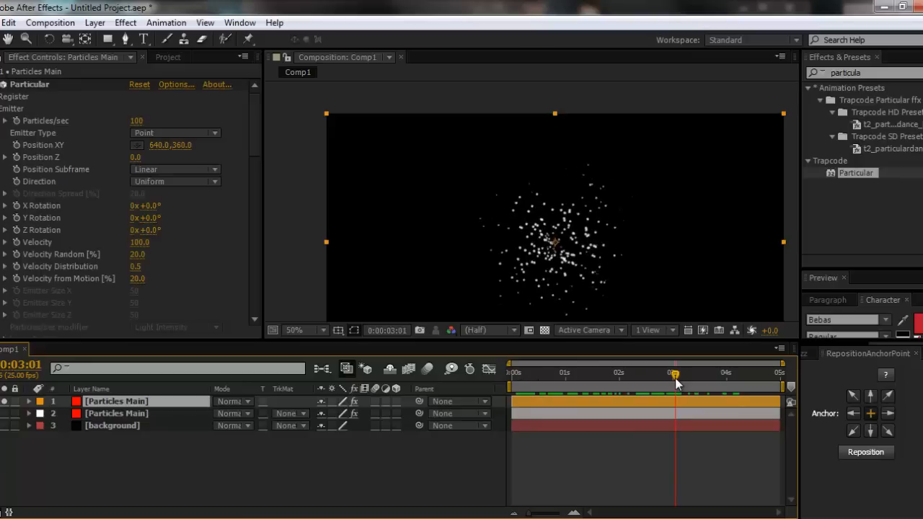
{"action": "left_click", "coordinate": [303, 466]}
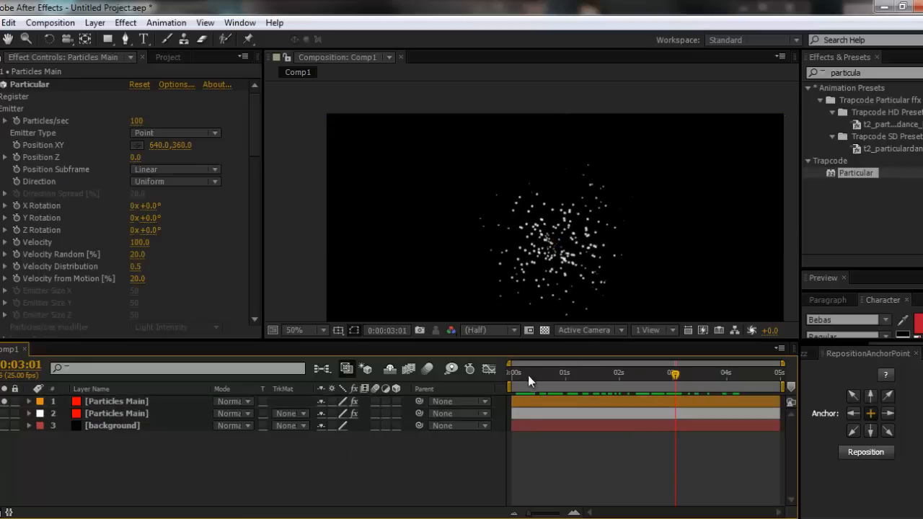
- Solo the white-labelled layer as well and compare the view with and without the orange-labelled particles
{"action": "left_click", "coordinate": [78, 412]}
{"action": "left_click", "coordinate": [5, 413]}
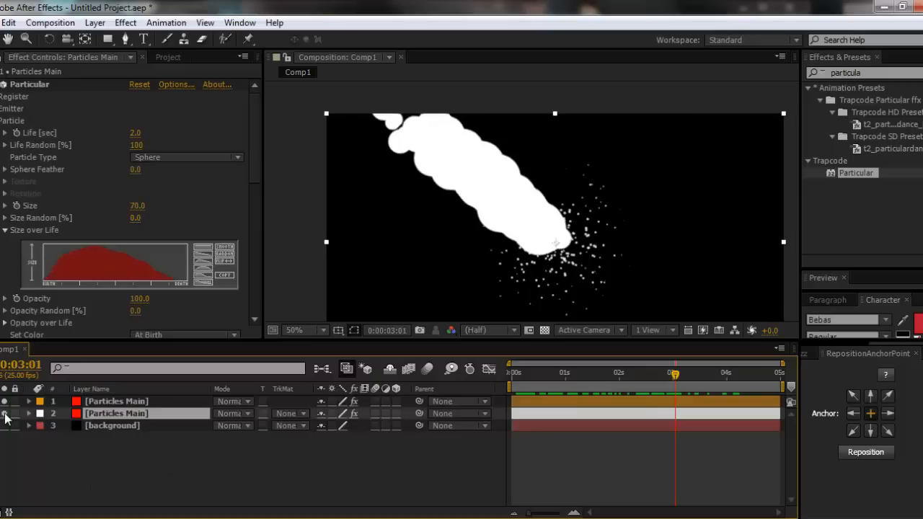
{"action": "left_click", "coordinate": [4, 401]}
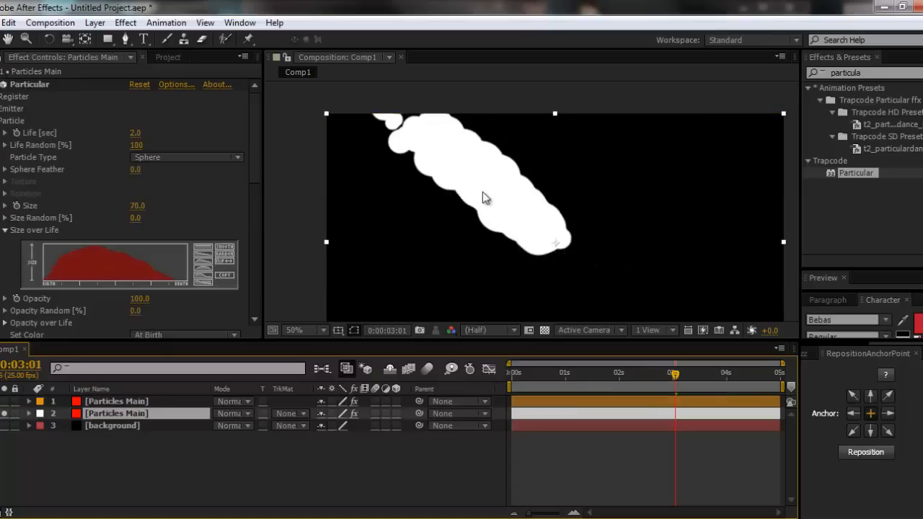
{"action": "left_click", "coordinate": [5, 401]}
{"action": "left_click", "coordinate": [151, 481]}
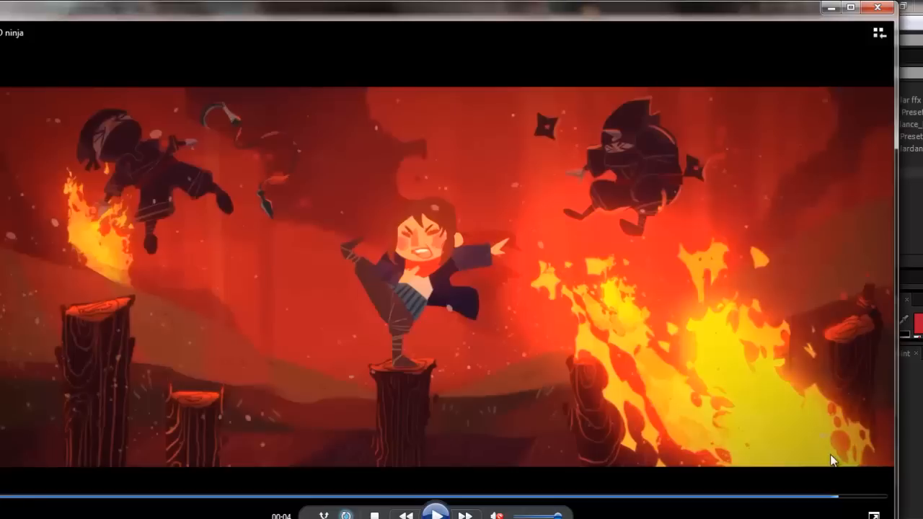
- Examine the reference video's flames full screen, then return to After Effects and stop soloing both particle layers
{"action": "double_click", "coordinate": [788, 353]}
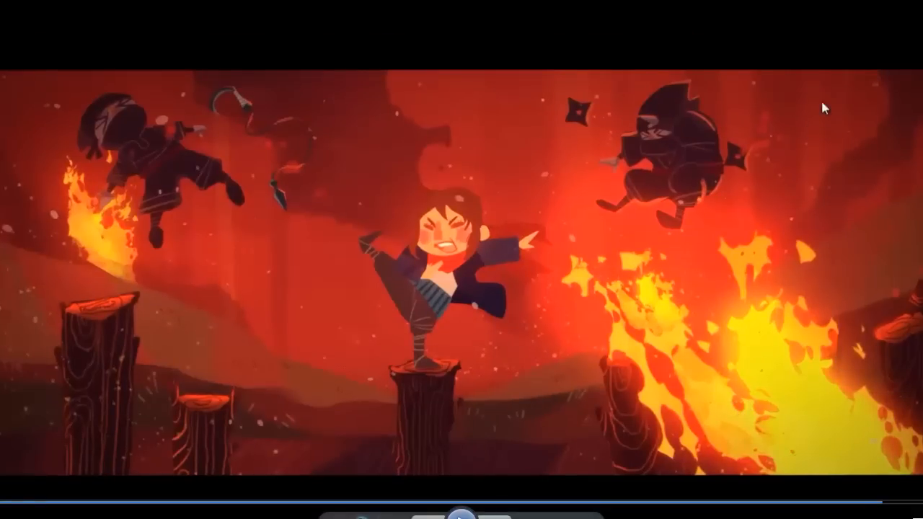
{"action": "double_click", "coordinate": [759, 187]}
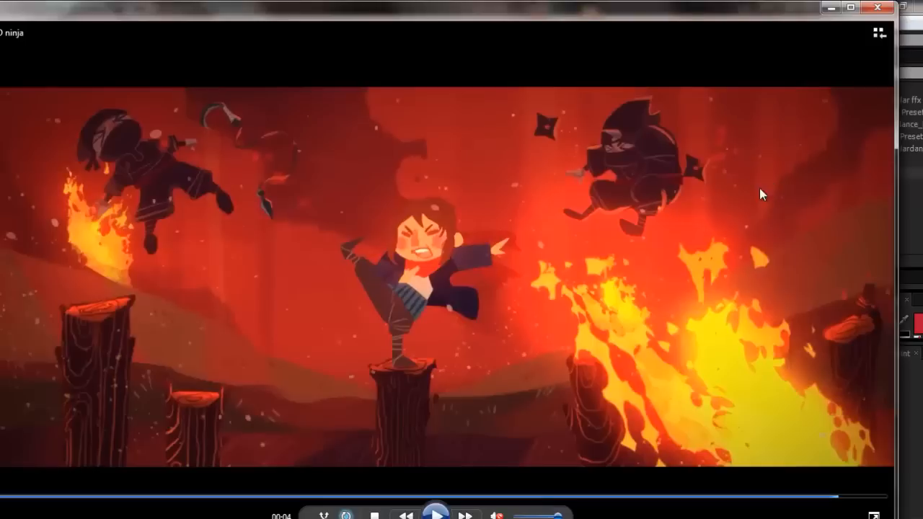
{"action": "left_click", "coordinate": [829, 11]}
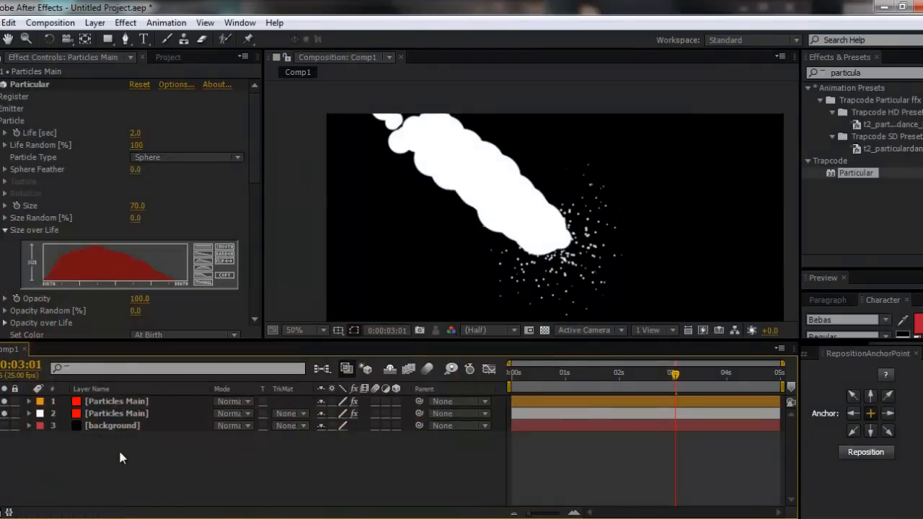
{"action": "left_click_drag", "start_coordinate": [5, 401], "coordinate": [5, 413]}
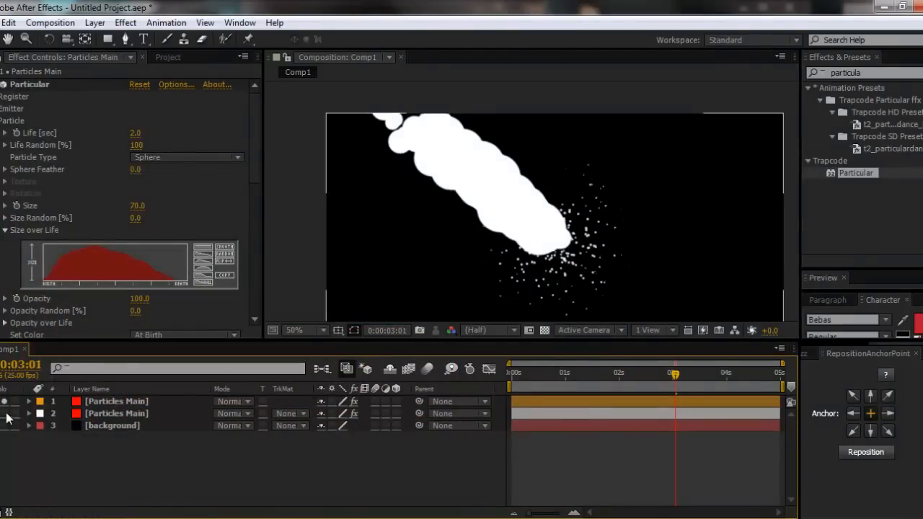
- Create a new composition, Comp 1, 300 px wide and 300 px high
{"action": "key", "text": "ctrl+k"}
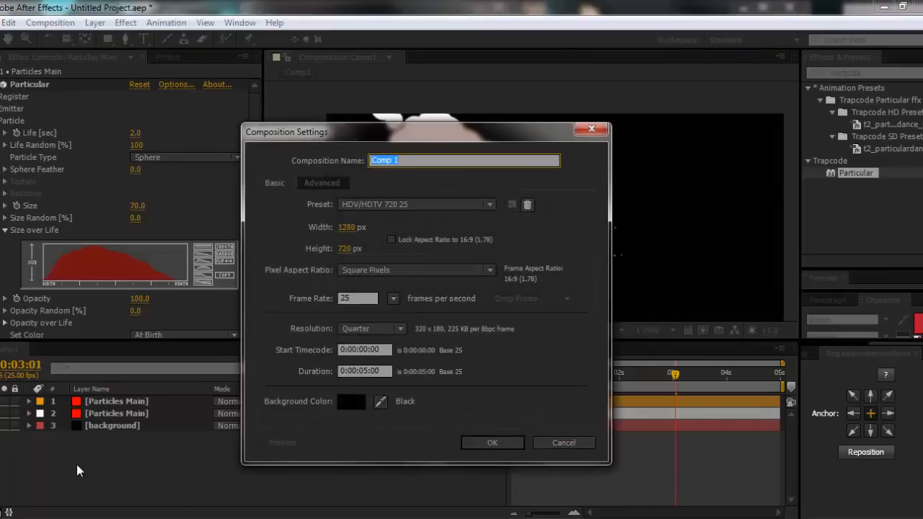
{"action": "left_click", "coordinate": [356, 229]}
{"action": "type", "text": "300"}
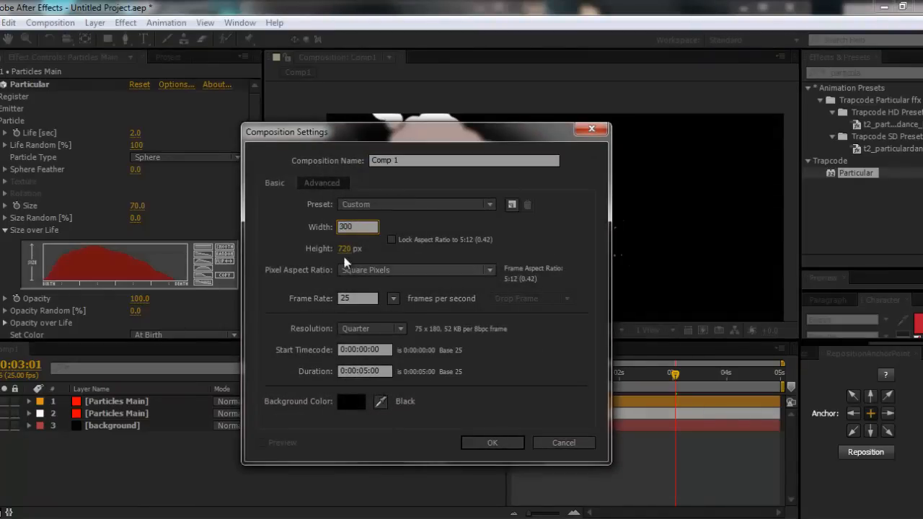
{"action": "key", "text": "Tab"}
{"action": "type", "text": "300"}
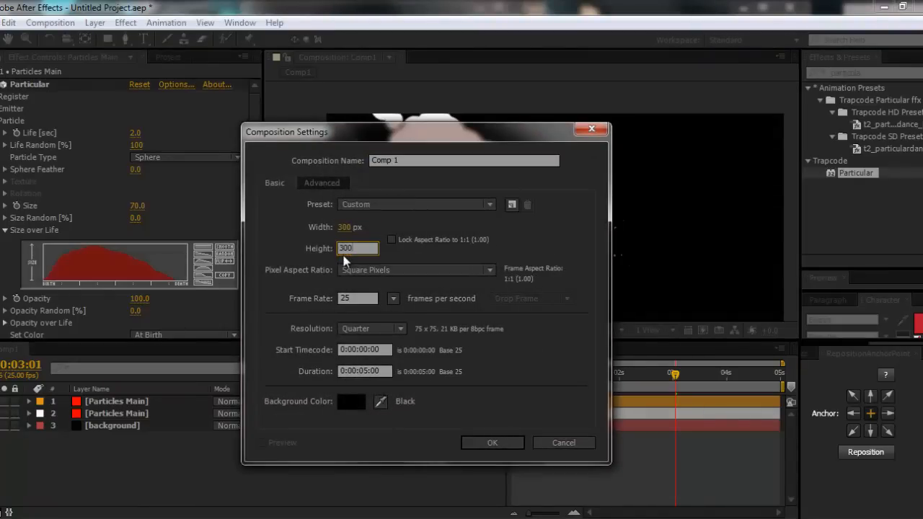
{"action": "key", "text": "Return"}
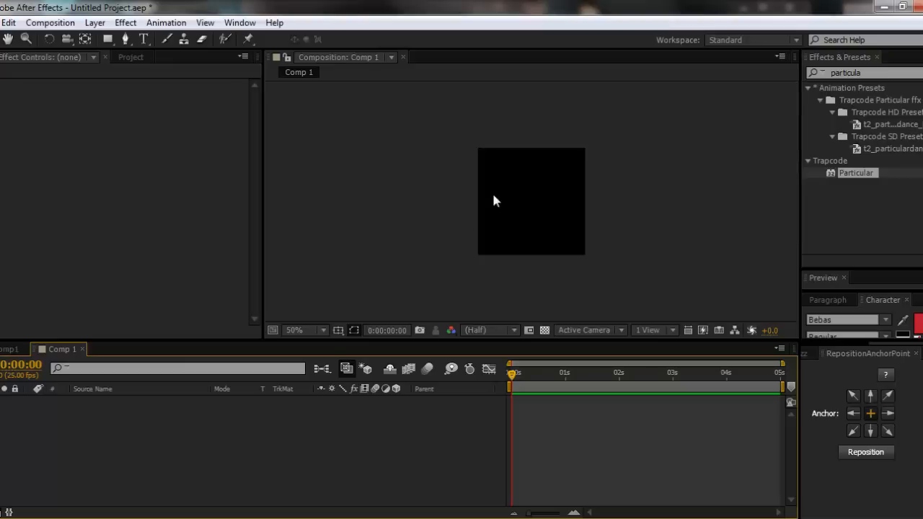
- Add a text layer with the letter F and place it at the centre of the small composition
{"action": "key", "text": "ctrl+t"}
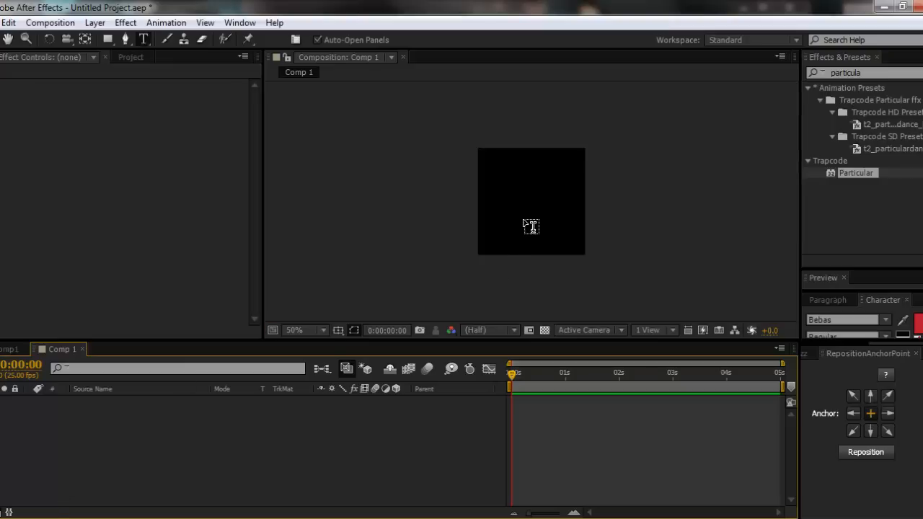
{"action": "left_click", "coordinate": [514, 196]}
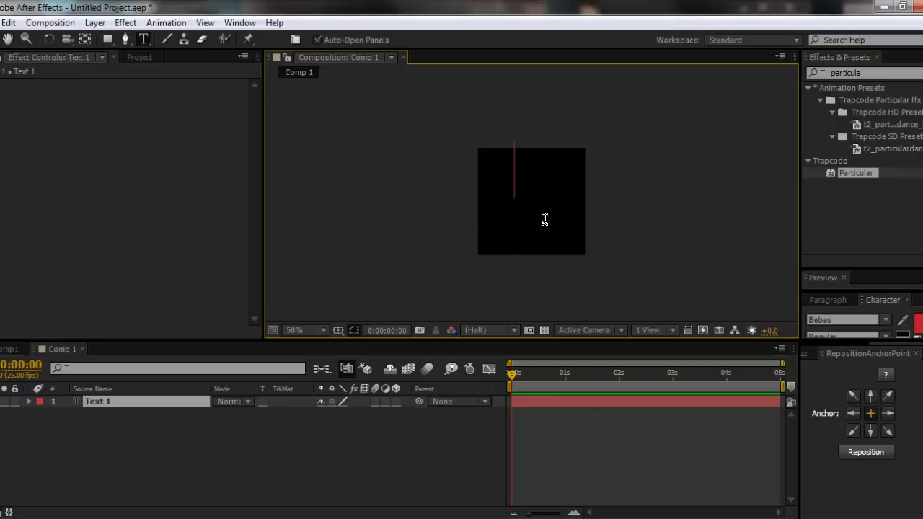
{"action": "type", "text": "F"}
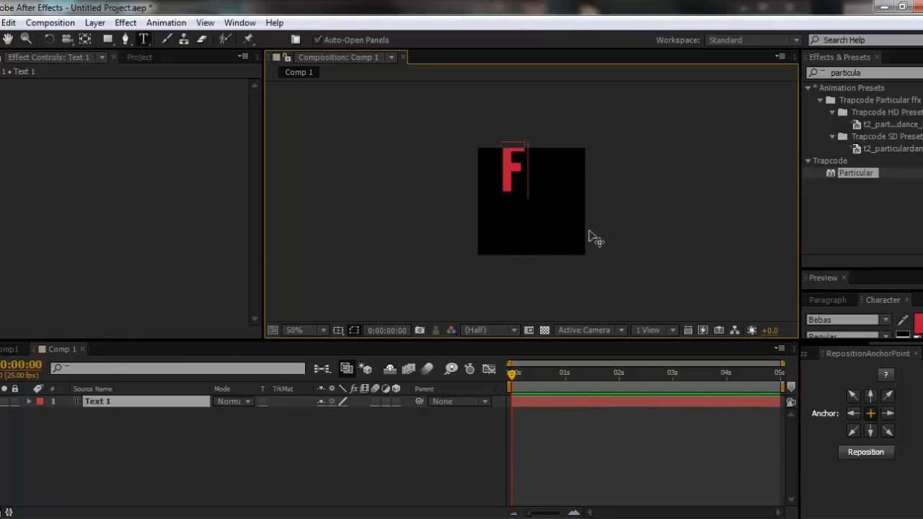
{"action": "key", "text": "Escape"}
{"action": "left_click", "coordinate": [143, 419]}
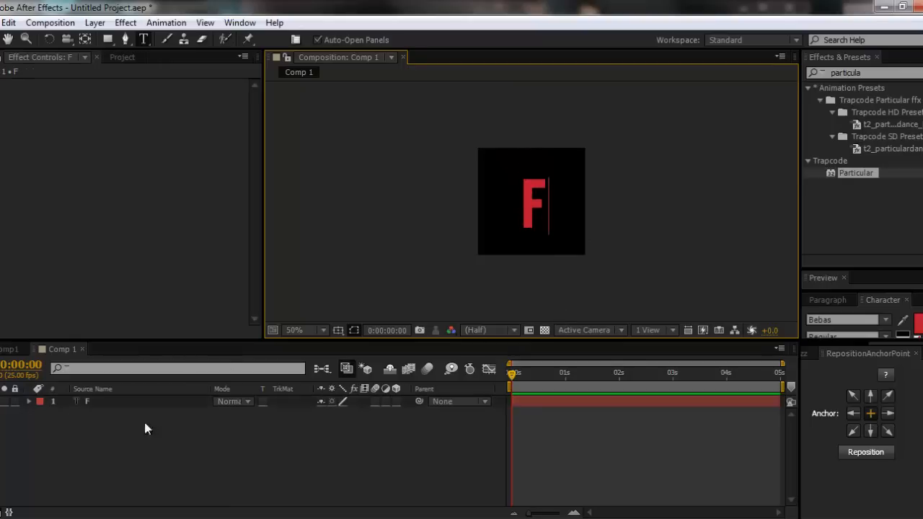
- Return to the main Comp1 timeline and show the project's items
{"action": "left_click", "coordinate": [2, 349]}
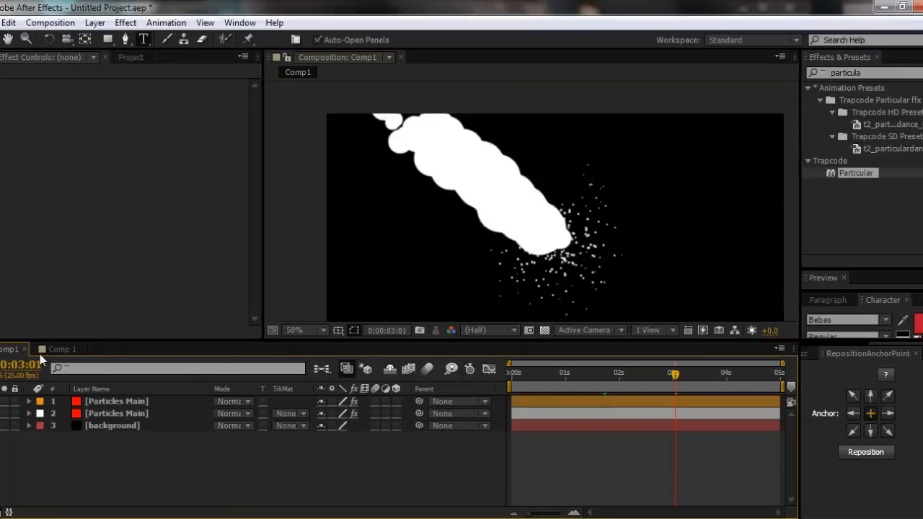
{"action": "left_click", "coordinate": [131, 57]}
{"action": "left_click", "coordinate": [19, 184]}
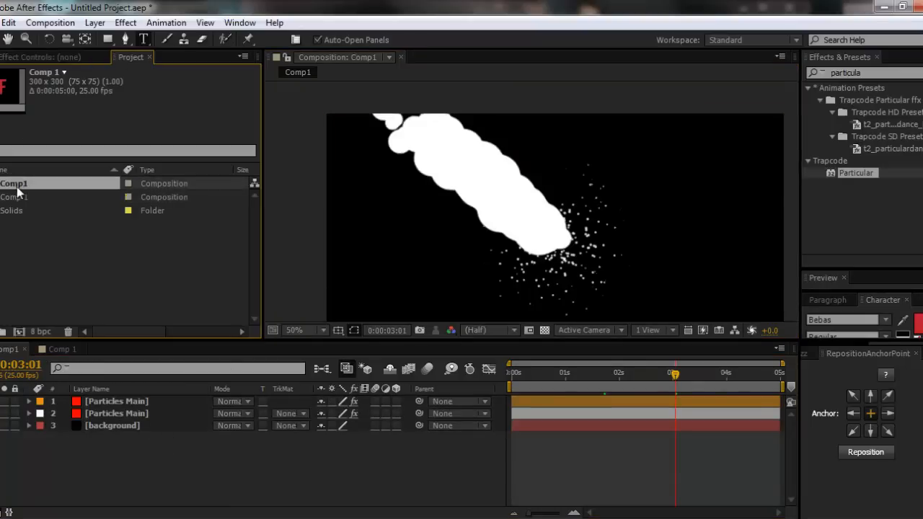
{"action": "key", "text": "Return"}
{"action": "type", "text": "part"}
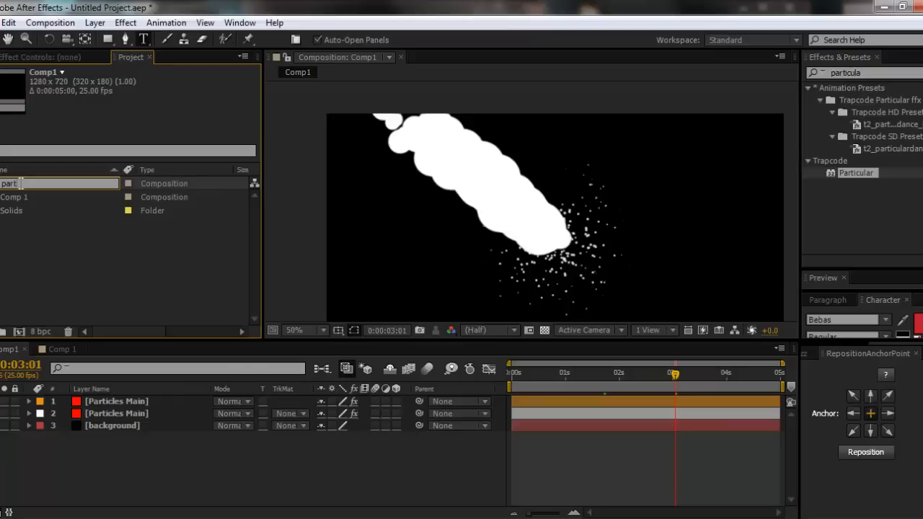
{"action": "type", "text": "icles"}
{"action": "key", "text": "Return"}
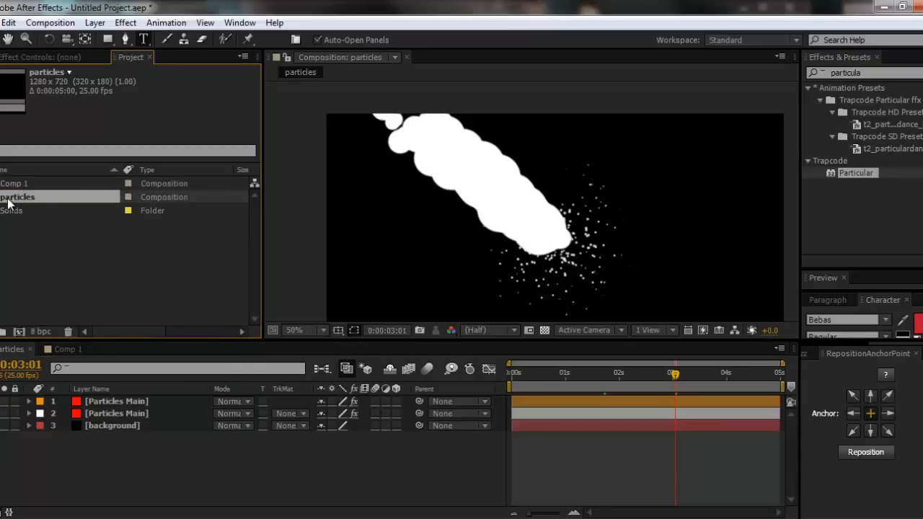
{"action": "key", "text": "ctrl+z"}
{"action": "key", "text": "ctrl+z"}
{"action": "key", "text": "ctrl+z"}
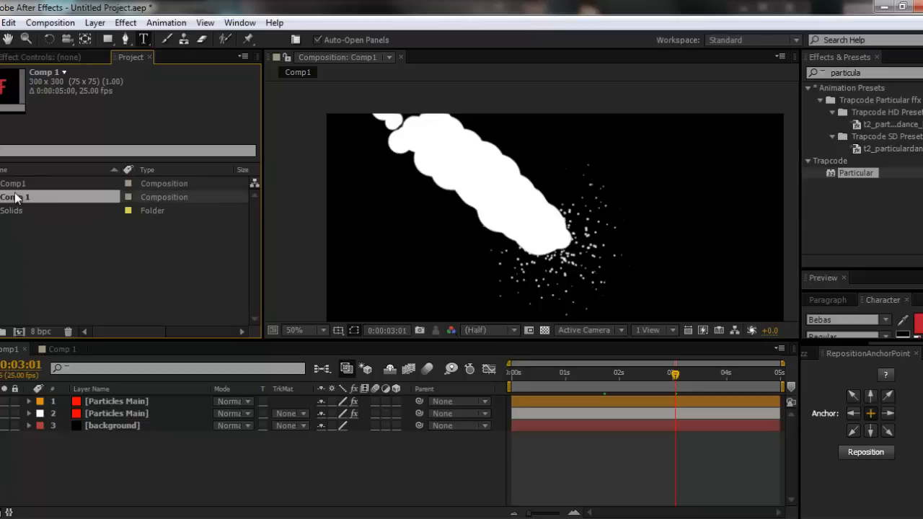
- Rename the 300 × 300 px composition in the project as "particles cstm"
{"action": "key", "text": "Return"}
{"action": "type", "text": "particles costum"}
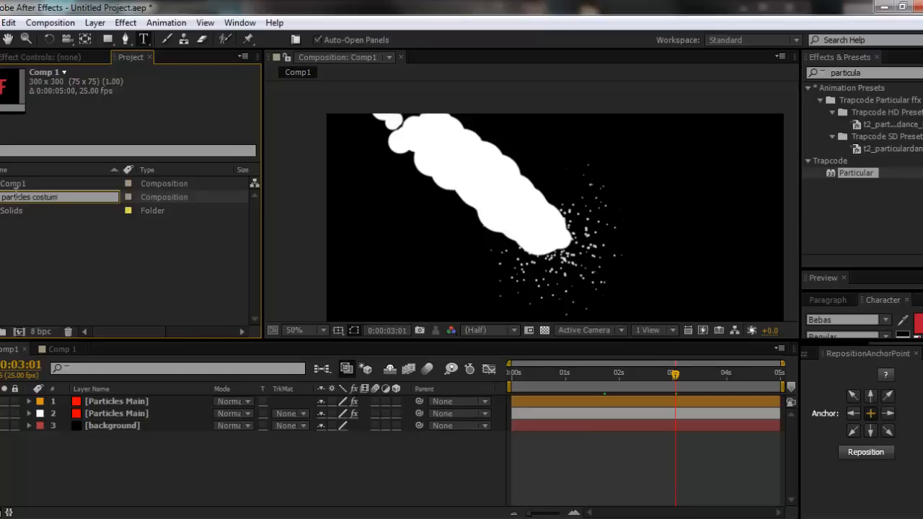
{"action": "key", "text": "Return"}
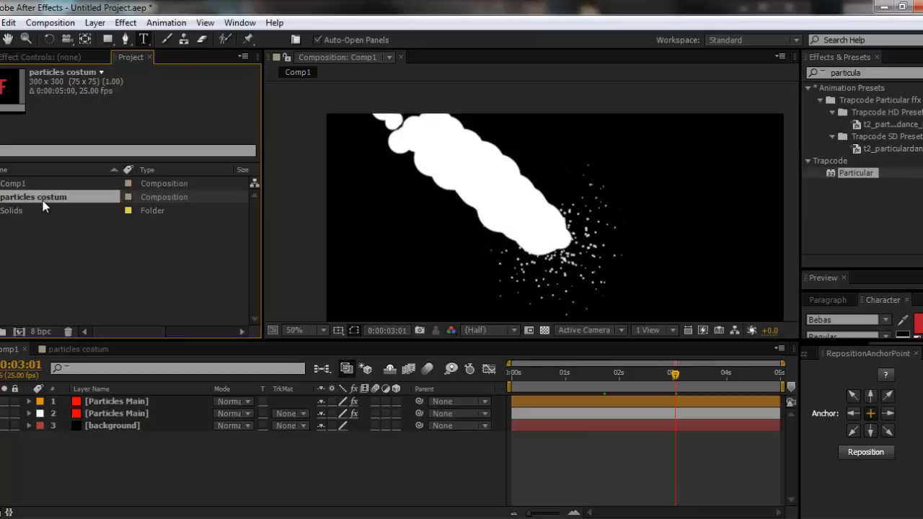
{"action": "key", "text": "Return"}
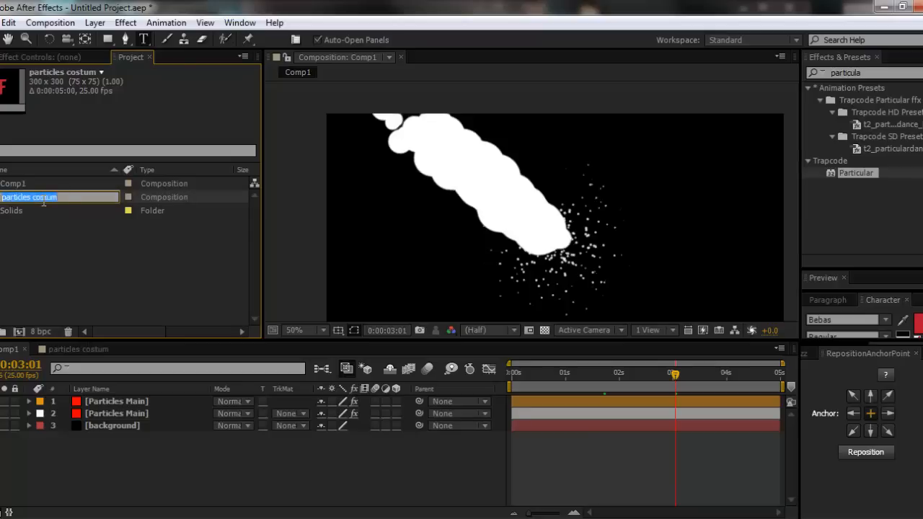
{"action": "key", "text": "Right"}
{"action": "key", "text": "BackSpace"}
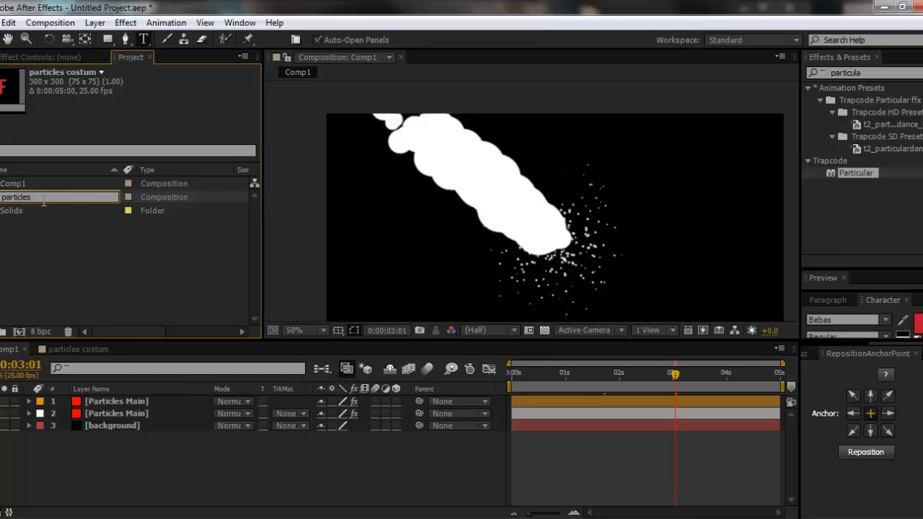
{"action": "type", "text": "tm"}
{"action": "key", "text": "Return"}
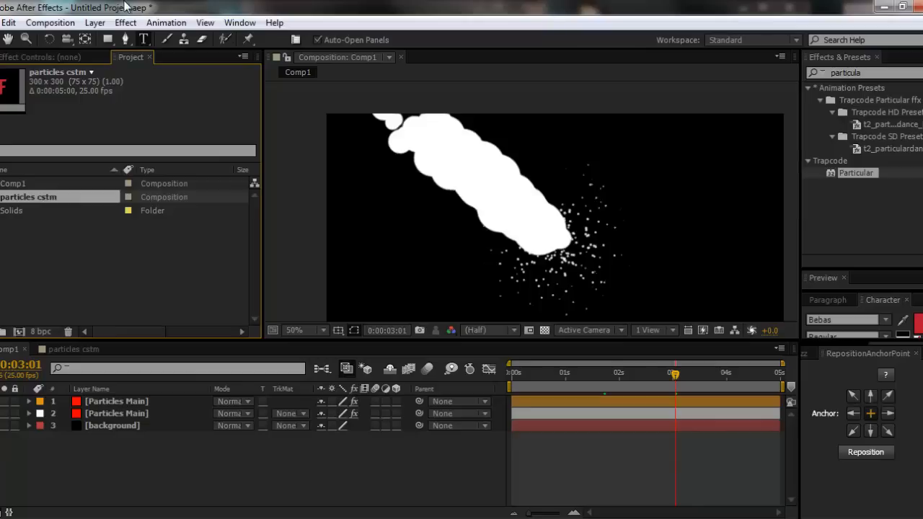
- Add the particles cstm composition to Comp1 as the lowest layer, briefly solo it, then leave no layer selected
{"action": "left_click_drag", "start_coordinate": [26, 197], "coordinate": [153, 446]}
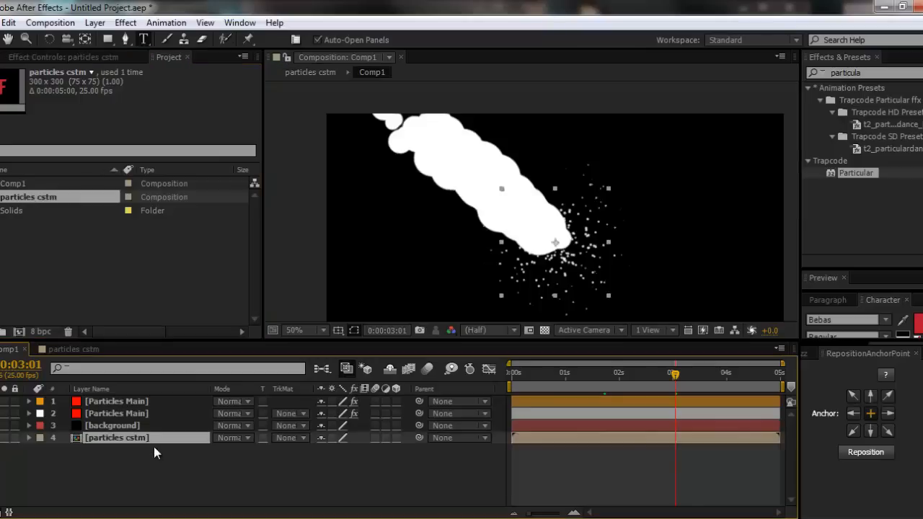
{"action": "left_click", "coordinate": [5, 438]}
{"action": "left_click", "coordinate": [6, 437]}
{"action": "left_click", "coordinate": [114, 459]}
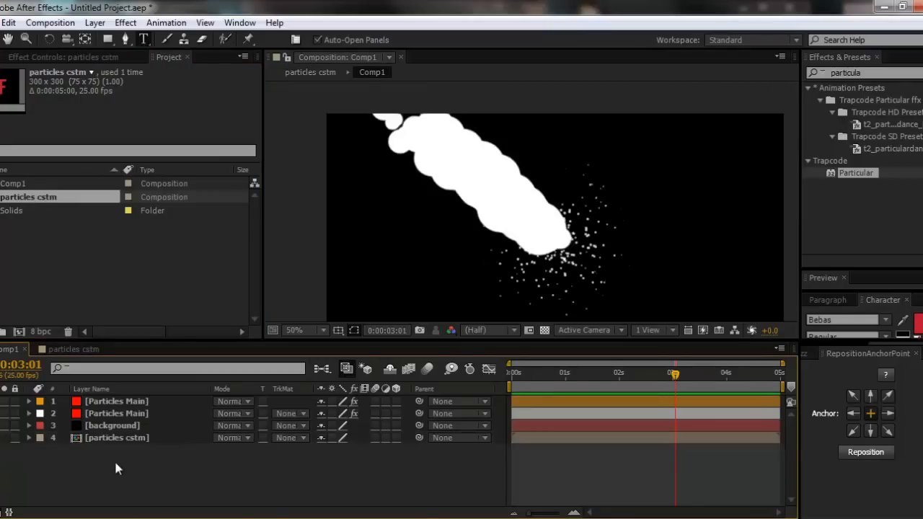
- Solo the orange-labelled Particles Main layer and set its Particular particle type to Sprite Colorize
{"action": "left_click", "coordinate": [108, 401]}
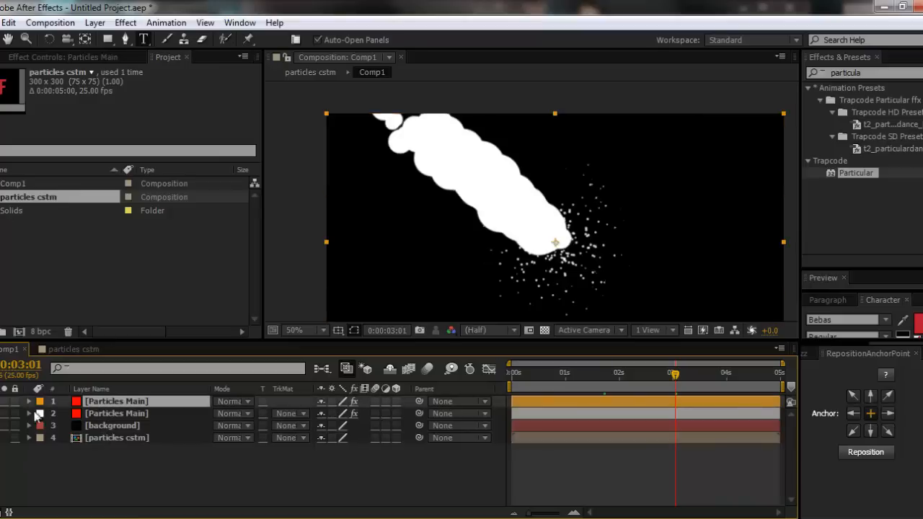
{"action": "left_click", "coordinate": [5, 401]}
{"action": "left_click", "coordinate": [115, 57]}
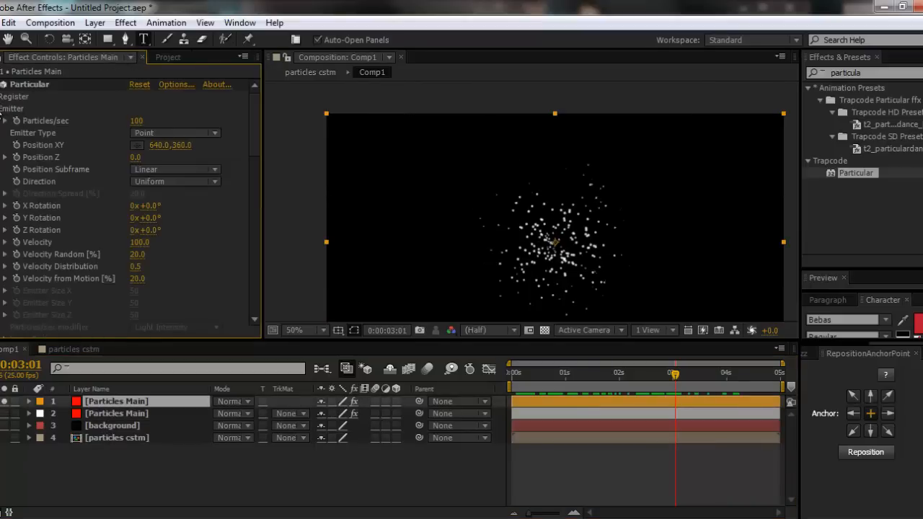
{"action": "left_click", "coordinate": [2, 108]}
{"action": "left_click", "coordinate": [186, 159]}
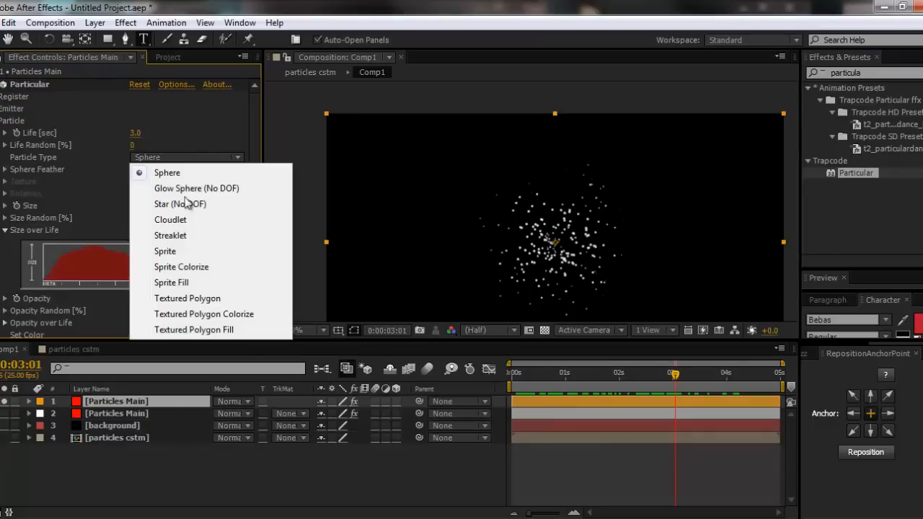
{"action": "left_click", "coordinate": [199, 266]}
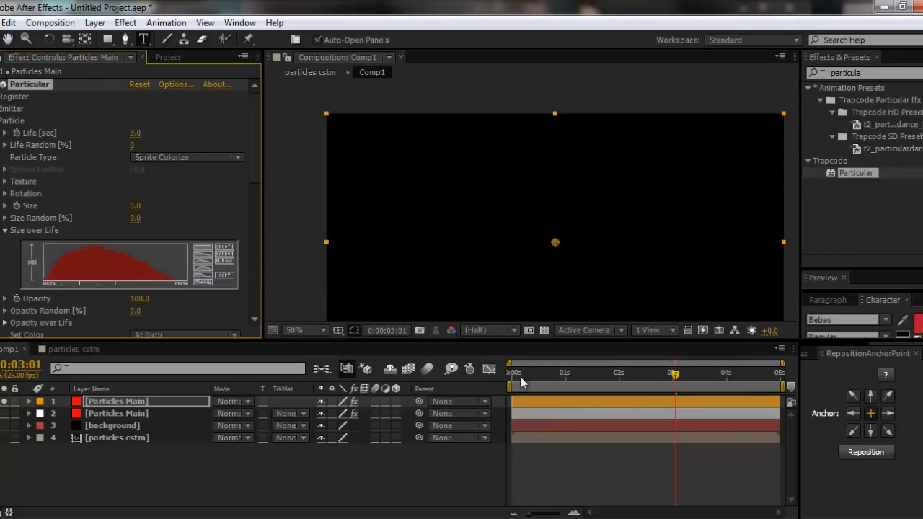
- Assign the particles cstm layer as the sprite texture, set the particle size to 23, and move to 0:00:03:22
{"action": "left_click", "coordinate": [6, 181]}
{"action": "left_click", "coordinate": [182, 195]}
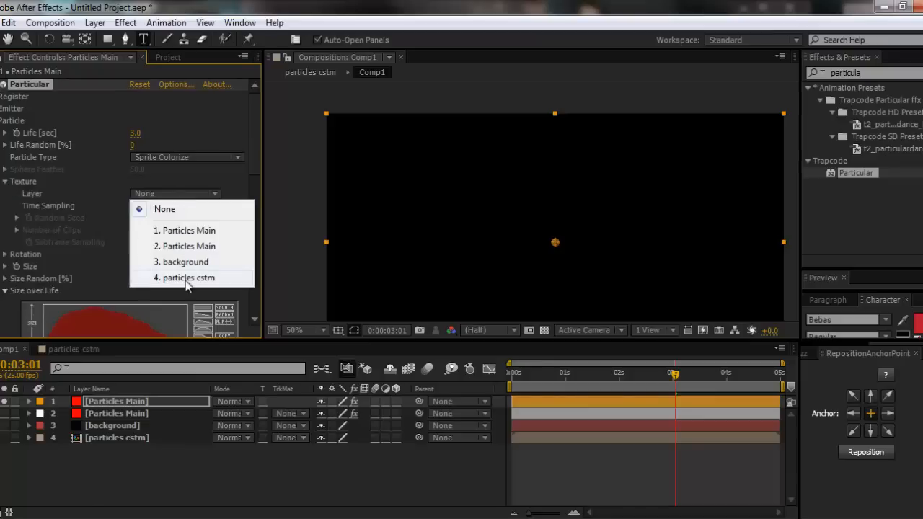
{"action": "left_click", "coordinate": [187, 277]}
{"action": "key", "text": "slash"}
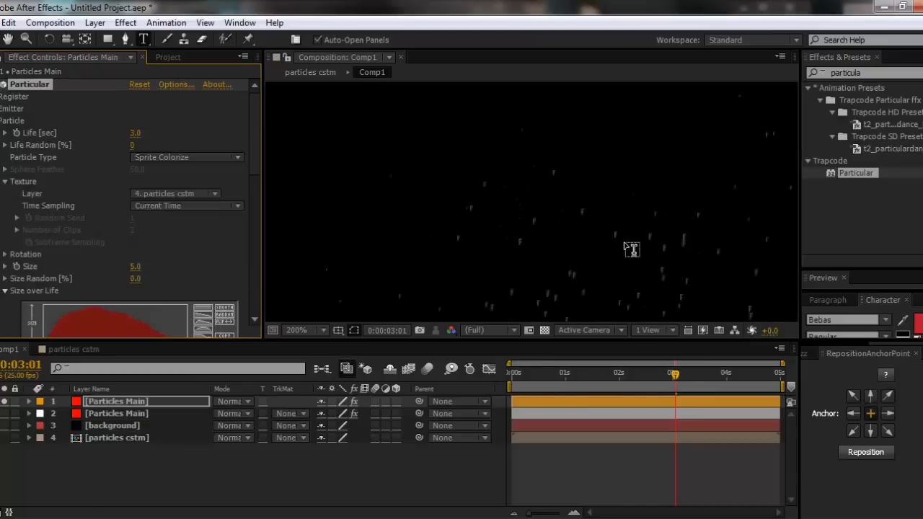
{"action": "mouse_move", "coordinate": [135, 268]}
{"action": "left_mouse_down"}
{"action": "mouse_move", "coordinate": [157, 267]}
{"action": "mouse_move", "coordinate": [150, 266]}
{"action": "left_mouse_up"}
{"action": "left_click_drag", "start_coordinate": [513, 374], "coordinate": [721, 377]}
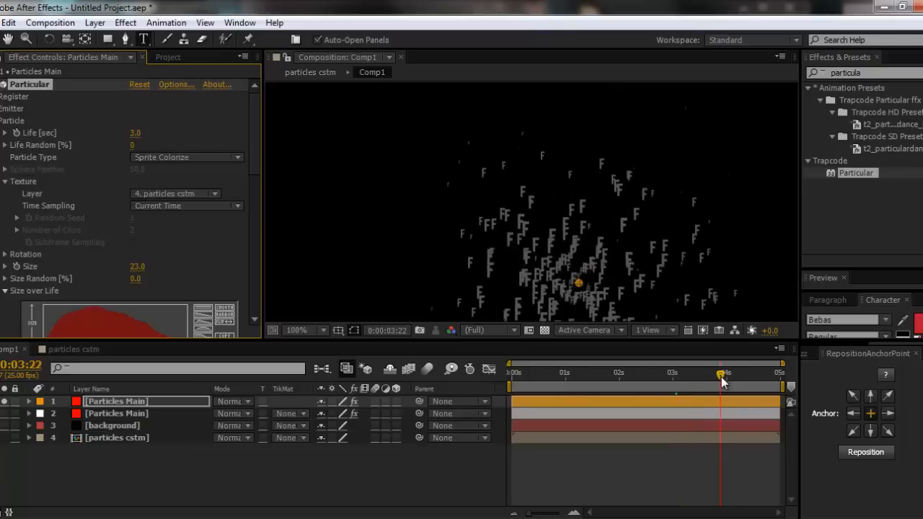
{"action": "left_click", "coordinate": [102, 456]}
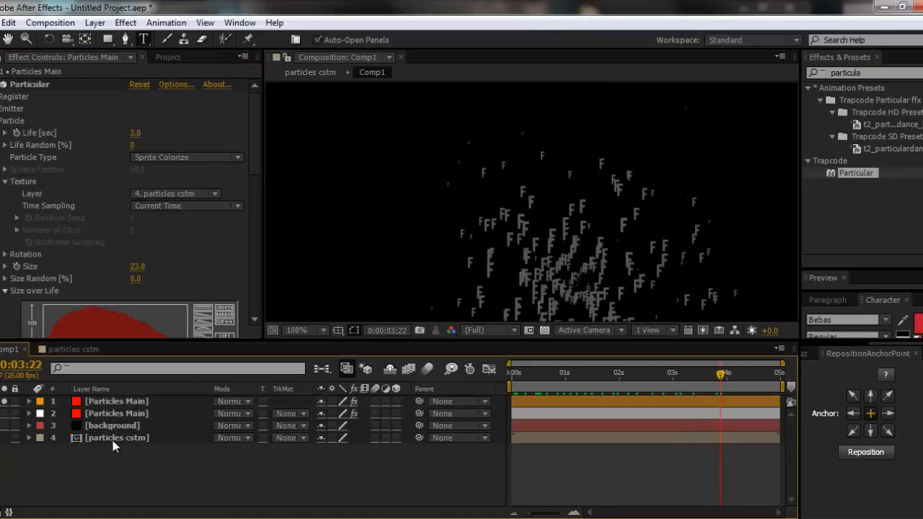
- Open the particles cstm composition and delete its F text layer
{"action": "double_click", "coordinate": [113, 437]}
{"action": "left_click", "coordinate": [81, 400]}
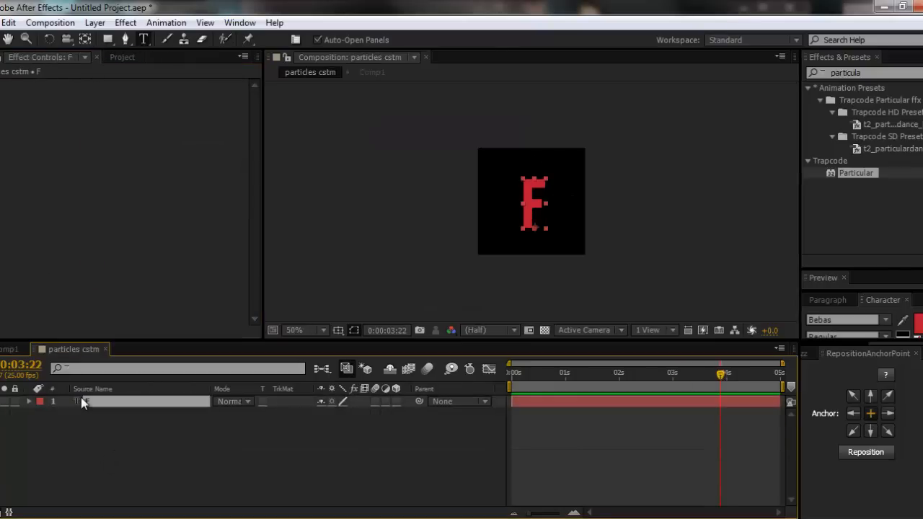
{"action": "key", "text": "Delete"}
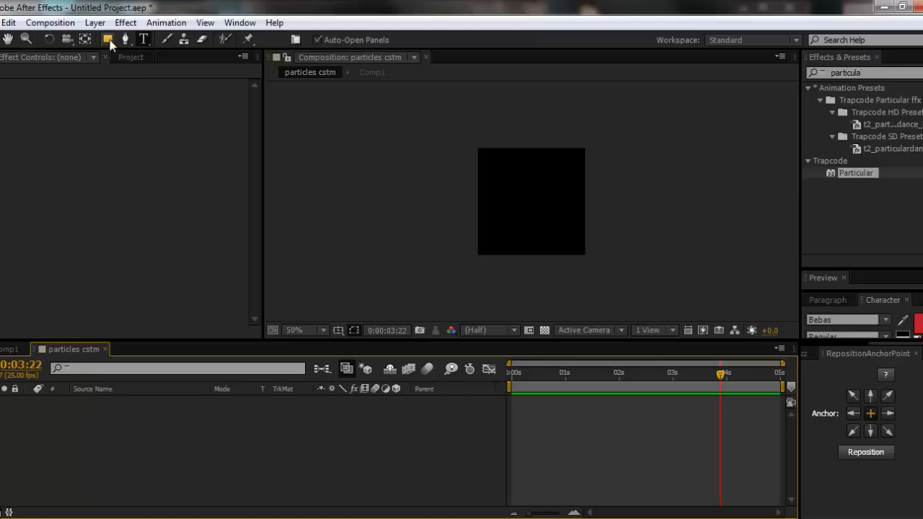
- Create a white 300 × 300 px solid, White Solid 1, in the particles cstm composition
{"action": "key", "text": "ctrl+y"}
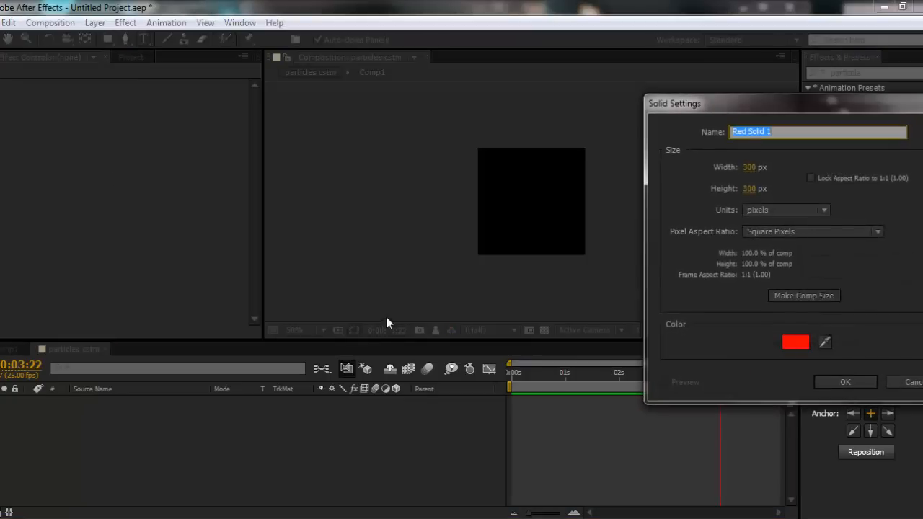
{"action": "left_click", "coordinate": [791, 341]}
{"action": "left_click_drag", "start_coordinate": [591, 270], "coordinate": [332, 108]}
{"action": "left_click", "coordinate": [823, 191]}
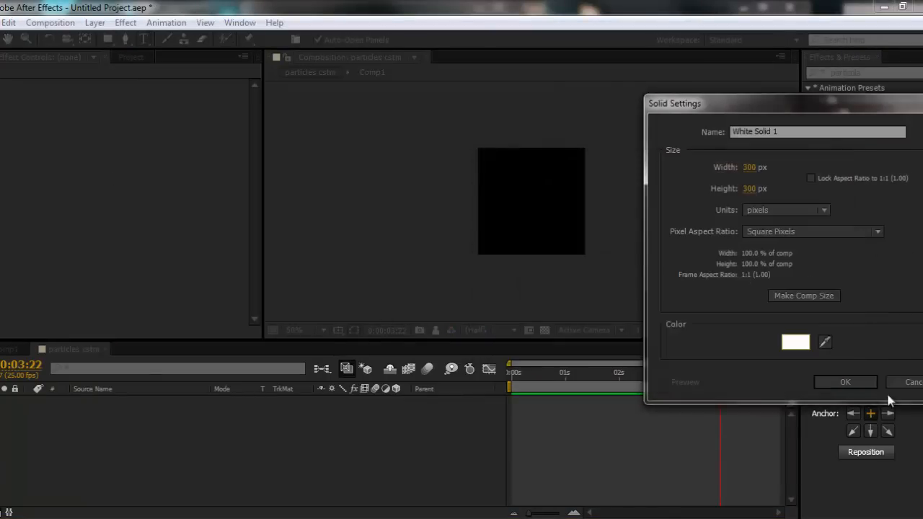
{"action": "left_click", "coordinate": [844, 382]}
- Add an elliptical mask filling the whole White Solid 1 layer
{"action": "left_click", "coordinate": [106, 39]}
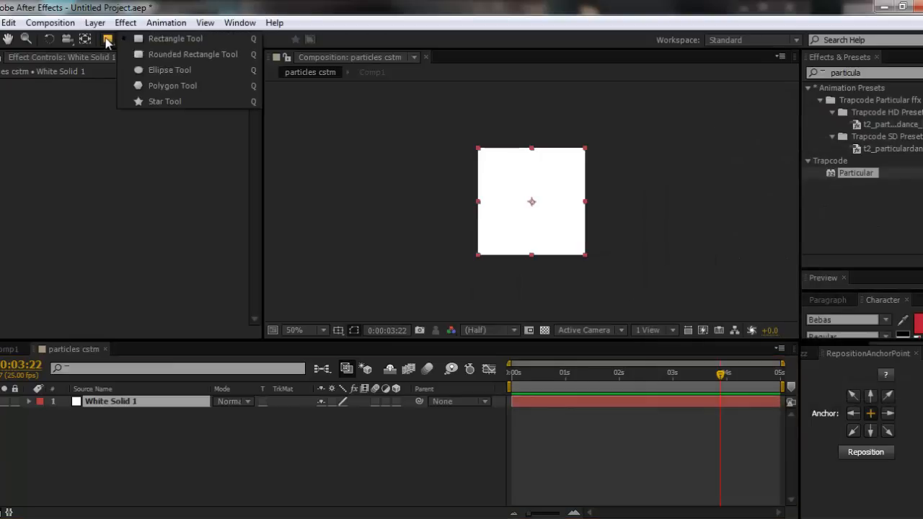
{"action": "left_click", "coordinate": [170, 70]}
{"action": "double_click", "coordinate": [107, 39]}
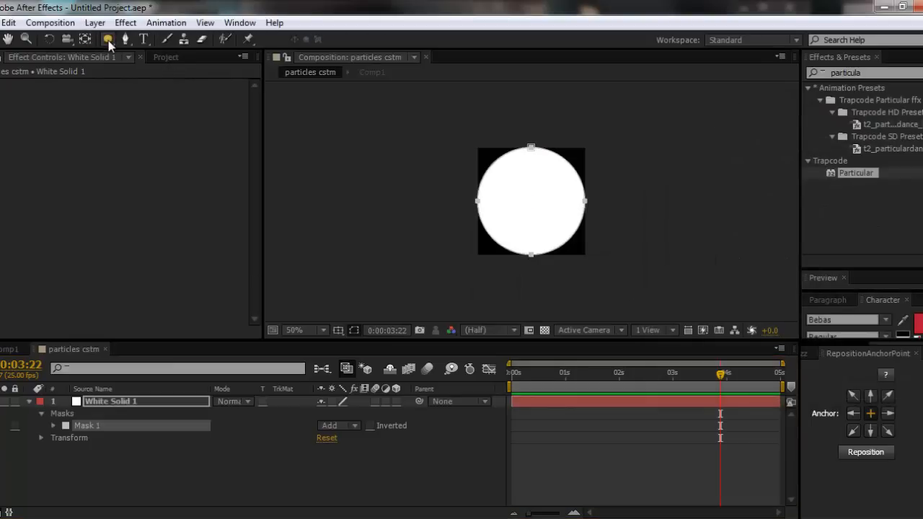
- Transform the circular mask into a narrower, centred upright oval tilted slightly counterclockwise, and apply the transformation
{"action": "key", "text": "v"}
{"action": "left_click", "coordinate": [476, 203]}
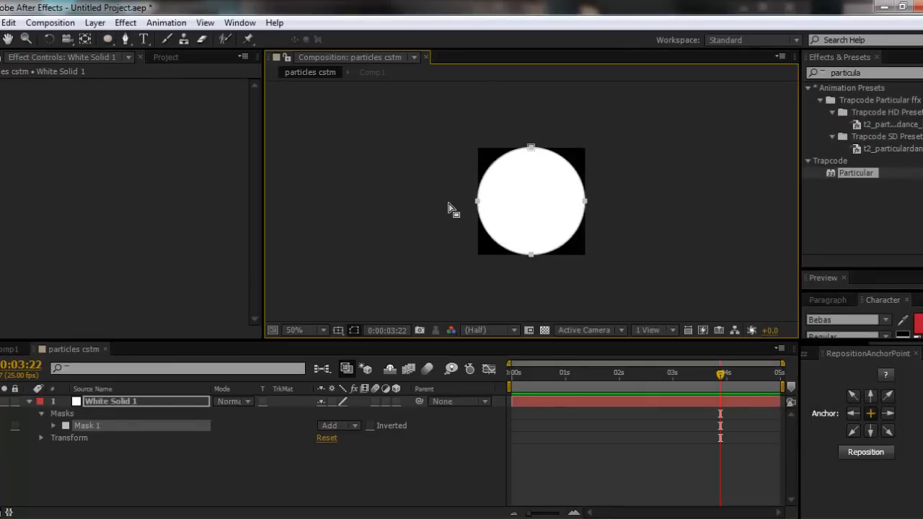
{"action": "left_click", "coordinate": [480, 201]}
{"action": "left_click", "coordinate": [477, 203]}
{"action": "left_click", "coordinate": [479, 204]}
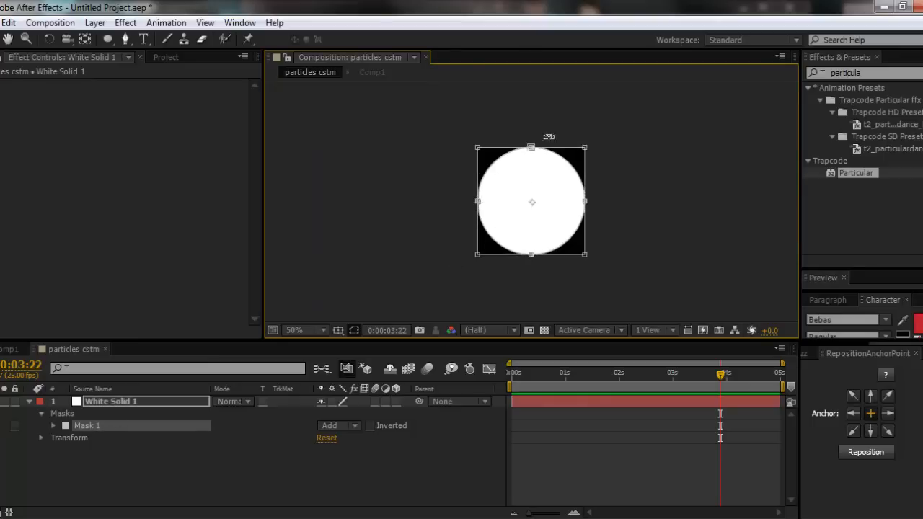
{"action": "left_click_drag", "start_coordinate": [584, 147], "coordinate": [550, 186]}
{"action": "left_click_drag", "start_coordinate": [525, 241], "coordinate": [543, 235]}
{"action": "left_click_drag", "start_coordinate": [531, 171], "coordinate": [532, 150]}
{"action": "mouse_move", "coordinate": [532, 239]}
{"action": "left_mouse_down"}
{"action": "mouse_move", "coordinate": [533, 255]}
{"action": "mouse_move", "coordinate": [531, 247]}
{"action": "left_mouse_up"}
{"action": "left_click_drag", "start_coordinate": [574, 146], "coordinate": [554, 138]}
{"action": "double_click", "coordinate": [554, 139]}
{"action": "left_click", "coordinate": [143, 502]}
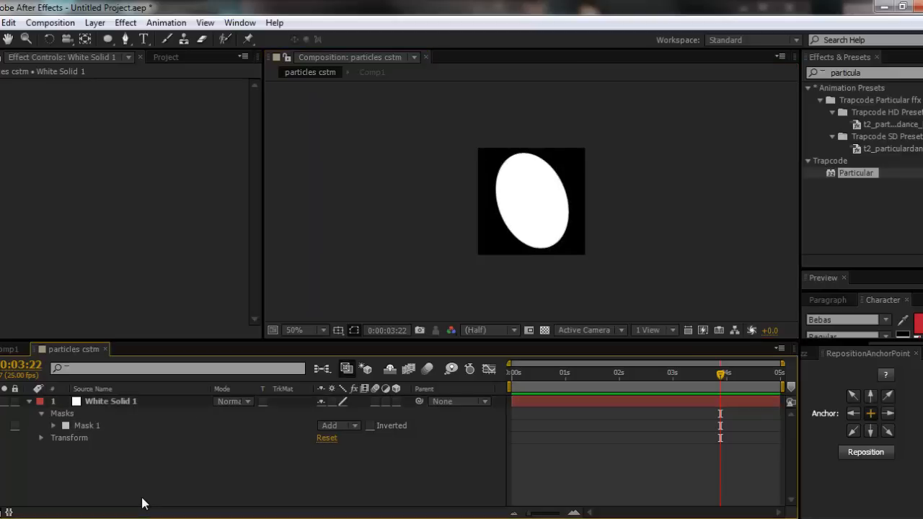
- Return to Comp1 and preview the oval custom particles over the timeline at 50% zoom
{"action": "left_click", "coordinate": [8, 349]}
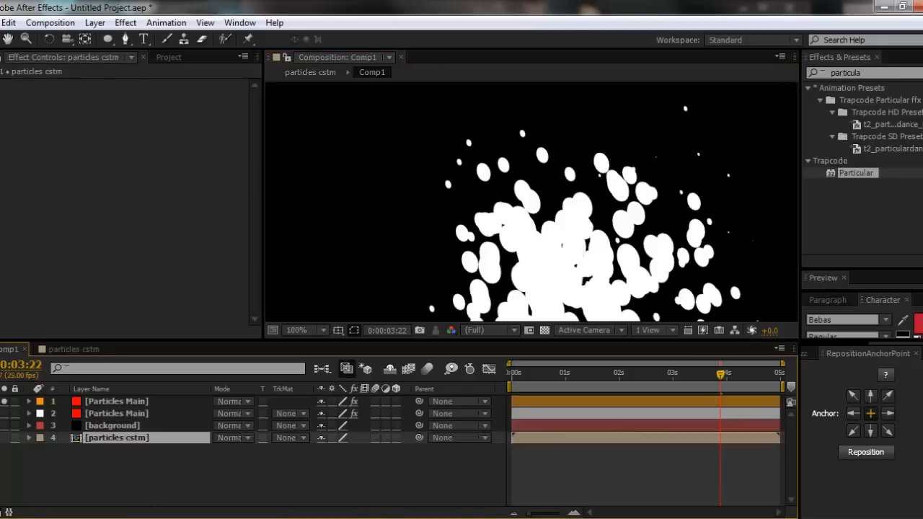
{"action": "left_click", "coordinate": [114, 470]}
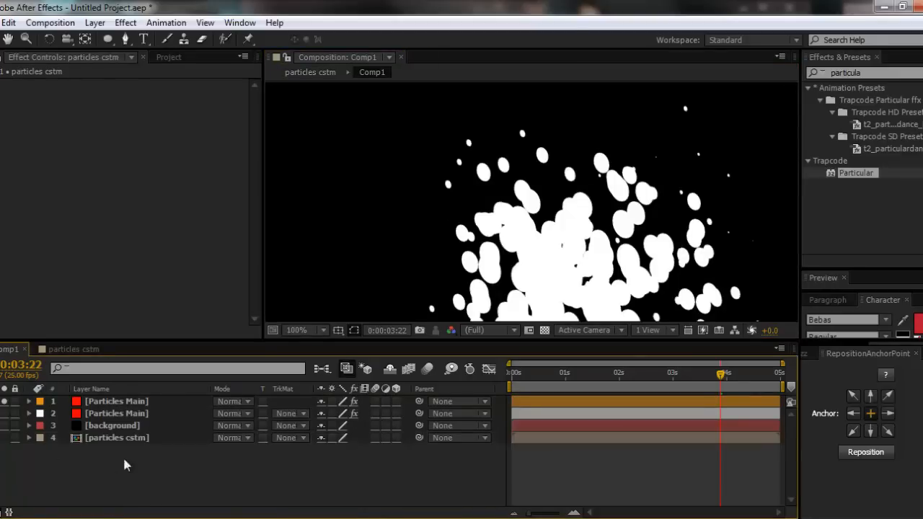
{"action": "key", "text": "comma"}
{"action": "left_click", "coordinate": [542, 369]}
{"action": "key", "text": "space"}
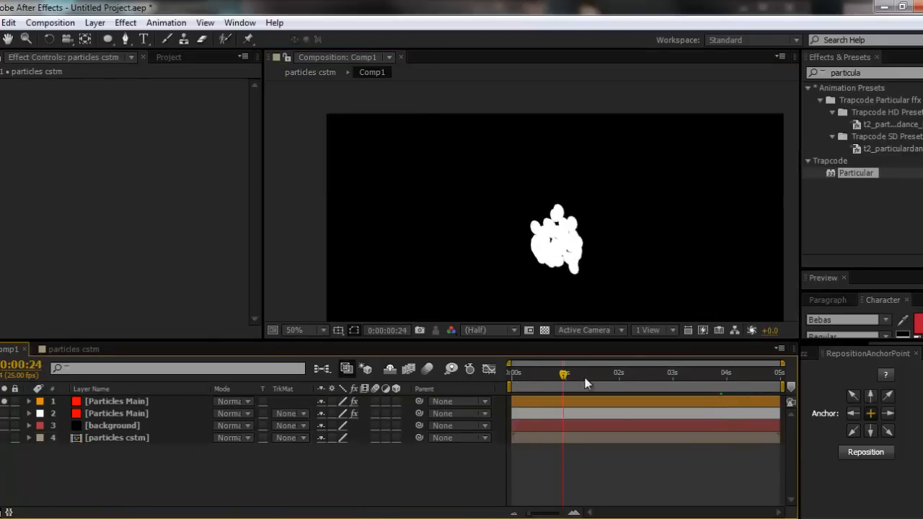
- Set the top Particles Main layer's Particular emitter to 80 particles per second
{"action": "left_click", "coordinate": [115, 401]}
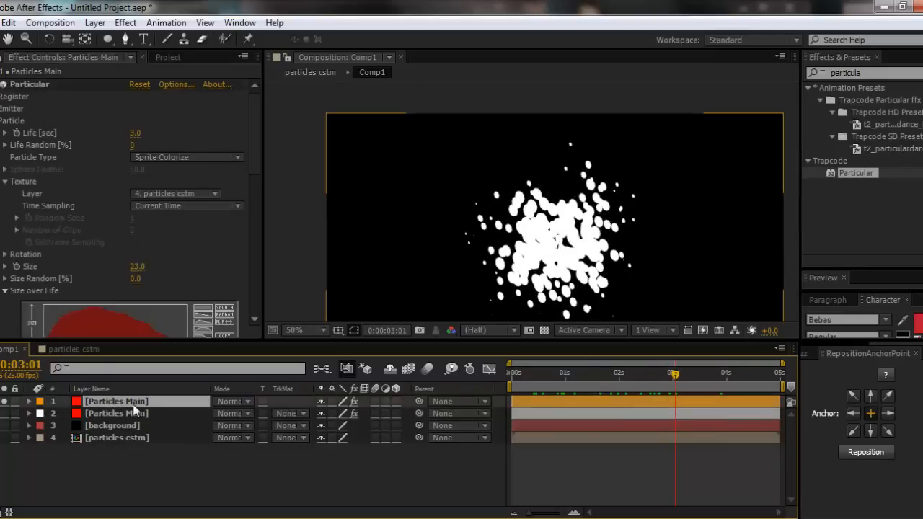
{"action": "left_click", "coordinate": [0, 121]}
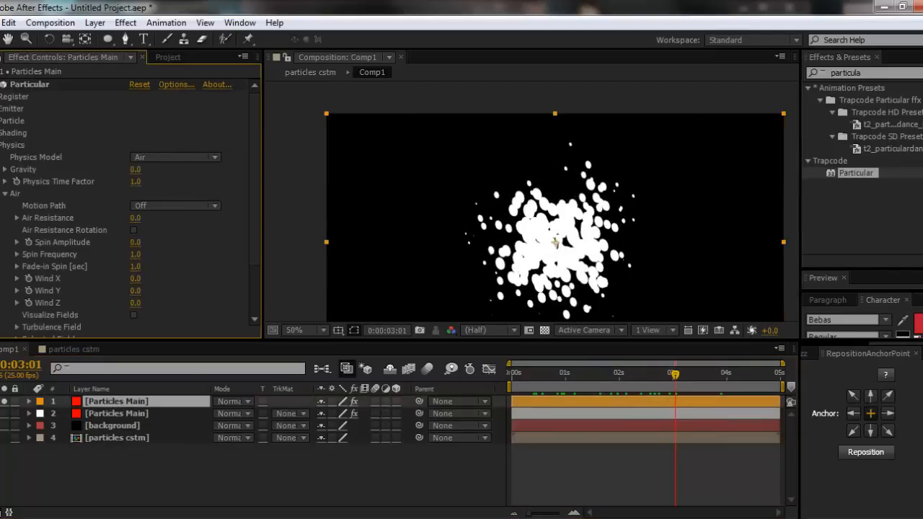
{"action": "left_click", "coordinate": [0, 108]}
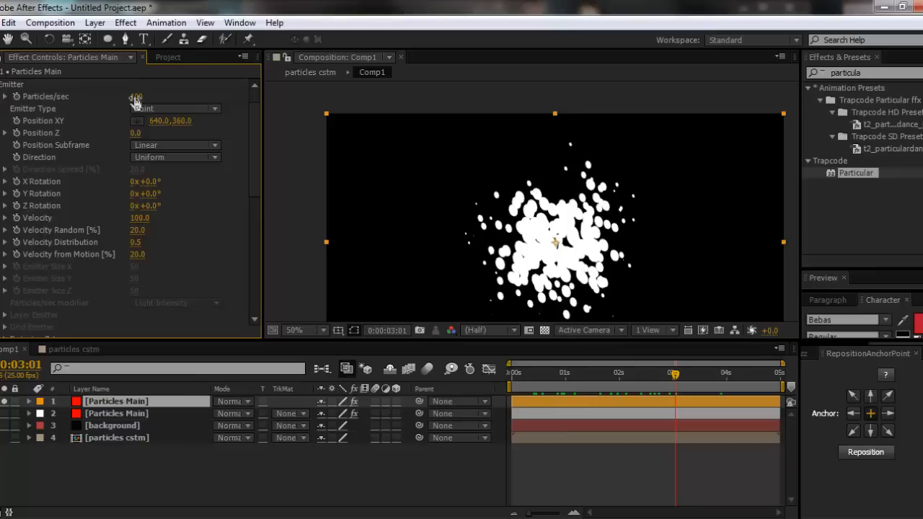
{"action": "left_click", "coordinate": [135, 97]}
{"action": "type", "text": "80"}
{"action": "key", "text": "Return"}
{"action": "key", "text": "Return"}
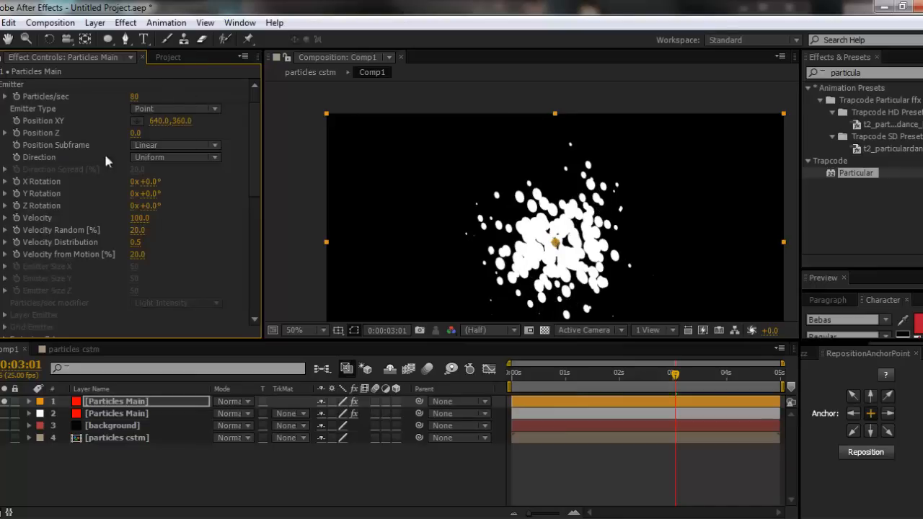
{"action": "mouse_move", "coordinate": [137, 97]}
{"action": "left_mouse_down"}
{"action": "mouse_move", "coordinate": [149, 96]}
{"action": "mouse_move", "coordinate": [137, 99]}
{"action": "left_mouse_up"}
{"action": "left_click", "coordinate": [136, 97]}
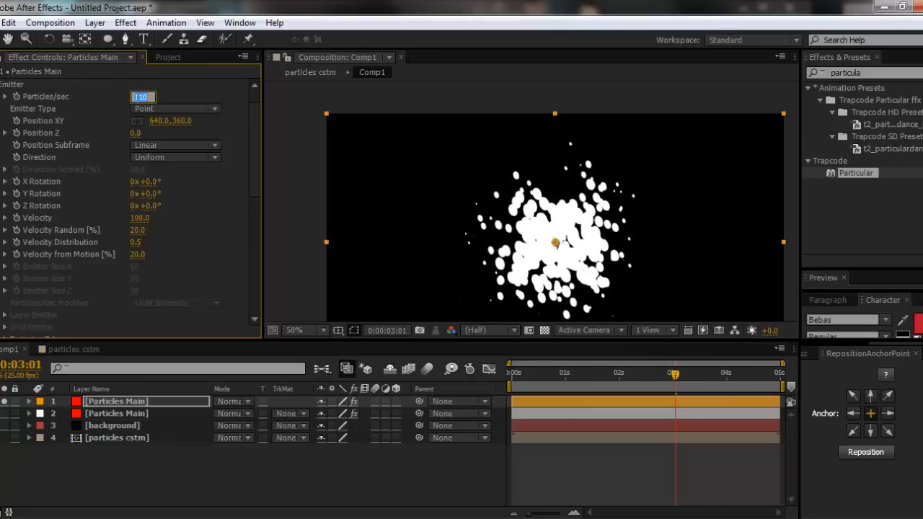
{"action": "type", "text": "80"}
{"action": "key", "text": "Return"}
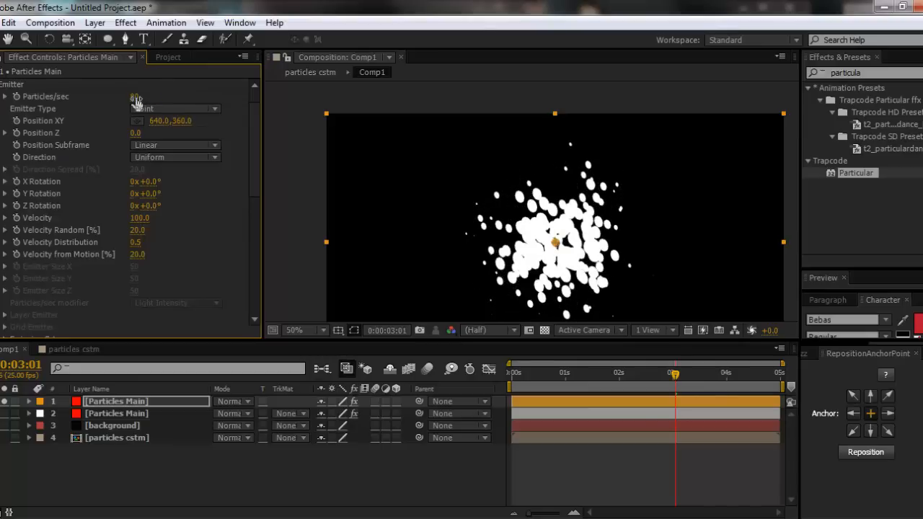
- Set the emitter velocity of the top Particles Main layer to 0
{"action": "left_click", "coordinate": [139, 219]}
{"action": "type", "text": "0"}
{"action": "key", "text": "Return"}
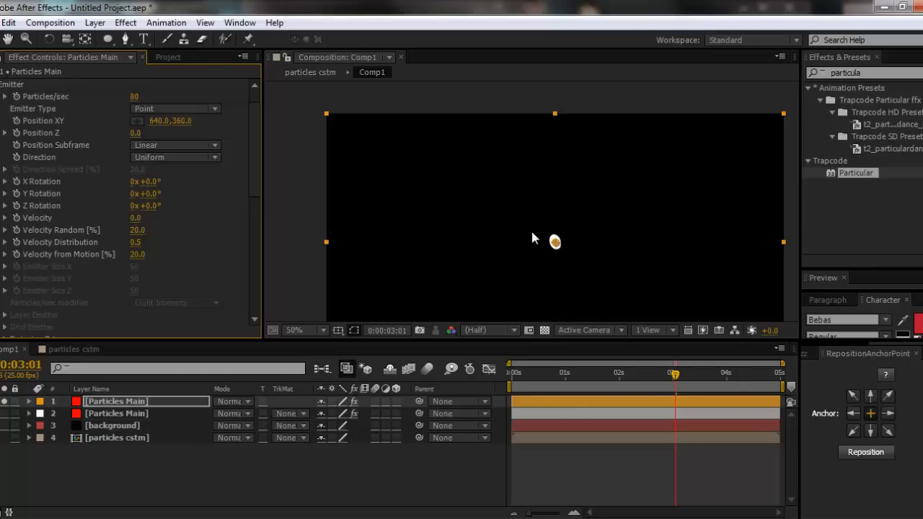
- Set the Air physics wind to -150 in X and -130 in Y so particles stream diagonally up and to the left
{"action": "scroll", "coordinate": [12, 272], "scroll_direction": "down", "scroll_amount": 5}
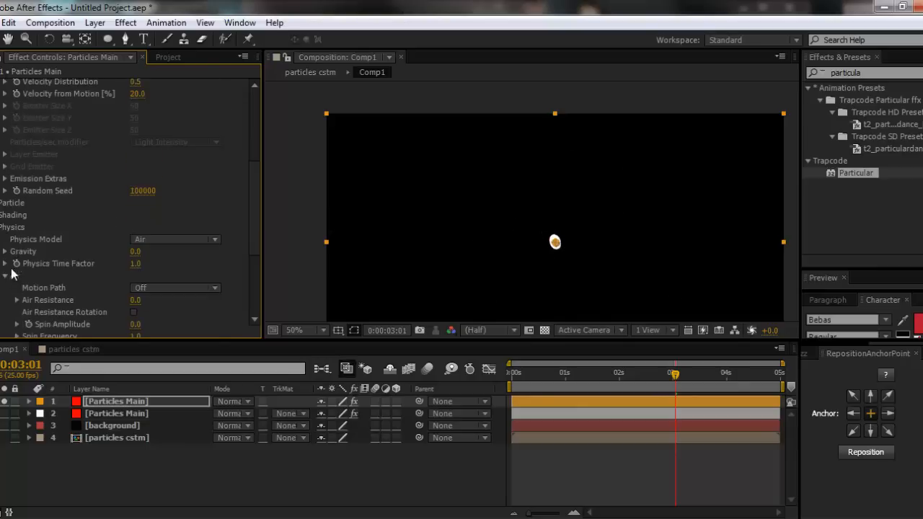
{"action": "scroll", "coordinate": [137, 264], "scroll_direction": "down", "scroll_amount": 2}
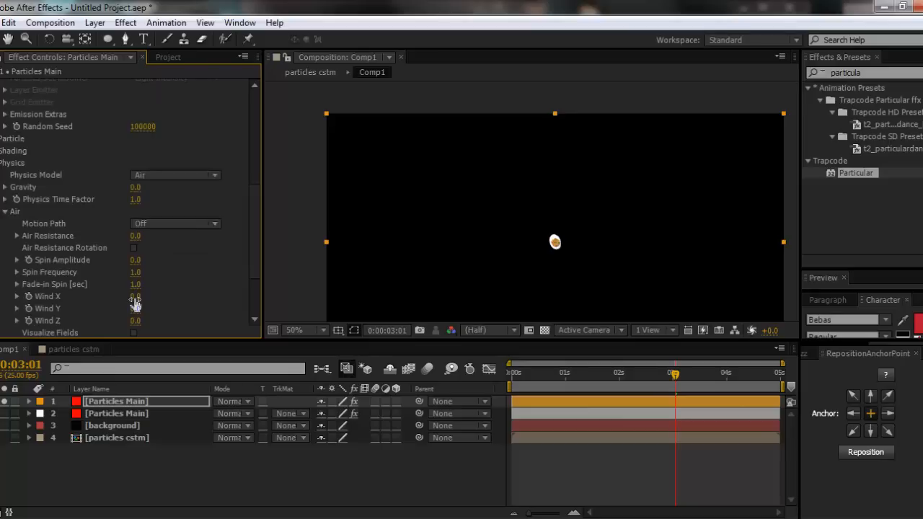
{"action": "left_click_drag", "start_coordinate": [135, 303], "coordinate": [18, 294]}
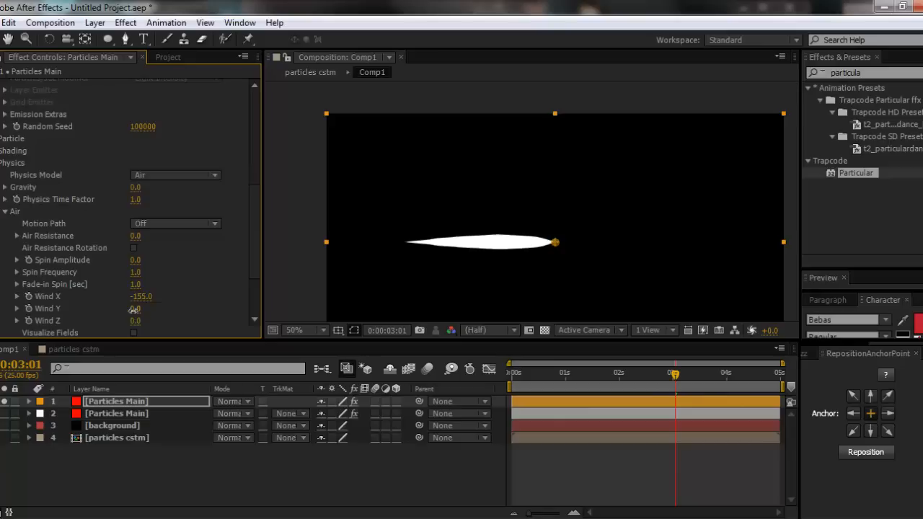
{"action": "left_click_drag", "start_coordinate": [134, 310], "coordinate": [40, 309]}
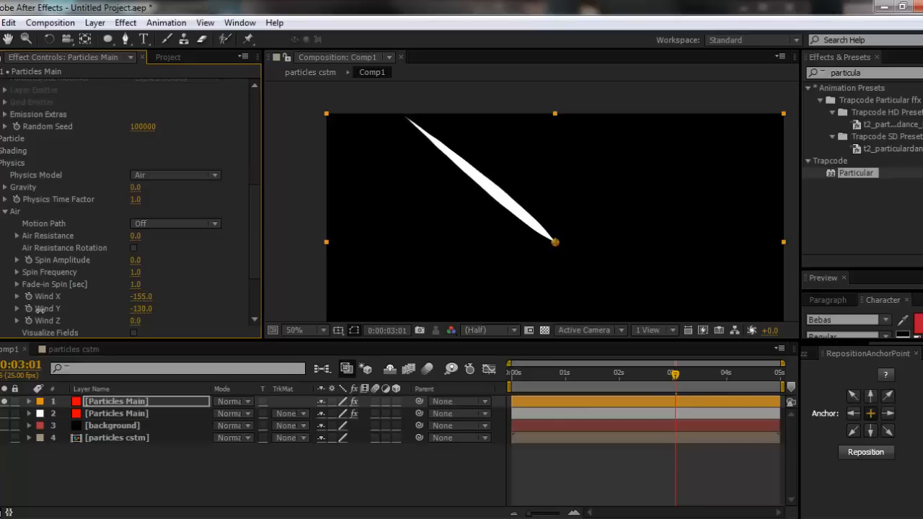
{"action": "left_click", "coordinate": [141, 296]}
{"action": "key", "text": "Return"}
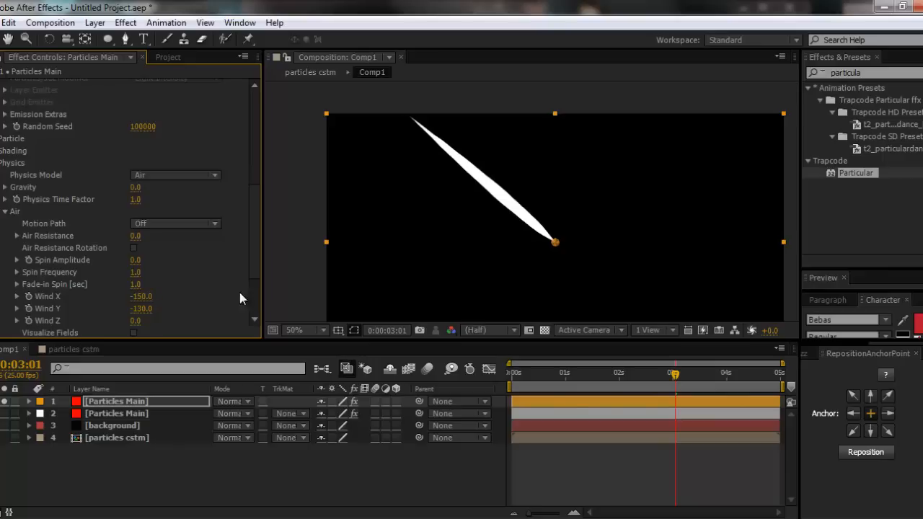
- Set the Air Spin Amplitude to 20 and preview the particle stream from near the start of the timeline
{"action": "left_click", "coordinate": [137, 261]}
{"action": "type", "text": "2"}
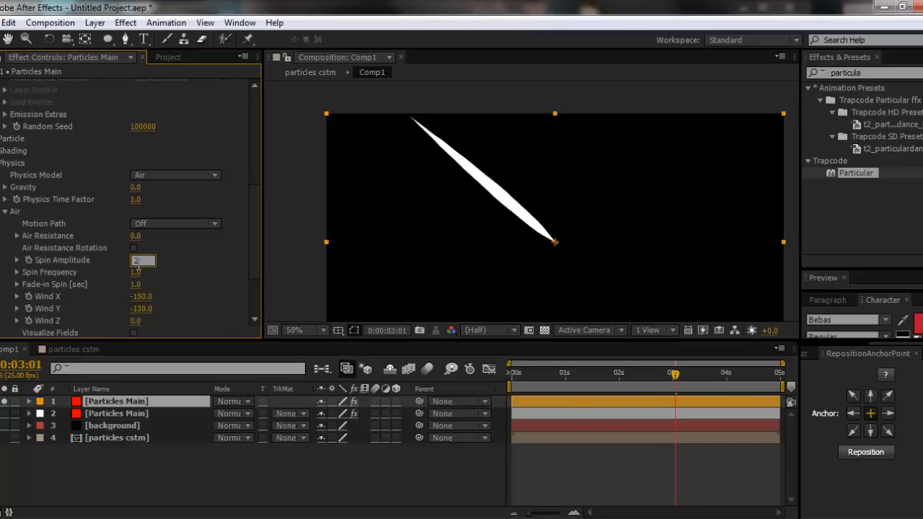
{"action": "type", "text": "0"}
{"action": "key", "text": "Return"}
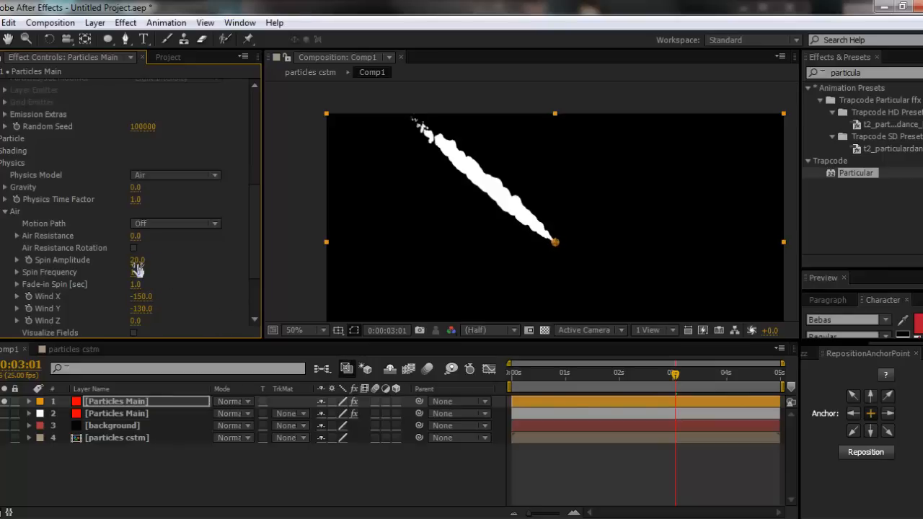
{"action": "left_click", "coordinate": [531, 373]}
{"action": "key", "text": "space"}
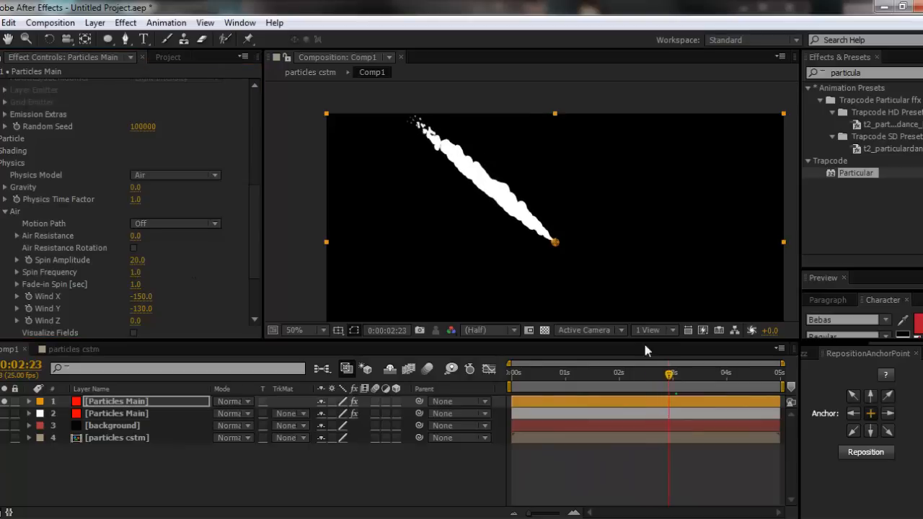
{"action": "key", "text": "space"}
- Change the Particular emitter type of the top Particles Main layer to Sphere
{"action": "scroll", "coordinate": [478, 182], "scroll_direction": "up", "scroll_amount": 2}
{"action": "scroll", "coordinate": [468, 183], "scroll_direction": "down", "scroll_amount": 1}
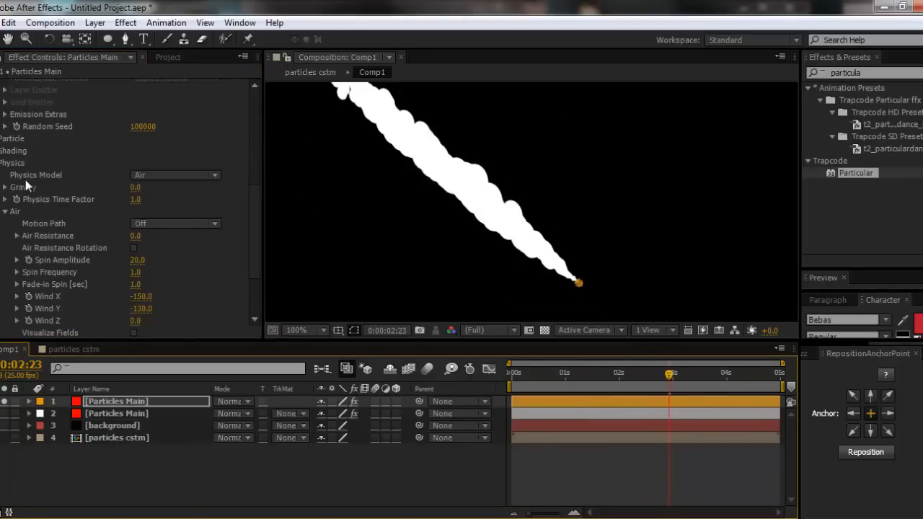
{"action": "scroll", "coordinate": [26, 186], "scroll_direction": "up", "scroll_amount": 2}
{"action": "scroll", "coordinate": [18, 216], "scroll_direction": "up", "scroll_amount": 12}
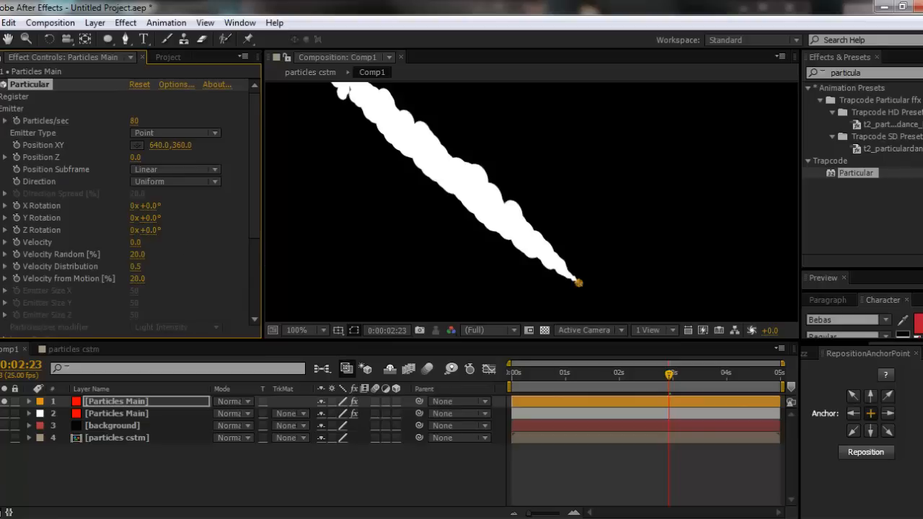
{"action": "left_click", "coordinate": [11, 108]}
{"action": "left_click", "coordinate": [0, 109]}
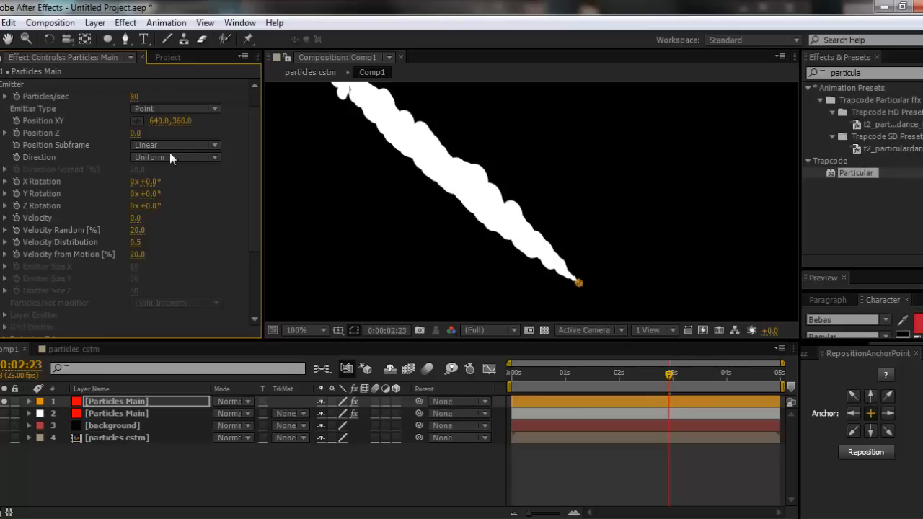
{"action": "left_click", "coordinate": [179, 109]}
{"action": "left_click", "coordinate": [178, 154]}
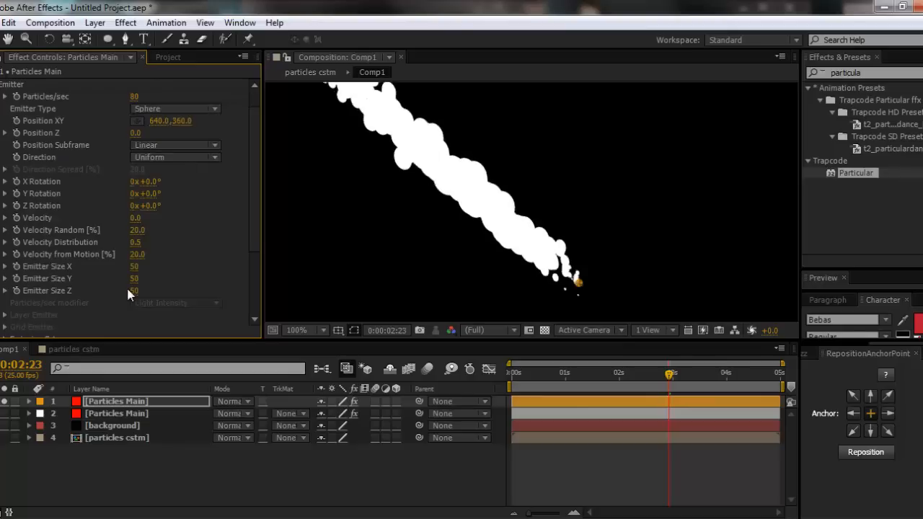
- Enlarge the sphere emitter to size X 148, Y 141 and Z 156
{"action": "left_click_drag", "start_coordinate": [132, 269], "coordinate": [209, 272]}
{"action": "left_click_drag", "start_coordinate": [134, 278], "coordinate": [198, 277]}
{"action": "left_click_drag", "start_coordinate": [135, 292], "coordinate": [201, 285]}
- Show the composition's transparency grid and set the particle color to black, 000000
{"action": "scroll", "coordinate": [64, 192], "scroll_direction": "up", "scroll_amount": 1}
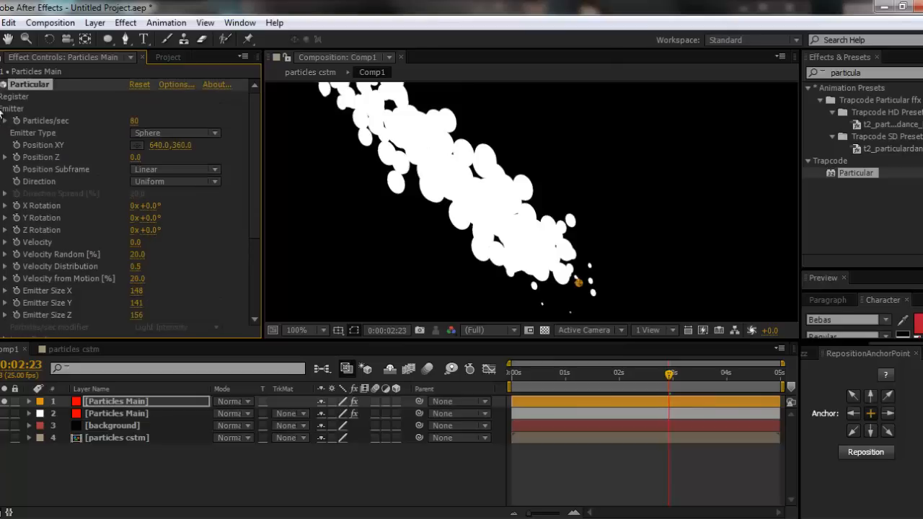
{"action": "left_click", "coordinate": [2, 109]}
{"action": "left_click", "coordinate": [0, 121]}
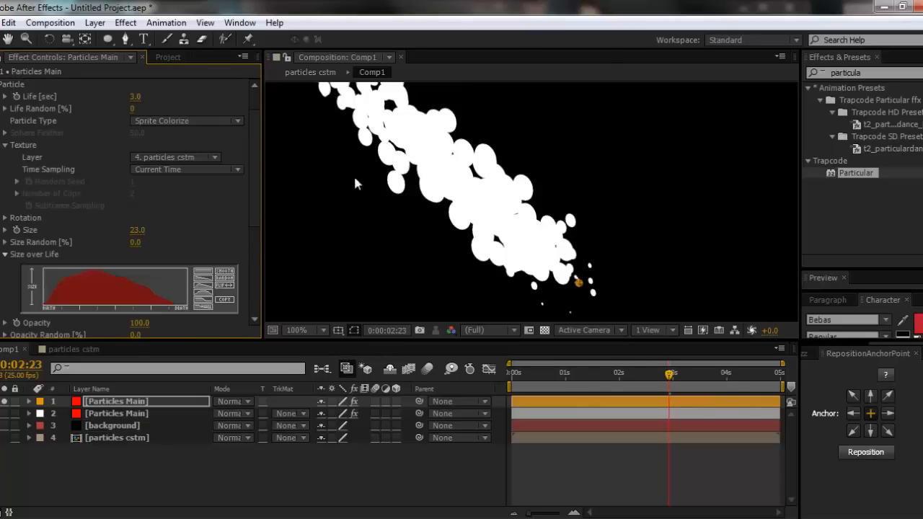
{"action": "left_click", "coordinate": [545, 330]}
{"action": "scroll", "coordinate": [180, 279], "scroll_direction": "down", "scroll_amount": 4}
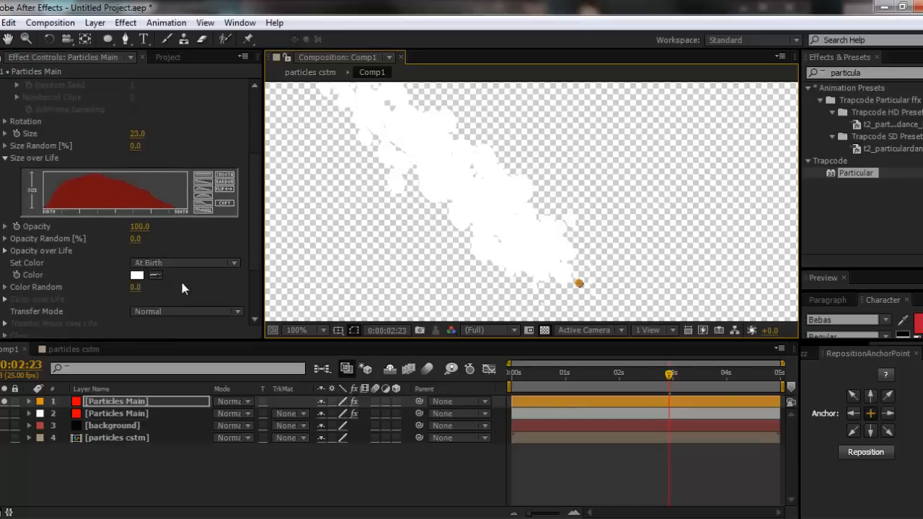
{"action": "left_click", "coordinate": [136, 275]}
{"action": "type", "text": "000000"}
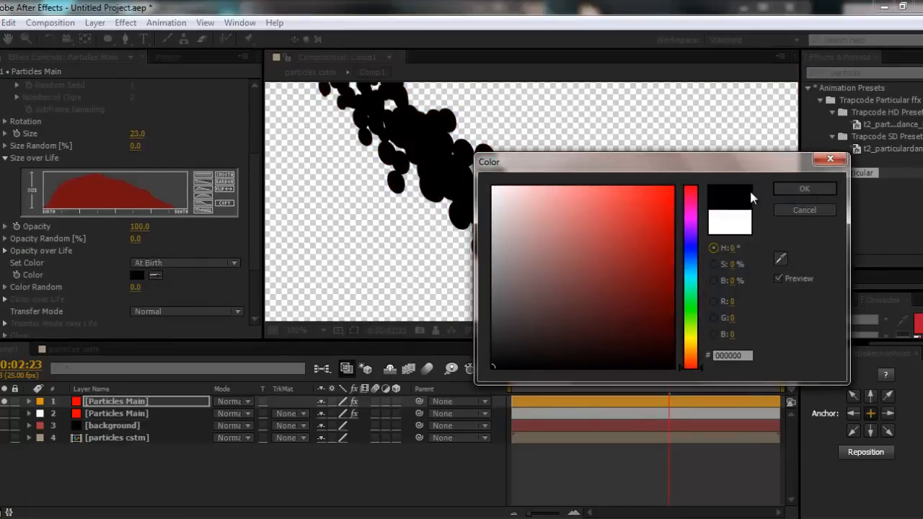
{"action": "left_click", "coordinate": [778, 193]}
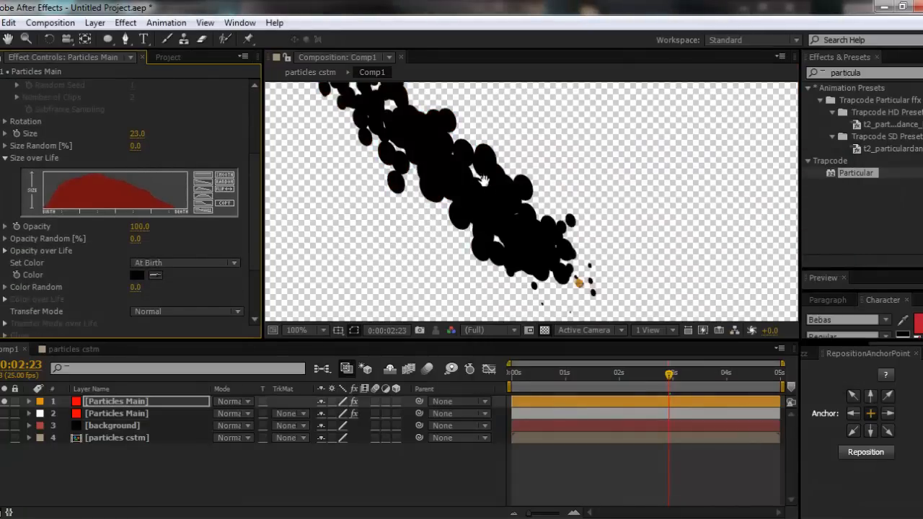
- Set the particle type to Textured Polygon Colorize and the particle life to 5 seconds
{"action": "scroll", "coordinate": [485, 240], "scroll_direction": "down", "scroll_amount": 2}
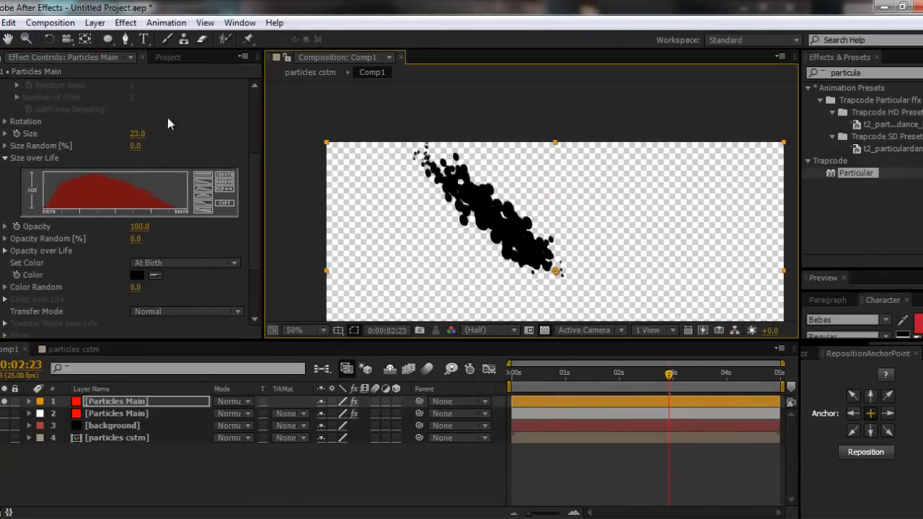
{"action": "scroll", "coordinate": [138, 130], "scroll_direction": "up", "scroll_amount": 4}
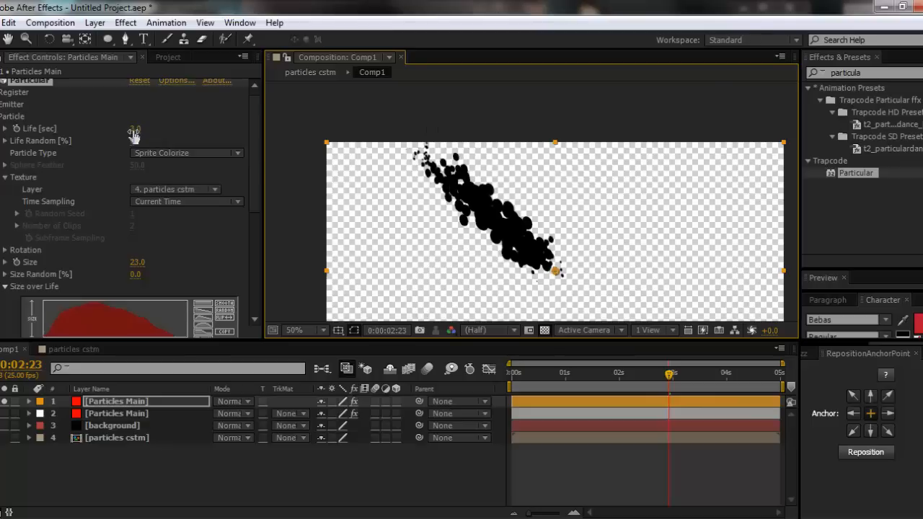
{"action": "left_click_drag", "start_coordinate": [134, 134], "coordinate": [148, 135]}
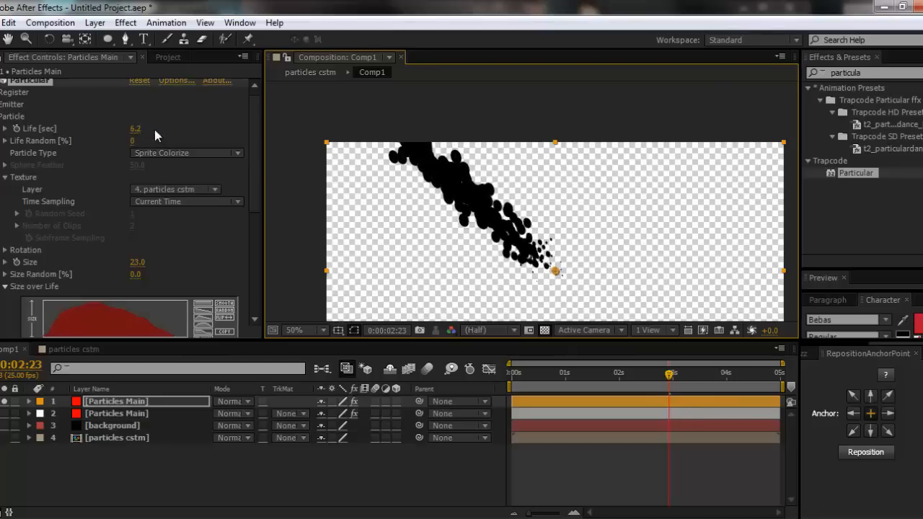
{"action": "left_click", "coordinate": [136, 129]}
{"action": "type", "text": "6"}
{"action": "key", "text": "Return"}
{"action": "left_click", "coordinate": [186, 152]}
{"action": "left_click", "coordinate": [198, 310]}
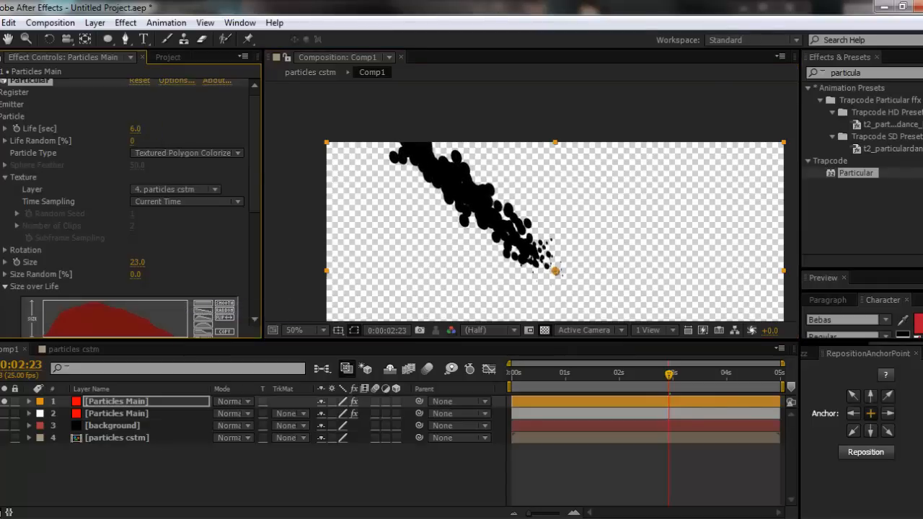
{"action": "left_click", "coordinate": [135, 130]}
{"action": "type", "text": "5"}
{"action": "key", "text": "Return"}
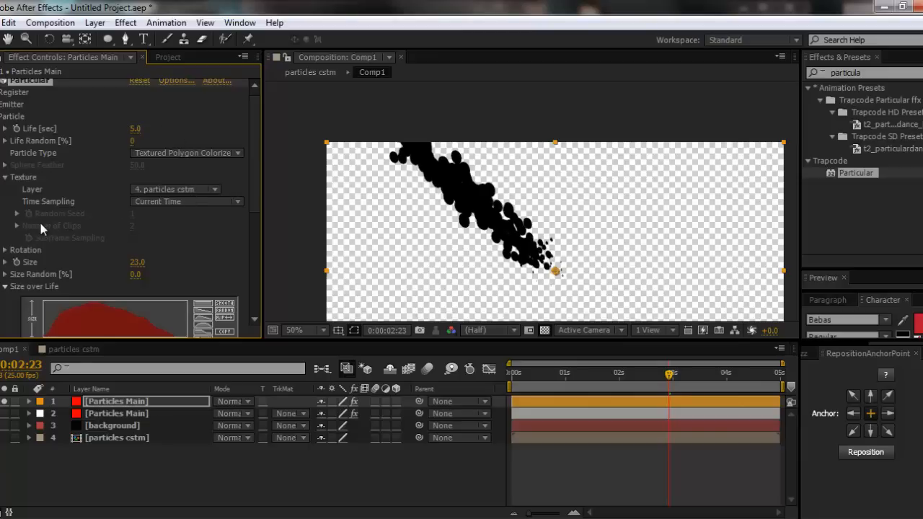
- Increase the particle size to 30
{"action": "scroll", "coordinate": [41, 224], "scroll_direction": "down", "scroll_amount": 1}
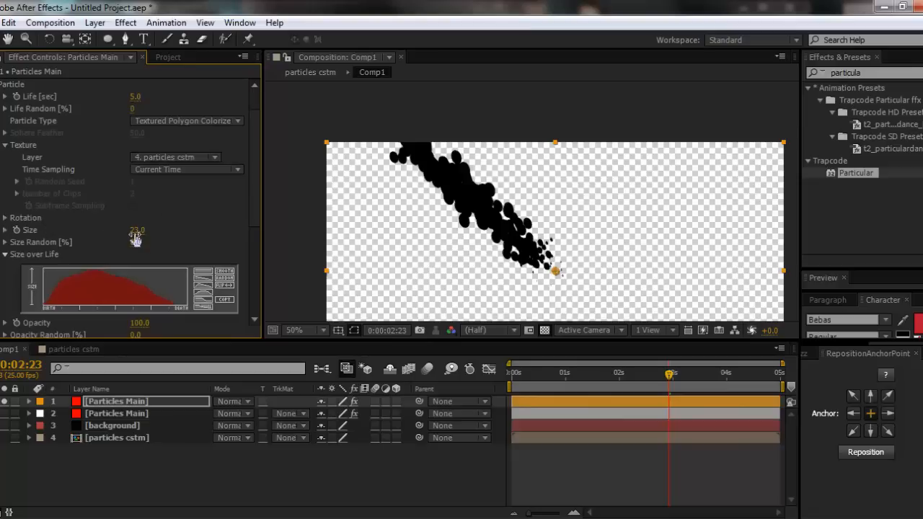
{"action": "mouse_move", "coordinate": [136, 233]}
{"action": "left_mouse_down"}
{"action": "mouse_move", "coordinate": [150, 232]}
{"action": "mouse_move", "coordinate": [142, 233]}
{"action": "left_mouse_up"}
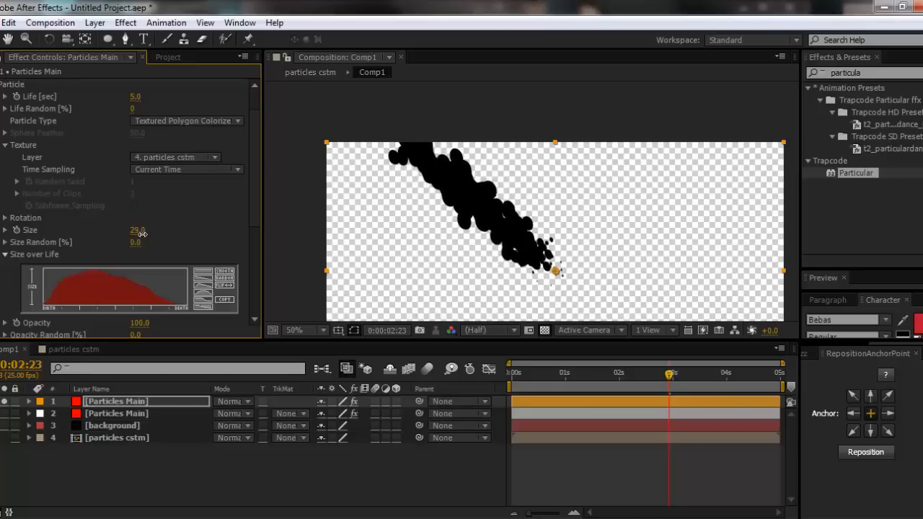
{"action": "left_click", "coordinate": [137, 232]}
{"action": "key", "text": "Return"}
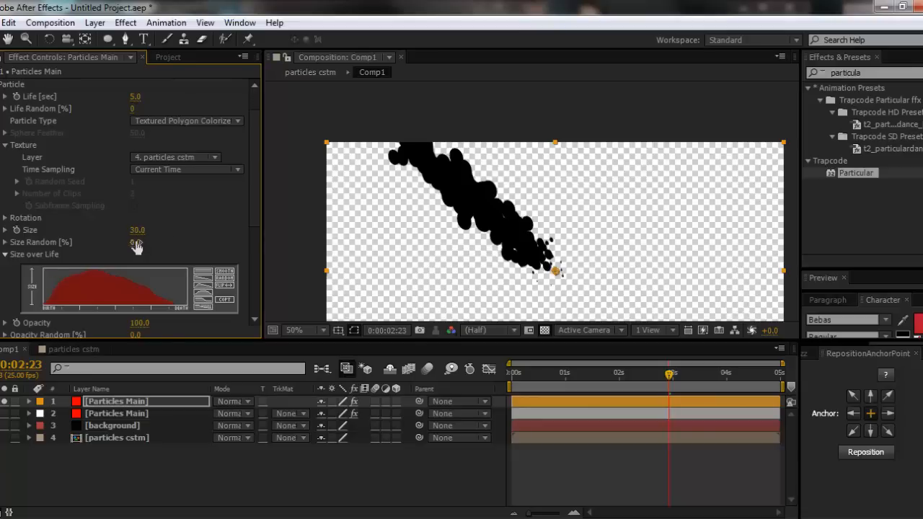
- Check the ninja fire reference video, return to After Effects and set the particles' Size Random to 100%
{"action": "key", "text": "alt+Tab"}
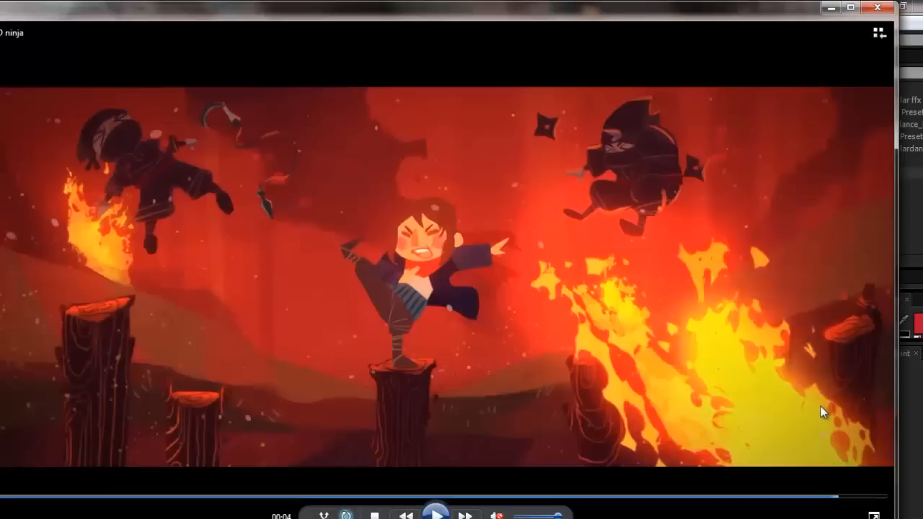
{"action": "left_click", "coordinate": [831, 7]}
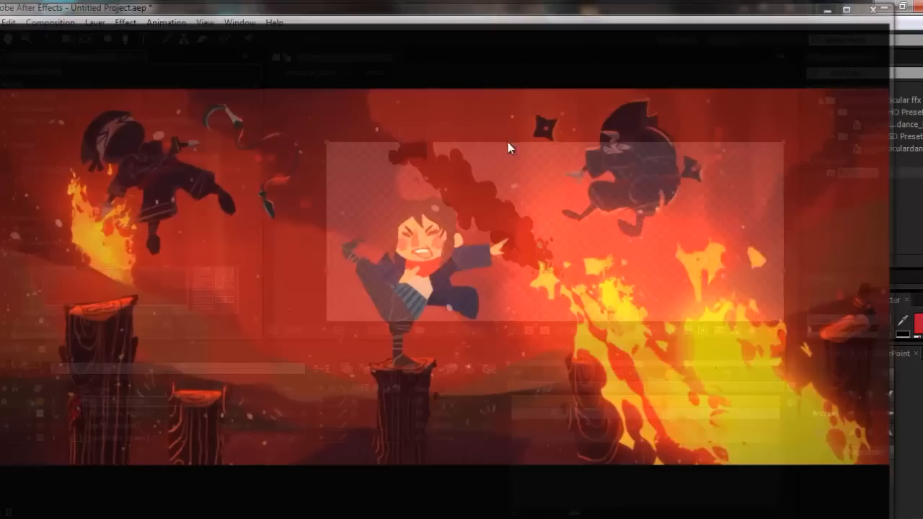
{"action": "left_click_drag", "start_coordinate": [134, 247], "coordinate": [517, 242]}
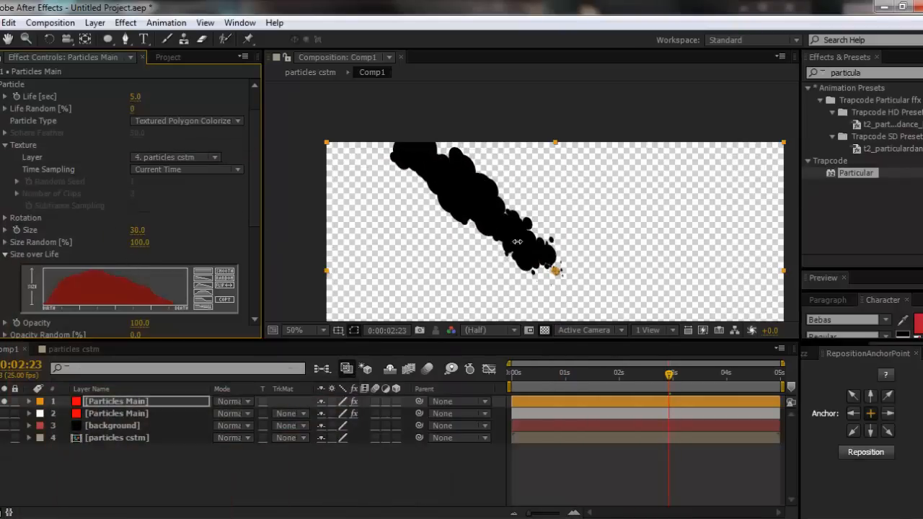
- Reset the black particles' Size over Life graph to constant full size, redraw it as a wavy curve and scrub to check it
{"action": "left_click_drag", "start_coordinate": [603, 383], "coordinate": [544, 382]}
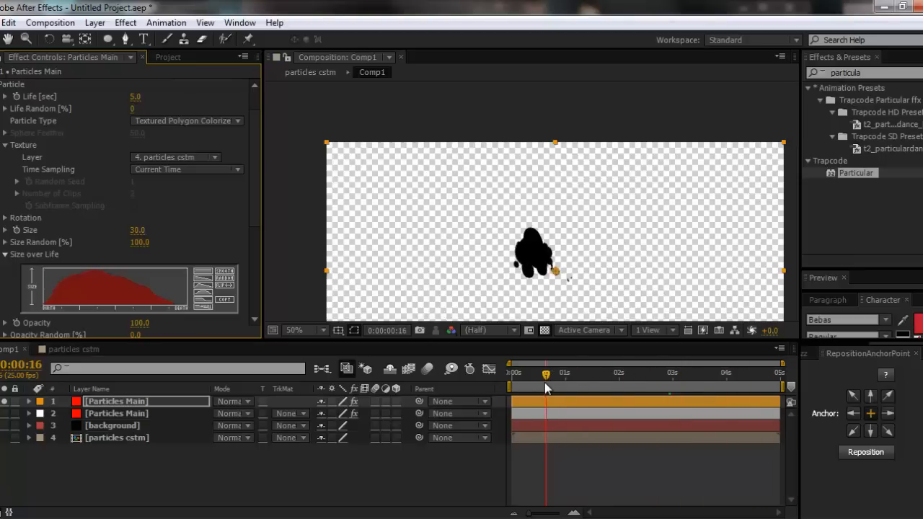
{"action": "left_click", "coordinate": [203, 271]}
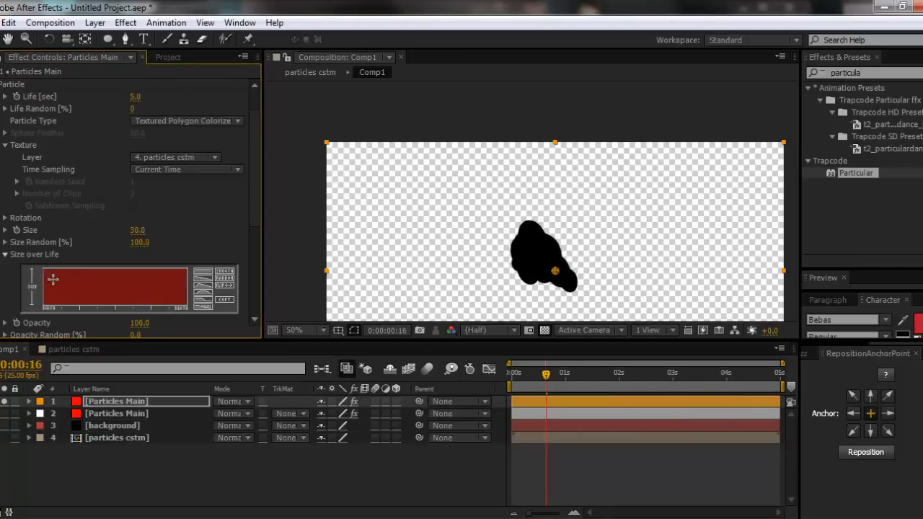
{"action": "mouse_move", "coordinate": [53, 278]}
{"action": "left_mouse_down"}
{"action": "mouse_move", "coordinate": [76, 269]}
{"action": "mouse_move", "coordinate": [136, 280]}
{"action": "mouse_move", "coordinate": [147, 267]}
{"action": "mouse_move", "coordinate": [177, 273]}
{"action": "left_mouse_up"}
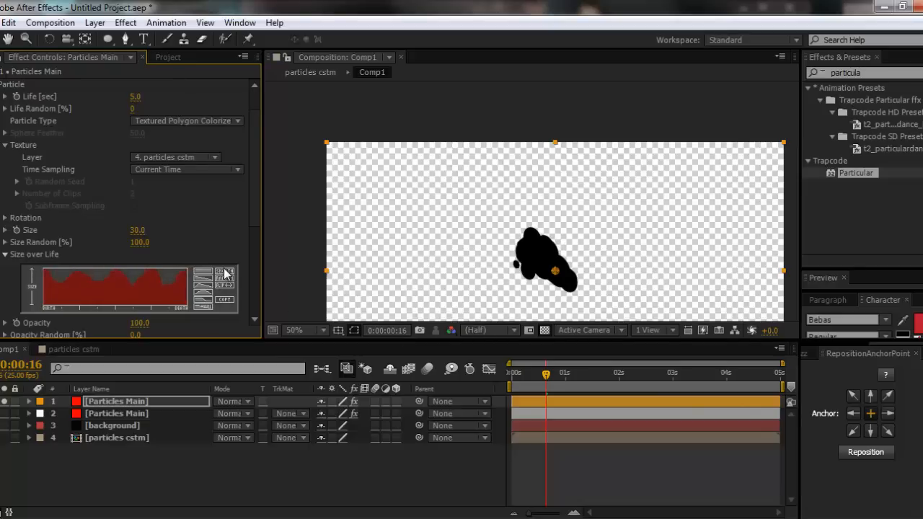
{"action": "left_click_drag", "start_coordinate": [513, 374], "coordinate": [601, 404]}
{"action": "left_click", "coordinate": [5, 255]}
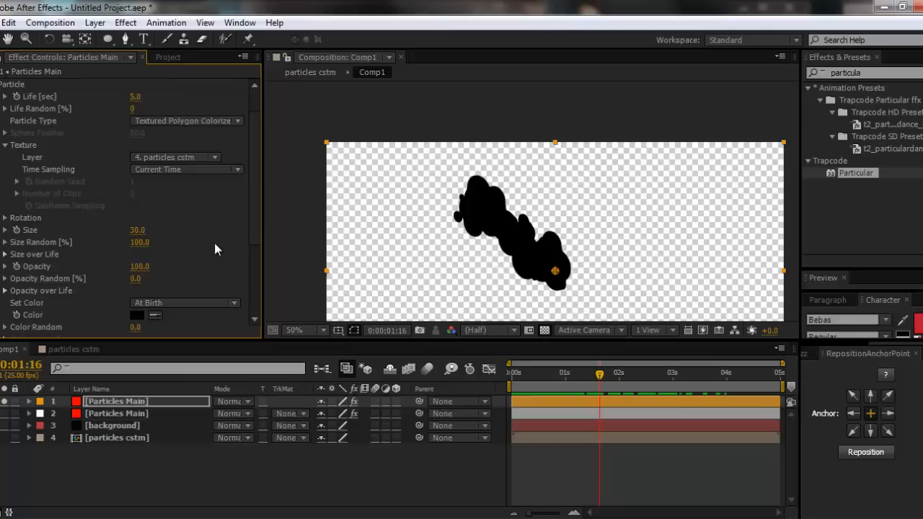
- In the Air physics turbulence field, set Affect Position to 173 and scrub through the particle stream
{"action": "scroll", "coordinate": [209, 245], "scroll_direction": "down", "scroll_amount": 3}
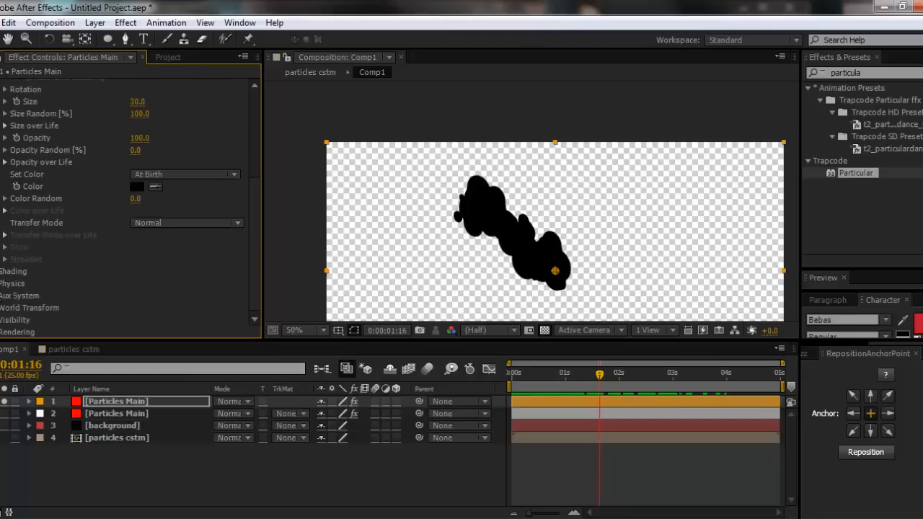
{"action": "left_click", "coordinate": [5, 283]}
{"action": "scroll", "coordinate": [10, 274], "scroll_direction": "down", "scroll_amount": 2}
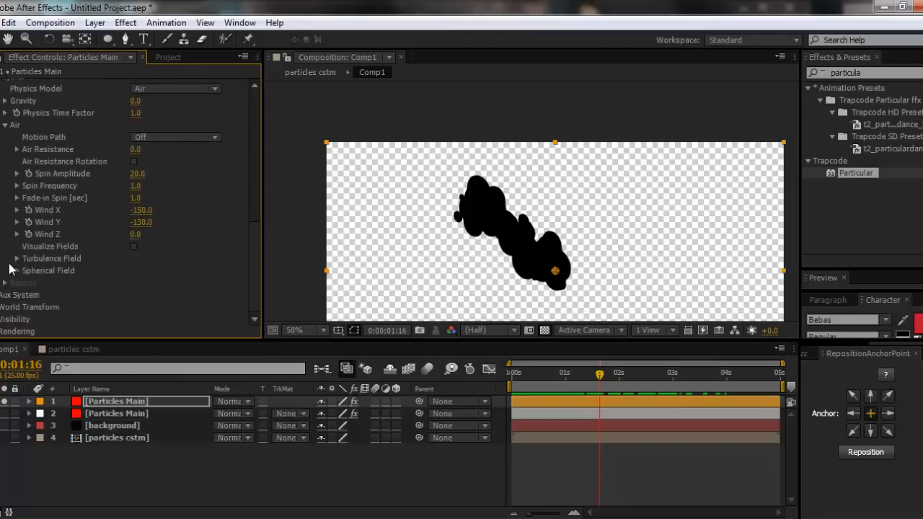
{"action": "left_click", "coordinate": [17, 258]}
{"action": "scroll", "coordinate": [18, 263], "scroll_direction": "down", "scroll_amount": 2}
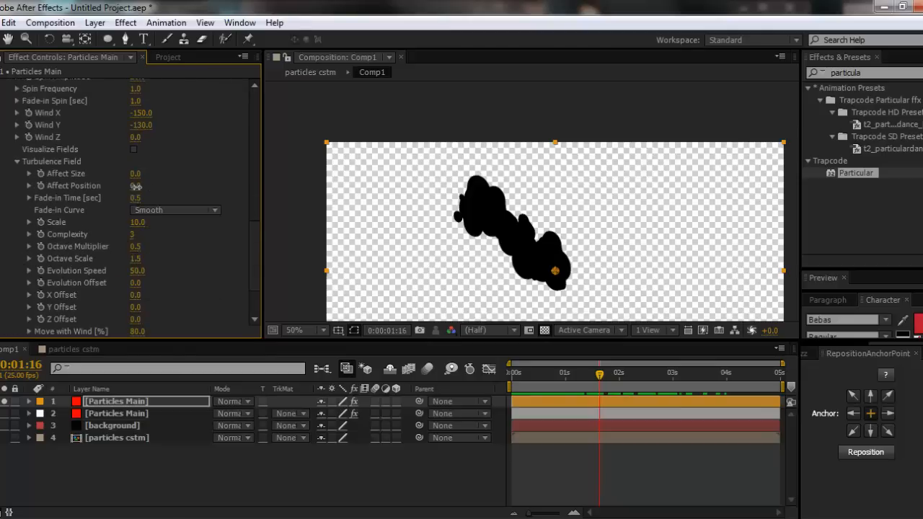
{"action": "left_click_drag", "start_coordinate": [135, 185], "coordinate": [271, 200]}
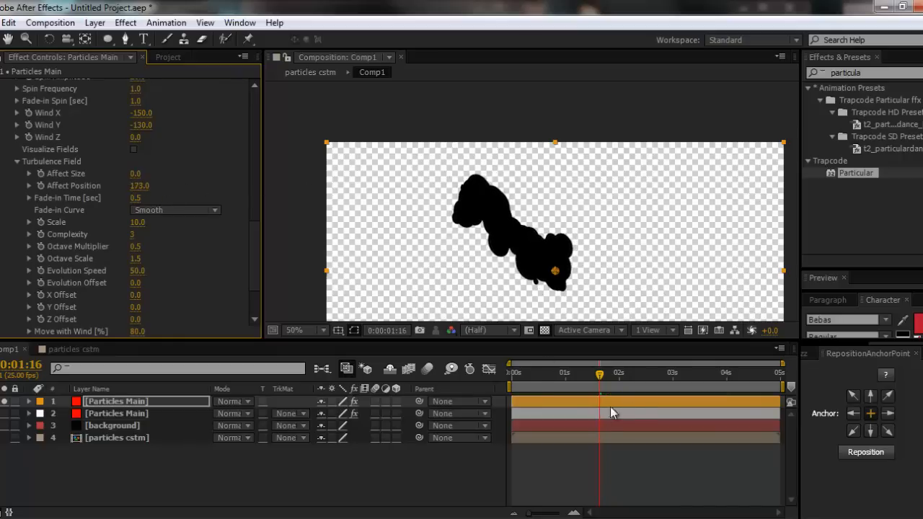
{"action": "left_click_drag", "start_coordinate": [517, 379], "coordinate": [662, 379]}
- Turn on Visualize Fields and reset the turbulence field's Affect Position to 0
{"action": "left_click", "coordinate": [135, 149]}
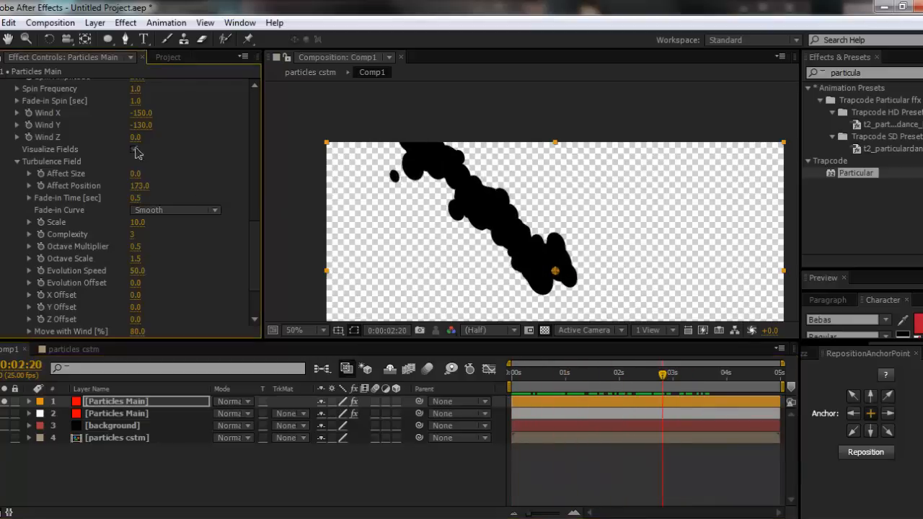
{"action": "left_click", "coordinate": [136, 149]}
{"action": "left_click", "coordinate": [135, 149]}
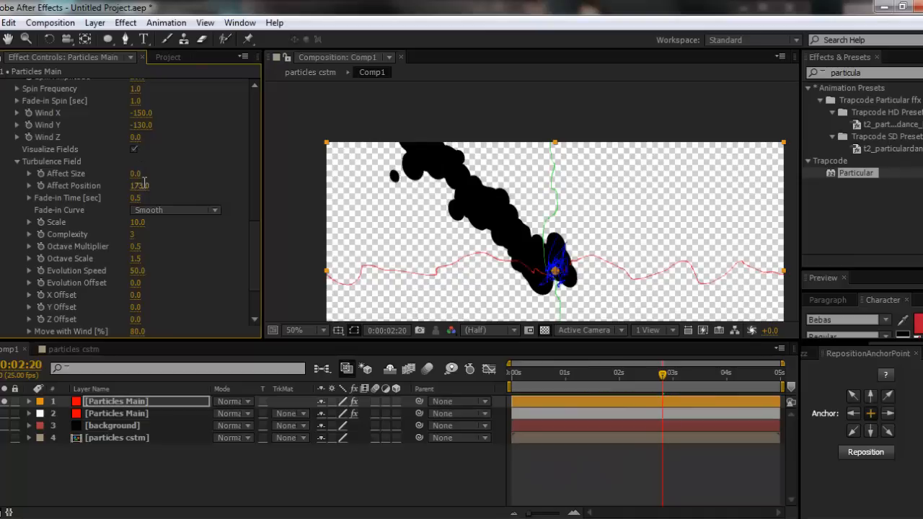
{"action": "left_click", "coordinate": [139, 185]}
{"action": "type", "text": "0"}
{"action": "key", "text": "Return"}
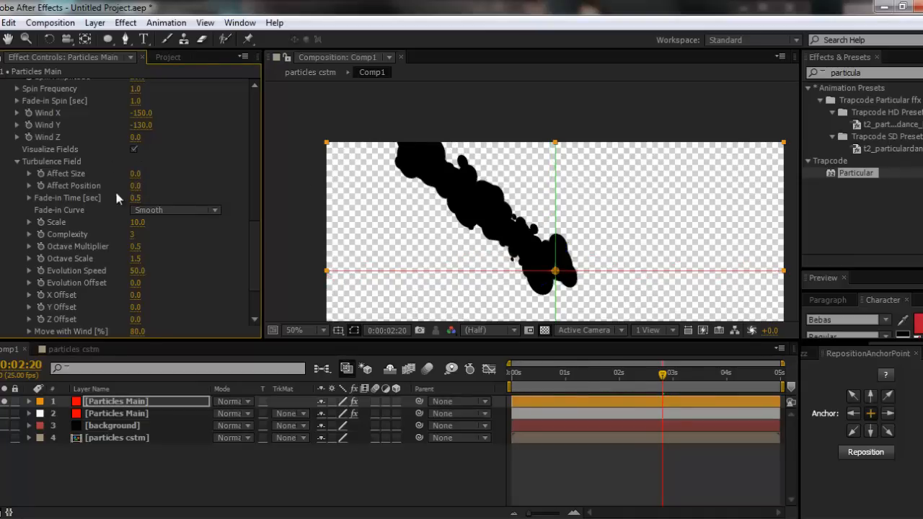
- Raise the turbulence field's Affect Position to 204, turn off Visualize Fields and check an earlier frame
{"action": "mouse_move", "coordinate": [135, 185]}
{"action": "left_mouse_down"}
{"action": "mouse_move", "coordinate": [252, 196]}
{"action": "mouse_move", "coordinate": [227, 201]}
{"action": "left_mouse_up"}
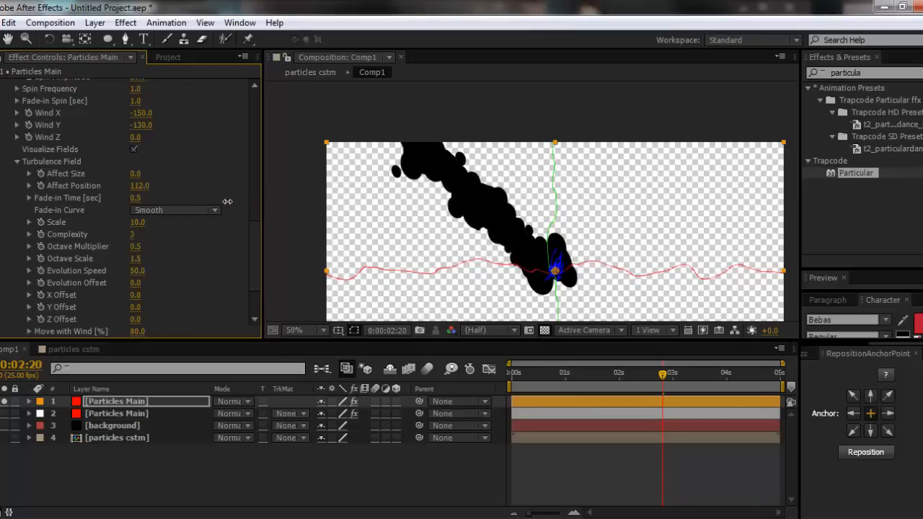
{"action": "left_click_drag", "start_coordinate": [227, 201], "coordinate": [309, 202]}
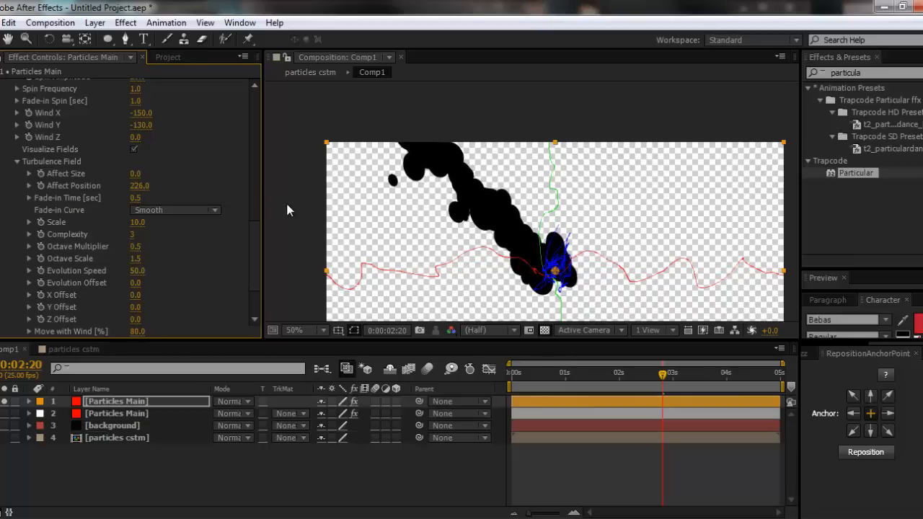
{"action": "left_click_drag", "start_coordinate": [147, 194], "coordinate": [137, 196]}
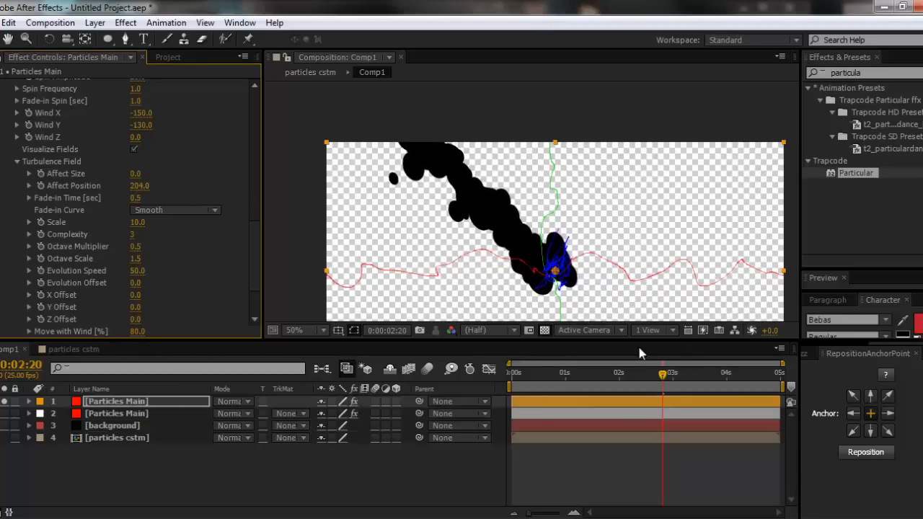
{"action": "left_click", "coordinate": [133, 150]}
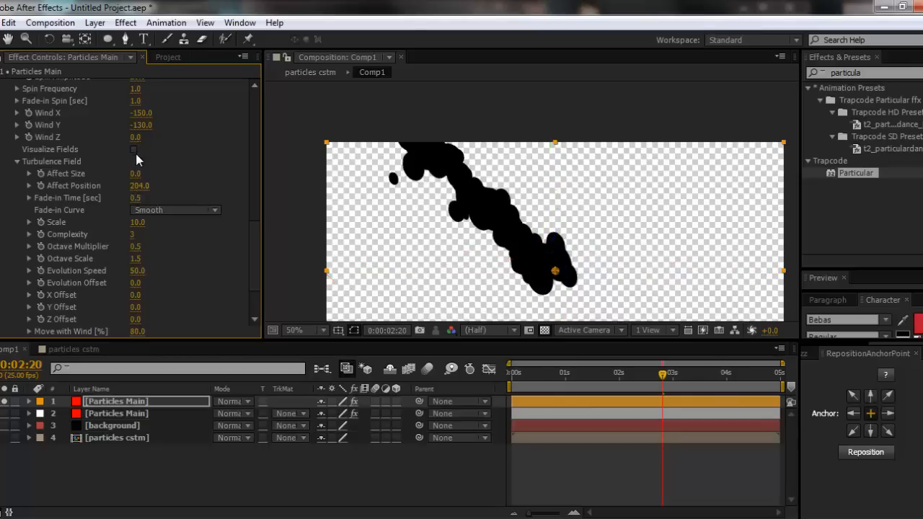
{"action": "left_click_drag", "start_coordinate": [661, 374], "coordinate": [640, 382]}
- Make the white particle and background layers visible, and move the black particles' emitter to the left of the white flame's base
{"action": "scroll", "coordinate": [116, 188], "scroll_direction": "up", "scroll_amount": 3}
{"action": "scroll", "coordinate": [32, 250], "scroll_direction": "up", "scroll_amount": 10}
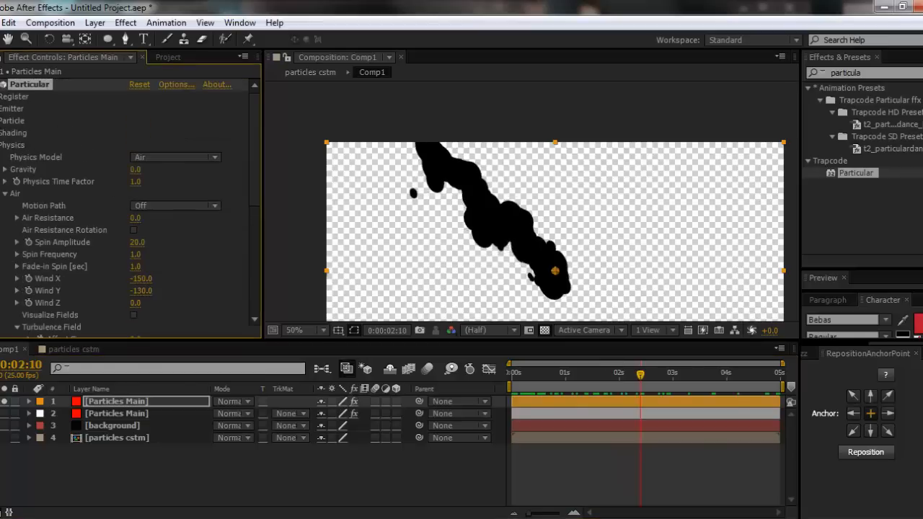
{"action": "left_click", "coordinate": [5, 413]}
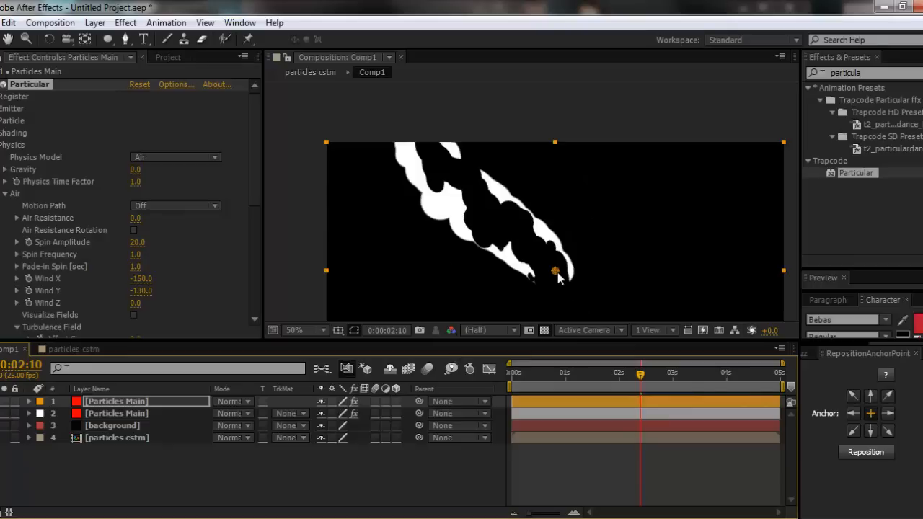
{"action": "left_click_drag", "start_coordinate": [556, 272], "coordinate": [504, 266]}
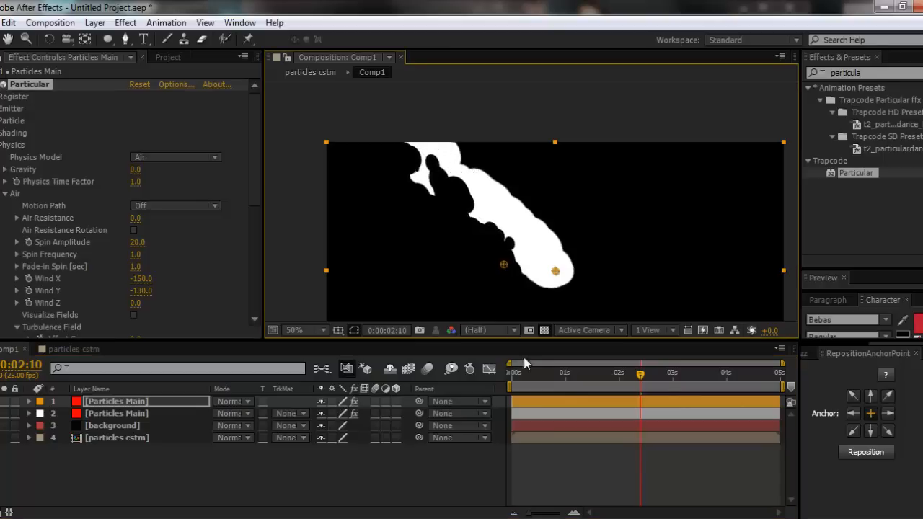
- Shift the black particles' layer to start slightly before the composition, extend its end past five seconds and scrub through the result
{"action": "left_click_drag", "start_coordinate": [517, 377], "coordinate": [511, 374]}
{"action": "left_click", "coordinate": [539, 403]}
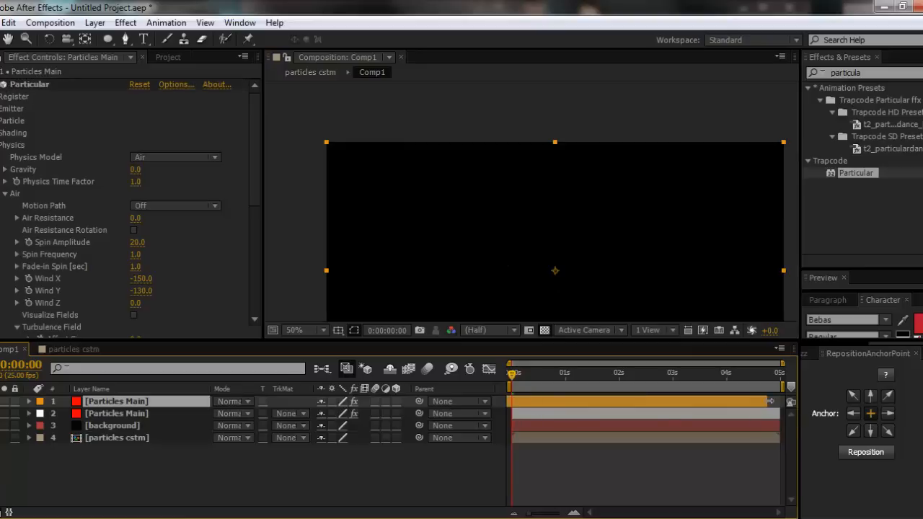
{"action": "left_click_drag", "start_coordinate": [511, 375], "coordinate": [508, 401]}
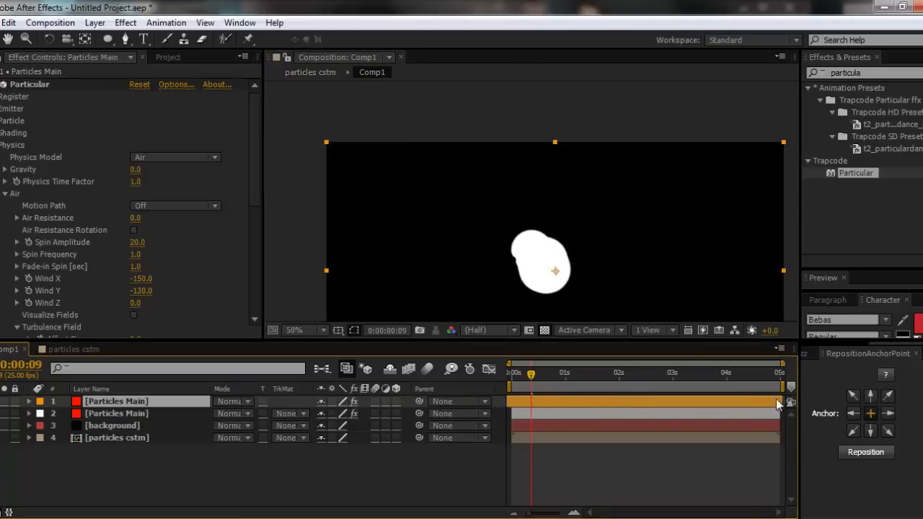
{"action": "left_click", "coordinate": [532, 413]}
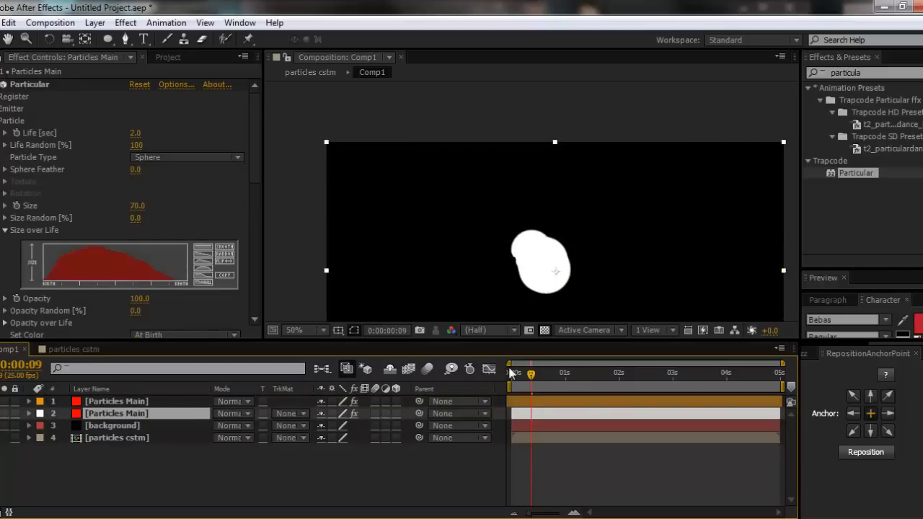
{"action": "left_click", "coordinate": [509, 375]}
{"action": "left_click_drag", "start_coordinate": [507, 376], "coordinate": [653, 393]}
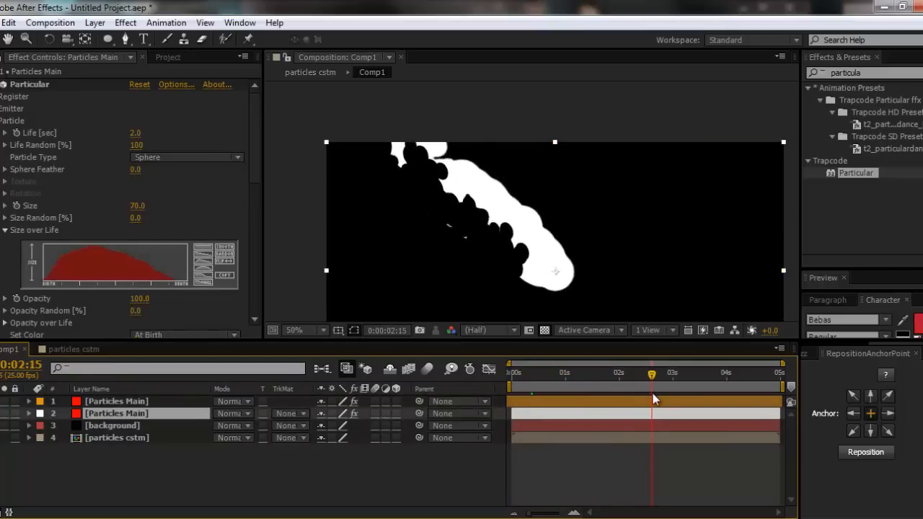
- Move the black particles' emitter below and left of the flame's base, at about 548, 410, and scrub to check the cutout
{"action": "left_click", "coordinate": [563, 402]}
{"action": "left_click", "coordinate": [19, 86]}
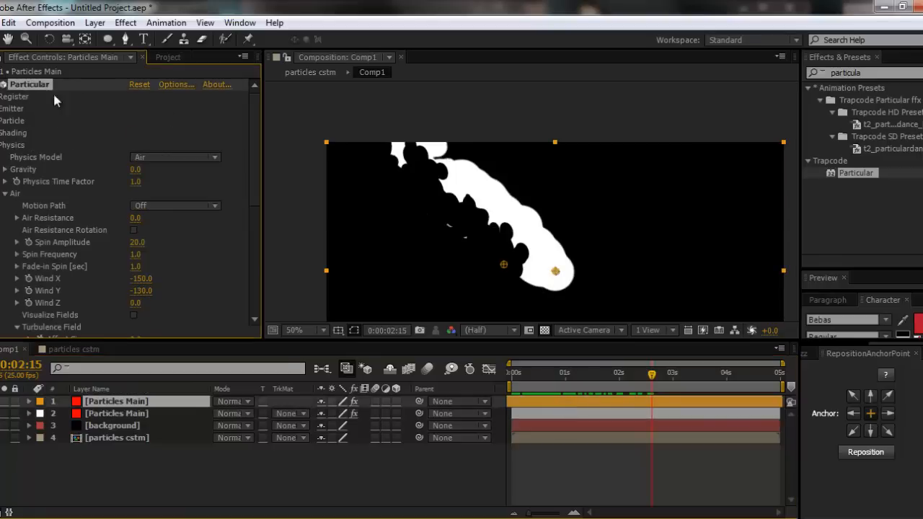
{"action": "left_click_drag", "start_coordinate": [503, 265], "coordinate": [520, 286]}
{"action": "left_click_drag", "start_coordinate": [511, 376], "coordinate": [703, 394]}
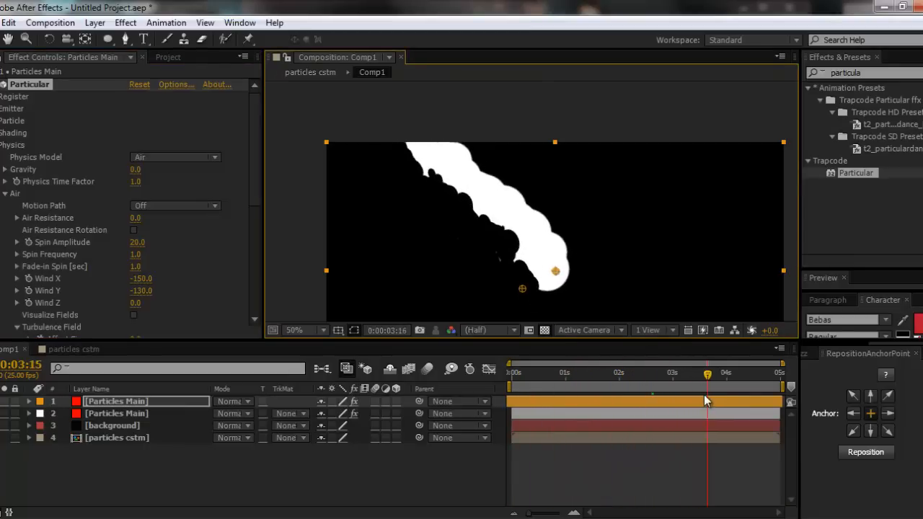
- Duplicate the black particles layer and place the copy's emitter above and right of the flame's base at 716, 284
{"action": "left_click", "coordinate": [119, 404]}
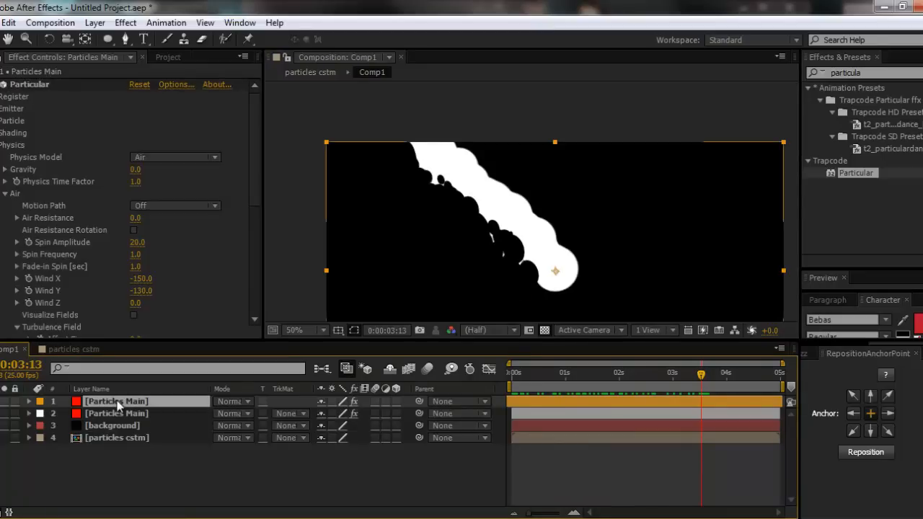
{"action": "key", "text": "ctrl+d"}
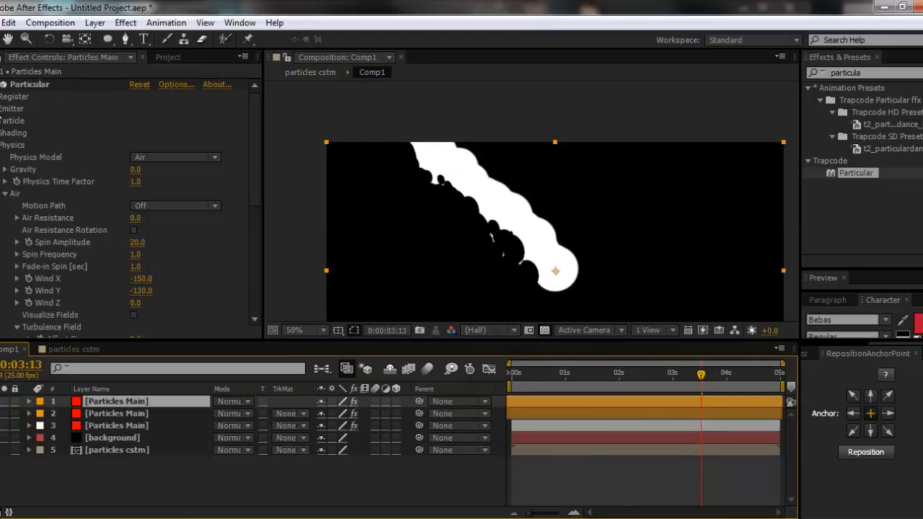
{"action": "left_click", "coordinate": [3, 109]}
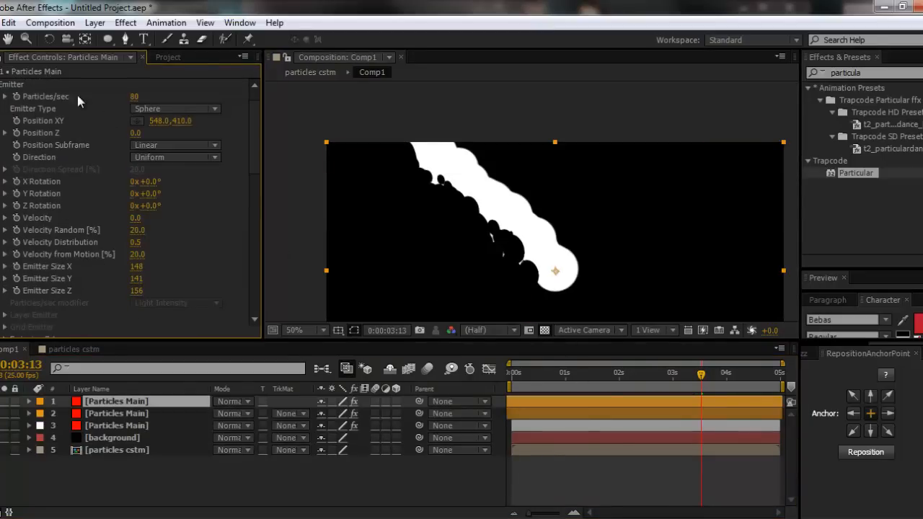
{"action": "left_click", "coordinate": [137, 120]}
{"action": "left_click", "coordinate": [568, 249]}
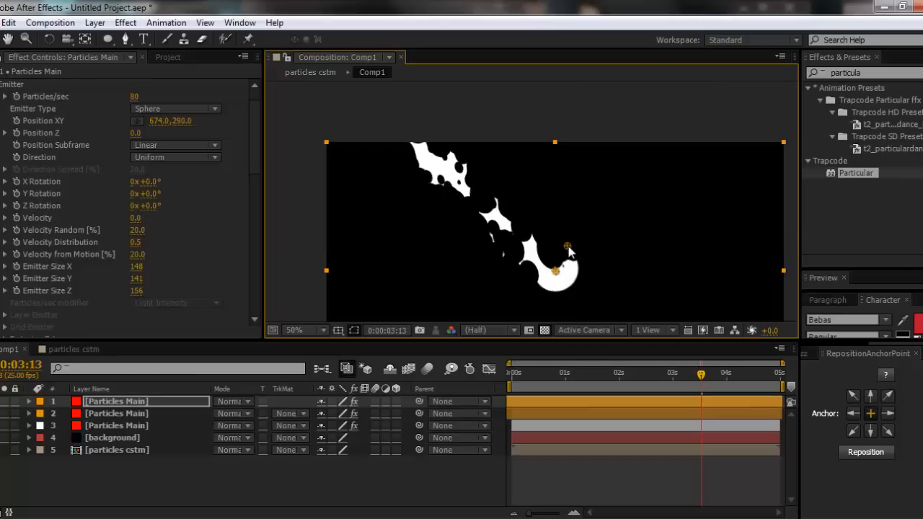
{"action": "left_click_drag", "start_coordinate": [572, 238], "coordinate": [582, 242]}
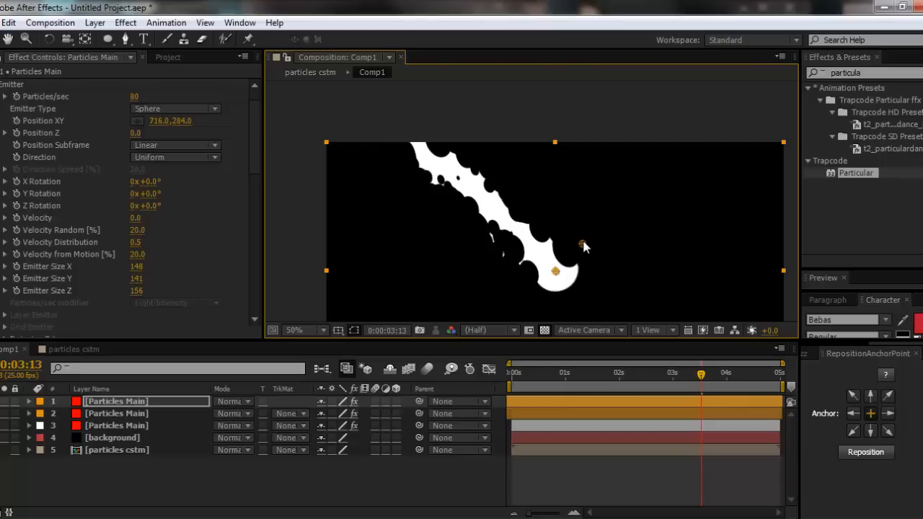
- Scrub through the composition to examine how the two black particle streams cut the white flame's edges
{"action": "left_click", "coordinate": [510, 378]}
{"action": "left_click_drag", "start_coordinate": [511, 380], "coordinate": [556, 377]}
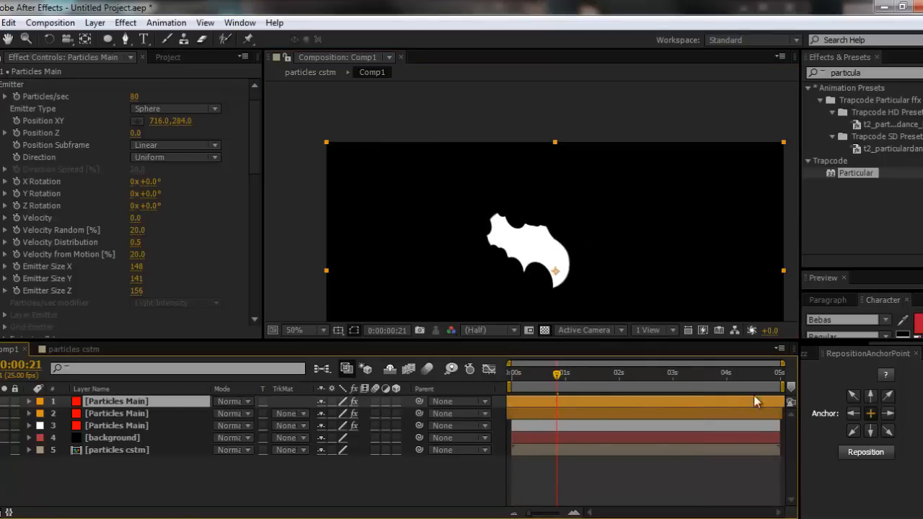
{"action": "left_click_drag", "start_coordinate": [526, 382], "coordinate": [640, 382]}
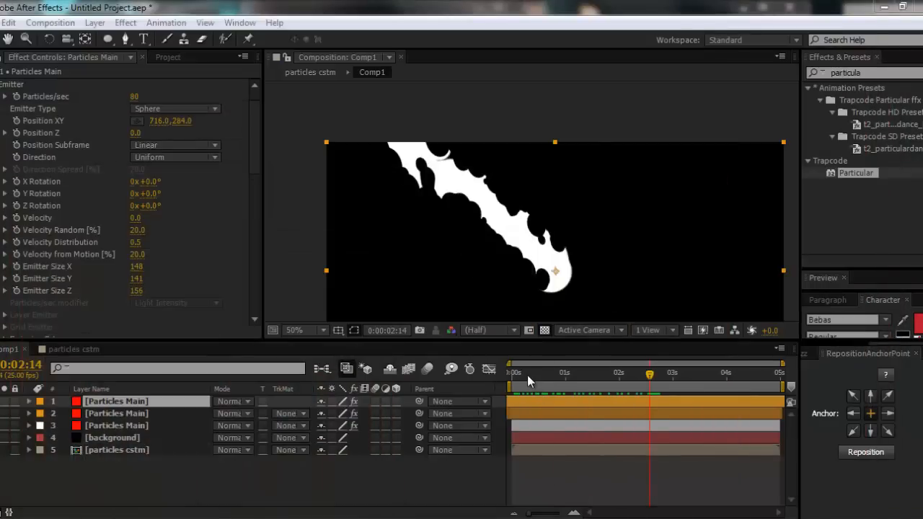
{"action": "left_click_drag", "start_coordinate": [526, 375], "coordinate": [657, 379]}
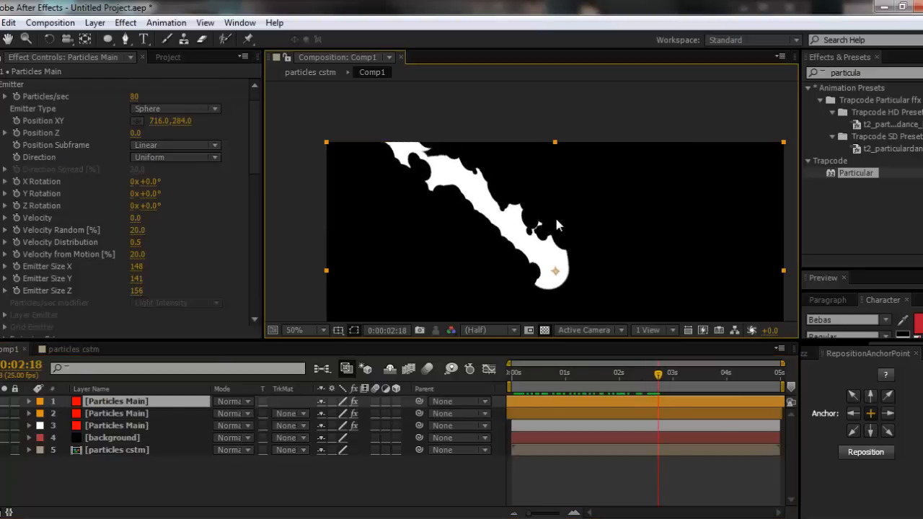
{"action": "double_click", "coordinate": [124, 413]}
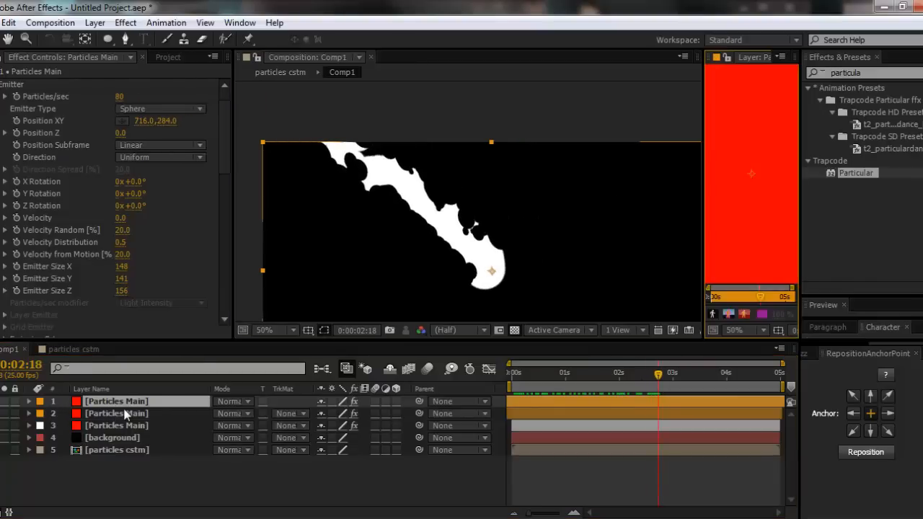
{"action": "left_click", "coordinate": [781, 57]}
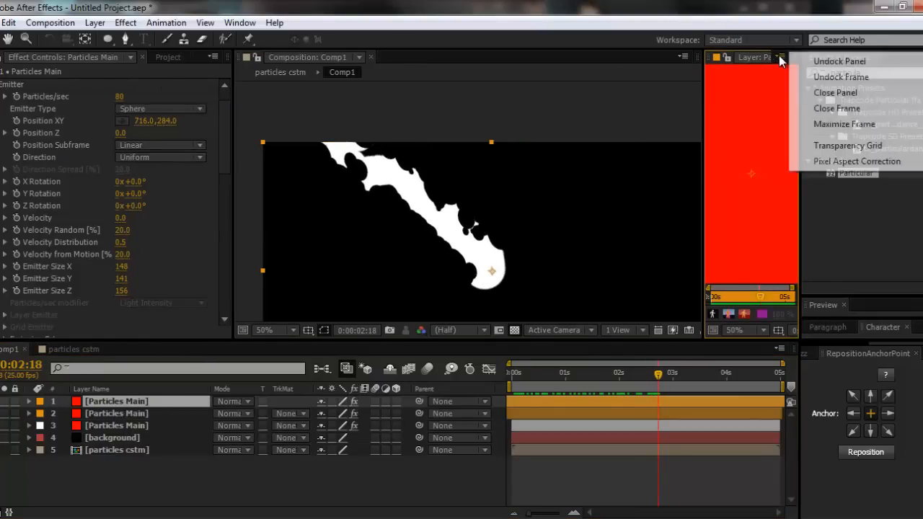
{"action": "left_click", "coordinate": [820, 92]}
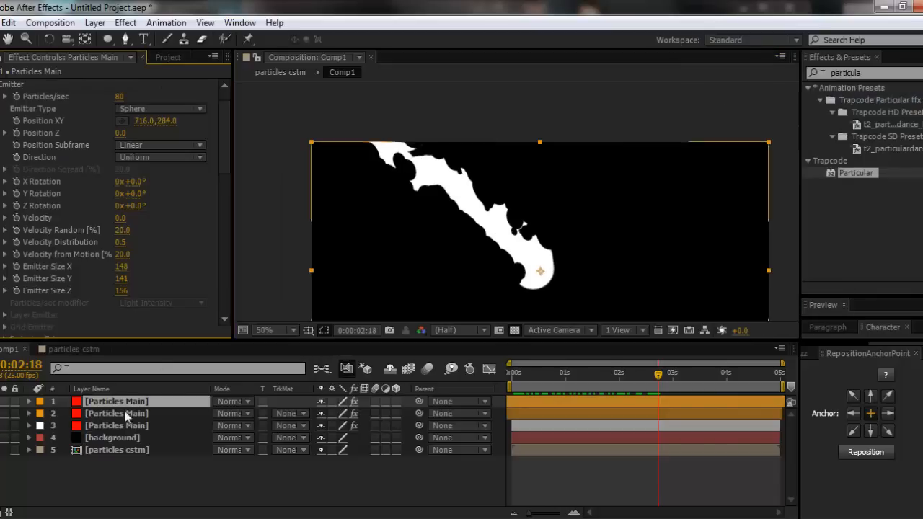
- Rename the topmost black particles layer to prt mask2 and the black particles layer beneath it to prt mask1
{"action": "key", "text": "Return"}
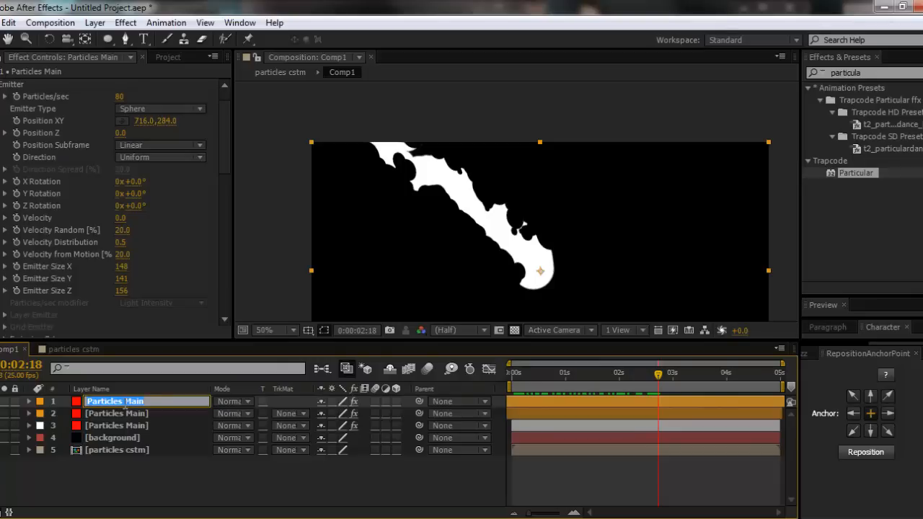
{"action": "type", "text": "prt mask2"}
{"action": "key", "text": "Return"}
{"action": "left_click", "coordinate": [110, 410]}
{"action": "key", "text": "Return"}
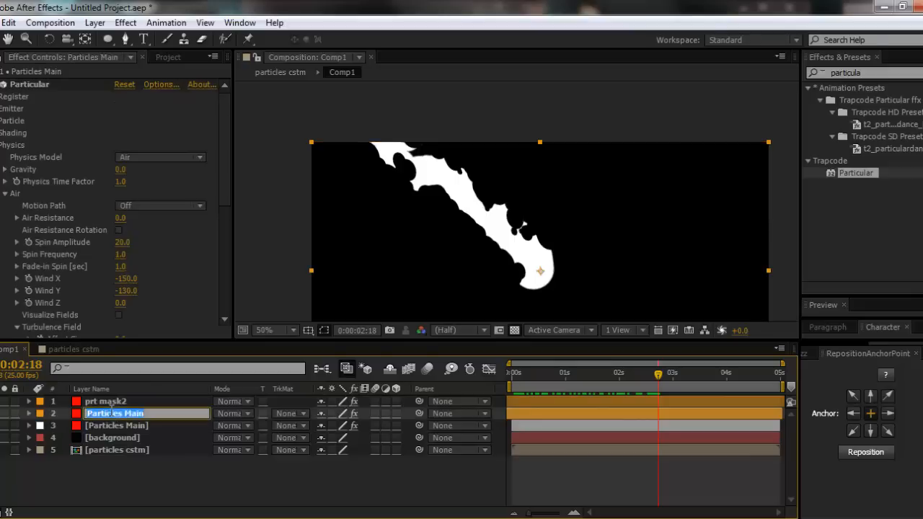
{"action": "type", "text": "prt mask1"}
{"action": "key", "text": "Return"}
- Change the label colour of the prt mask1 and prt mask2 layers to Black
{"action": "left_click", "coordinate": [115, 426]}
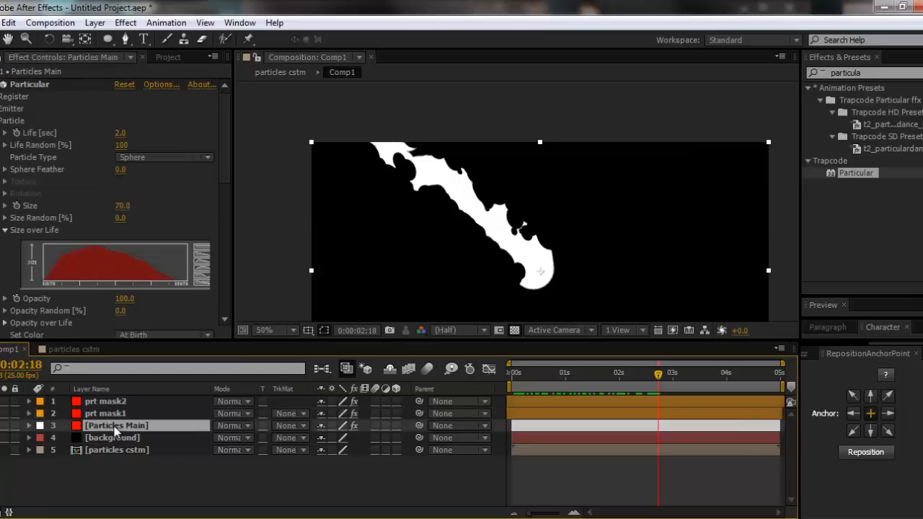
{"action": "left_click", "coordinate": [111, 413]}
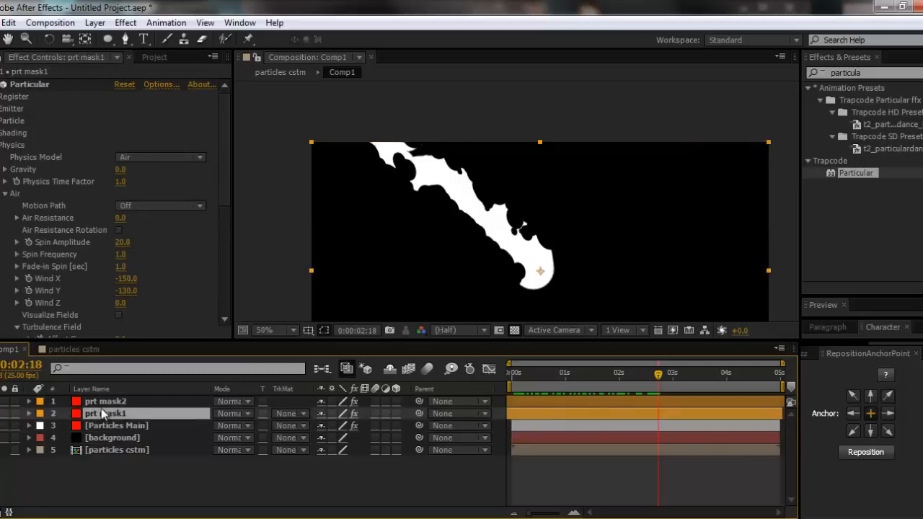
{"action": "left_click", "coordinate": [75, 404], "text": "shift"}
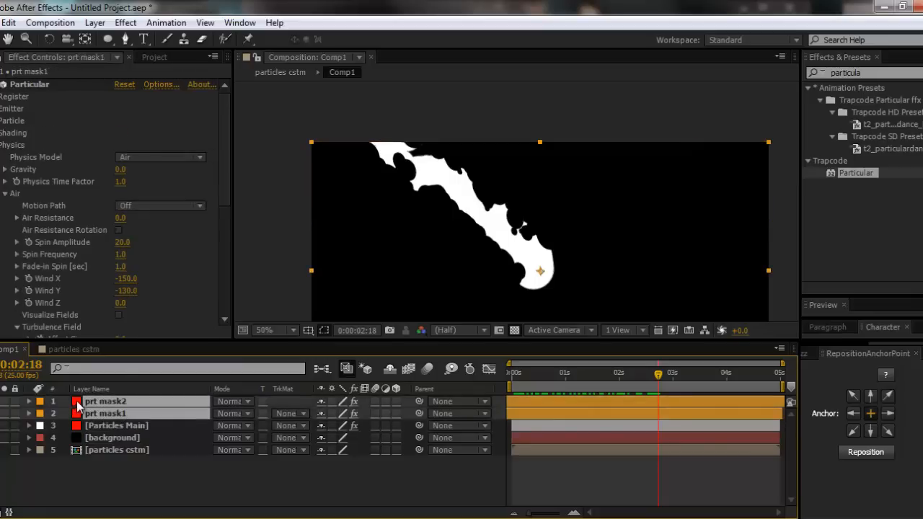
{"action": "left_click", "coordinate": [40, 402]}
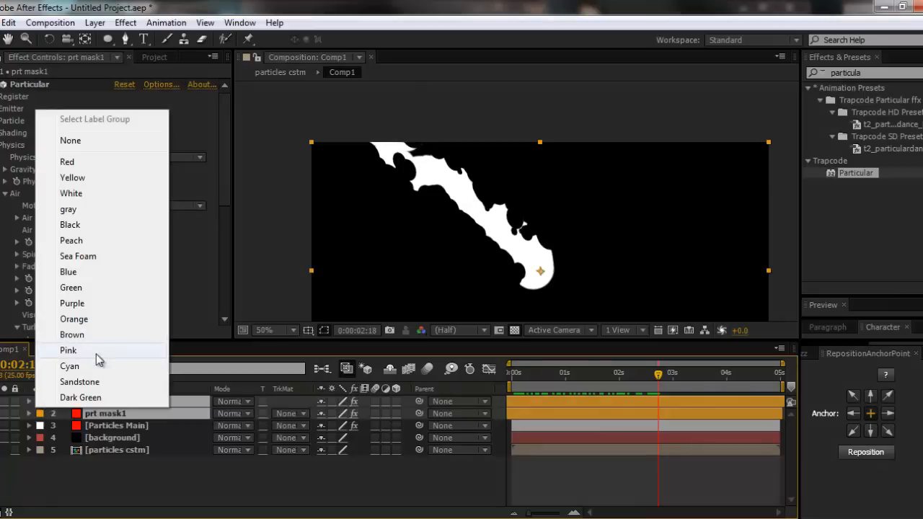
{"action": "left_click", "coordinate": [99, 225]}
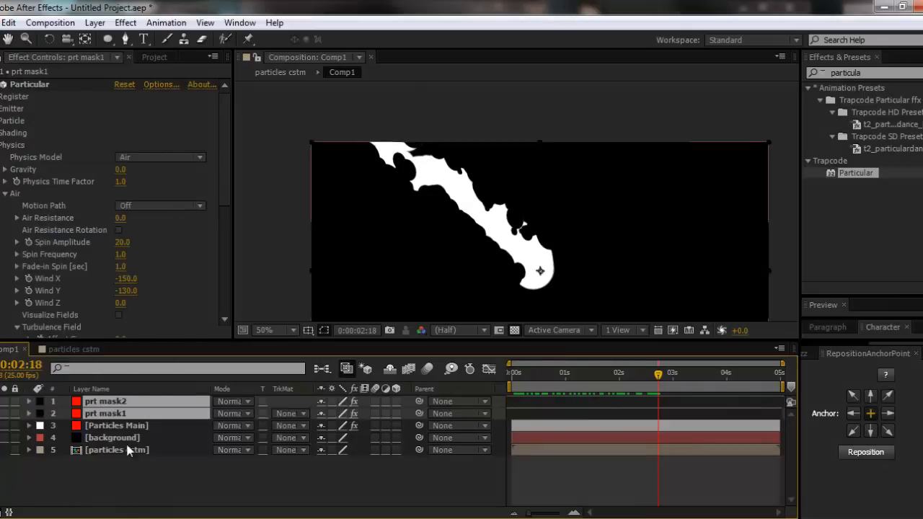
{"action": "left_click", "coordinate": [119, 479]}
- Scrub the composition to 0:00:02:20 to check the two mask layers' cutout, and select prt mask2 to view its emitter settings
{"action": "left_click", "coordinate": [535, 402]}
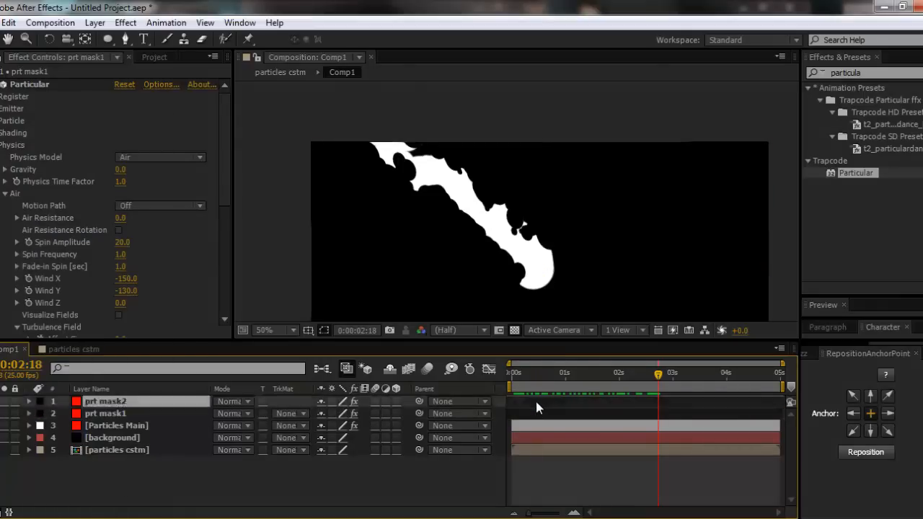
{"action": "left_click", "coordinate": [537, 413]}
{"action": "left_click_drag", "start_coordinate": [523, 371], "coordinate": [666, 380]}
{"action": "left_click", "coordinate": [101, 401]}
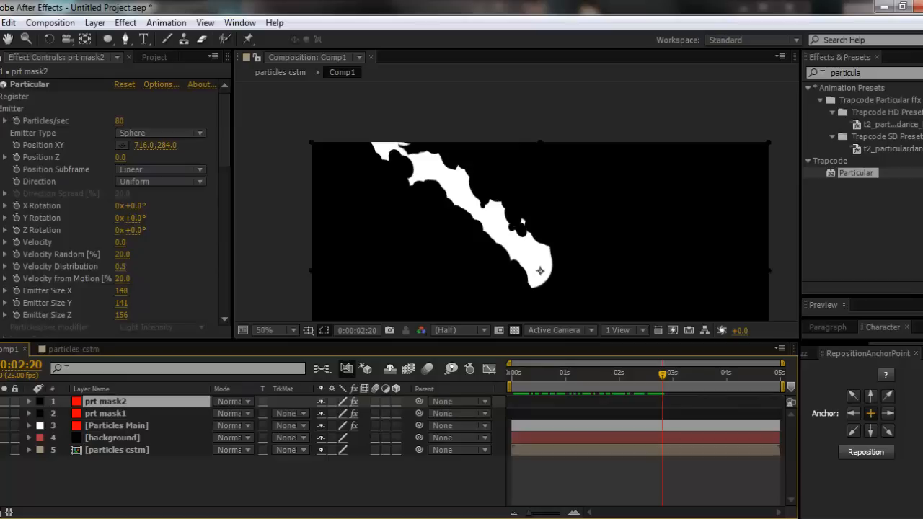
- Set the Random Seed of prt mask2's Particular emitter to 99510
{"action": "scroll", "coordinate": [130, 288], "scroll_direction": "down", "scroll_amount": 3}
{"action": "left_click_drag", "start_coordinate": [126, 318], "coordinate": [89, 308]}
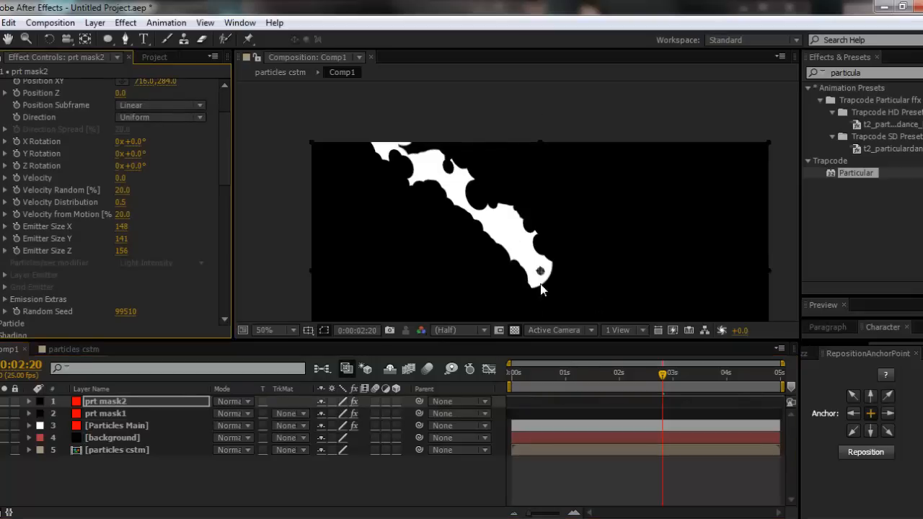
{"action": "scroll", "coordinate": [88, 117], "scroll_direction": "up", "scroll_amount": 3}
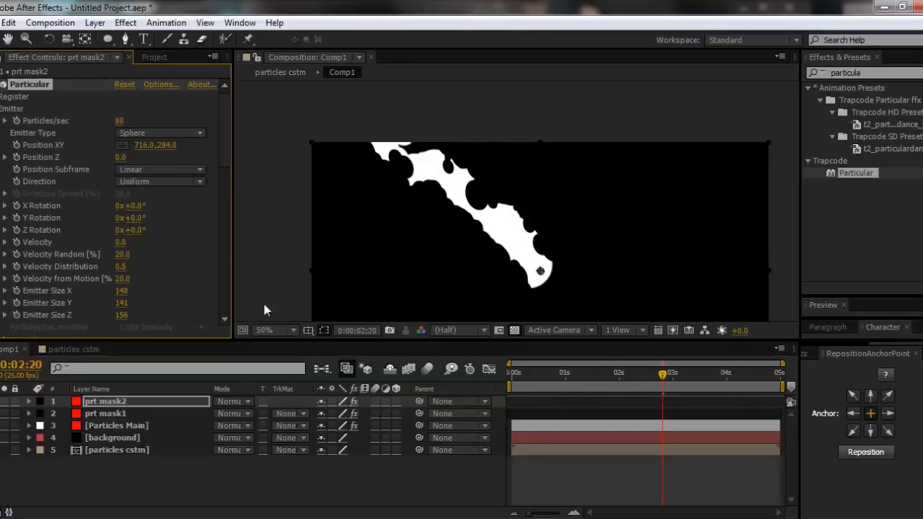
- Move the Particles Main layer's emitter point down and to the right of the composition centre
{"action": "left_click", "coordinate": [116, 425]}
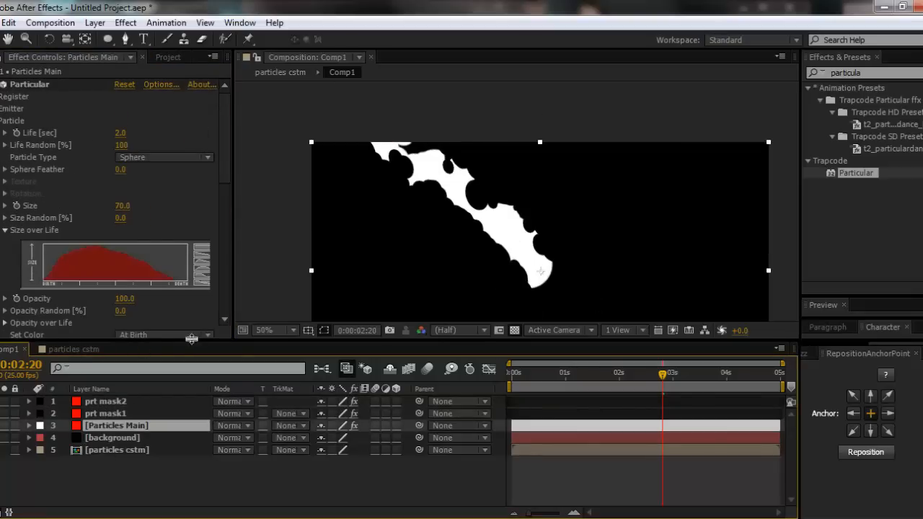
{"action": "left_click", "coordinate": [105, 400]}
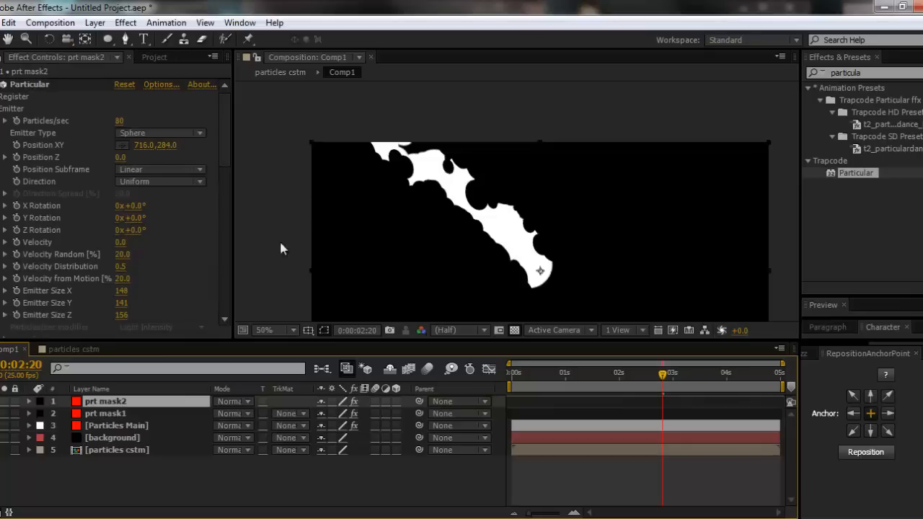
{"action": "left_click", "coordinate": [114, 426]}
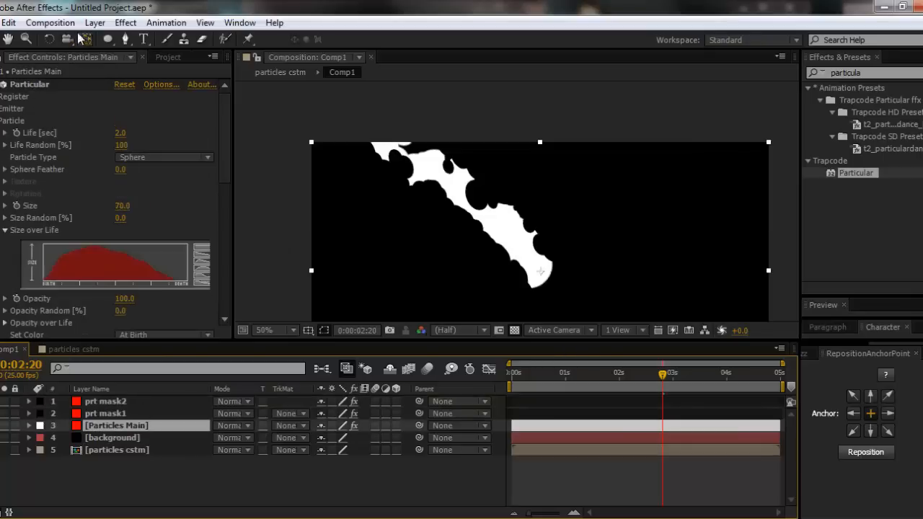
{"action": "left_click", "coordinate": [29, 85]}
{"action": "left_click_drag", "start_coordinate": [540, 273], "coordinate": [569, 299]}
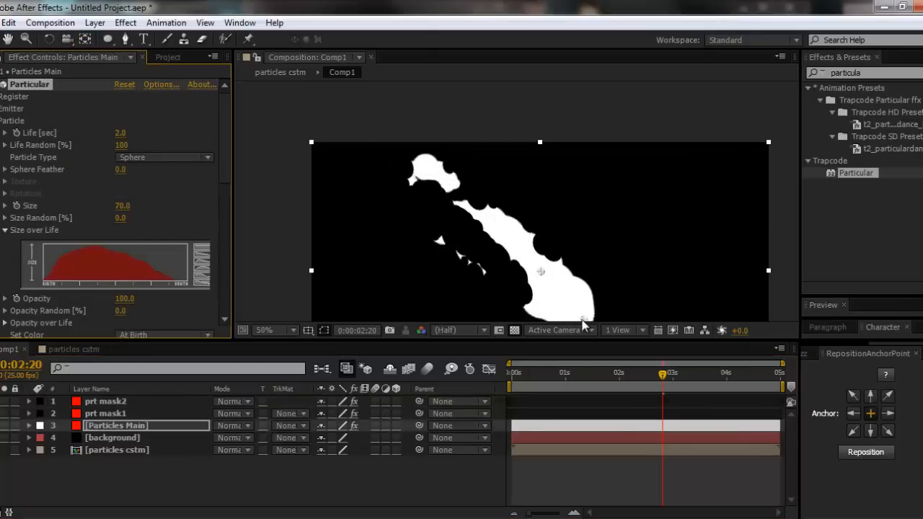
{"action": "scroll", "coordinate": [577, 309], "scroll_direction": "down", "scroll_amount": 2}
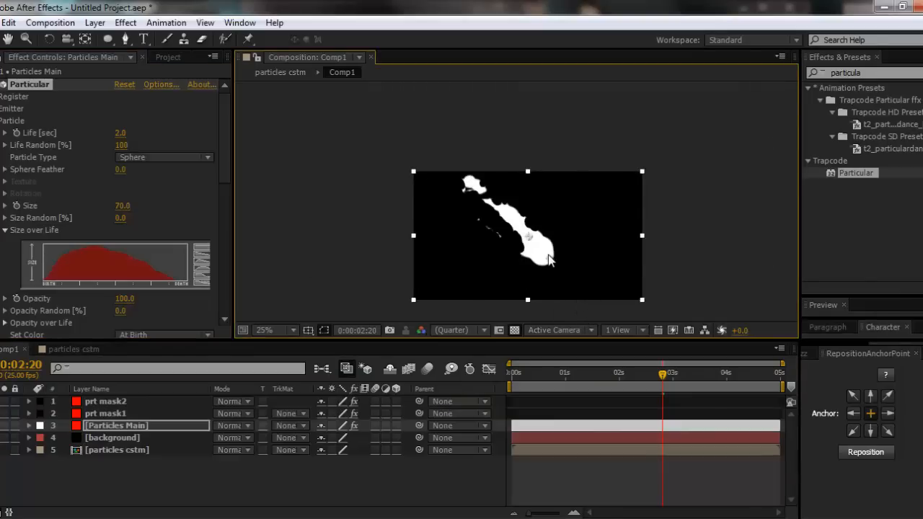
{"action": "left_click_drag", "start_coordinate": [549, 255], "coordinate": [552, 261]}
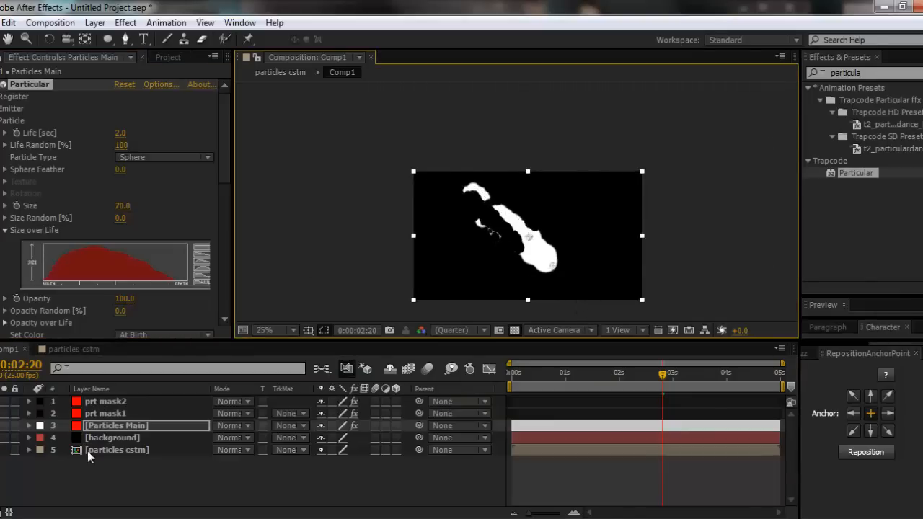
- Solo the prt mask1 layer and expand the Emitter settings of its Particular effect
{"action": "left_click", "coordinate": [127, 413]}
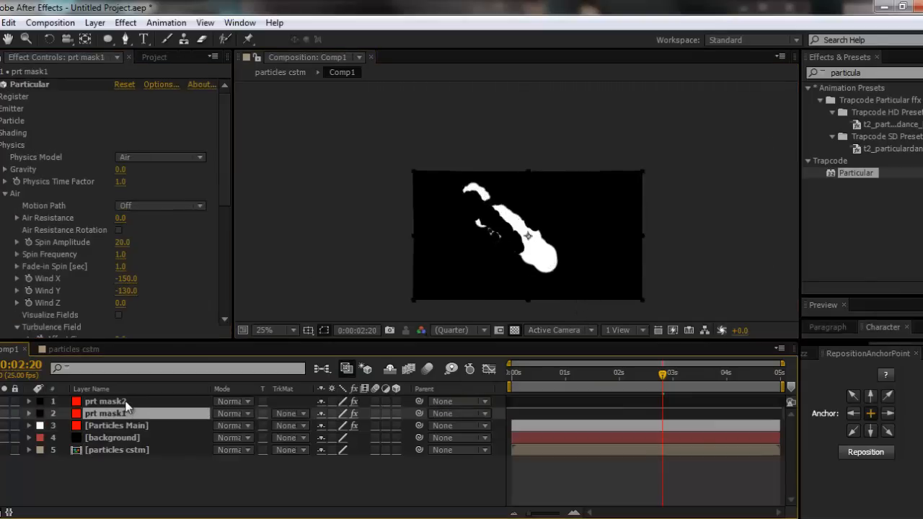
{"action": "left_click", "coordinate": [23, 95]}
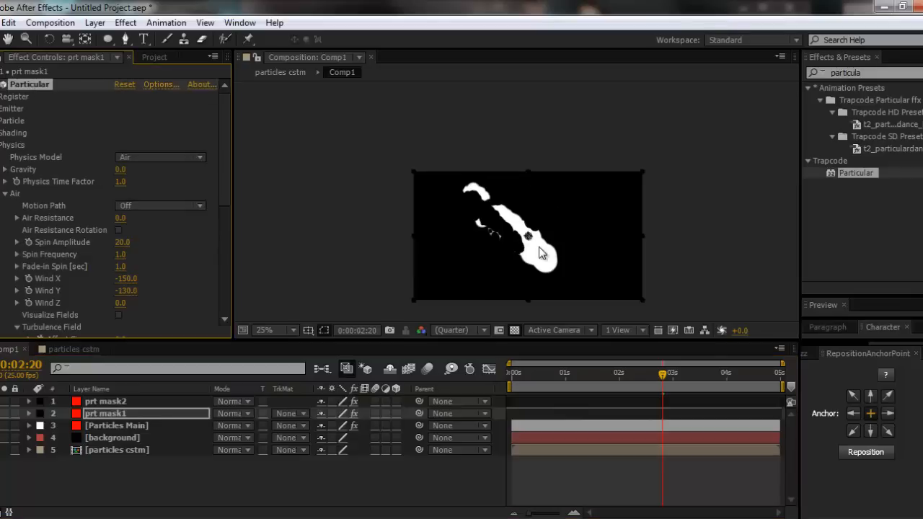
{"action": "scroll", "coordinate": [539, 247], "scroll_direction": "up", "scroll_amount": 1}
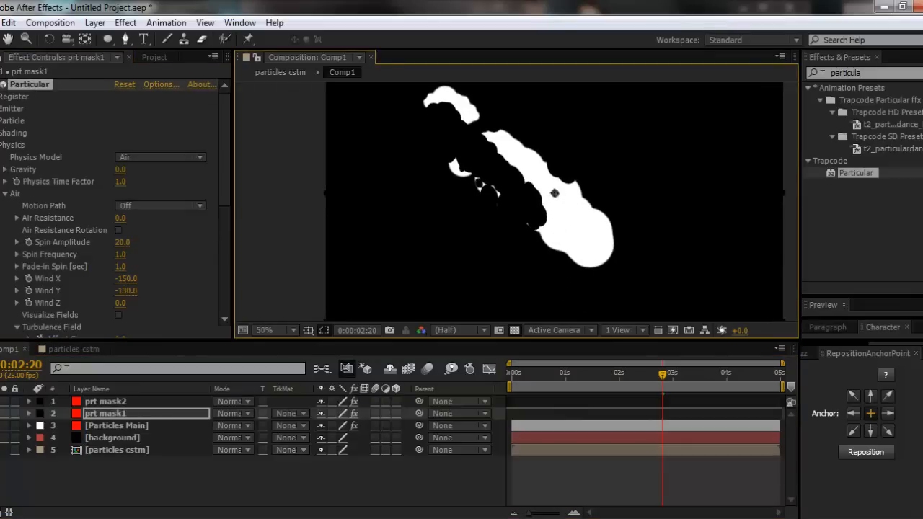
{"action": "left_click", "coordinate": [109, 414]}
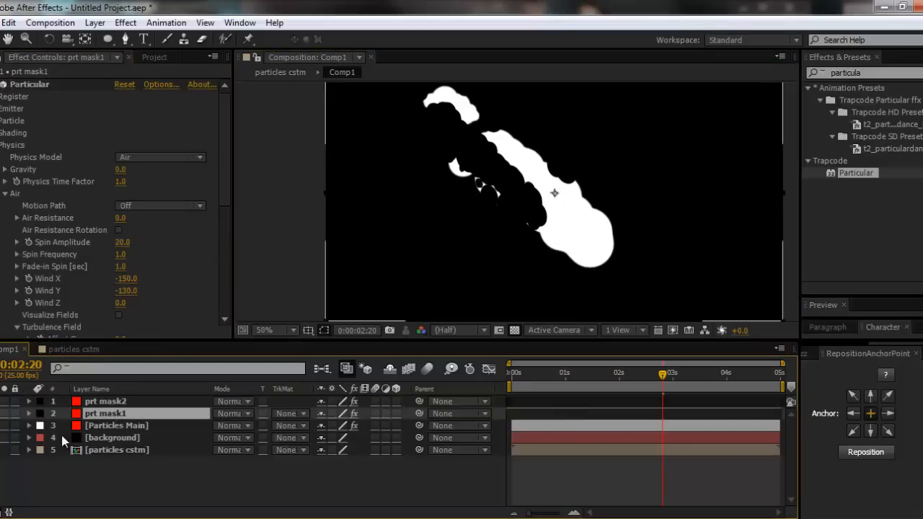
{"action": "left_click", "coordinate": [5, 413]}
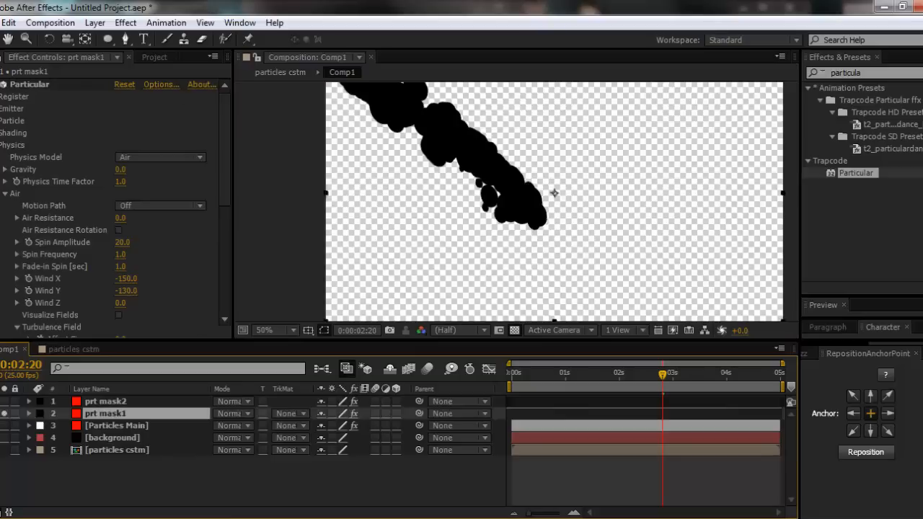
{"action": "left_click", "coordinate": [22, 90]}
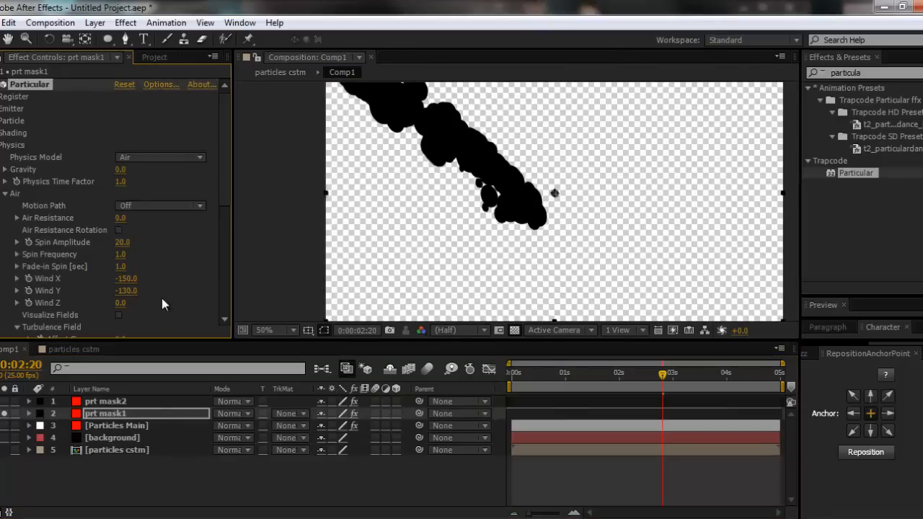
{"action": "left_click", "coordinate": [1, 109]}
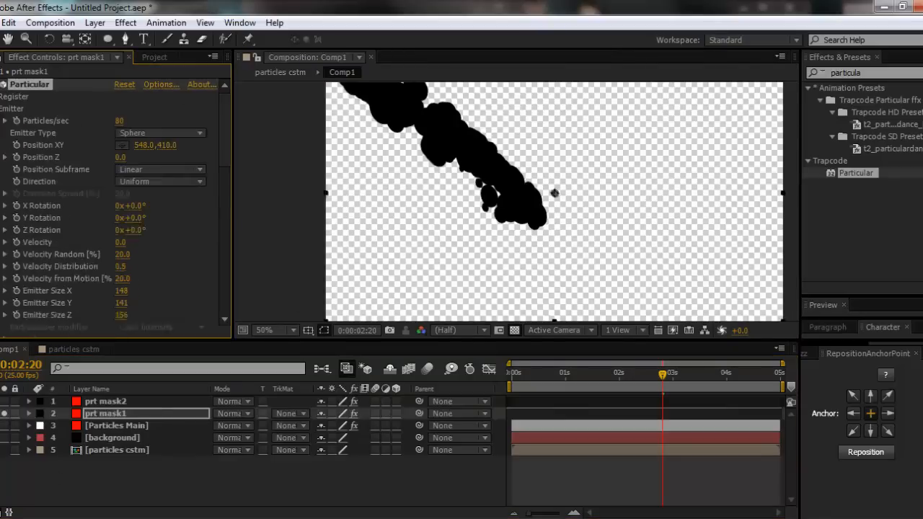
- Try placing the prt mask1 emitter at 660, 420, and unsolo the layer to compare it with the flame
{"action": "scroll", "coordinate": [36, 124], "scroll_direction": "down", "scroll_amount": 1}
{"action": "left_click", "coordinate": [123, 121]}
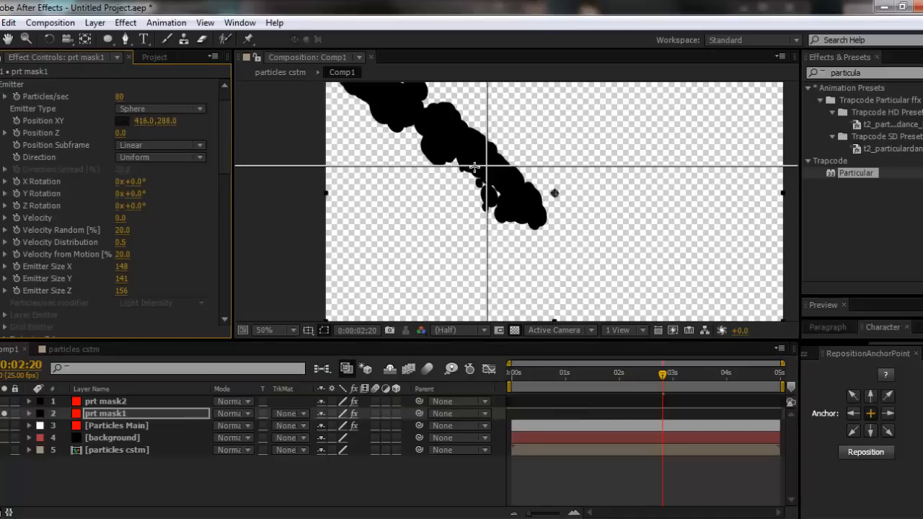
{"action": "left_click", "coordinate": [556, 192]}
{"action": "left_click", "coordinate": [4, 414]}
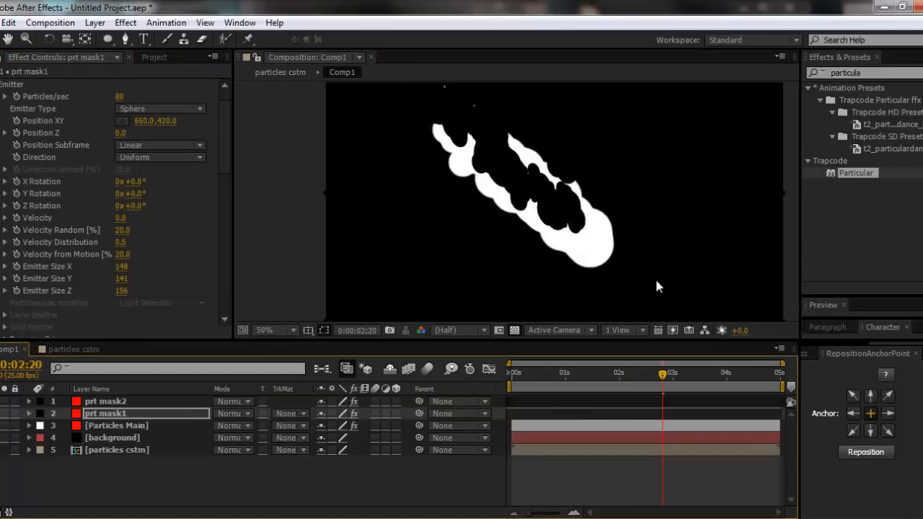
- Try placing the prt mask1 emitter at 664, 544, under the flame's lower edge
{"action": "left_click", "coordinate": [124, 120]}
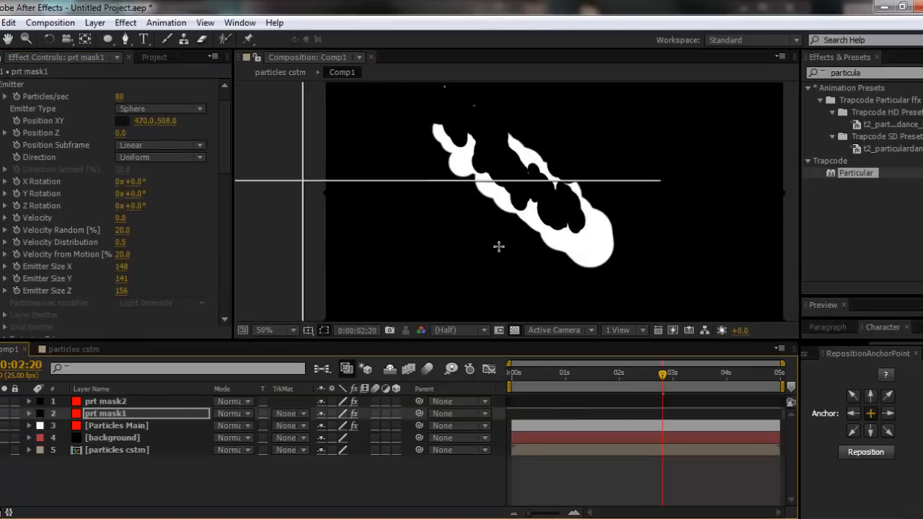
{"action": "left_click", "coordinate": [563, 263]}
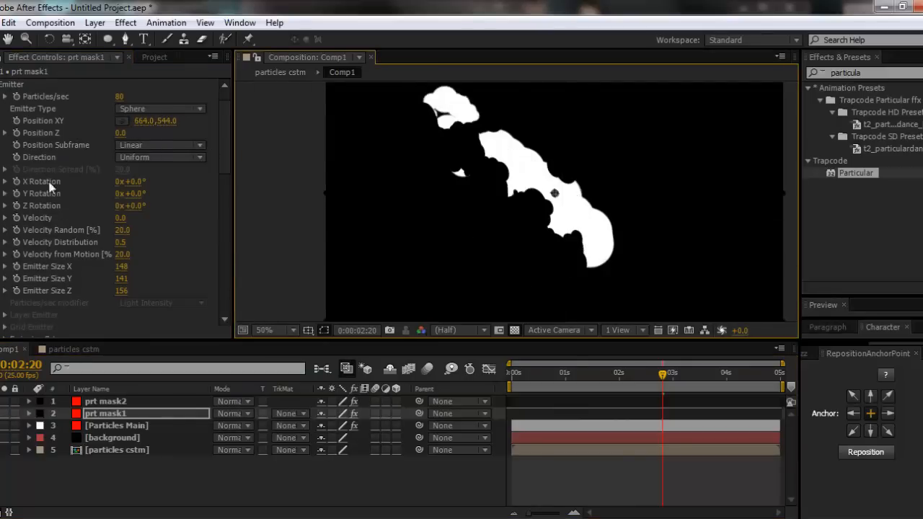
{"action": "scroll", "coordinate": [50, 185], "scroll_direction": "up", "scroll_amount": 1}
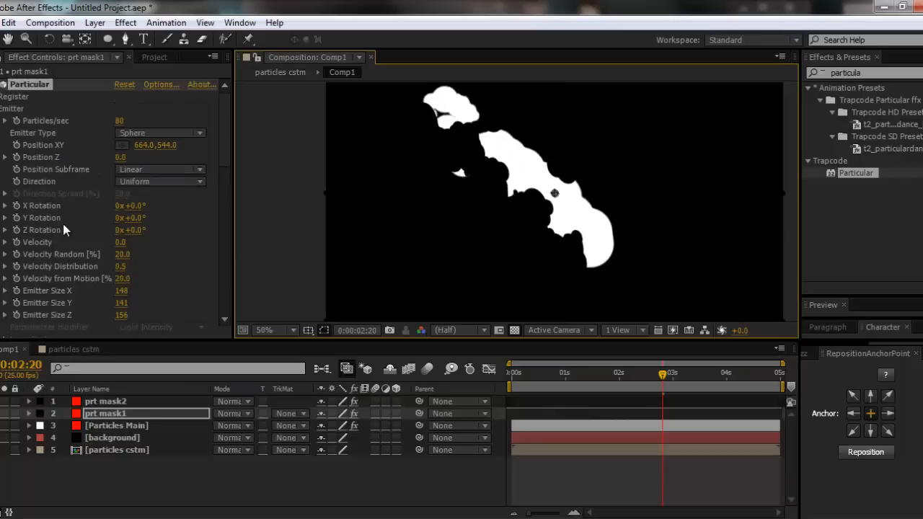
{"action": "left_click", "coordinate": [127, 414]}
{"action": "left_click", "coordinate": [119, 403]}
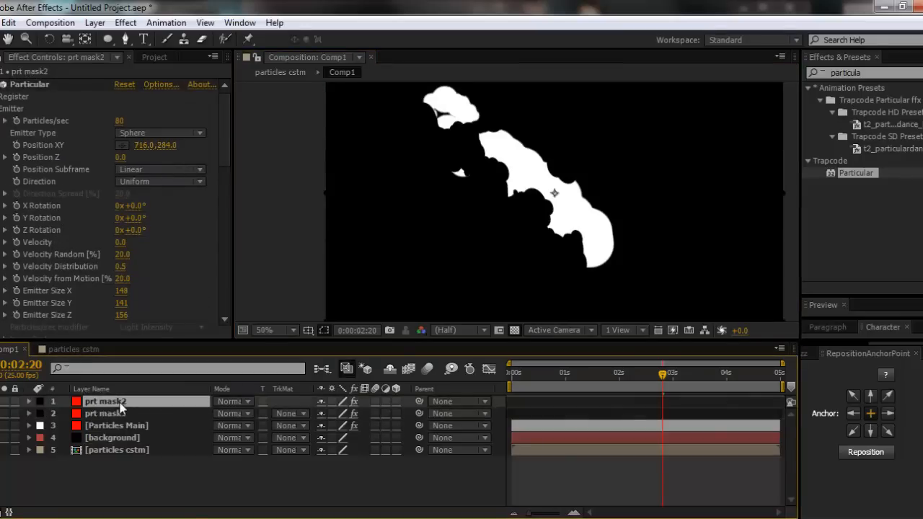
{"action": "left_click", "coordinate": [114, 413]}
{"action": "left_click", "coordinate": [26, 86]}
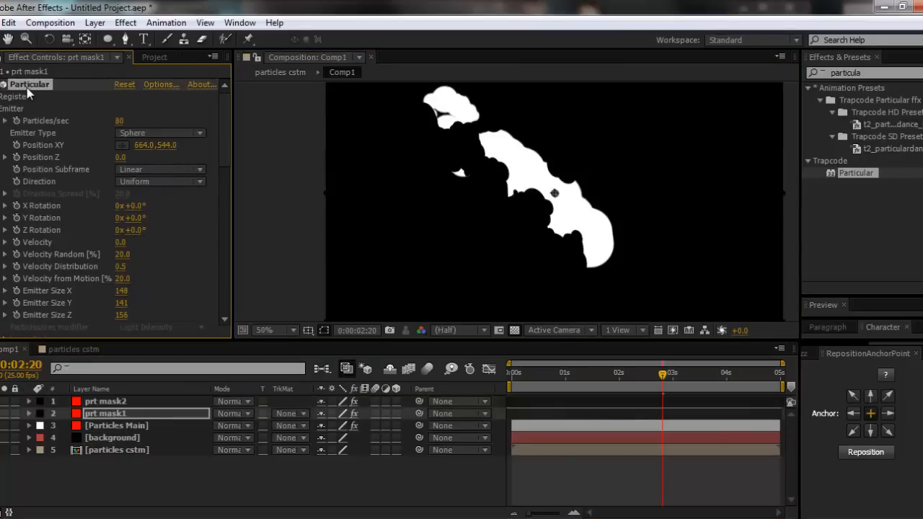
- Try placing the prt mask1 emitter closer to the flame at 628, 492
{"action": "left_click_drag", "start_coordinate": [144, 145], "coordinate": [165, 145]}
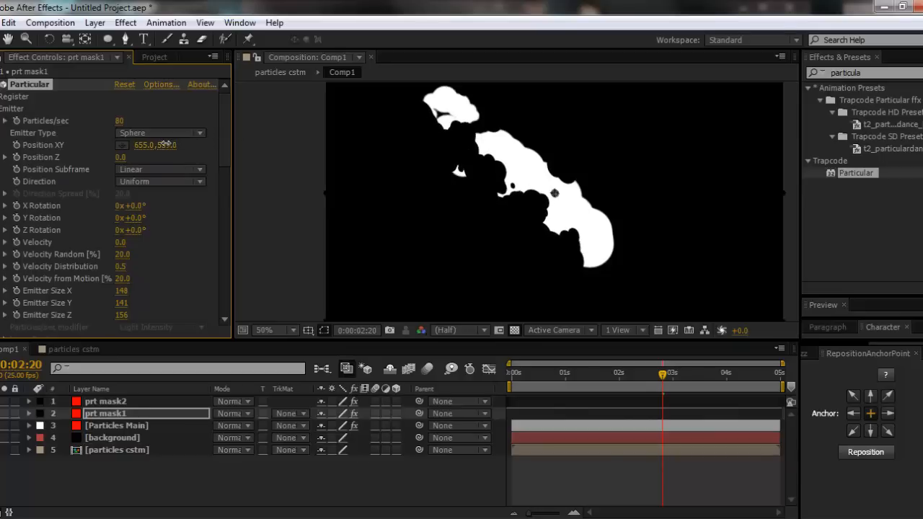
{"action": "left_click", "coordinate": [120, 146]}
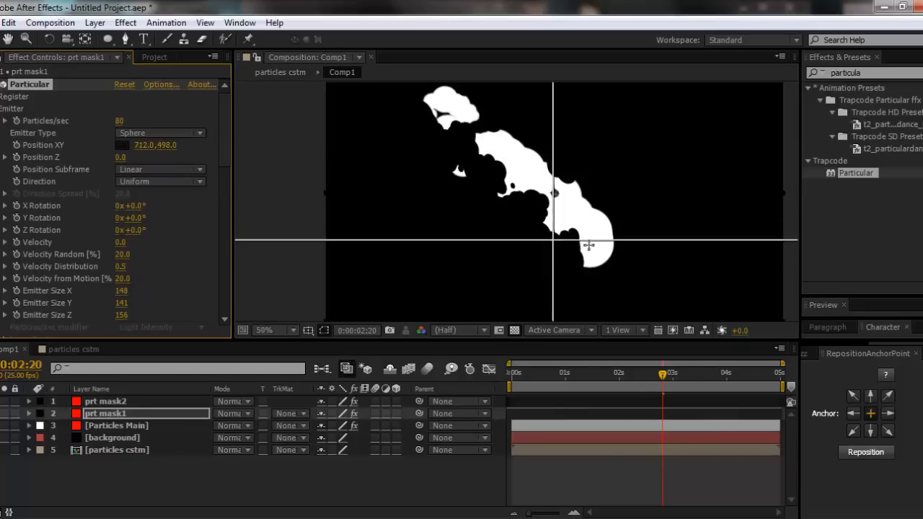
{"action": "left_click", "coordinate": [549, 239]}
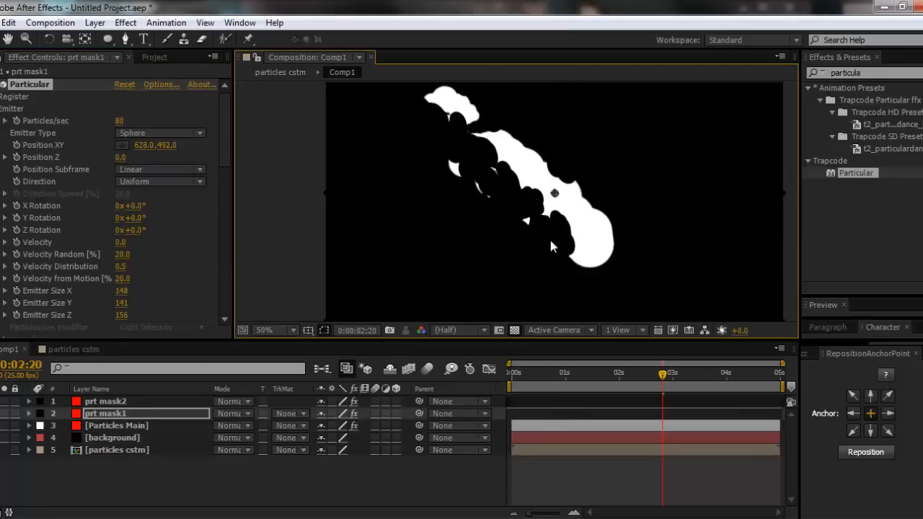
- Change the prt mask1 label colour to Blue and move its emitter point to 612, 520 below the flame
{"action": "left_click", "coordinate": [543, 413]}
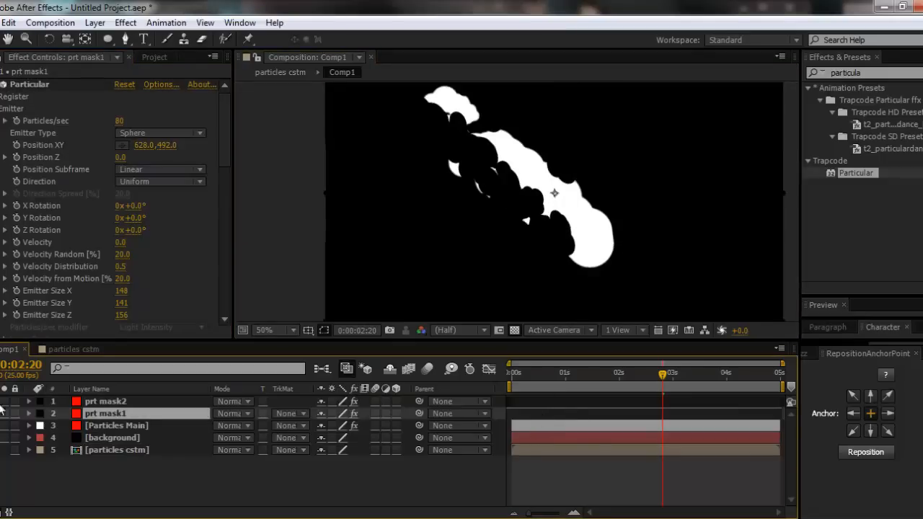
{"action": "left_click", "coordinate": [39, 413]}
{"action": "left_click", "coordinate": [70, 283]}
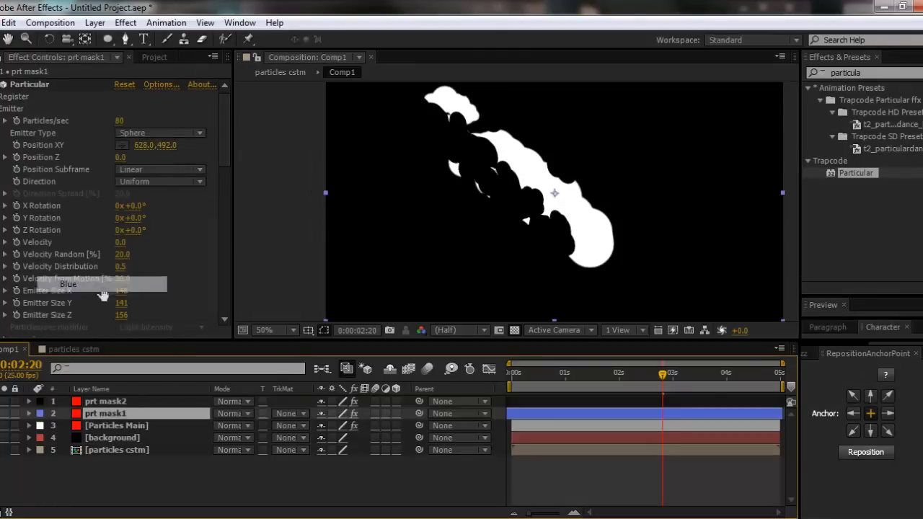
{"action": "left_click", "coordinate": [29, 85]}
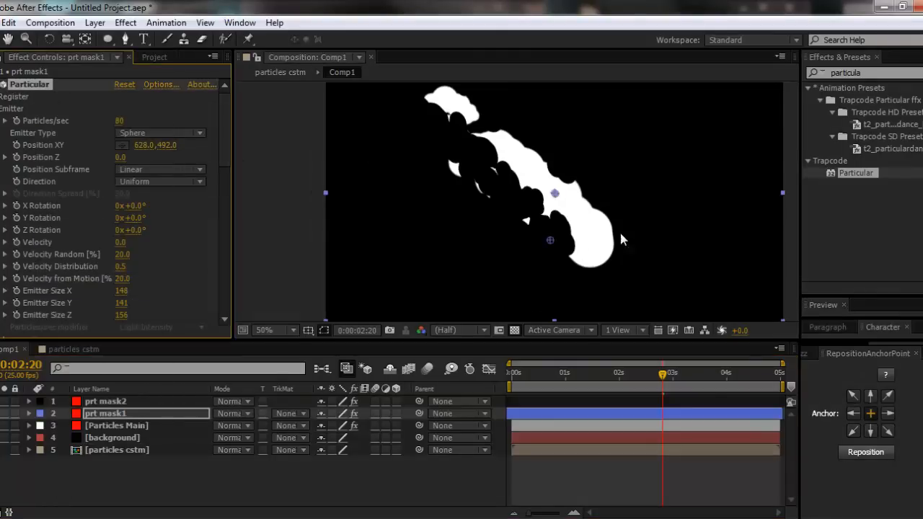
{"action": "mouse_move", "coordinate": [549, 240]}
{"action": "left_mouse_down"}
{"action": "mouse_move", "coordinate": [561, 251]}
{"action": "mouse_move", "coordinate": [547, 259]}
{"action": "mouse_move", "coordinate": [540, 247]}
{"action": "mouse_move", "coordinate": [558, 245]}
{"action": "mouse_move", "coordinate": [551, 255]}
{"action": "left_mouse_up"}
{"action": "left_click_drag", "start_coordinate": [552, 251], "coordinate": [544, 251]}
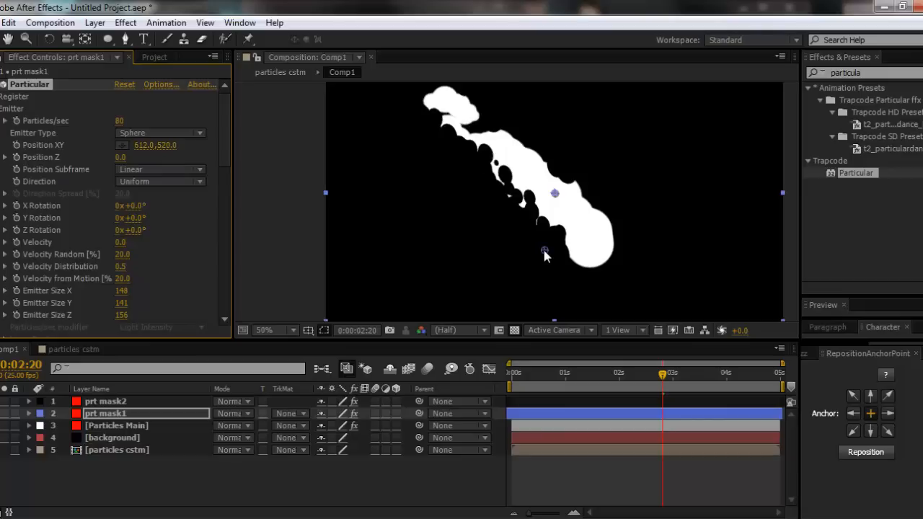
- Change the prt mask2 label colour to Blue and move its emitter point to 754, 358 above the flame
{"action": "left_click", "coordinate": [596, 243]}
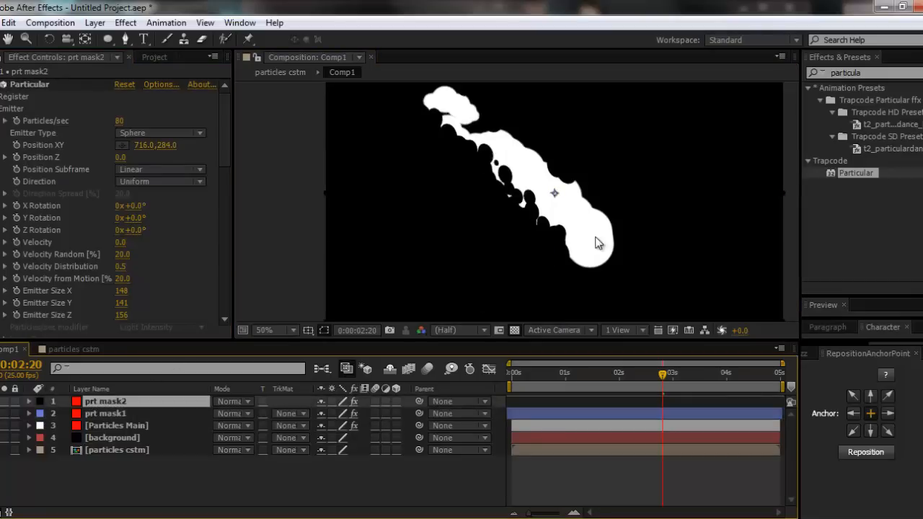
{"action": "left_click", "coordinate": [34, 87]}
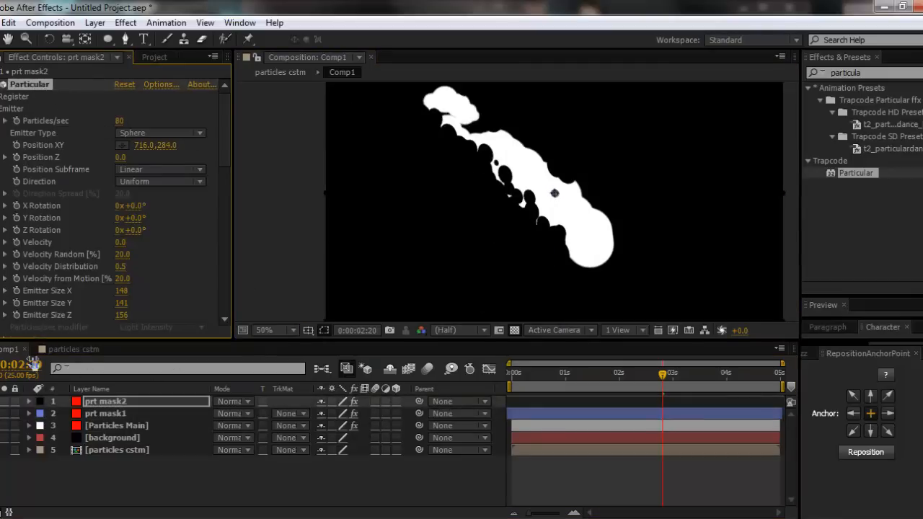
{"action": "left_click", "coordinate": [41, 402]}
{"action": "left_click", "coordinate": [87, 269]}
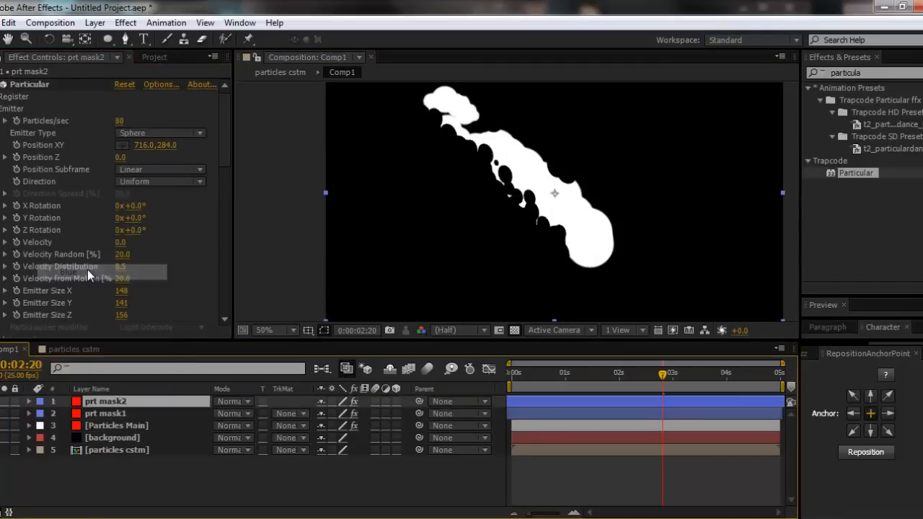
{"action": "left_click", "coordinate": [37, 84]}
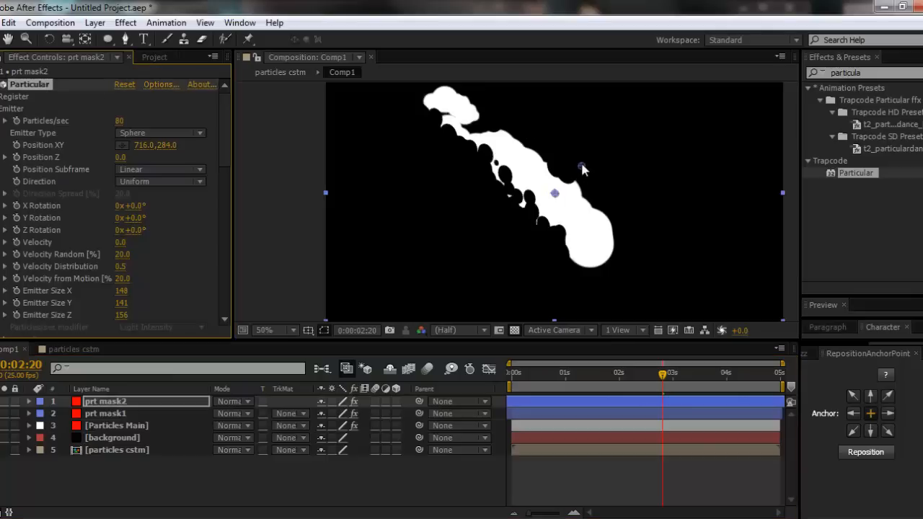
{"action": "left_click_drag", "start_coordinate": [582, 165], "coordinate": [595, 195]}
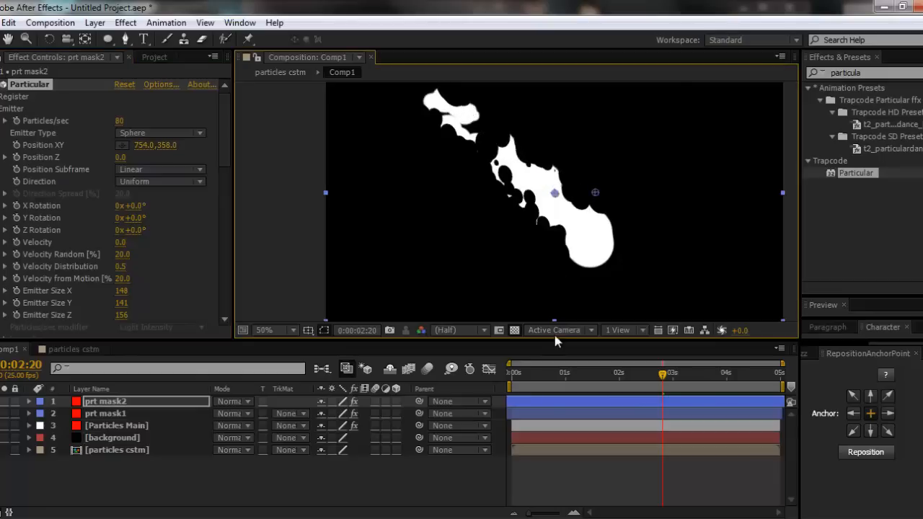
- Scrub the composition to 0:00:03:16 to check how the repositioned masks carve the flame
{"action": "left_click_drag", "start_coordinate": [517, 375], "coordinate": [708, 374]}
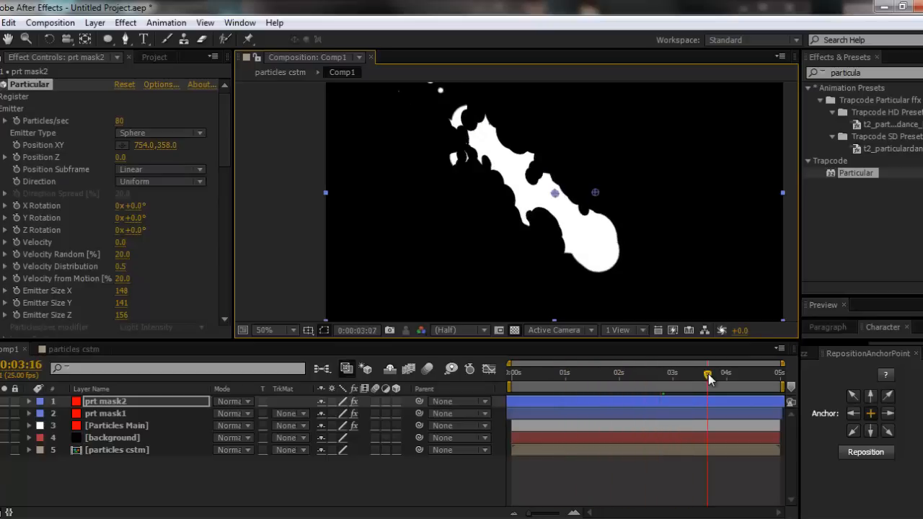
- Set prt mask2's Wind X to -138, Wind Y to -129 and turbulence Affect Position to 175, and check the flame up to 0:00:04:08
{"action": "left_click", "coordinate": [107, 402]}
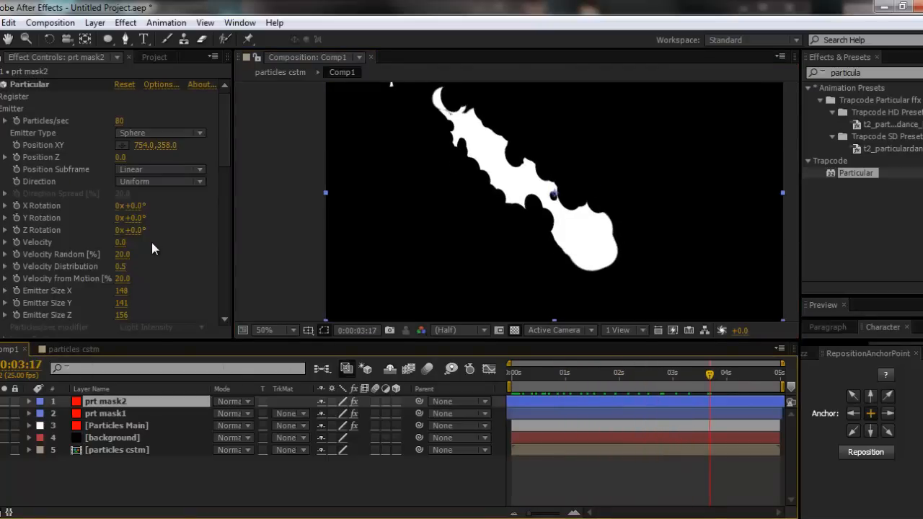
{"action": "scroll", "coordinate": [152, 242], "scroll_direction": "down", "scroll_amount": 10}
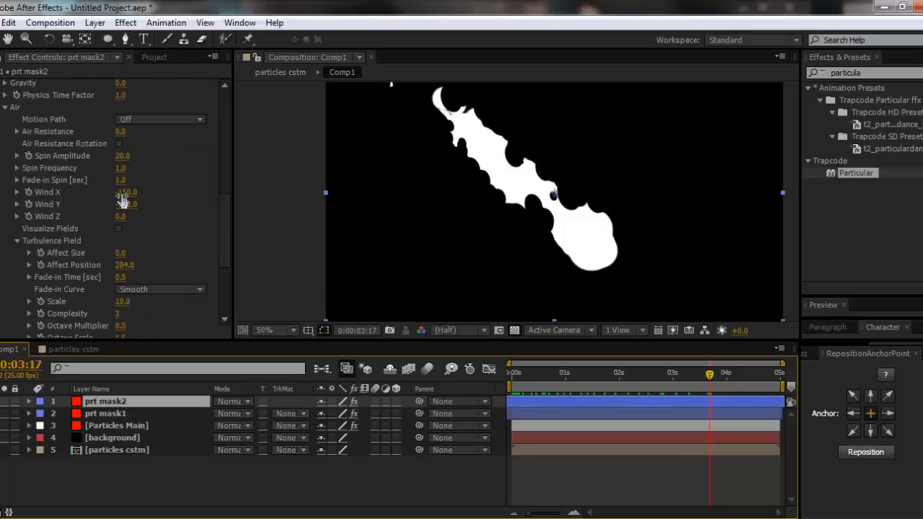
{"action": "mouse_move", "coordinate": [121, 194]}
{"action": "left_mouse_down"}
{"action": "mouse_move", "coordinate": [140, 194]}
{"action": "mouse_move", "coordinate": [130, 194]}
{"action": "mouse_move", "coordinate": [131, 204]}
{"action": "left_mouse_up"}
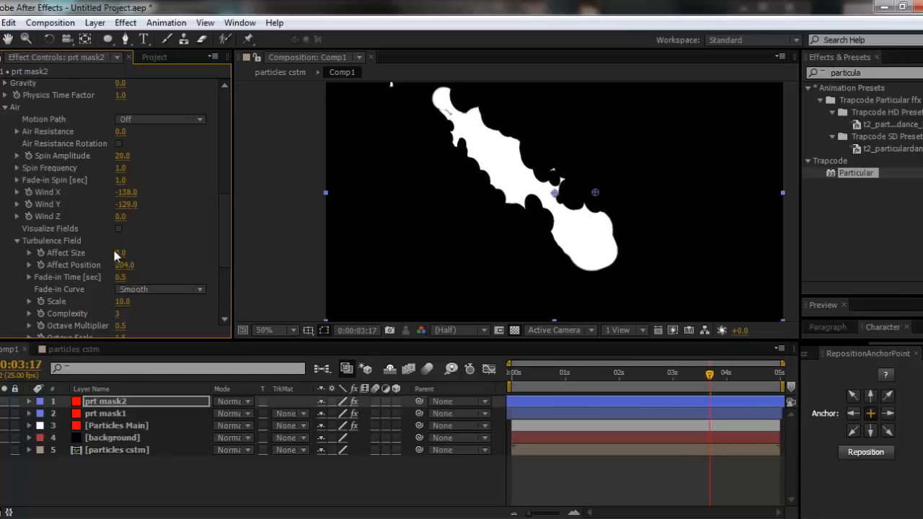
{"action": "left_click_drag", "start_coordinate": [127, 265], "coordinate": [101, 265]}
{"action": "left_click_drag", "start_coordinate": [521, 385], "coordinate": [744, 389]}
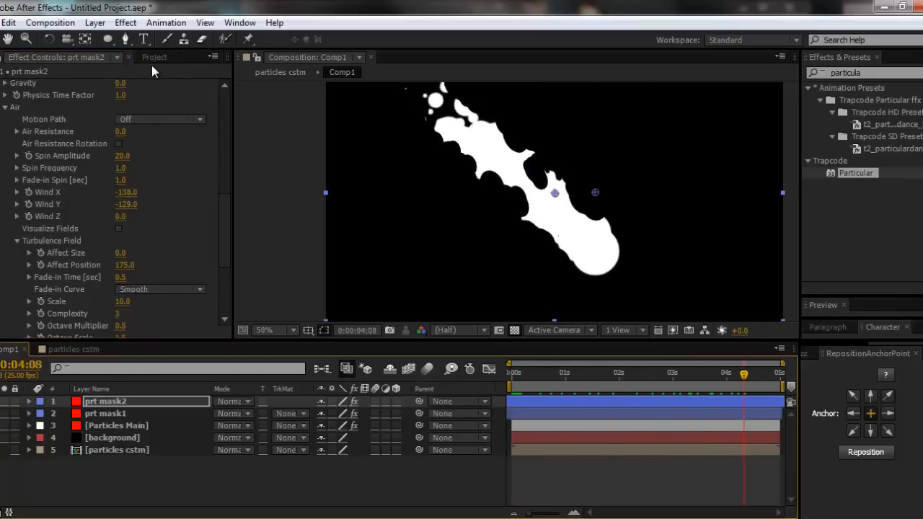
- Create a new composition, Comp2, from Comp1 in the project and scrub it to 0:00:02:20 to check the nested flame
{"action": "left_click", "coordinate": [153, 58]}
{"action": "left_click", "coordinate": [54, 255]}
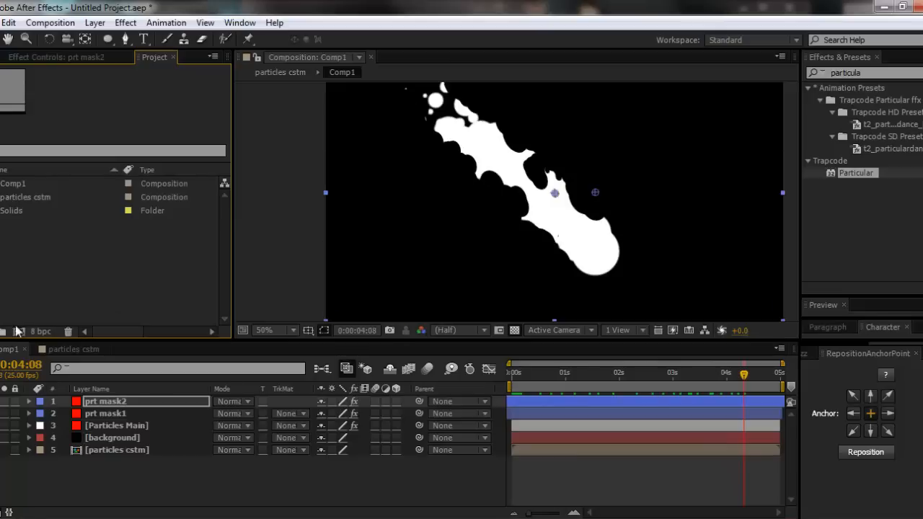
{"action": "left_click", "coordinate": [100, 478]}
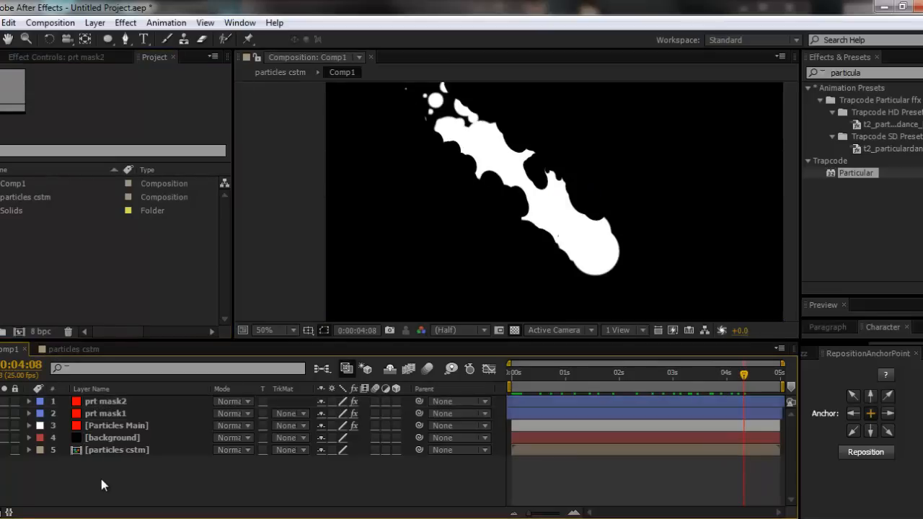
{"action": "left_click", "coordinate": [21, 256]}
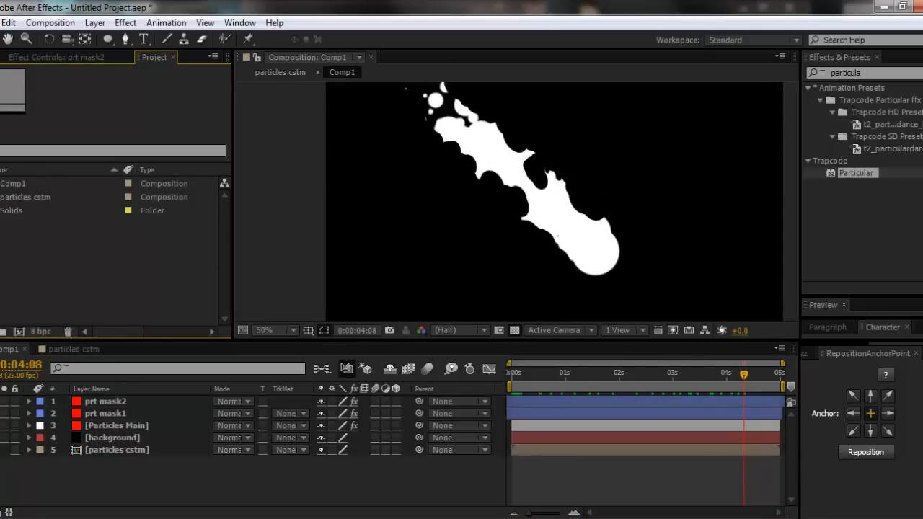
{"action": "left_click", "coordinate": [8, 185]}
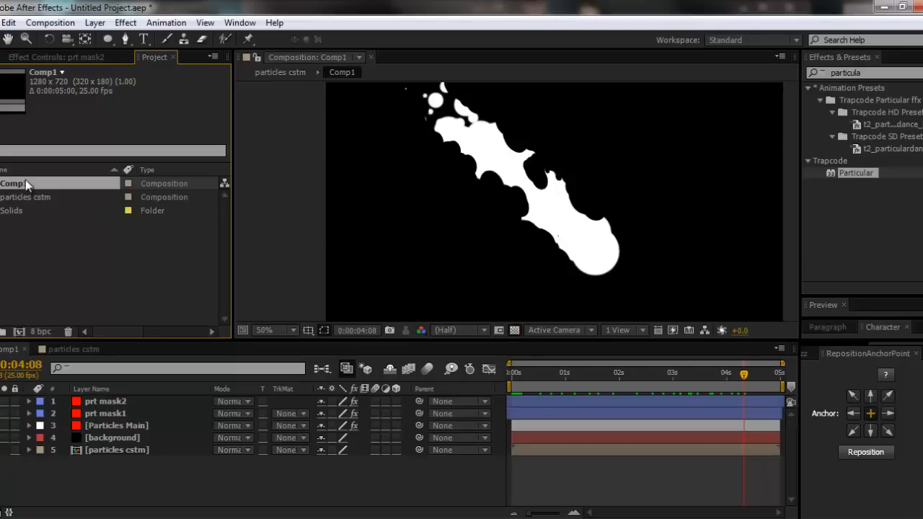
{"action": "left_click_drag", "start_coordinate": [25, 179], "coordinate": [34, 329]}
{"action": "left_click_drag", "start_coordinate": [20, 187], "coordinate": [20, 331]}
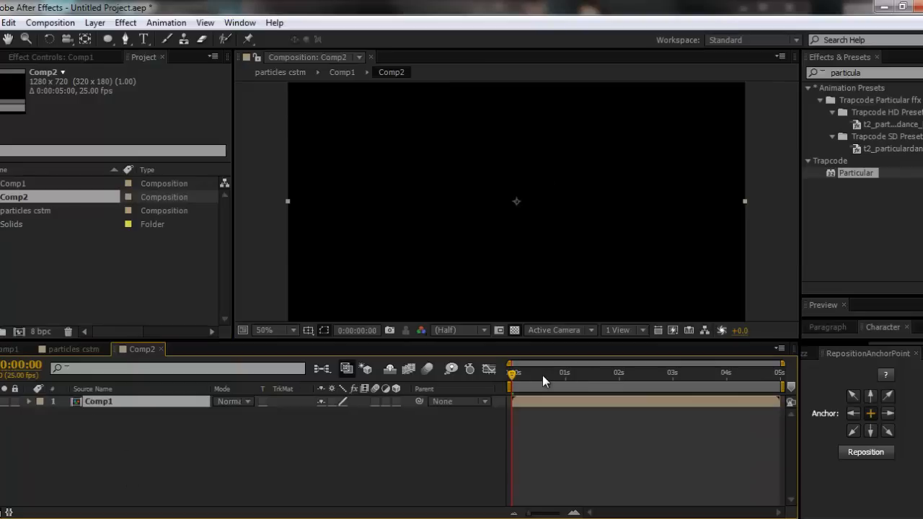
{"action": "left_click_drag", "start_coordinate": [542, 375], "coordinate": [621, 376]}
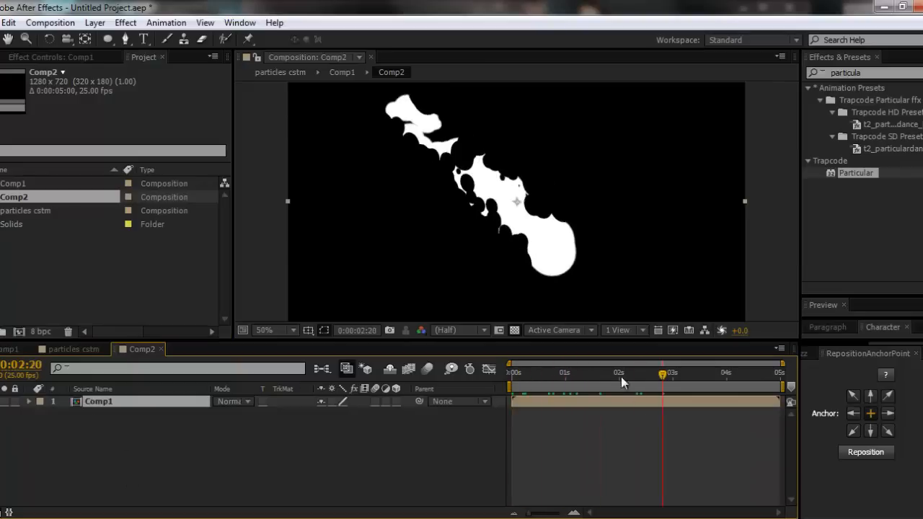
- Add a 1280 x 720 white solid named White Solid 2 to Comp2 and place it beneath the Comp1 layer
{"action": "left_click", "coordinate": [199, 420]}
{"action": "key", "text": "ctrl+y"}
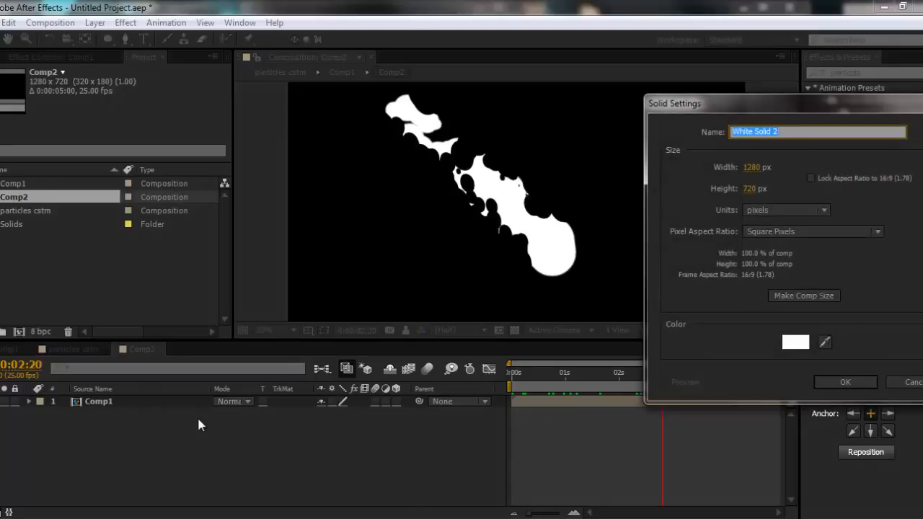
{"action": "left_click", "coordinate": [849, 385]}
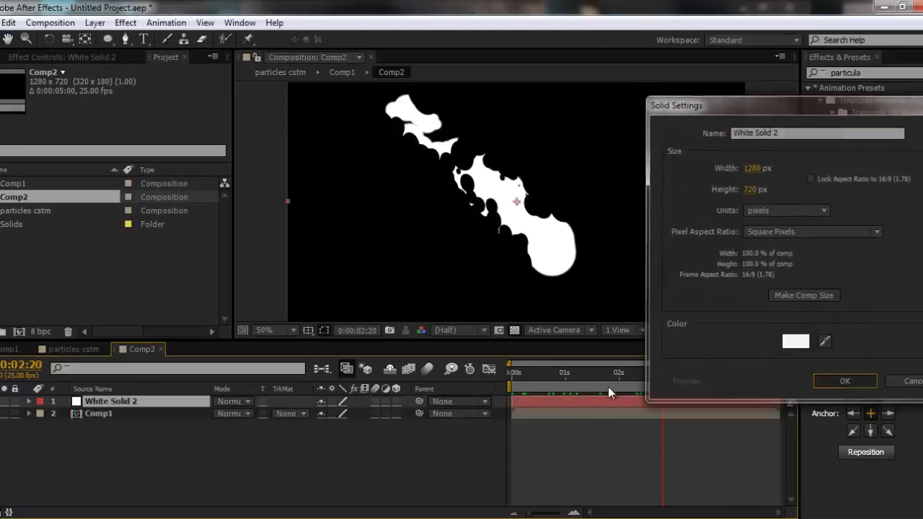
{"action": "left_click_drag", "start_coordinate": [102, 402], "coordinate": [113, 426]}
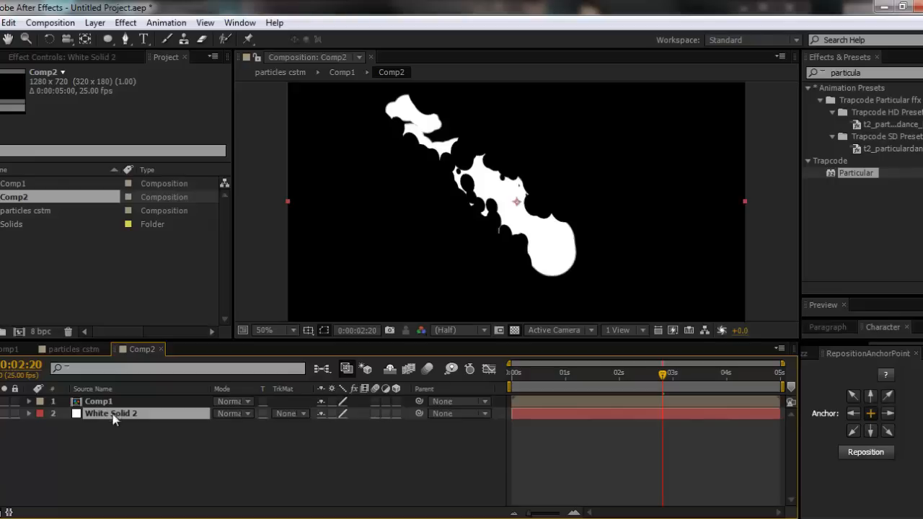
- Set White Solid 2's track matte to Luma Matte "Comp1" and scrub to 0:00:04:06 to check the cut-out flame
{"action": "left_click", "coordinate": [292, 413]}
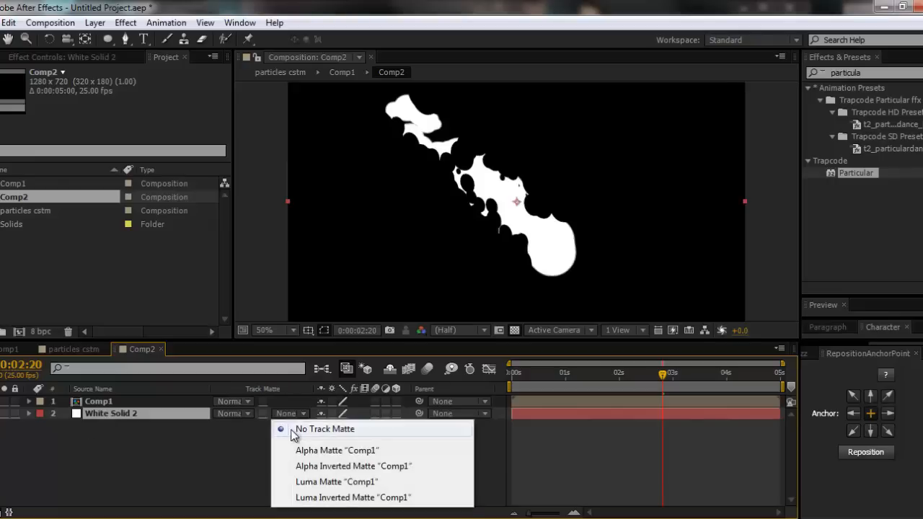
{"action": "left_click", "coordinate": [319, 482]}
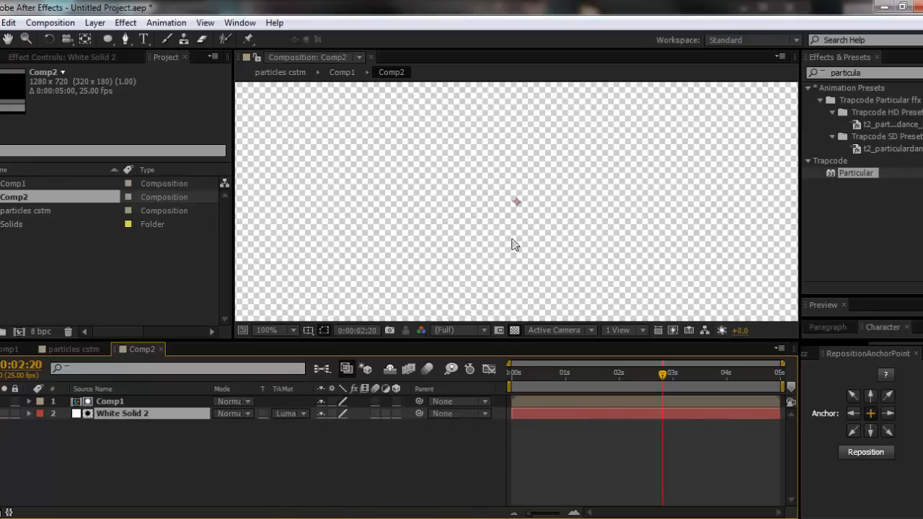
{"action": "left_click_drag", "start_coordinate": [516, 374], "coordinate": [738, 374]}
{"action": "left_click", "coordinate": [116, 442]}
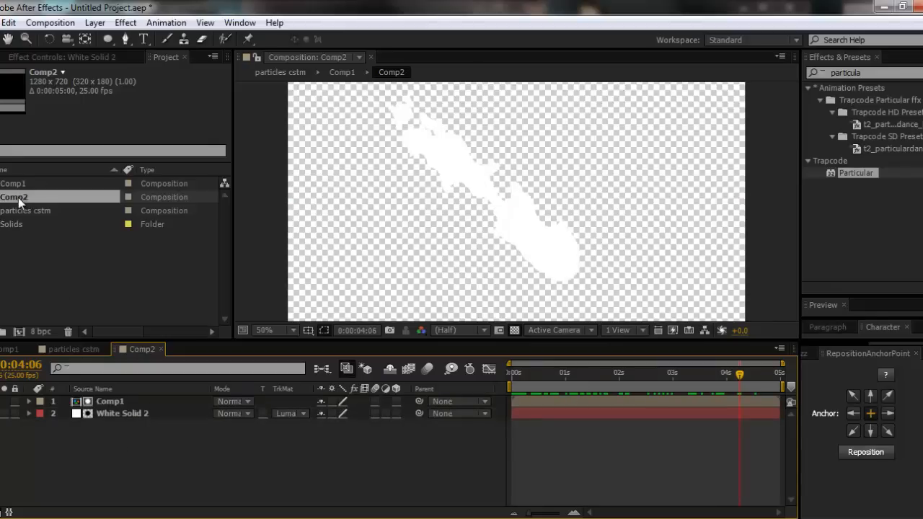
- Create a new composition, Comp3, from Comp2 in the project
{"action": "left_click_drag", "start_coordinate": [18, 198], "coordinate": [21, 331]}
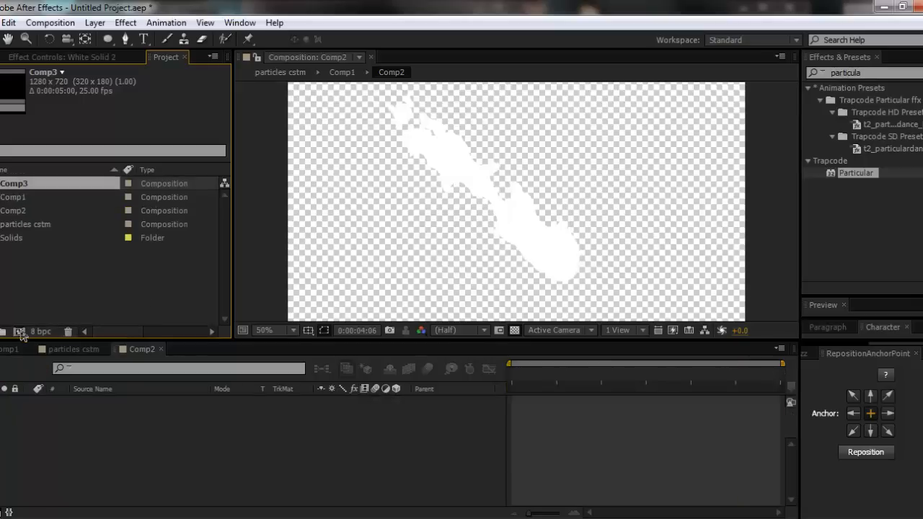
{"action": "left_click", "coordinate": [135, 415]}
{"action": "left_click", "coordinate": [120, 405]}
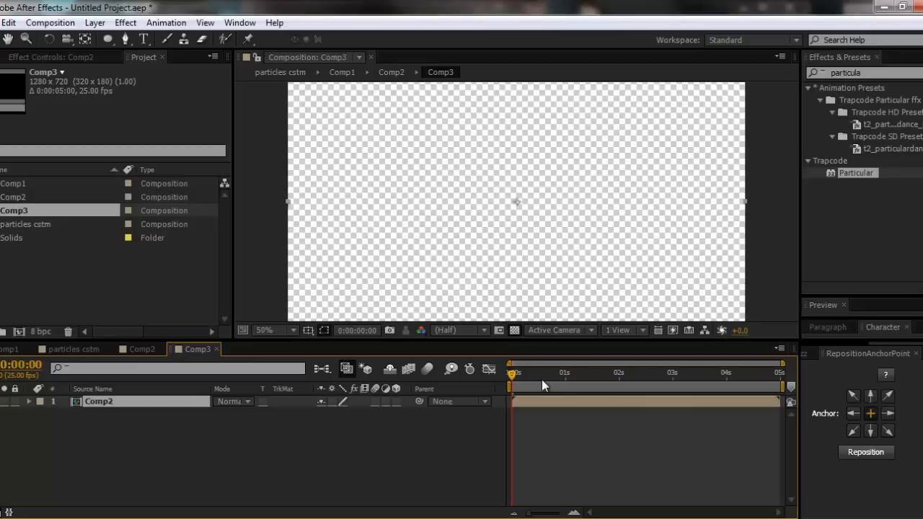
- Shift the Comp2 layer about 0.6 seconds earlier so the flame already burns at the first frame, and turn off the transparency grid
{"action": "left_click_drag", "start_coordinate": [529, 375], "coordinate": [508, 378]}
{"action": "left_click_drag", "start_coordinate": [604, 402], "coordinate": [574, 402]}
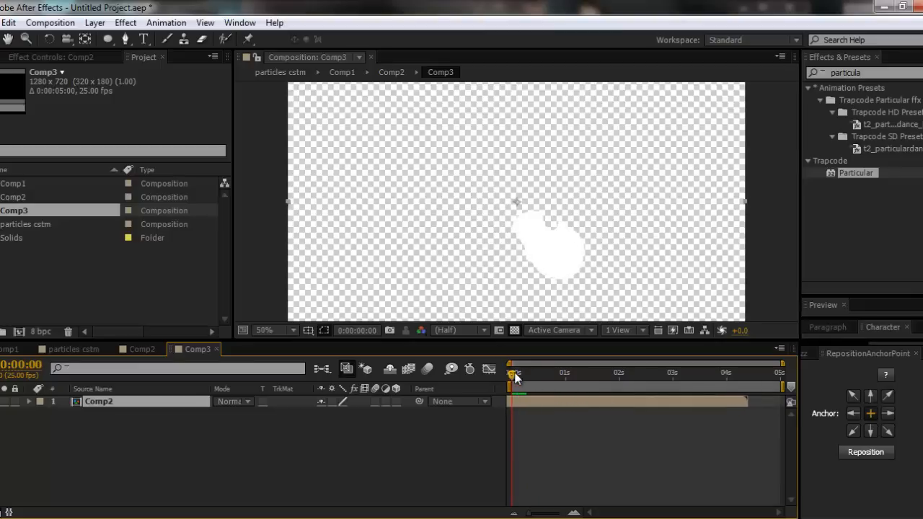
{"action": "left_click_drag", "start_coordinate": [514, 376], "coordinate": [537, 375]}
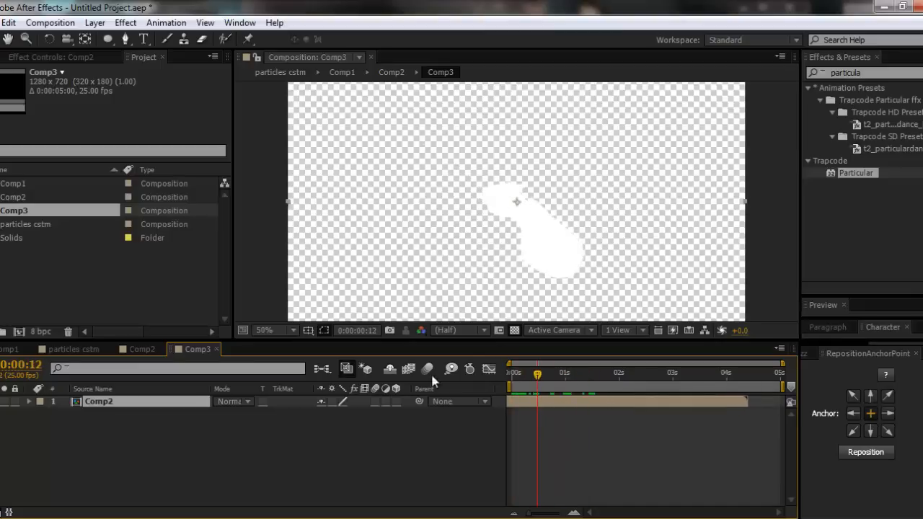
{"action": "left_click", "coordinate": [514, 331]}
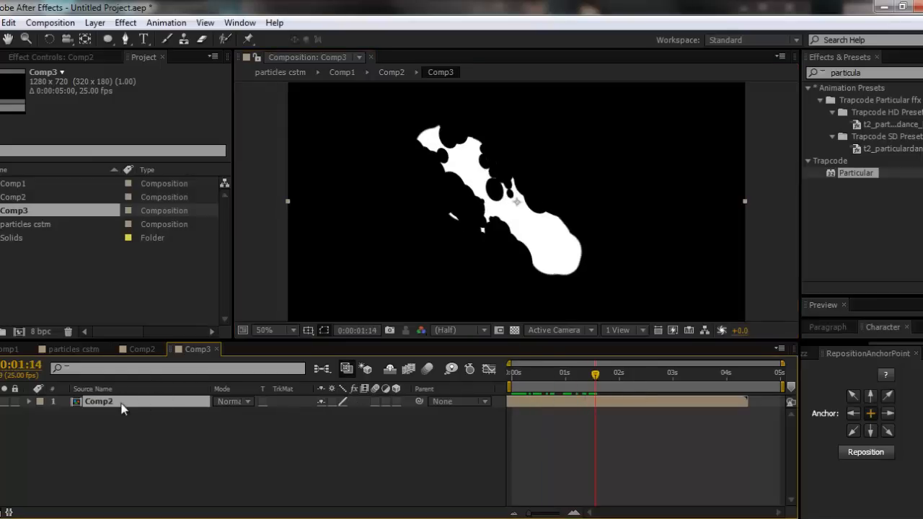
- Duplicate the Comp2 layer in Comp3 and set the duplicate's scale to 70%
{"action": "key", "text": "ctrl+d"}
{"action": "key", "text": "s"}
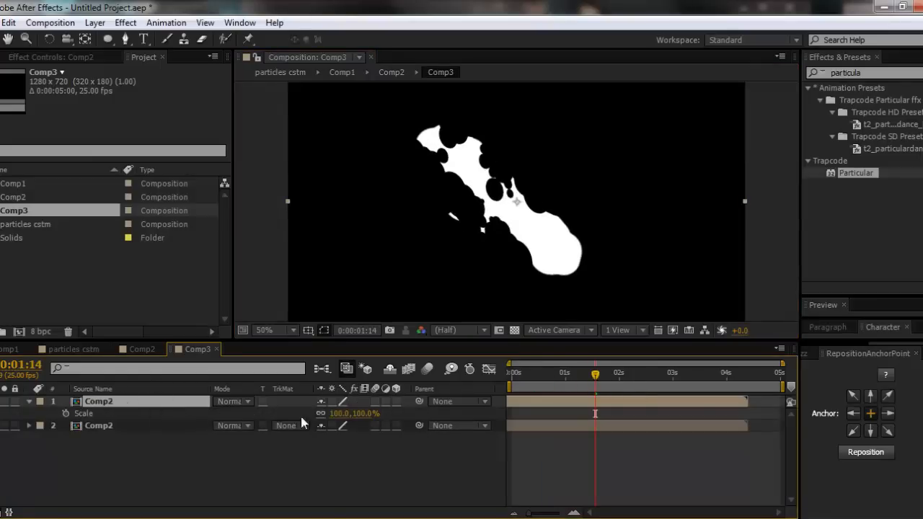
{"action": "left_click", "coordinate": [362, 414]}
{"action": "type", "text": "70"}
{"action": "key", "text": "Return"}
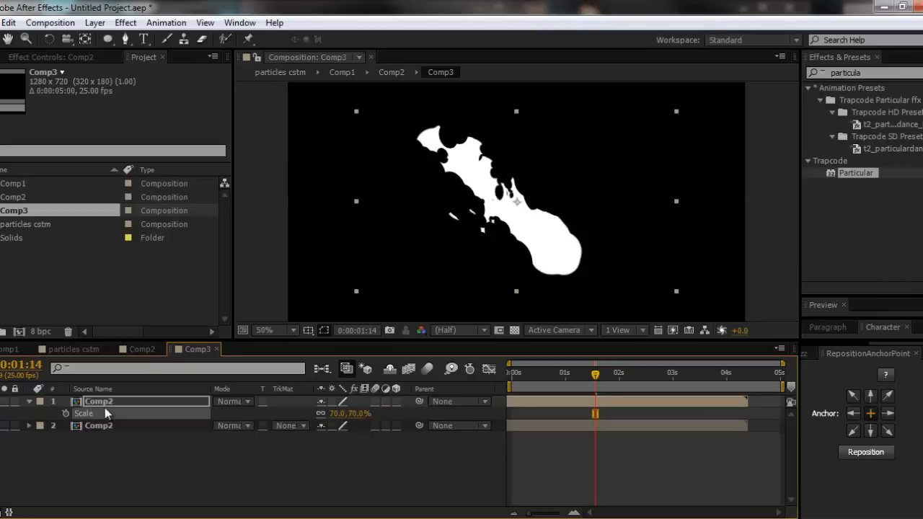
- Rotate the smaller flame slightly clockwise, position it as a branch along the main flame's upper right side, and check it at 0:00:03:09
{"action": "left_click", "coordinate": [455, 252]}
{"action": "mouse_move", "coordinate": [527, 231]}
{"action": "left_mouse_down"}
{"action": "mouse_move", "coordinate": [546, 221]}
{"action": "mouse_move", "coordinate": [514, 239]}
{"action": "mouse_move", "coordinate": [523, 248]}
{"action": "left_mouse_up"}
{"action": "key", "text": "w"}
{"action": "left_click_drag", "start_coordinate": [650, 228], "coordinate": [647, 247]}
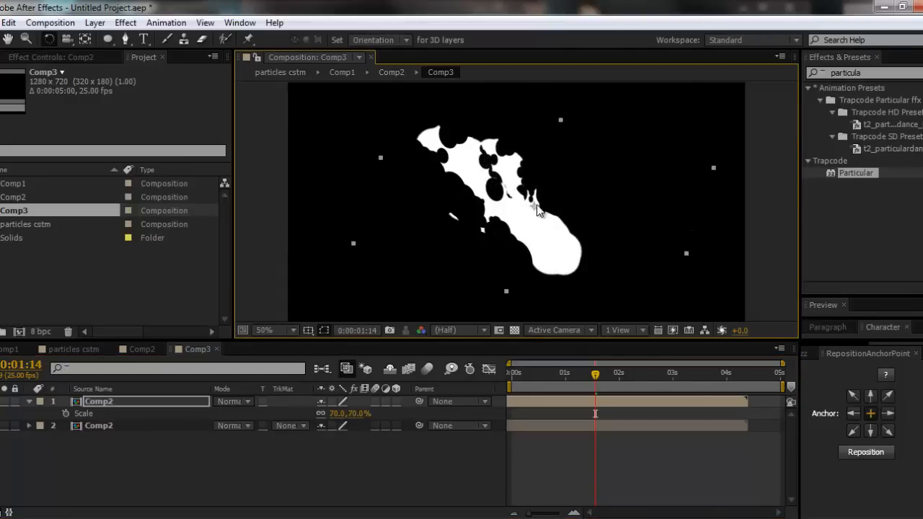
{"action": "key", "text": "v"}
{"action": "mouse_move", "coordinate": [516, 180]}
{"action": "left_mouse_down"}
{"action": "mouse_move", "coordinate": [528, 194]}
{"action": "mouse_move", "coordinate": [524, 181]}
{"action": "left_mouse_up"}
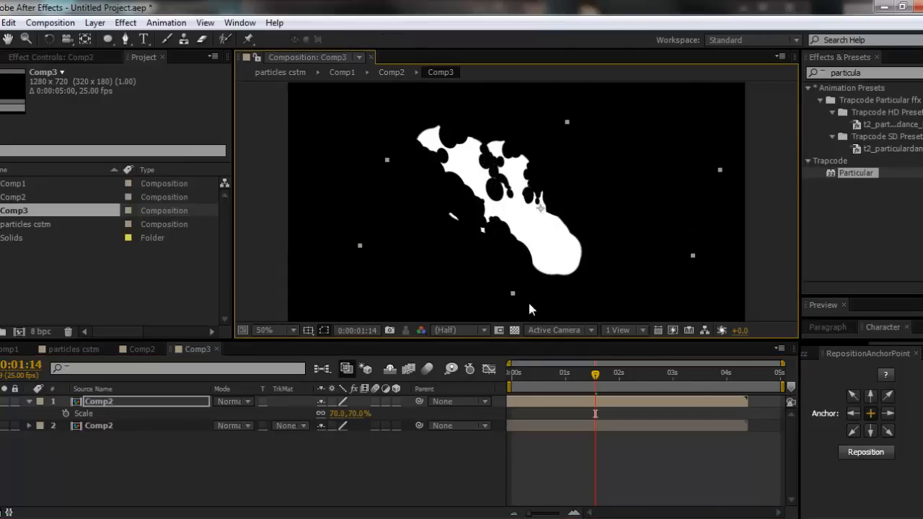
{"action": "left_click_drag", "start_coordinate": [523, 382], "coordinate": [693, 380]}
{"action": "left_click", "coordinate": [135, 474]}
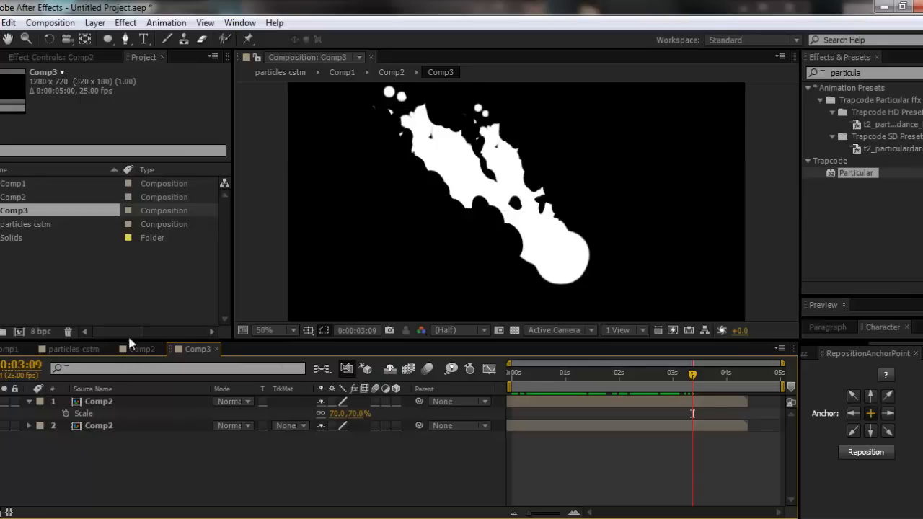
- Examine the fire in the ninja reference video, and return to the After Effects project
{"action": "left_click", "coordinate": [101, 295]}
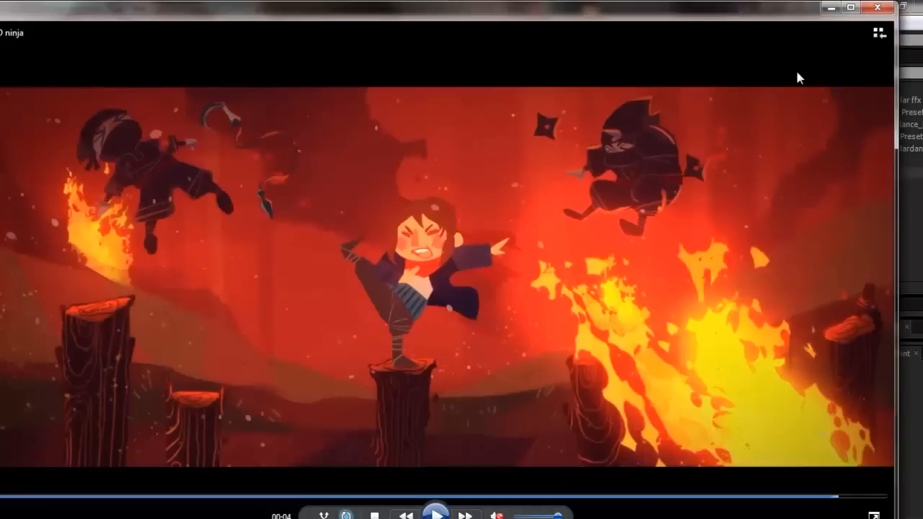
{"action": "left_click", "coordinate": [830, 8]}
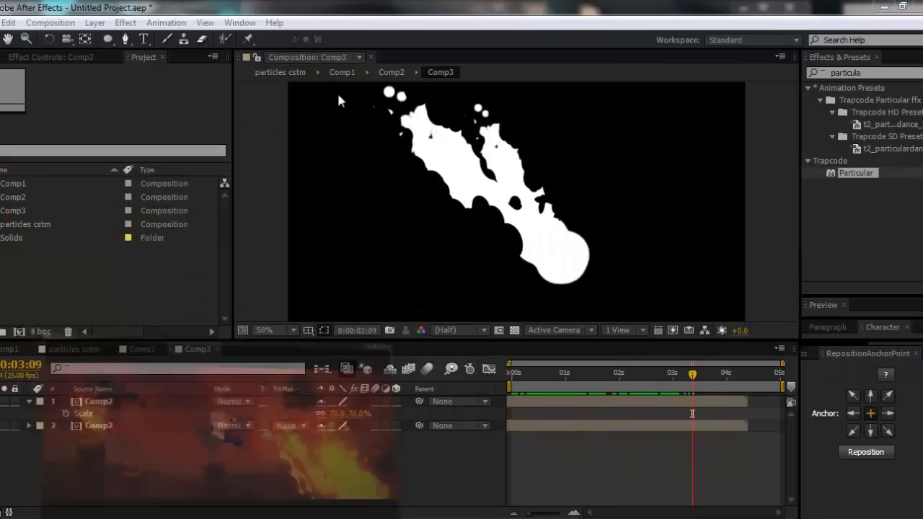
{"action": "left_click", "coordinate": [17, 212]}
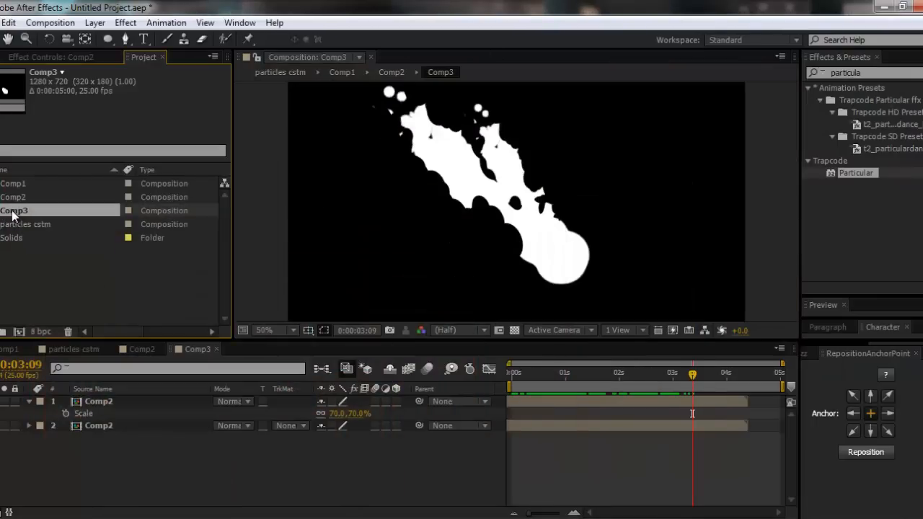
{"action": "left_click", "coordinate": [44, 305]}
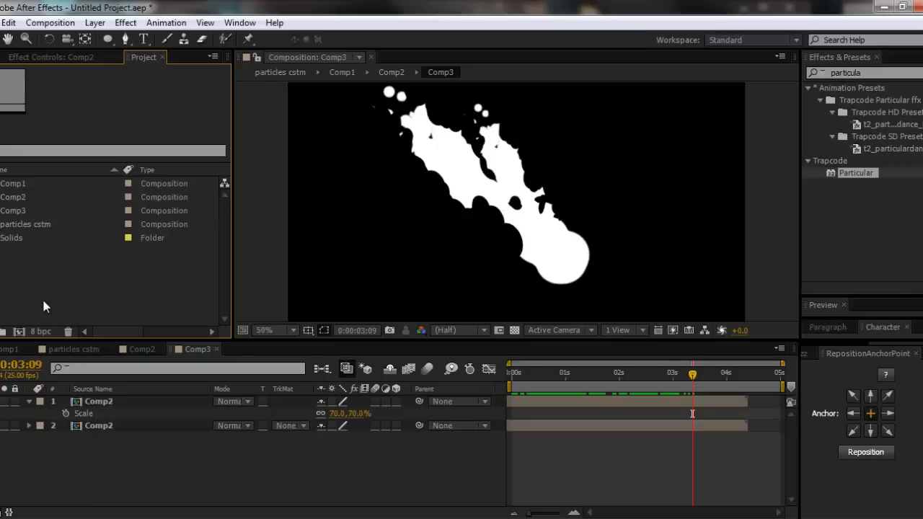
- Create a new five-second composition named Comp 1 with the HDV/HDTV 720 25 preset
{"action": "key", "text": "ctrl+n"}
{"action": "left_click", "coordinate": [387, 205]}
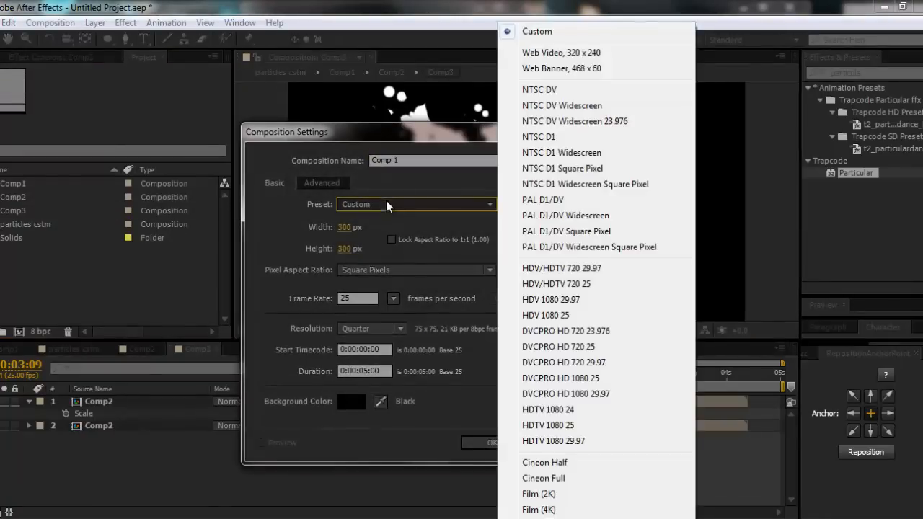
{"action": "left_click", "coordinate": [591, 283]}
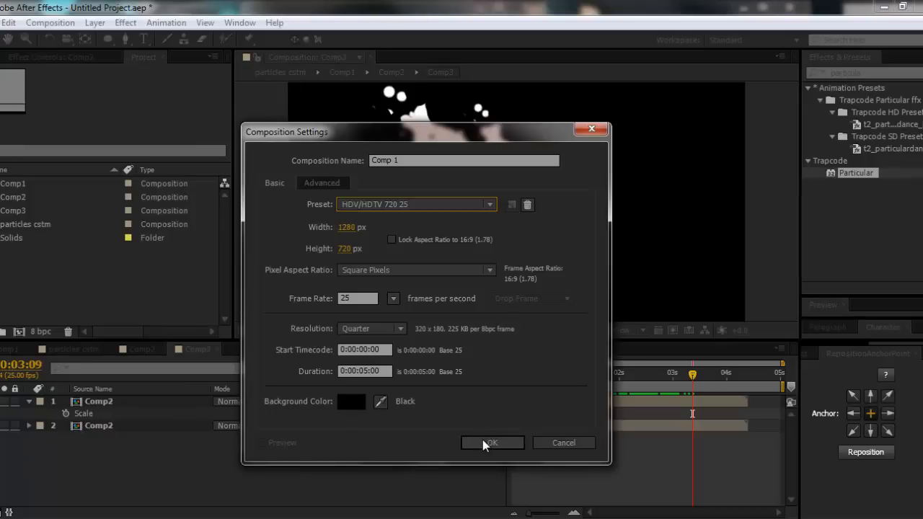
{"action": "left_click", "coordinate": [484, 442]}
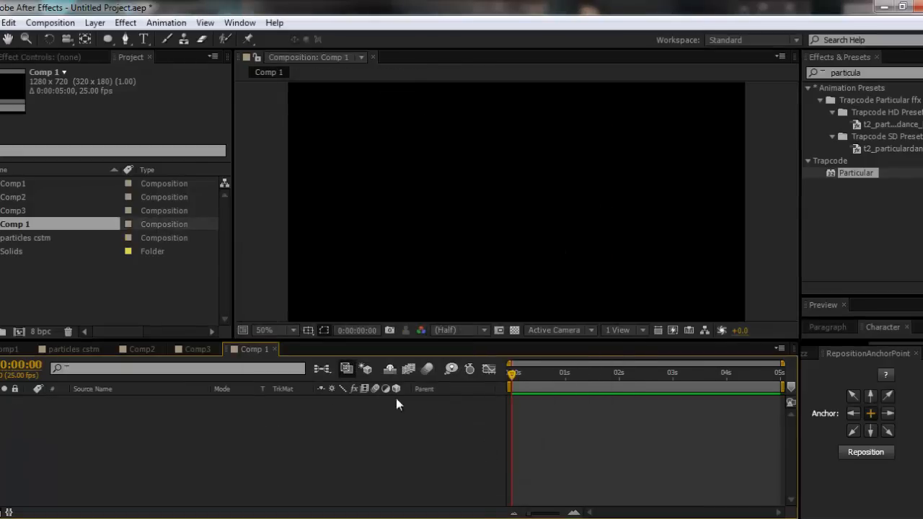
- Add a 1280 x 720 dark red (3E0505) solid named bg to Comp 1
{"action": "left_click", "coordinate": [16, 211]}
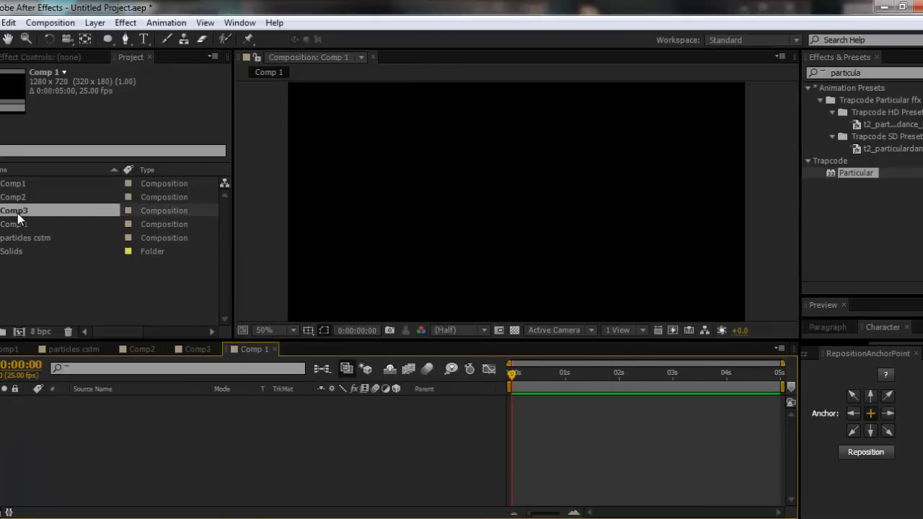
{"action": "left_click", "coordinate": [139, 409]}
{"action": "key", "text": "ctrl+y"}
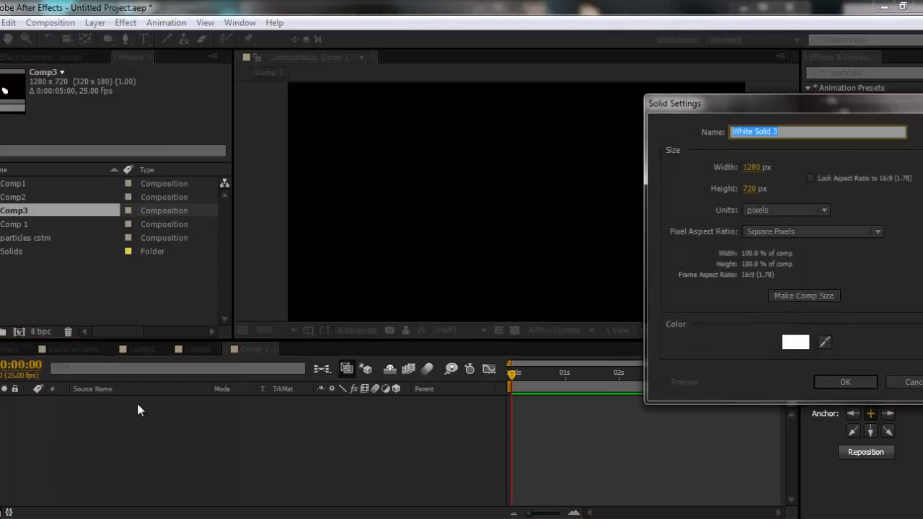
{"action": "type", "text": "bg"}
{"action": "left_click", "coordinate": [796, 343]}
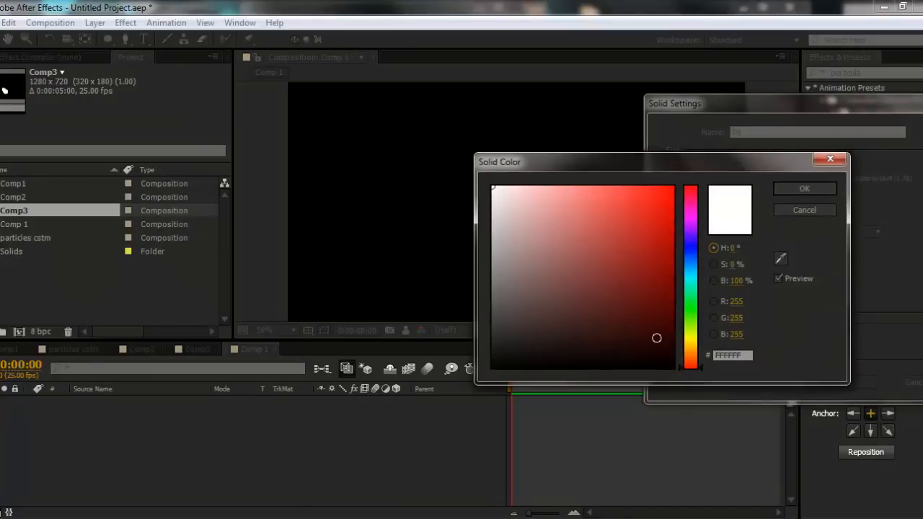
{"action": "left_click_drag", "start_coordinate": [656, 338], "coordinate": [660, 319]}
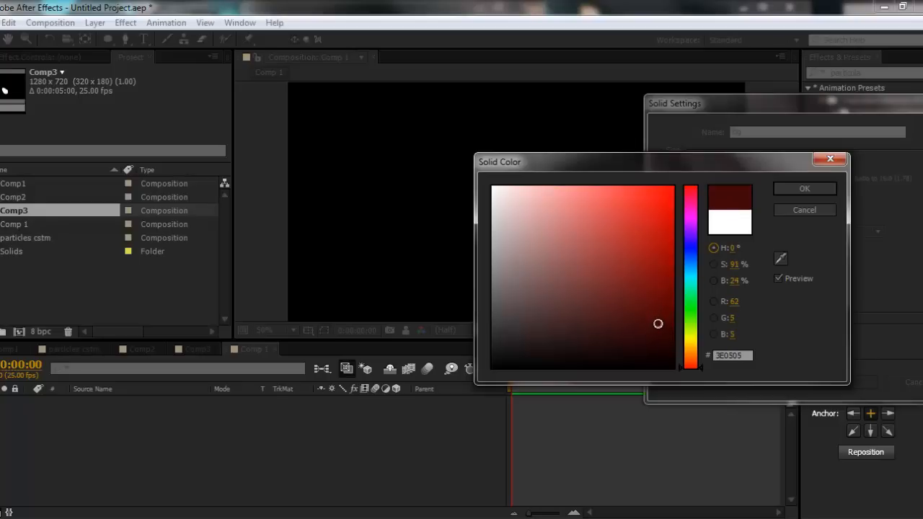
{"action": "left_click", "coordinate": [806, 187]}
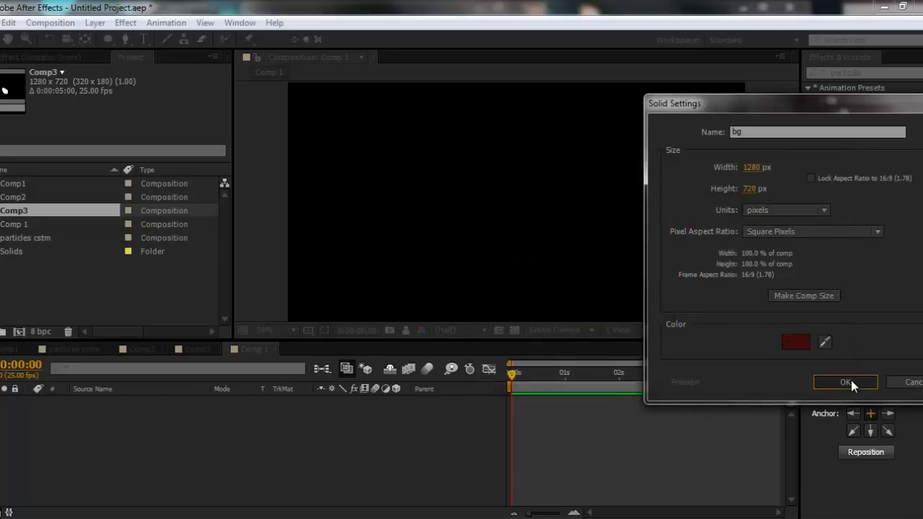
{"action": "left_click", "coordinate": [848, 381]}
{"action": "left_click", "coordinate": [176, 450]}
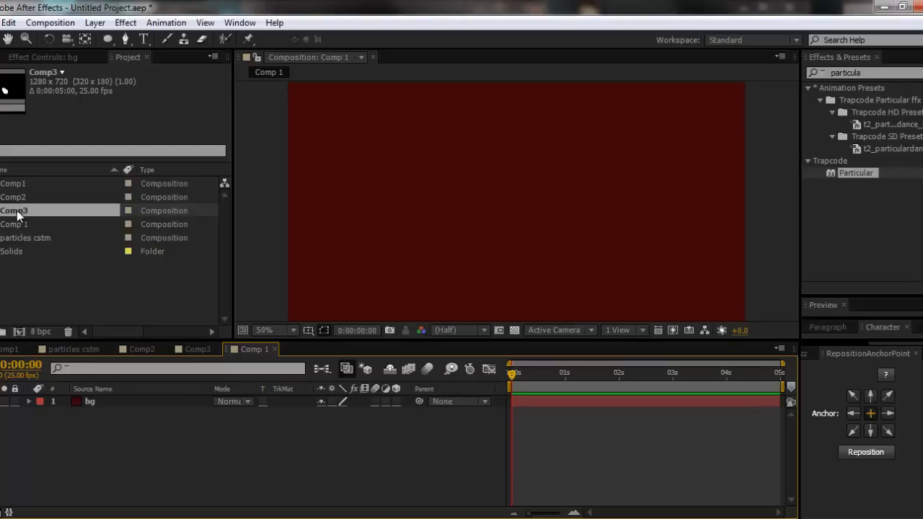
- Place Comp3 above the bg layer, shift it about 1.5 seconds earlier in time, and rename the layer fire
{"action": "left_click_drag", "start_coordinate": [19, 213], "coordinate": [71, 399]}
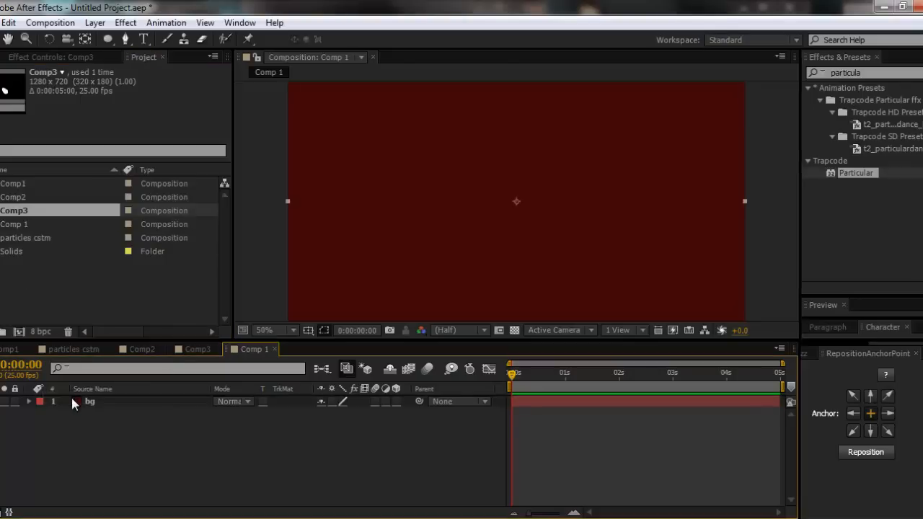
{"action": "left_click_drag", "start_coordinate": [601, 405], "coordinate": [525, 405]}
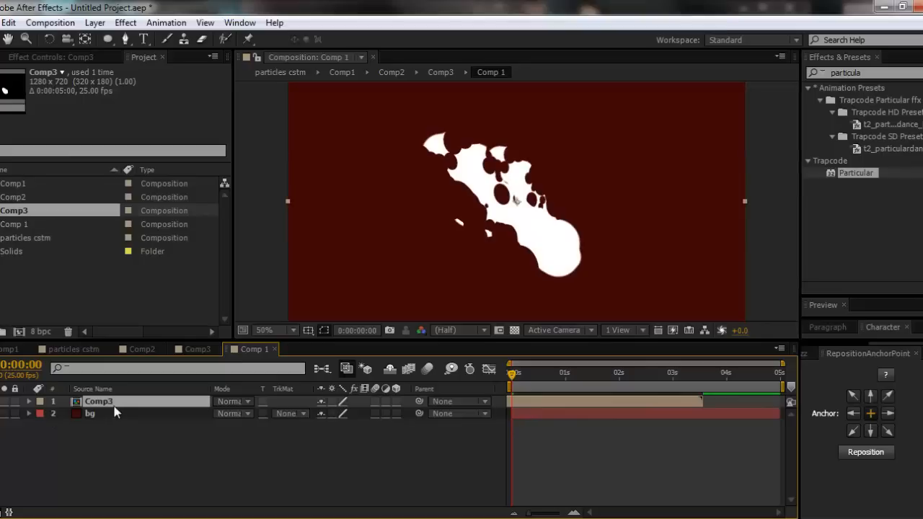
{"action": "key", "text": "Return"}
{"action": "type", "text": "fire"}
{"action": "key", "text": "Return"}
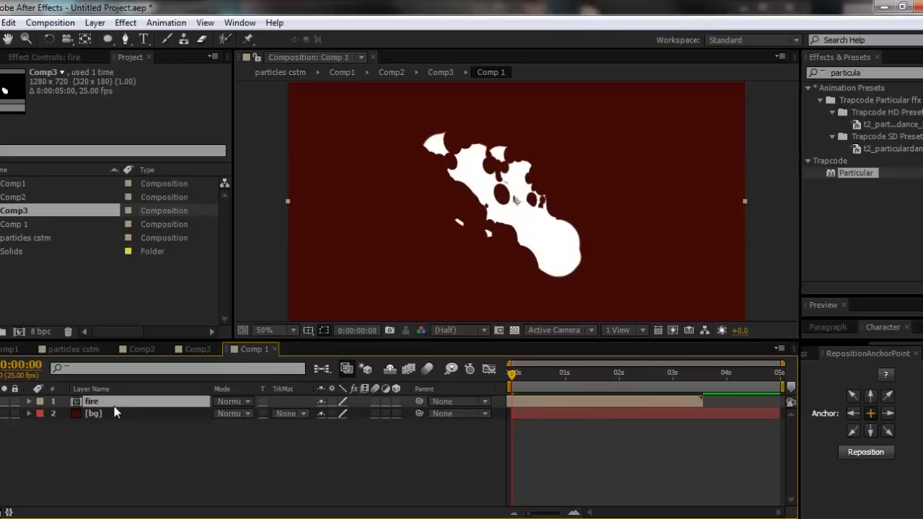
- Move the fire layer down and slightly right so the frame's lower edge cuts off the flame's base, and check it at 0:00:00:23
{"action": "key", "text": "comma"}
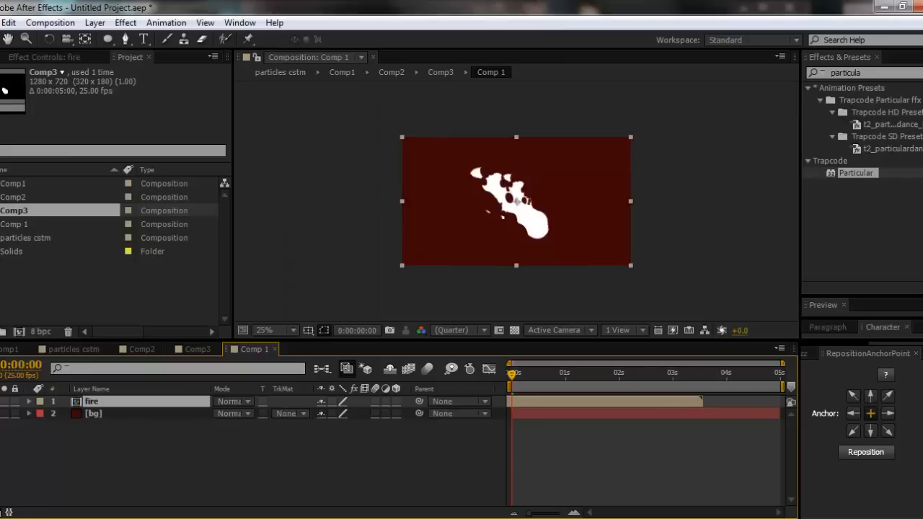
{"action": "left_click", "coordinate": [333, 401]}
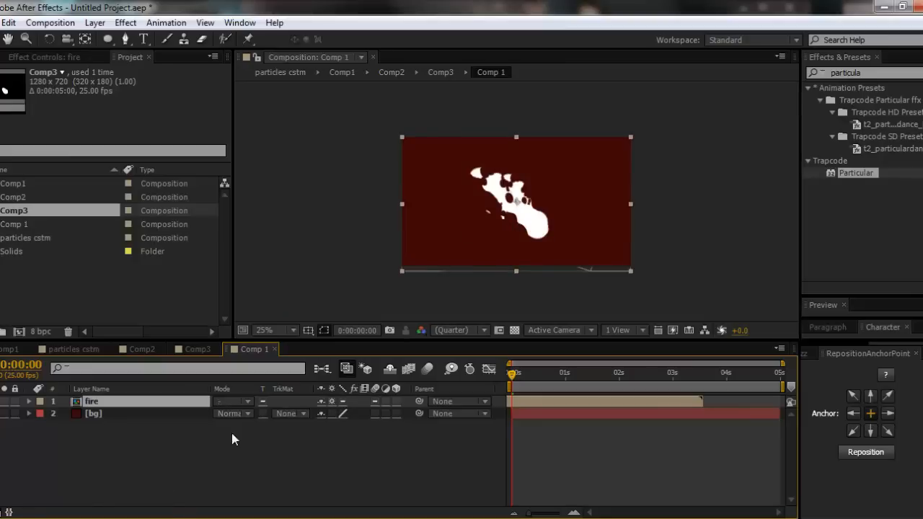
{"action": "left_click", "coordinate": [333, 402]}
{"action": "left_click_drag", "start_coordinate": [532, 223], "coordinate": [511, 188]}
{"action": "scroll", "coordinate": [568, 258], "scroll_direction": "up", "scroll_amount": 1}
{"action": "left_click_drag", "start_coordinate": [514, 377], "coordinate": [563, 384]}
{"action": "scroll", "coordinate": [524, 179], "scroll_direction": "down", "scroll_amount": 1}
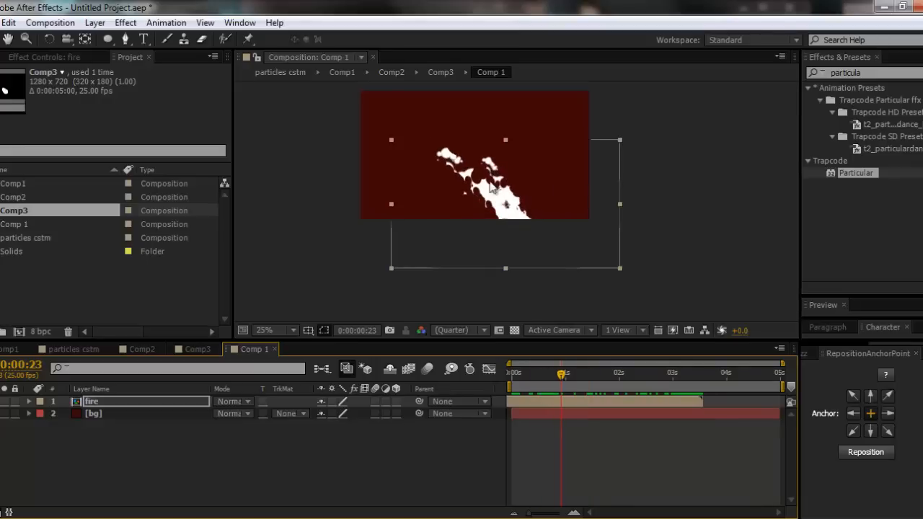
{"action": "key", "text": "period"}
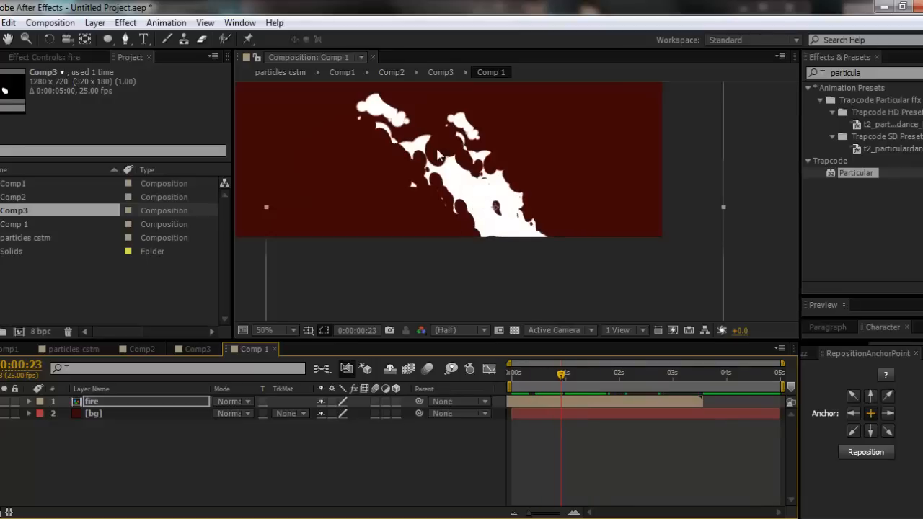
- Glance at the fire colours in the reference video, and apply the Tint effect to the fire layer
{"action": "left_click", "coordinate": [901, 72]}
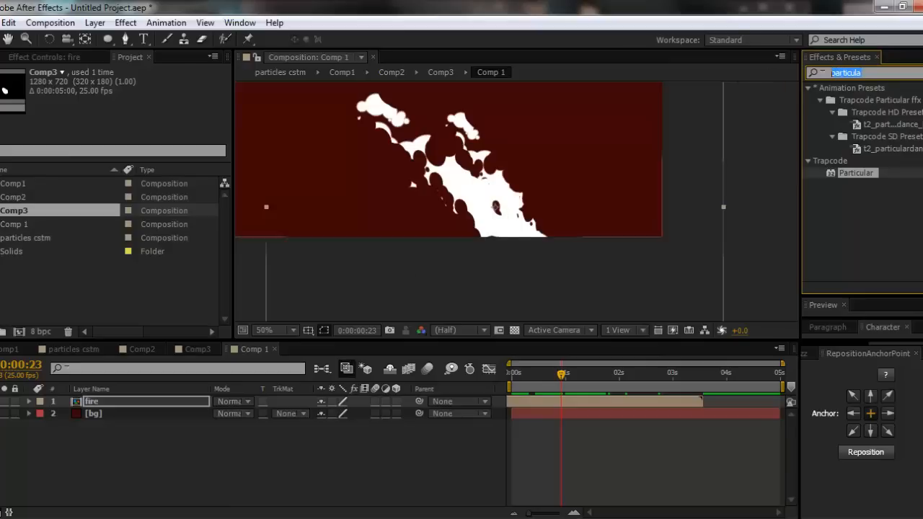
{"action": "left_click", "coordinate": [180, 518]}
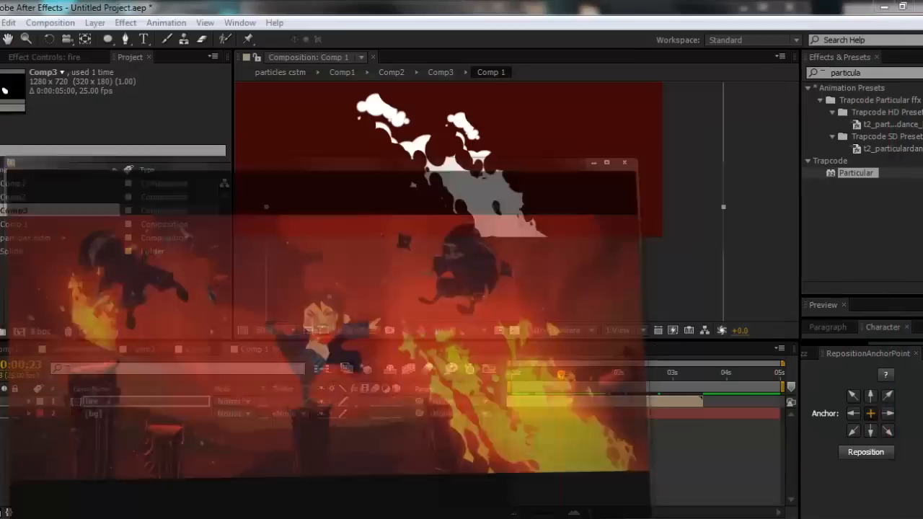
{"action": "type", "text": "tint"}
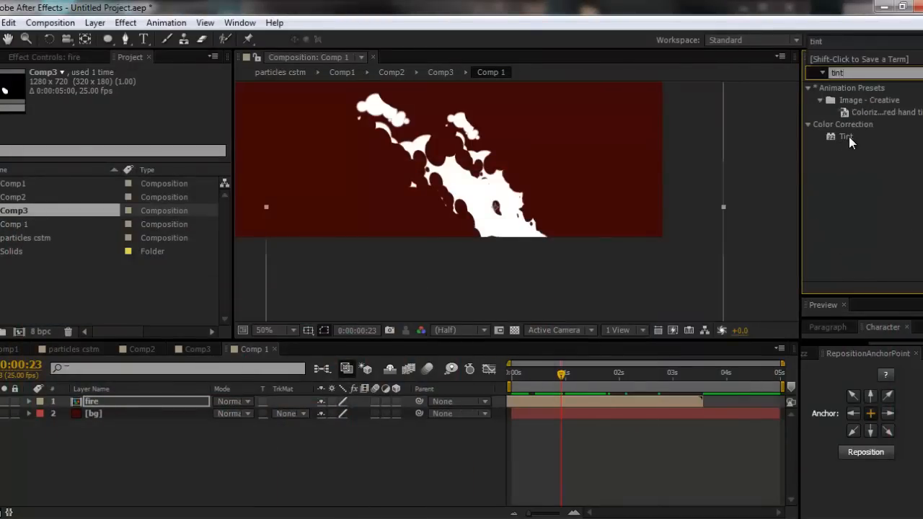
{"action": "left_click_drag", "start_coordinate": [848, 138], "coordinate": [479, 199]}
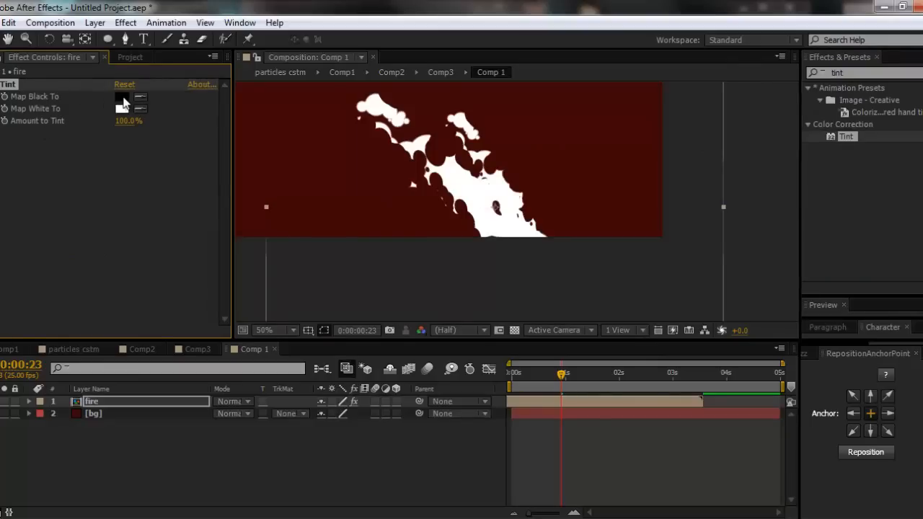
- Set the Tint effect's Map Black To colour to orange, E86809
{"action": "left_click", "coordinate": [122, 98]}
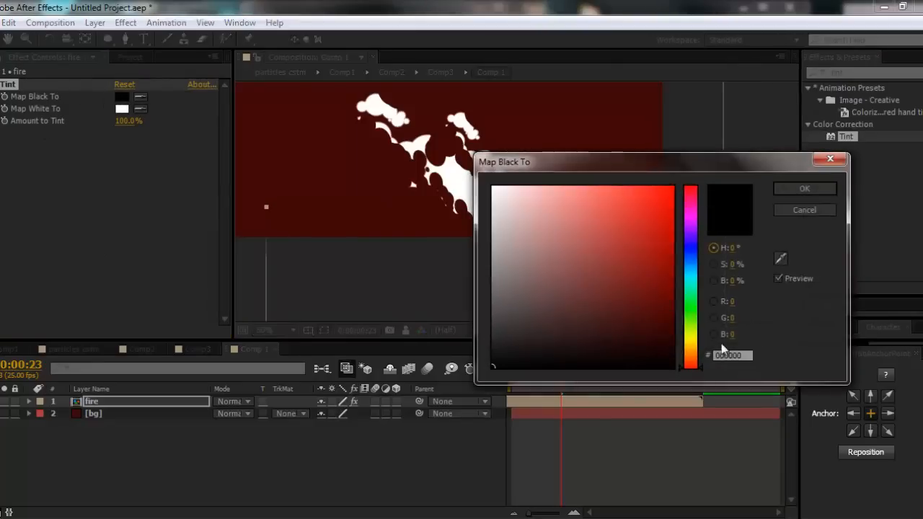
{"action": "left_click_drag", "start_coordinate": [692, 358], "coordinate": [690, 355]}
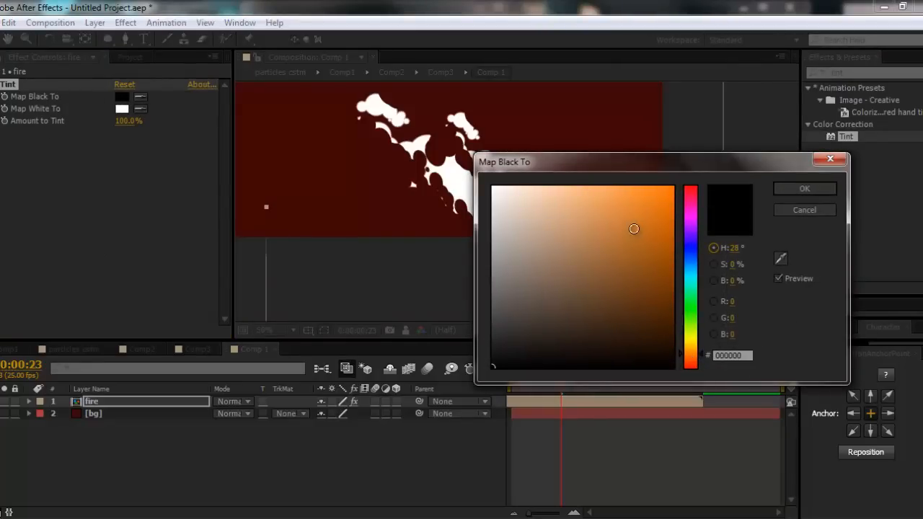
{"action": "left_click", "coordinate": [668, 217]}
{"action": "left_click_drag", "start_coordinate": [678, 168], "coordinate": [749, 163]}
{"action": "mouse_move", "coordinate": [739, 211]}
{"action": "left_mouse_down"}
{"action": "mouse_move", "coordinate": [723, 233]}
{"action": "mouse_move", "coordinate": [742, 233]}
{"action": "mouse_move", "coordinate": [736, 199]}
{"action": "left_mouse_up"}
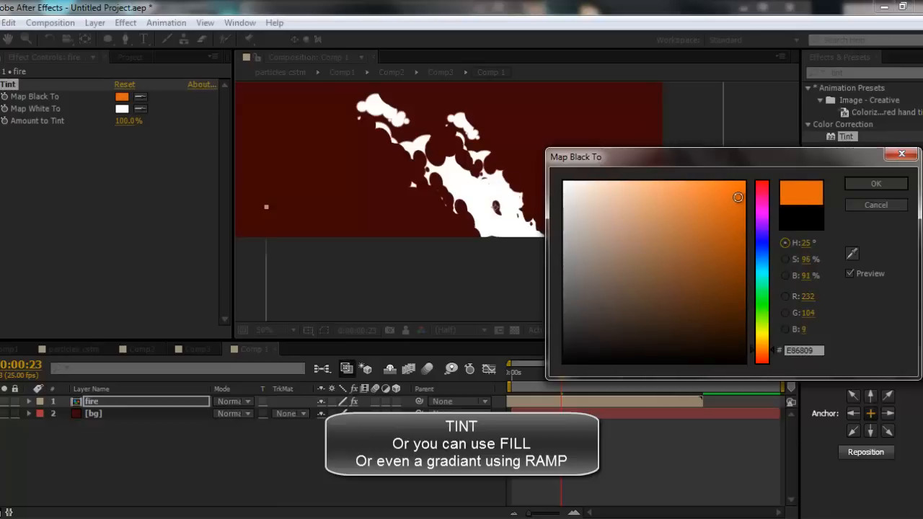
{"action": "left_click", "coordinate": [870, 187]}
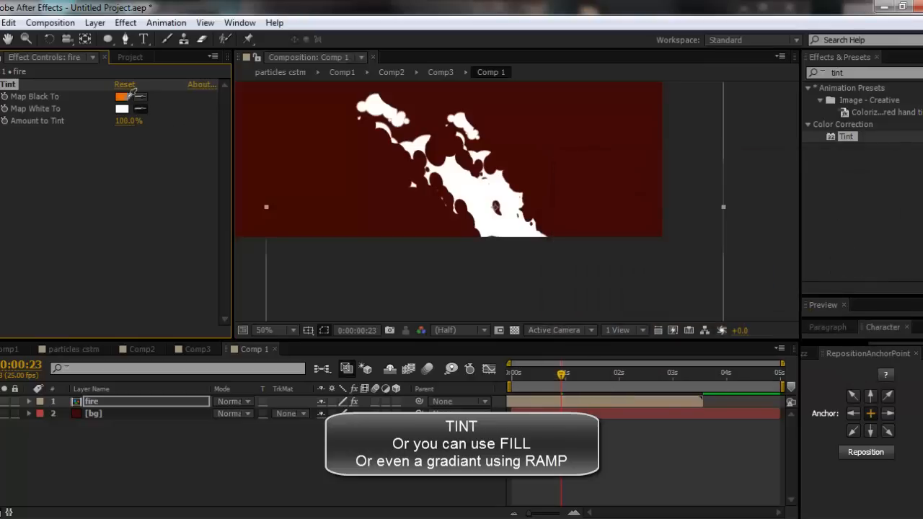
- Match the Tint effect's Map White To colour to the Map Black To orange, E86809
{"action": "left_click", "coordinate": [124, 97]}
{"action": "left_click", "coordinate": [125, 109]}
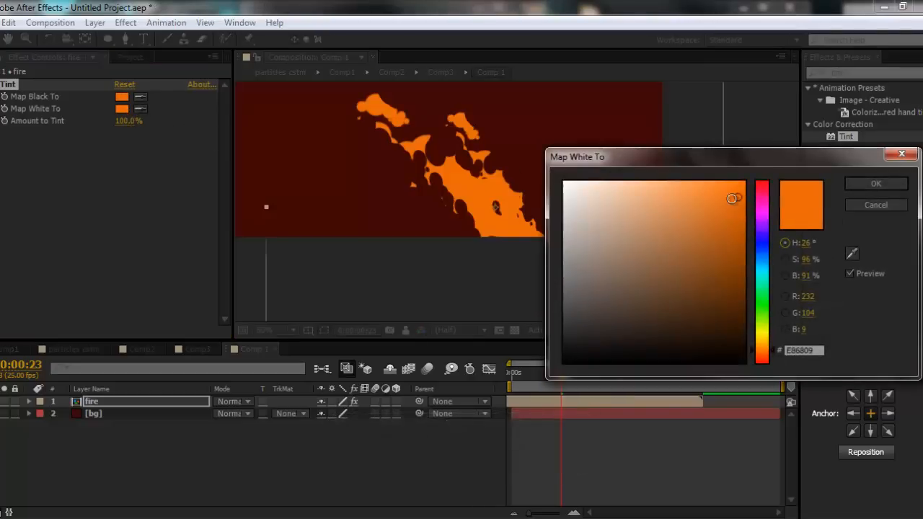
{"action": "left_click", "coordinate": [875, 184]}
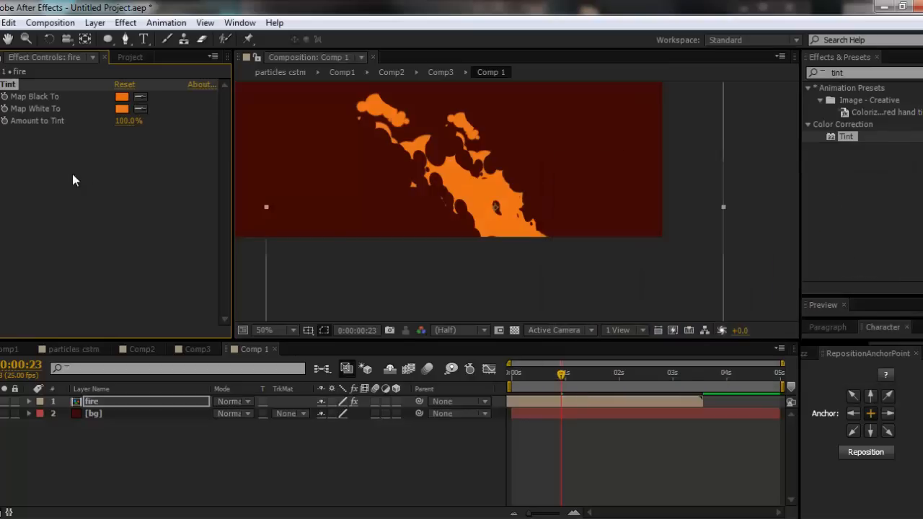
{"action": "left_click", "coordinate": [99, 226]}
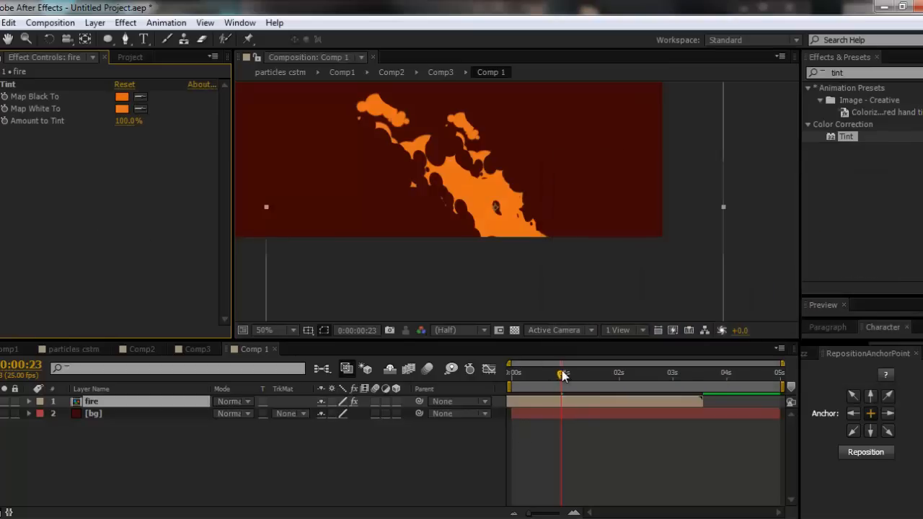
- Duplicate the fire layer at 0:00:00:12, offset the copy up and to the right, and start it about 0.6 seconds later
{"action": "left_click_drag", "start_coordinate": [562, 374], "coordinate": [540, 380]}
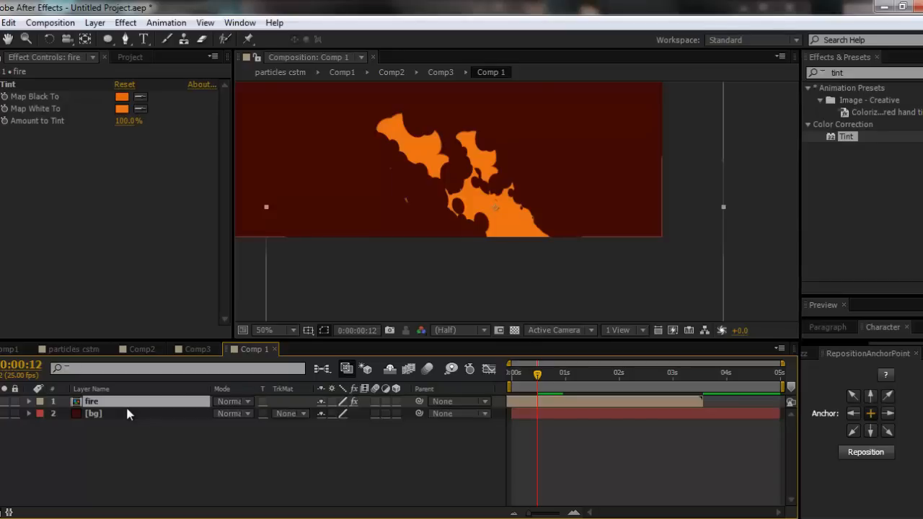
{"action": "key", "text": "ctrl+d"}
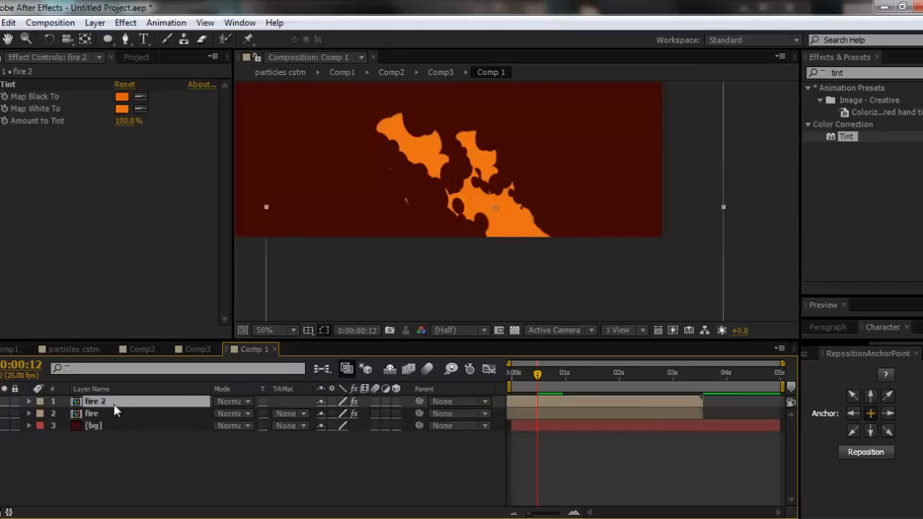
{"action": "left_click_drag", "start_coordinate": [515, 233], "coordinate": [542, 213]}
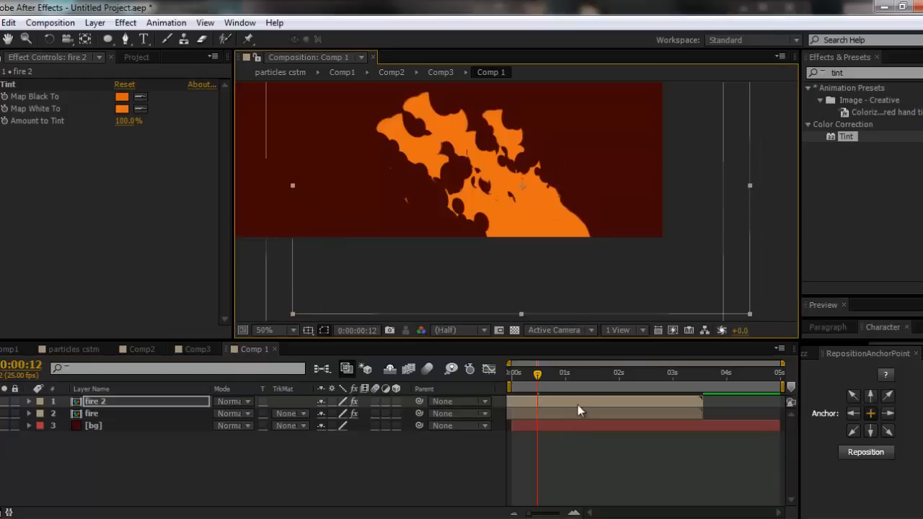
{"action": "left_click_drag", "start_coordinate": [582, 401], "coordinate": [601, 401]}
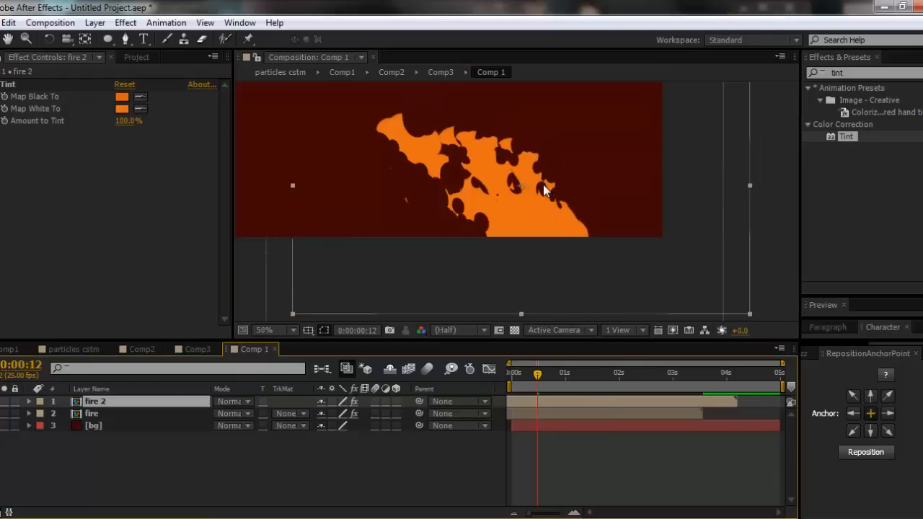
- Rotate fire 2 about 14 degrees counterclockwise, position it over the original flame's lower left side, and check the motion up to 0:00:01:03
{"action": "left_click_drag", "start_coordinate": [539, 208], "coordinate": [555, 207]}
{"action": "key", "text": "w"}
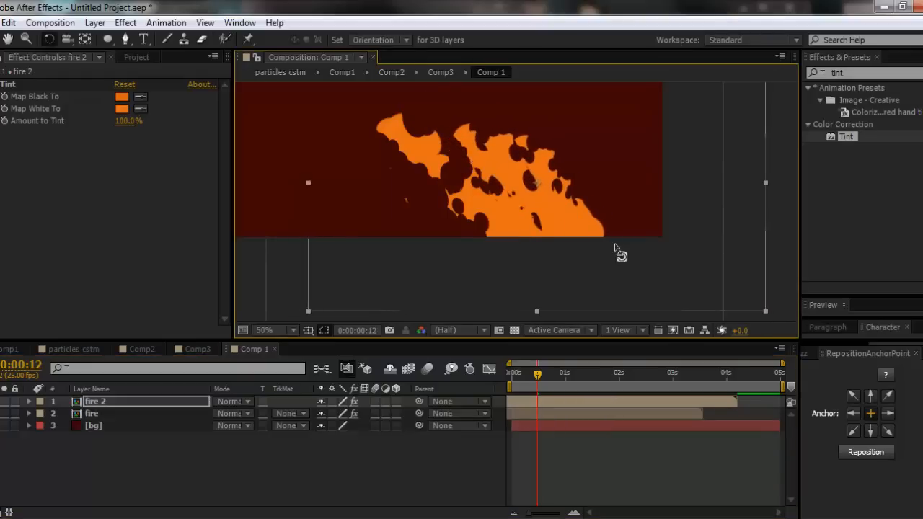
{"action": "left_click_drag", "start_coordinate": [618, 252], "coordinate": [495, 233]}
{"action": "key", "text": "v"}
{"action": "left_click", "coordinate": [528, 370]}
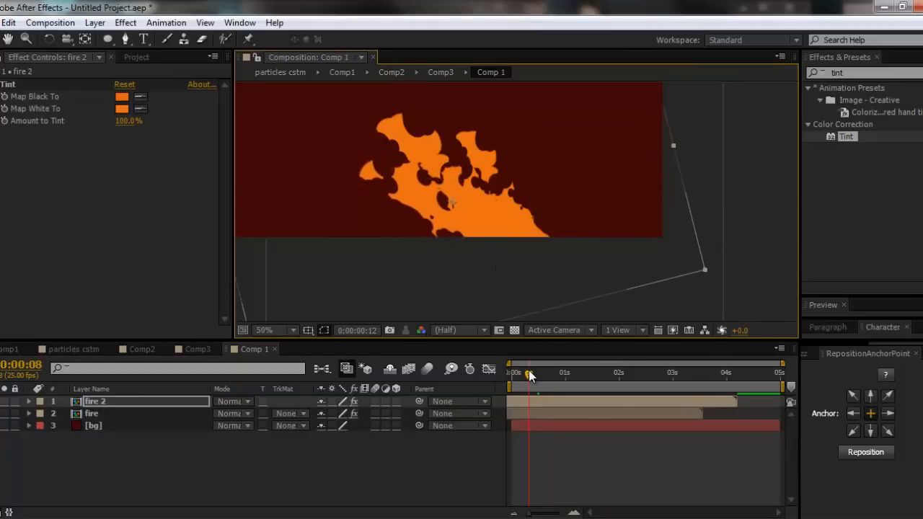
{"action": "left_click_drag", "start_coordinate": [527, 370], "coordinate": [570, 375]}
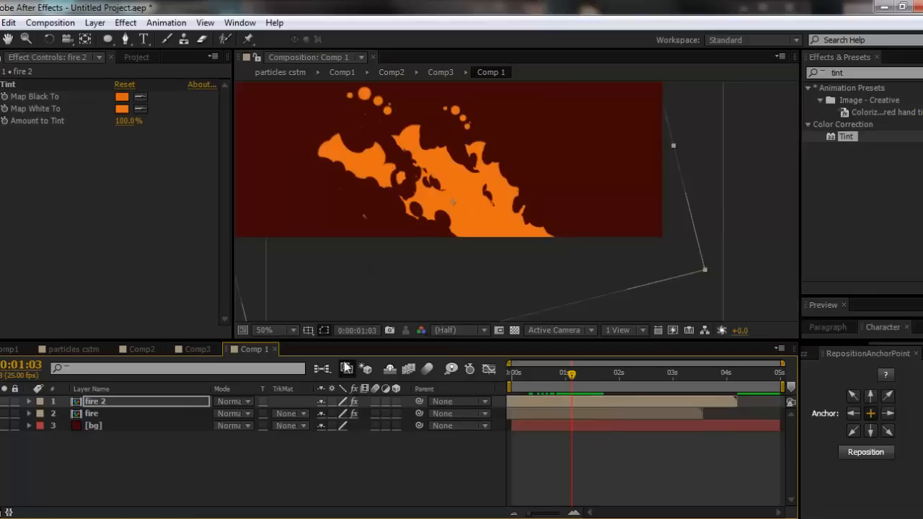
- Set both Tint colours of fire 2 to a lighter orange, E88709
{"action": "left_click", "coordinate": [121, 101]}
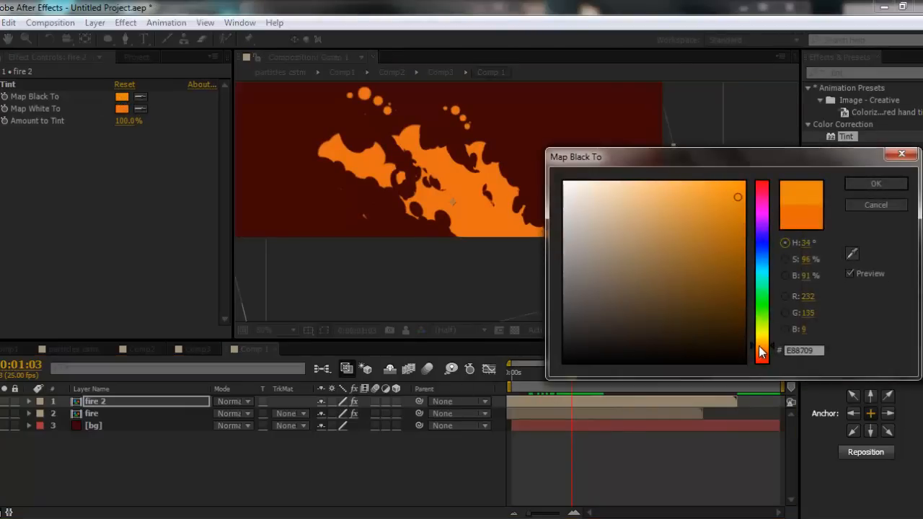
{"action": "left_click", "coordinate": [862, 184]}
{"action": "left_click", "coordinate": [138, 110]}
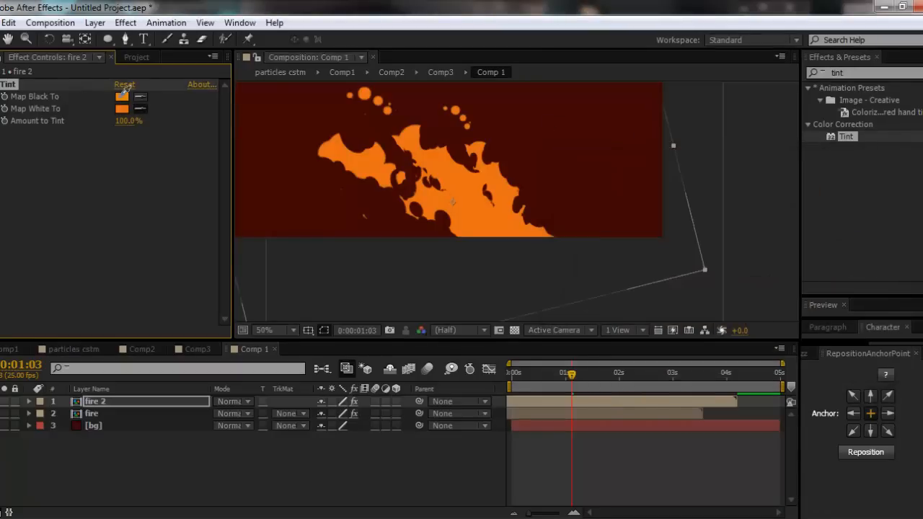
{"action": "left_click", "coordinate": [121, 97]}
{"action": "left_click", "coordinate": [120, 191]}
- Duplicate fire 2 at 0:00:02:13, scale the copy to 76%, and shift it toward the right side of the flame
{"action": "left_click_drag", "start_coordinate": [551, 368], "coordinate": [647, 370]}
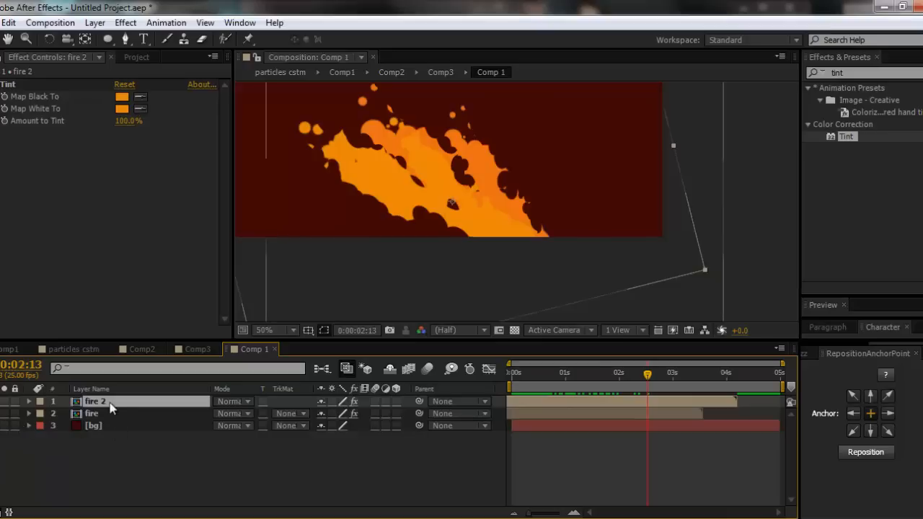
{"action": "key", "text": "ctrl+d"}
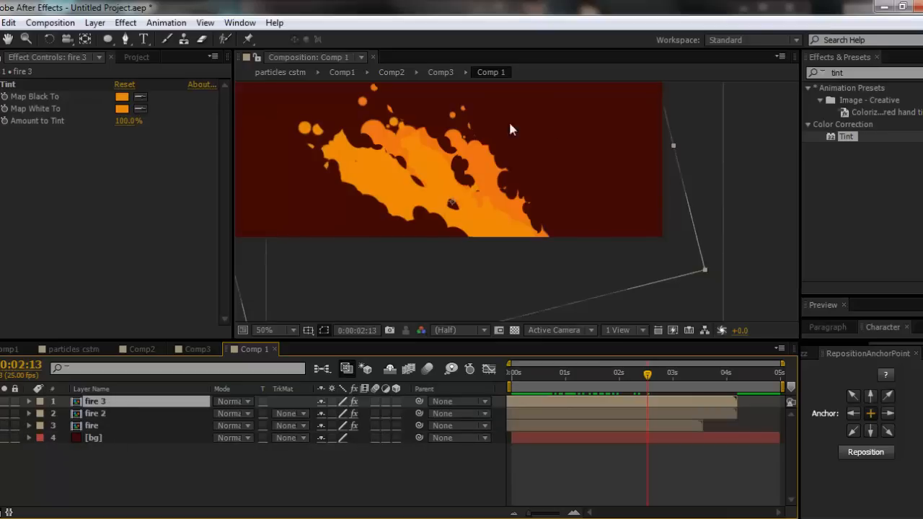
{"action": "key", "text": "s"}
{"action": "mouse_move", "coordinate": [361, 413]}
{"action": "left_mouse_down"}
{"action": "mouse_move", "coordinate": [382, 411]}
{"action": "mouse_move", "coordinate": [343, 412]}
{"action": "left_mouse_up"}
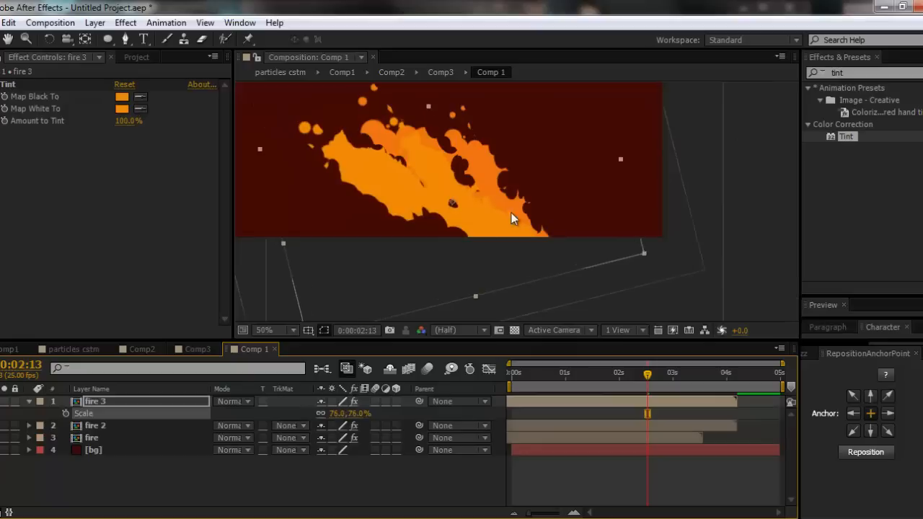
{"action": "left_click_drag", "start_coordinate": [512, 217], "coordinate": [565, 224]}
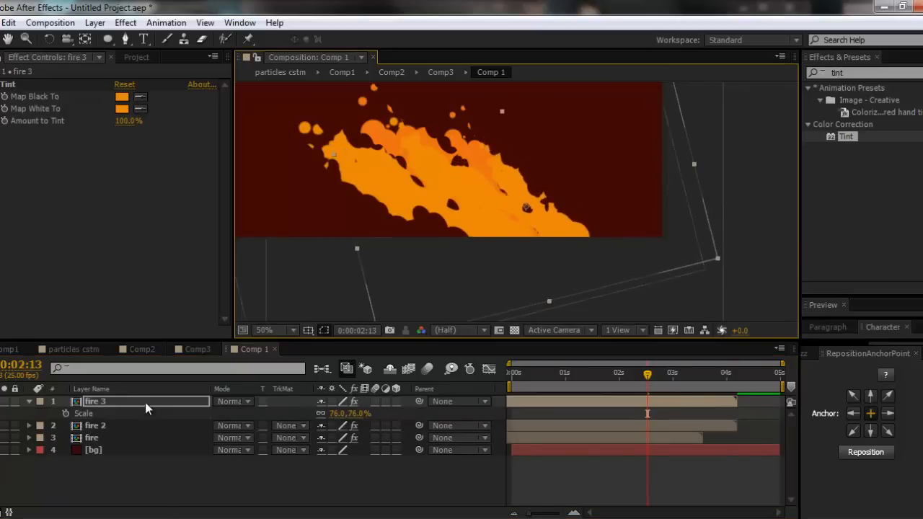
- Place fire 3 below the fire layer in the stack, rotate it about 20 degrees clockwise, and nudge it back toward the flame
{"action": "left_click_drag", "start_coordinate": [144, 402], "coordinate": [151, 441]}
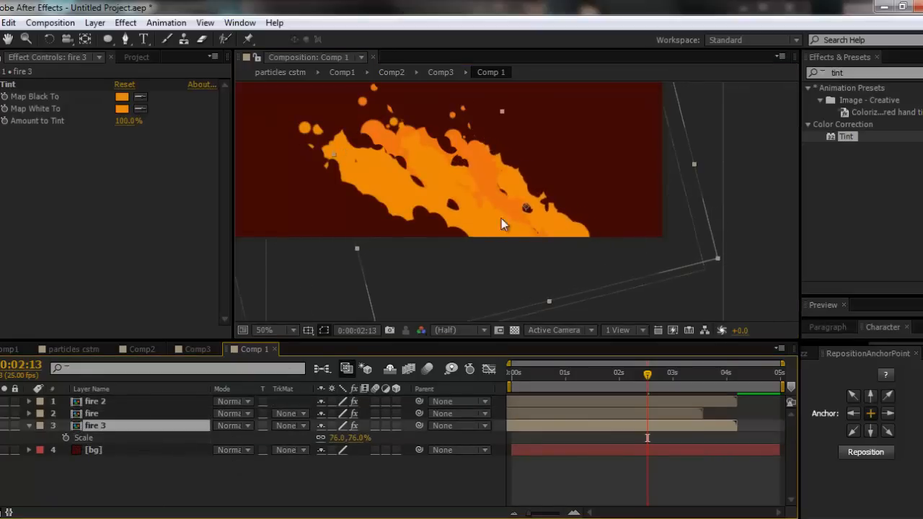
{"action": "mouse_move", "coordinate": [524, 241]}
{"action": "left_mouse_down"}
{"action": "mouse_move", "coordinate": [564, 245]}
{"action": "mouse_move", "coordinate": [511, 236]}
{"action": "mouse_move", "coordinate": [517, 245]}
{"action": "left_mouse_up"}
{"action": "key", "text": "w"}
{"action": "left_click_drag", "start_coordinate": [635, 226], "coordinate": [625, 240]}
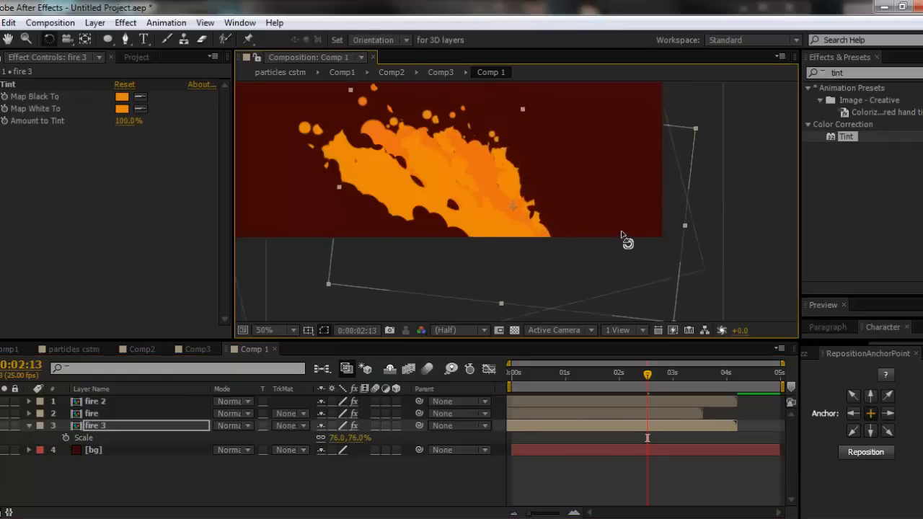
- Scale fire 3 to 54%, position it along the flame's lower right edge, and check the motion up to 0:00:02:04
{"action": "key", "text": "v"}
{"action": "left_click_drag", "start_coordinate": [532, 281], "coordinate": [551, 278]}
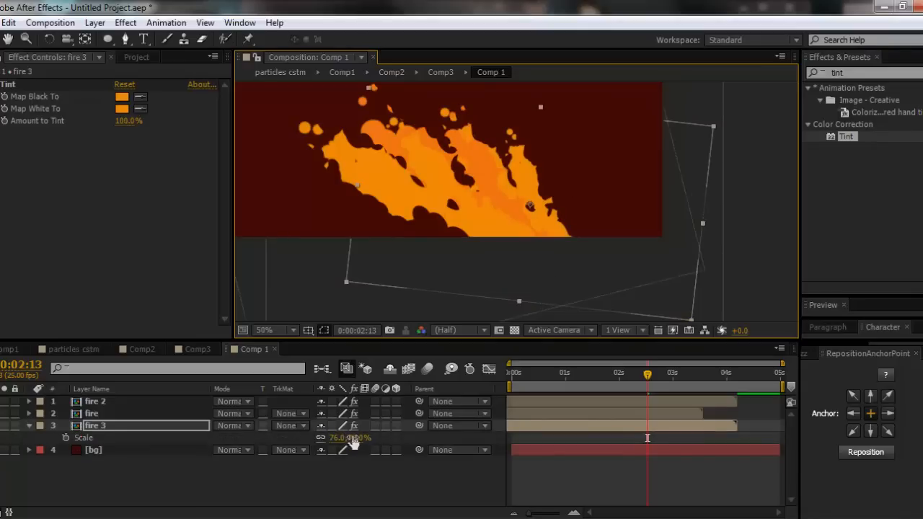
{"action": "left_click_drag", "start_coordinate": [352, 441], "coordinate": [336, 442]}
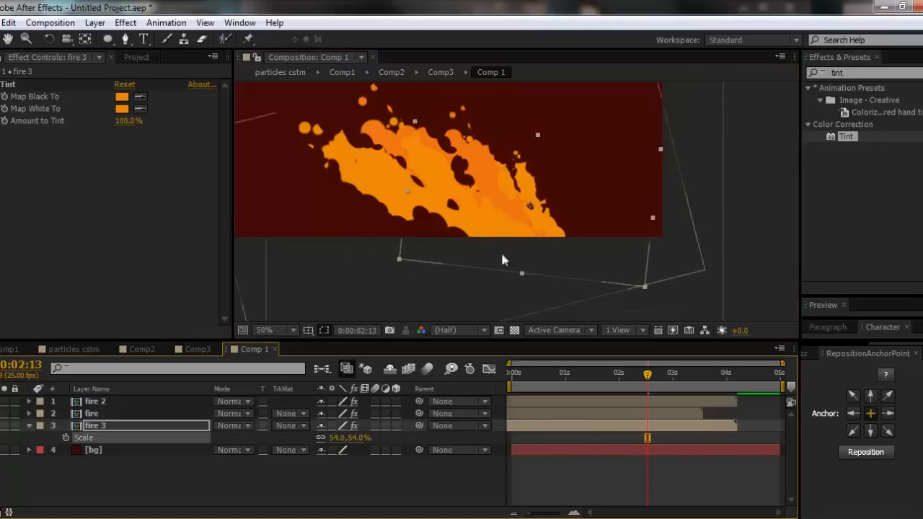
{"action": "left_click_drag", "start_coordinate": [552, 224], "coordinate": [533, 228]}
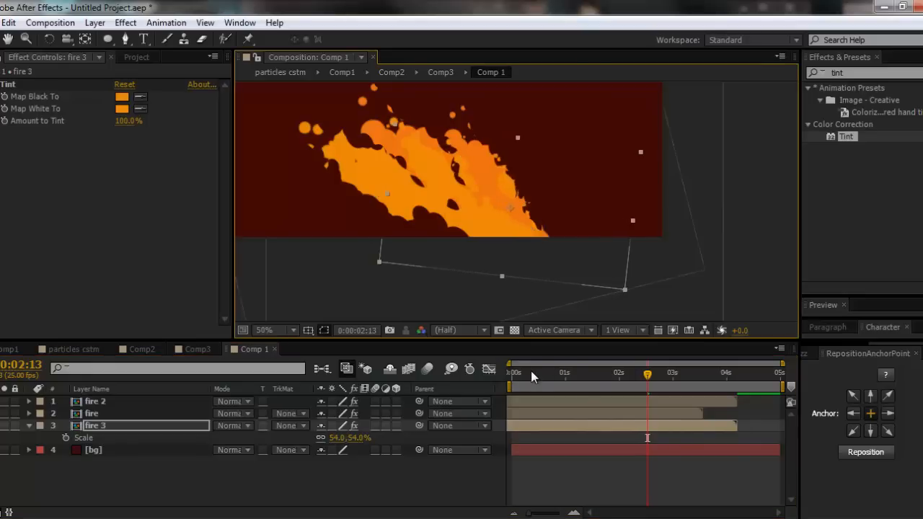
{"action": "left_click_drag", "start_coordinate": [512, 372], "coordinate": [629, 386]}
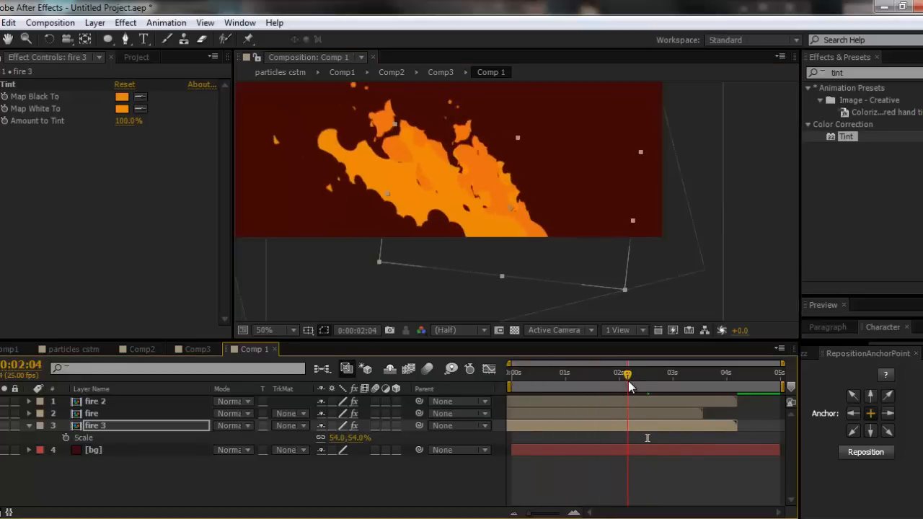
{"action": "left_click", "coordinate": [530, 404]}
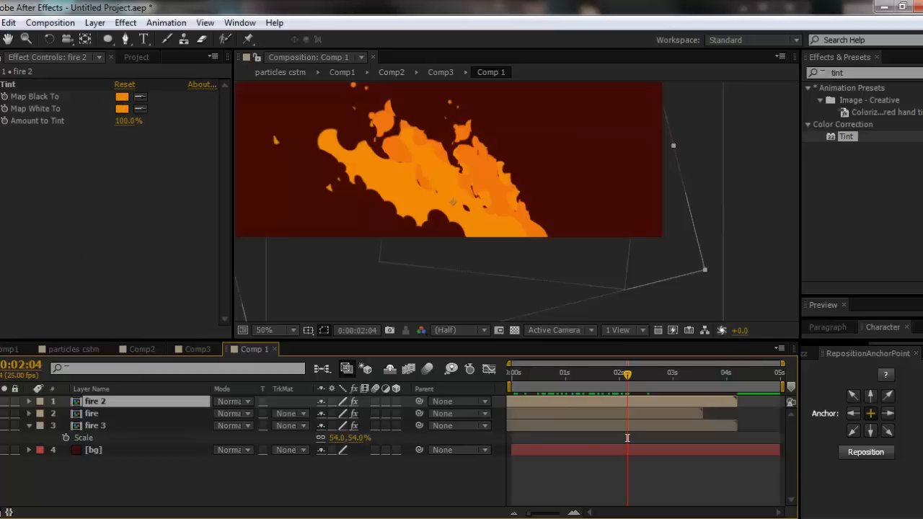
{"action": "left_click", "coordinate": [113, 484]}
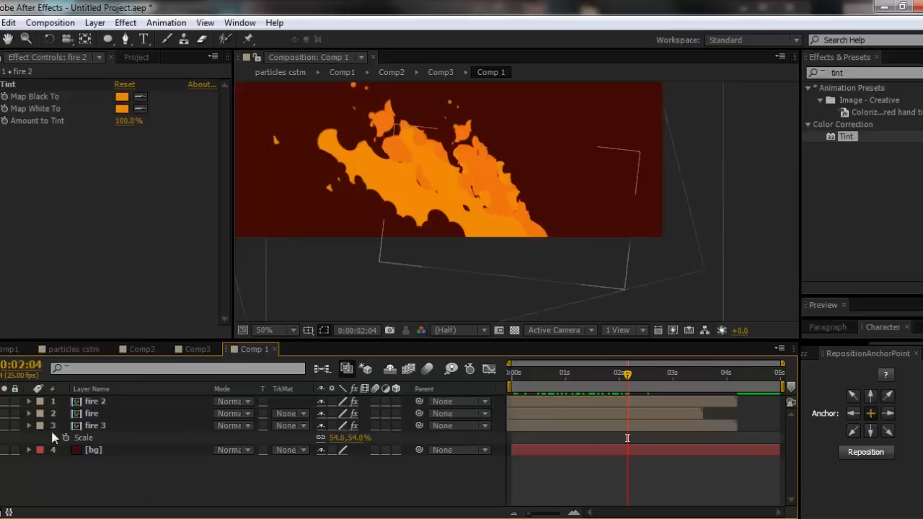
{"action": "left_click", "coordinate": [29, 426]}
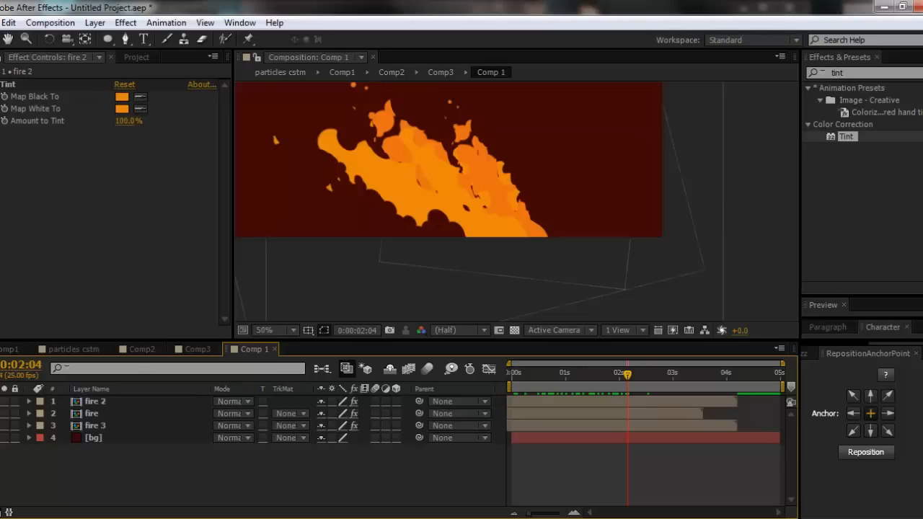
- Switch to the ninja reference video, play it to examine how its fire moves, and return to After Effects
{"action": "left_click", "coordinate": [86, 518]}
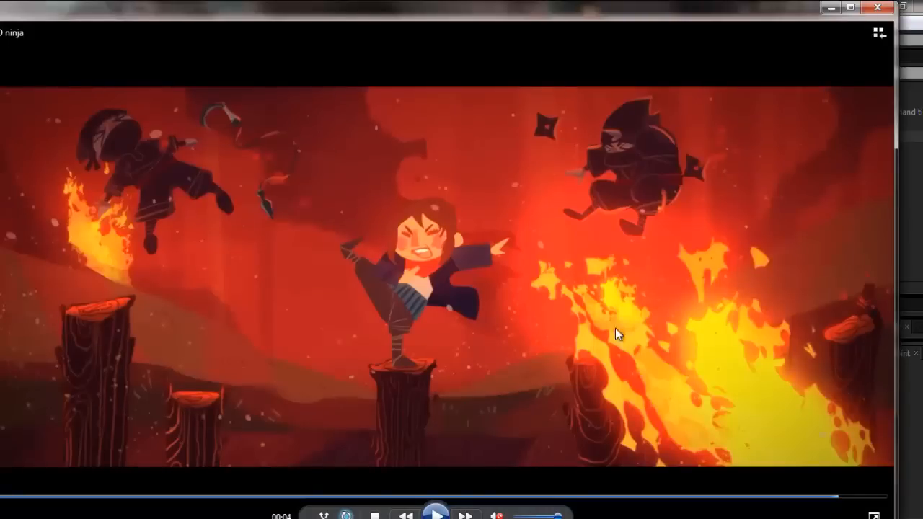
{"action": "left_click", "coordinate": [435, 513]}
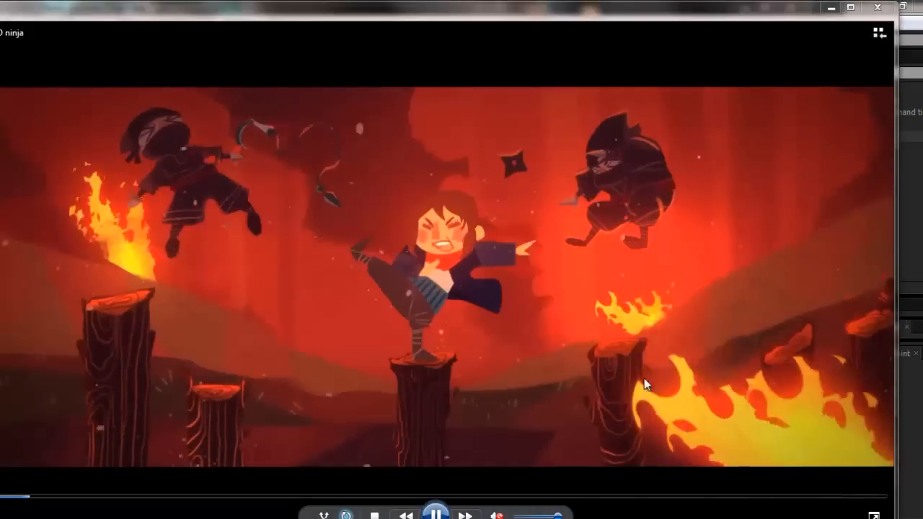
{"action": "left_click", "coordinate": [435, 513]}
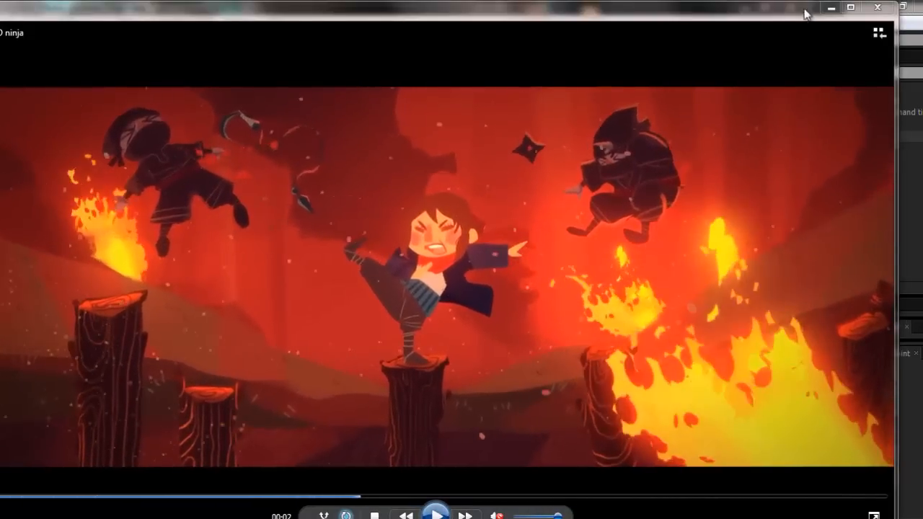
{"action": "left_click", "coordinate": [829, 8]}
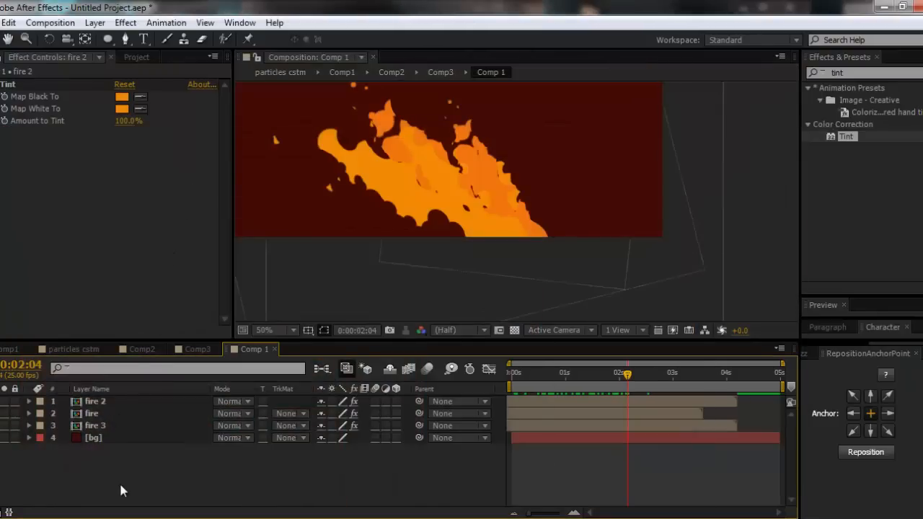
- Add an adjustment layer above all fire layers and name it turbulent
{"action": "key", "text": "ctrl+alt+y"}
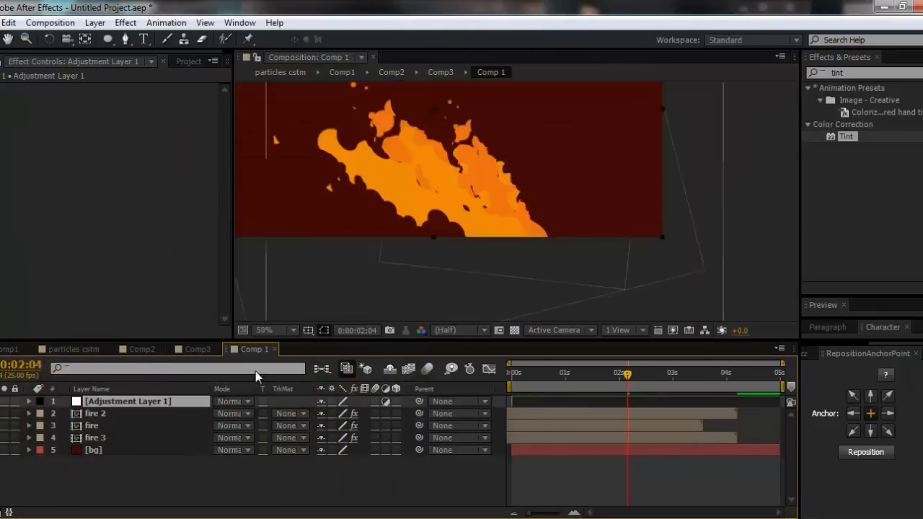
{"action": "key", "text": "Return"}
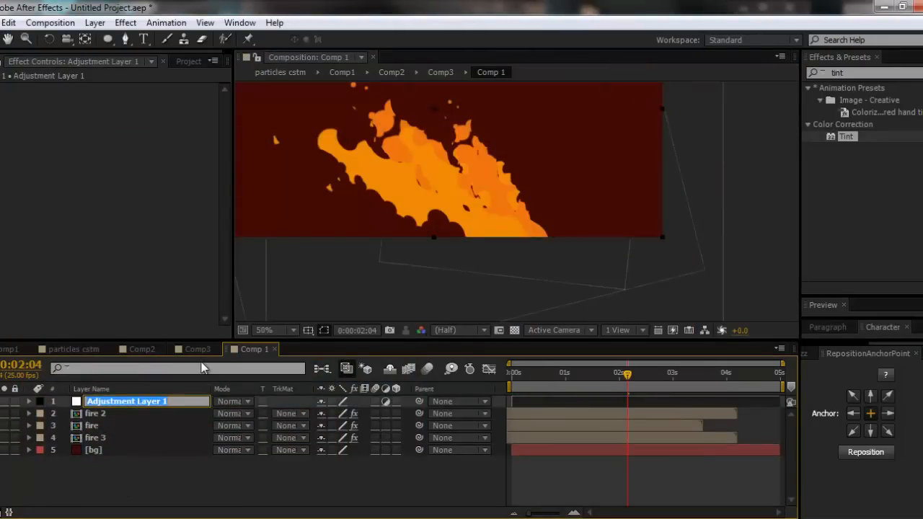
{"action": "type", "text": "turbulent"}
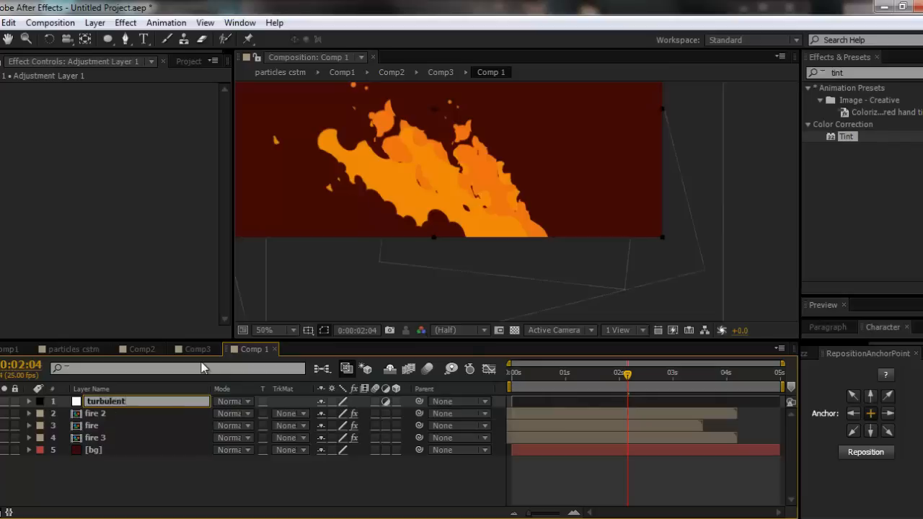
{"action": "key", "text": "Return"}
- Find the Turbulent Displace effect and apply it to the turbulent adjustment layer
{"action": "left_click", "coordinate": [868, 77]}
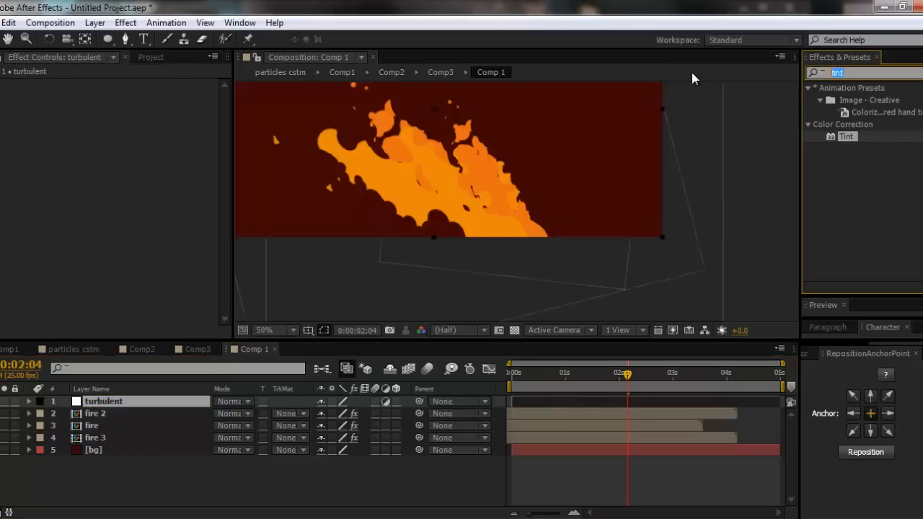
{"action": "type", "text": "tur"}
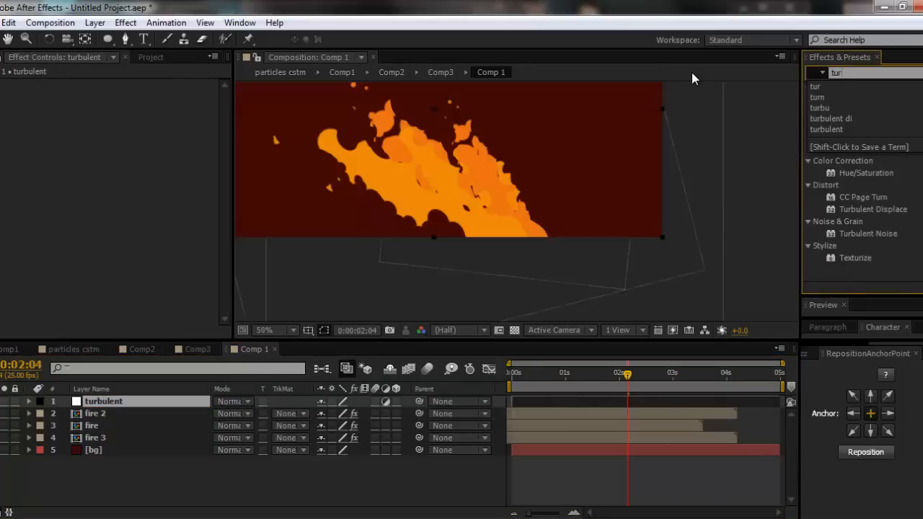
{"action": "left_click", "coordinate": [691, 72]}
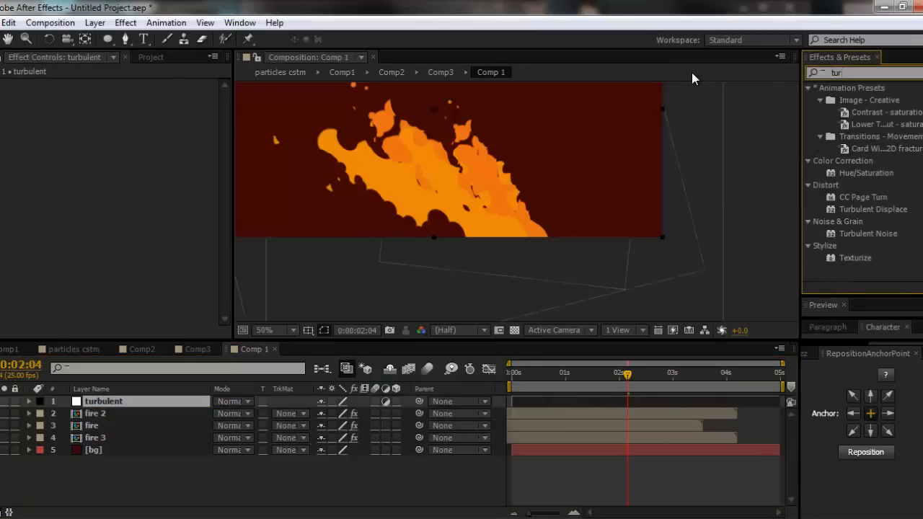
{"action": "left_click", "coordinate": [895, 209]}
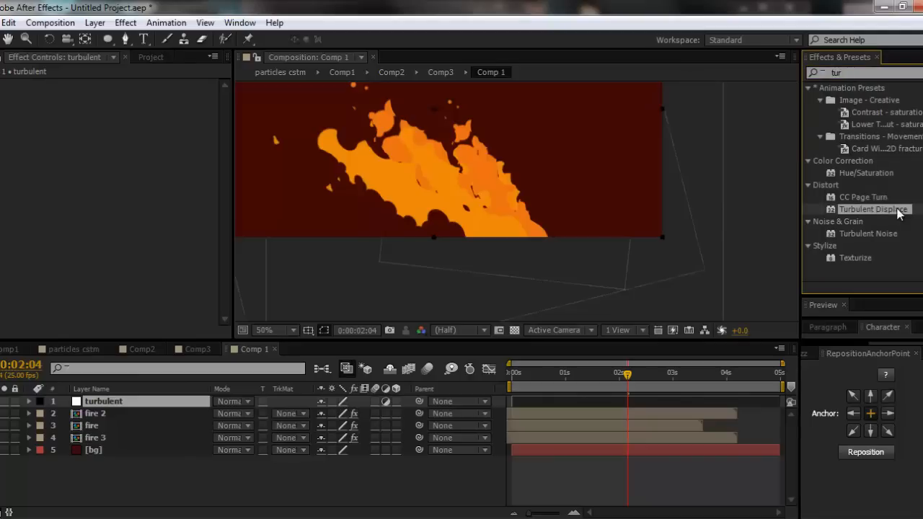
{"action": "left_click_drag", "start_coordinate": [899, 213], "coordinate": [121, 406]}
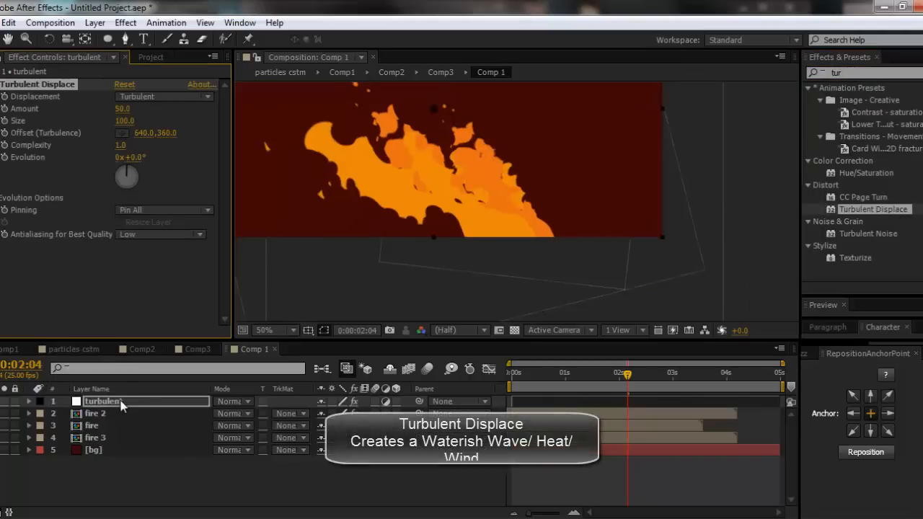
- Try out different Amount and Evolution values of Turbulent Displace, and reset the effect to its defaults
{"action": "mouse_move", "coordinate": [128, 108]}
{"action": "left_mouse_down"}
{"action": "mouse_move", "coordinate": [142, 107]}
{"action": "mouse_move", "coordinate": [122, 109]}
{"action": "left_mouse_up"}
{"action": "key", "text": "ctrl+z"}
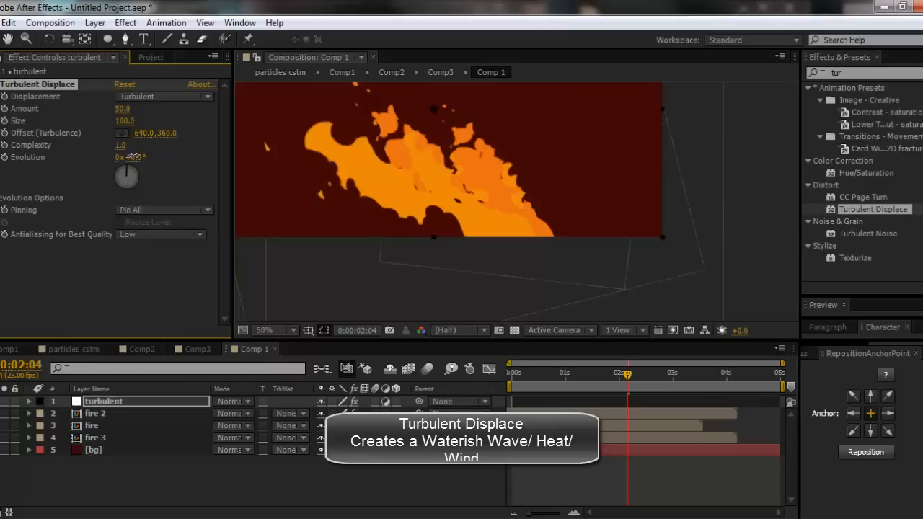
{"action": "left_click_drag", "start_coordinate": [135, 157], "coordinate": [204, 151]}
{"action": "left_click", "coordinate": [123, 85]}
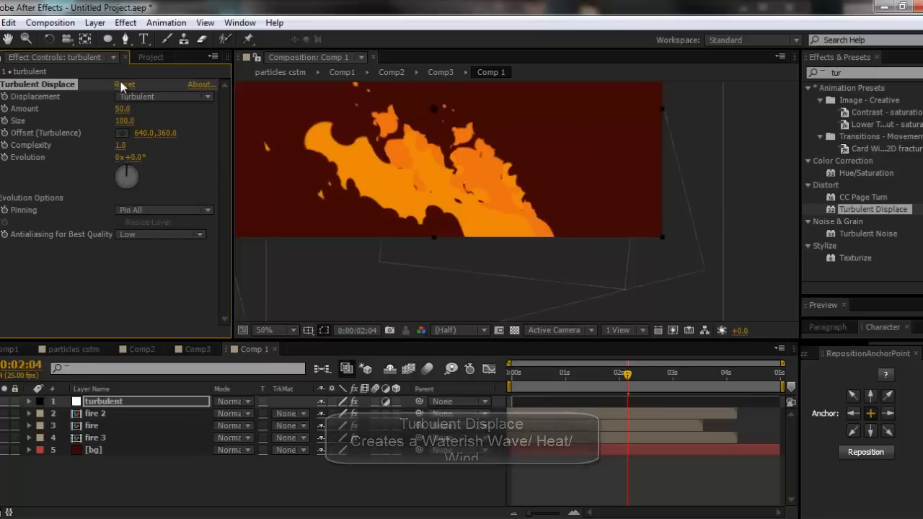
- Drive the Evolution of Turbulent Displace with the expression time*20 and scrub the timeline to check the distortion
{"action": "left_click", "coordinate": [5, 158], "text": "alt"}
{"action": "type", "text": "time*20"}
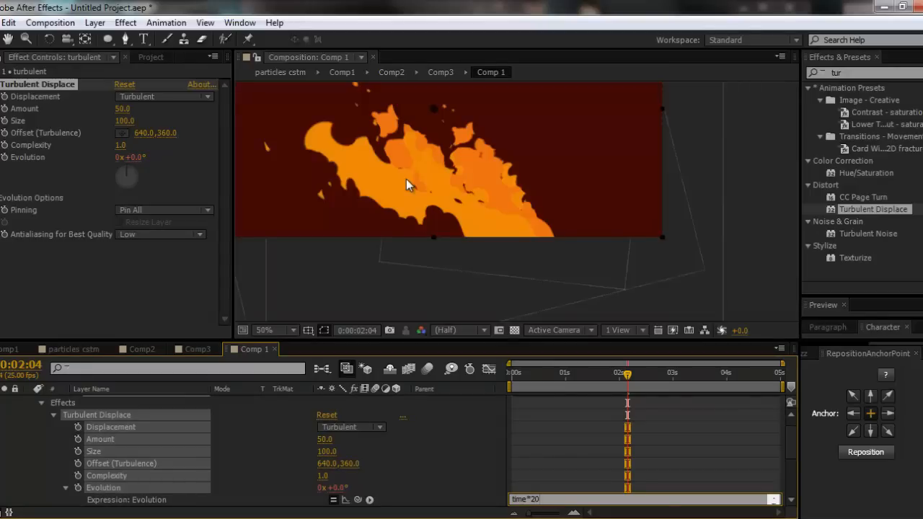
{"action": "left_click", "coordinate": [547, 482]}
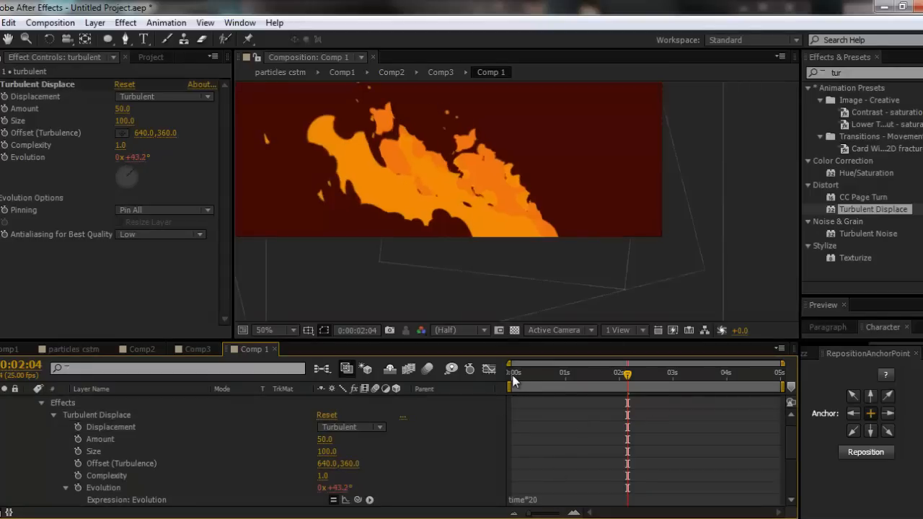
{"action": "left_click_drag", "start_coordinate": [513, 379], "coordinate": [649, 381]}
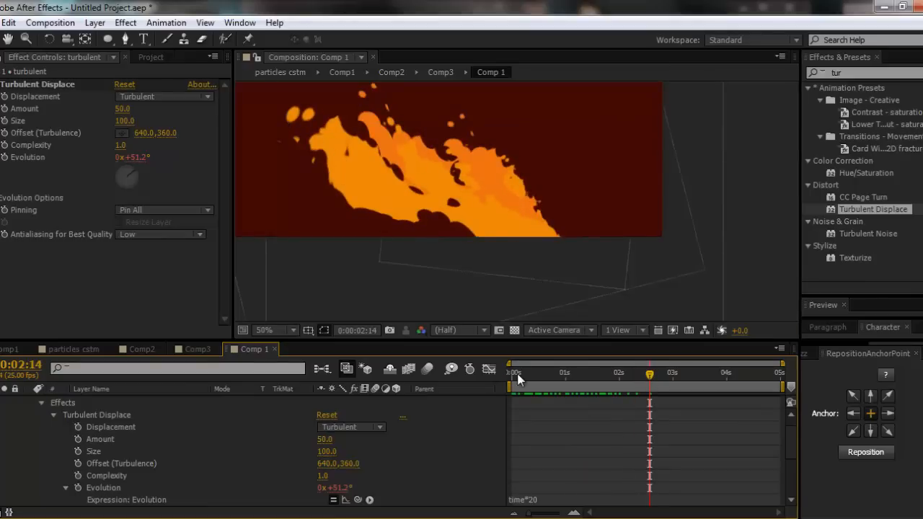
{"action": "left_click_drag", "start_coordinate": [521, 377], "coordinate": [552, 490]}
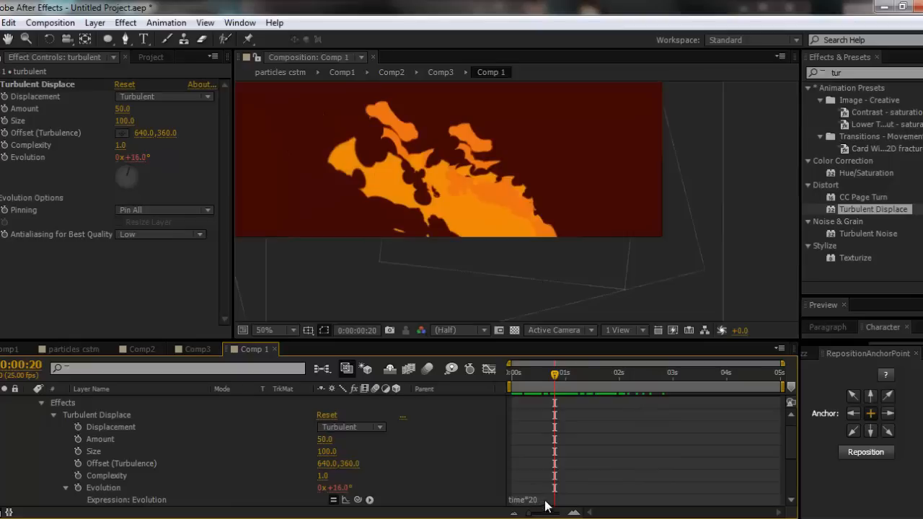
- Inspect the Evolution expression's time term and multiplier, and examine the fire's motion from the start to 0:00:02:23
{"action": "left_click", "coordinate": [541, 500]}
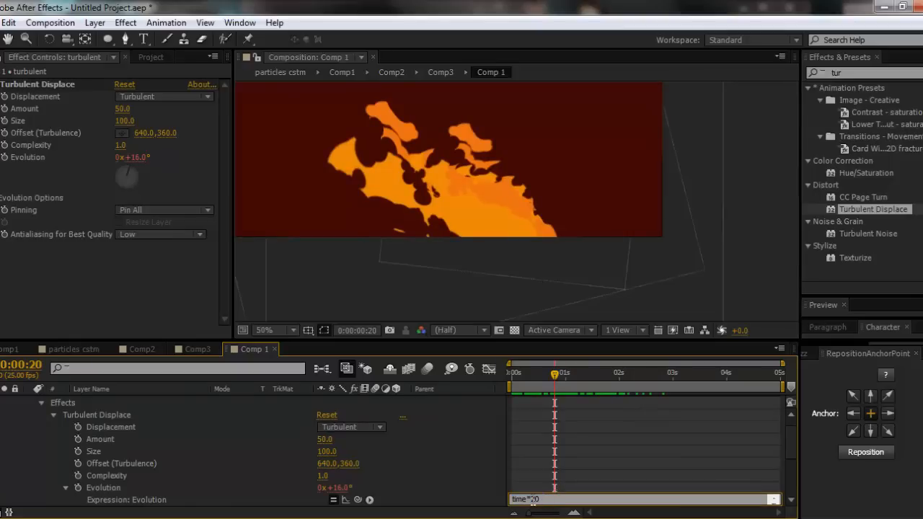
{"action": "double_click", "coordinate": [524, 498]}
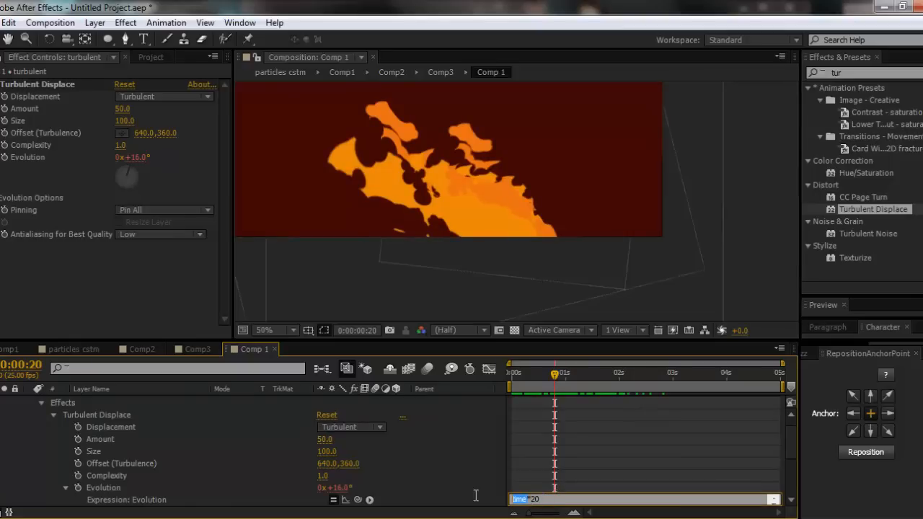
{"action": "left_click", "coordinate": [520, 502]}
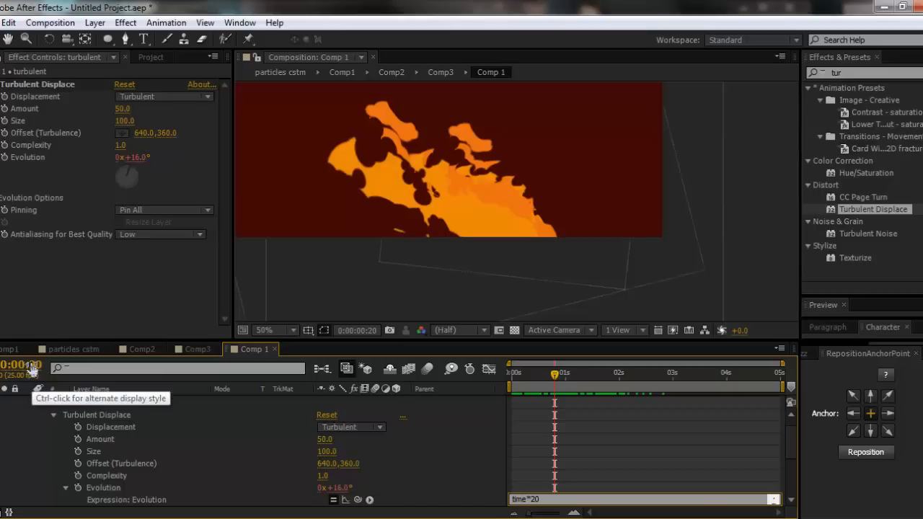
{"action": "key", "text": "ctrl+a"}
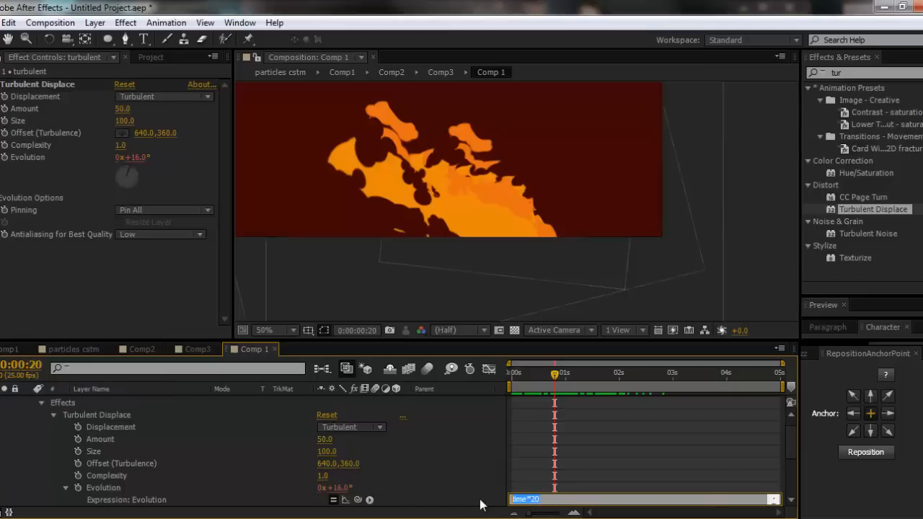
{"action": "left_click_drag", "start_coordinate": [541, 499], "coordinate": [522, 499]}
{"action": "left_click", "coordinate": [520, 387]}
{"action": "left_click_drag", "start_coordinate": [516, 380], "coordinate": [669, 376]}
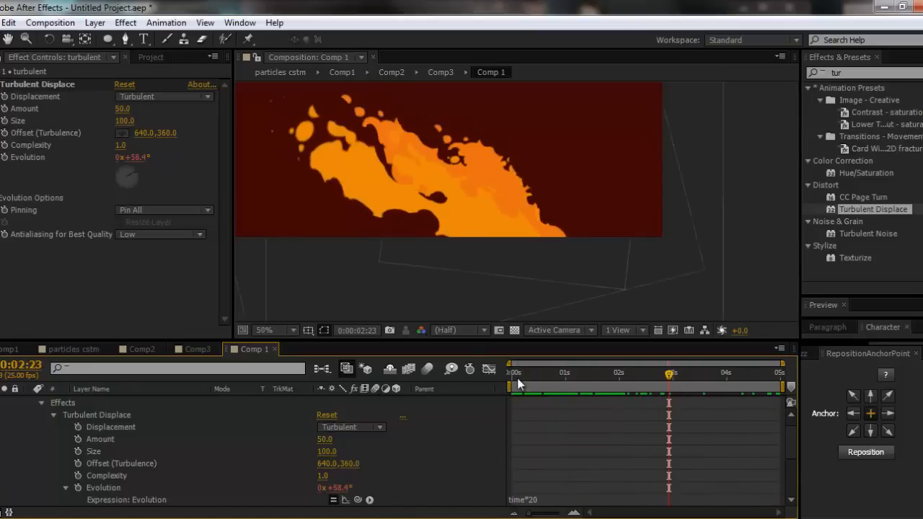
- Examine the distorted fire at several points between the start and 0:00:03:23, and check the composition settings
{"action": "left_click_drag", "start_coordinate": [516, 378], "coordinate": [597, 377]}
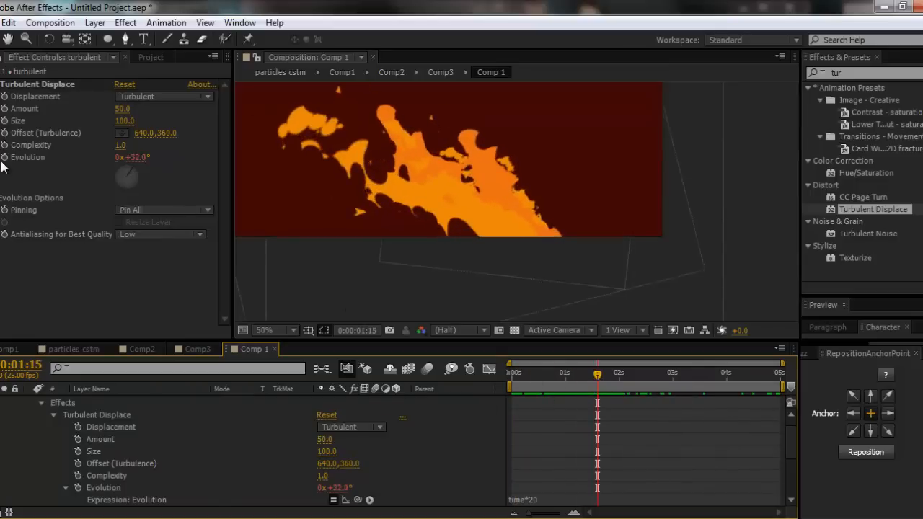
{"action": "left_click", "coordinate": [509, 380]}
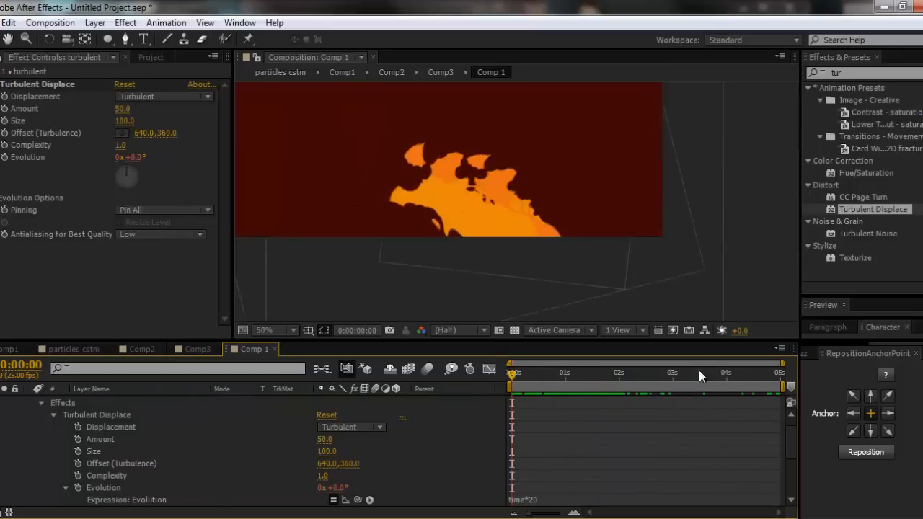
{"action": "left_click", "coordinate": [722, 375]}
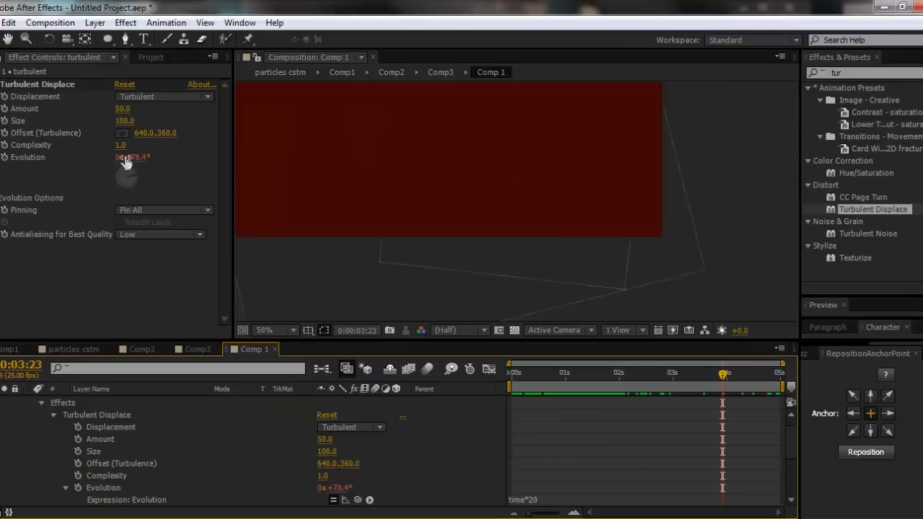
{"action": "key", "text": "space"}
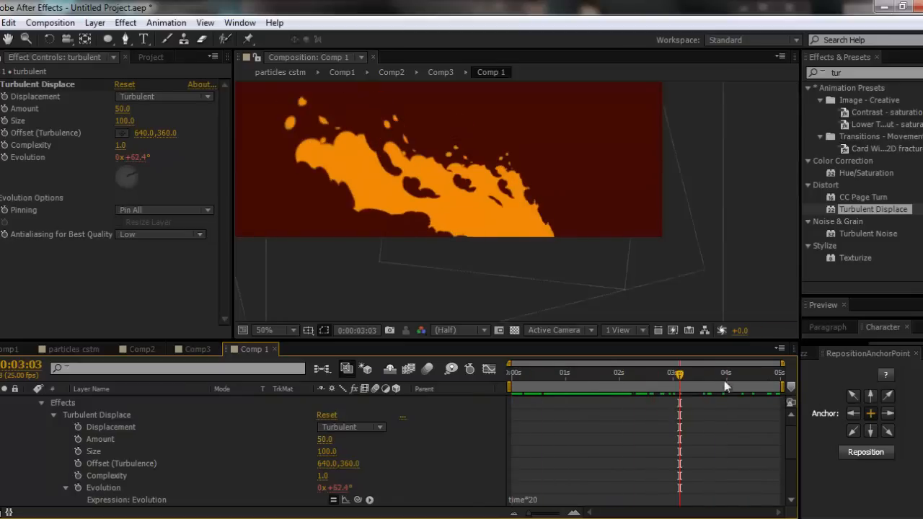
{"action": "key", "text": "ctrl+k"}
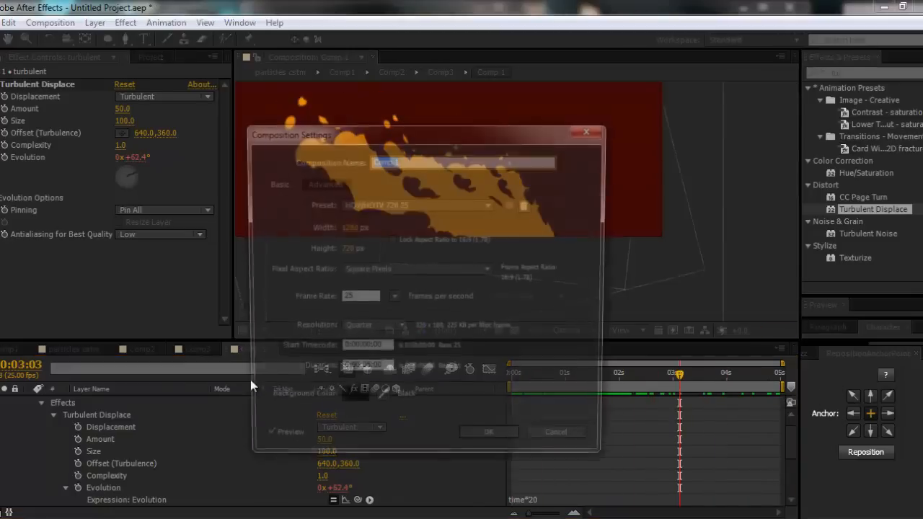
{"action": "left_click", "coordinate": [577, 442]}
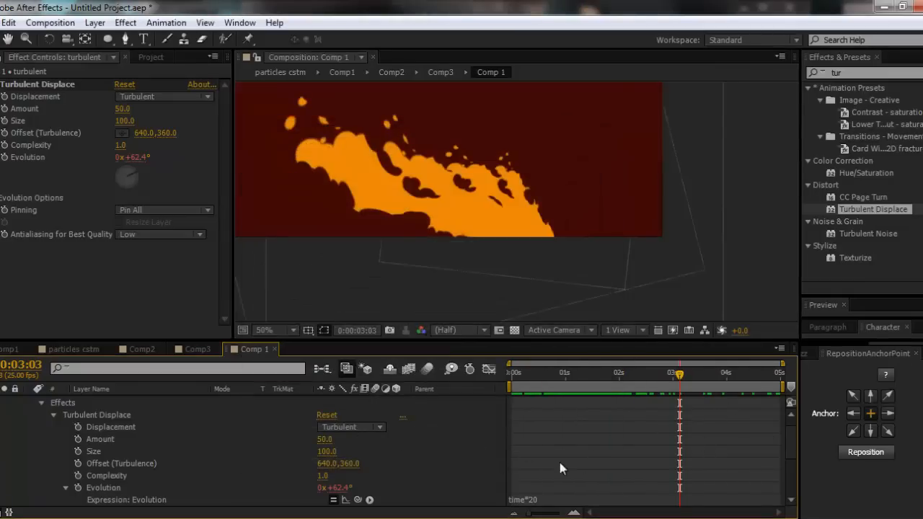
- Collapse the Evolution expression and compare the Evolution value at 0, 1 and 2 seconds on the timeline
{"action": "scroll", "coordinate": [102, 497], "scroll_direction": "up", "scroll_amount": 1}
{"action": "scroll", "coordinate": [65, 447], "scroll_direction": "down", "scroll_amount": 5}
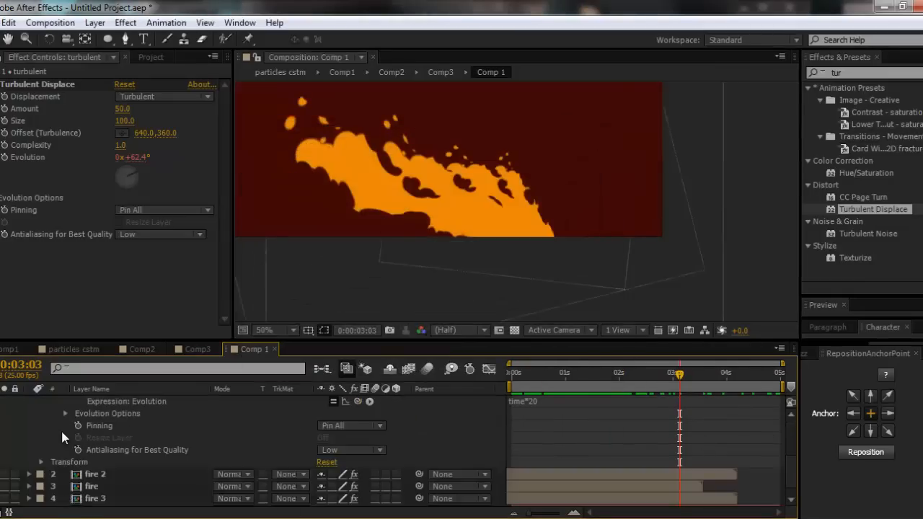
{"action": "scroll", "coordinate": [97, 456], "scroll_direction": "up", "scroll_amount": 3}
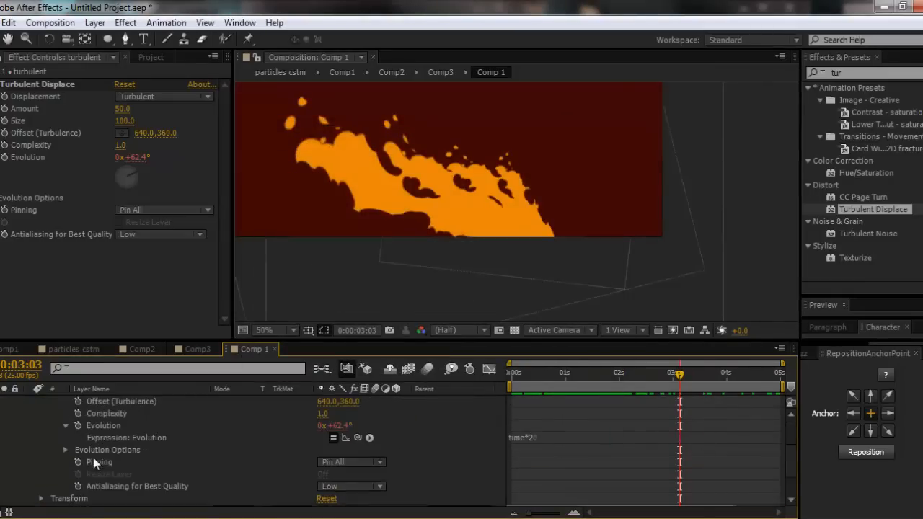
{"action": "left_click", "coordinate": [65, 425]}
{"action": "scroll", "coordinate": [565, 471], "scroll_direction": "up", "scroll_amount": 3}
{"action": "scroll", "coordinate": [519, 454], "scroll_direction": "down", "scroll_amount": 4}
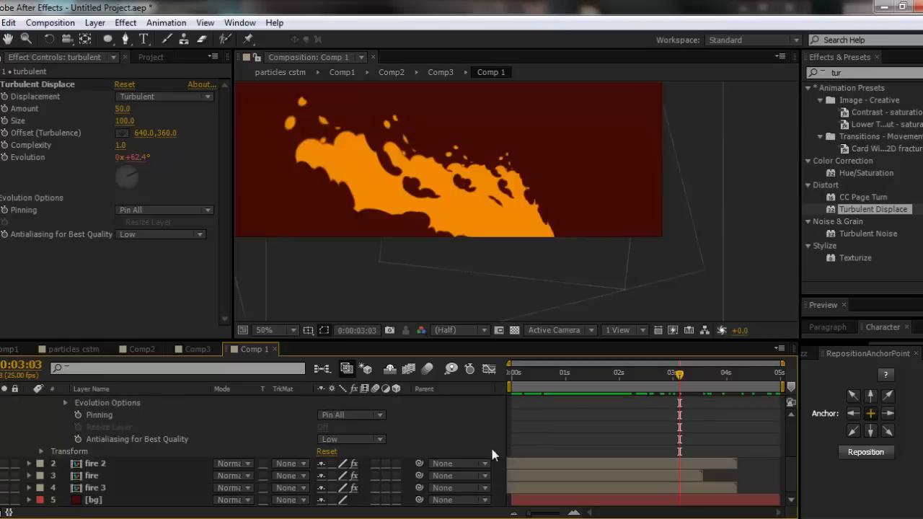
{"action": "scroll", "coordinate": [540, 461], "scroll_direction": "up", "scroll_amount": 3}
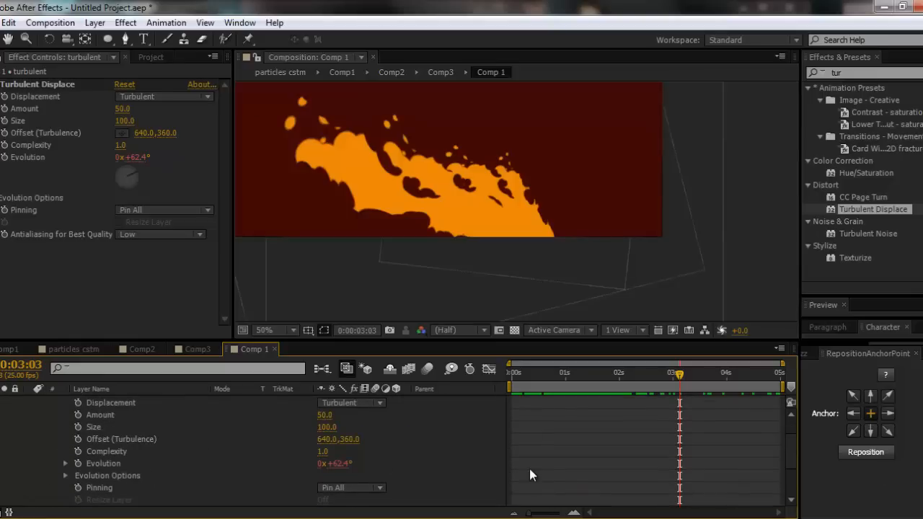
{"action": "left_click_drag", "start_coordinate": [514, 374], "coordinate": [446, 375]}
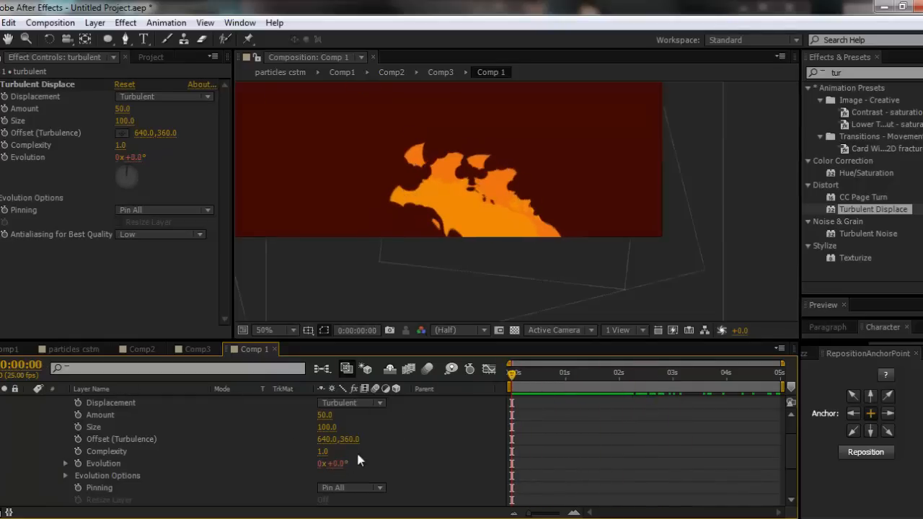
{"action": "left_click", "coordinate": [564, 374]}
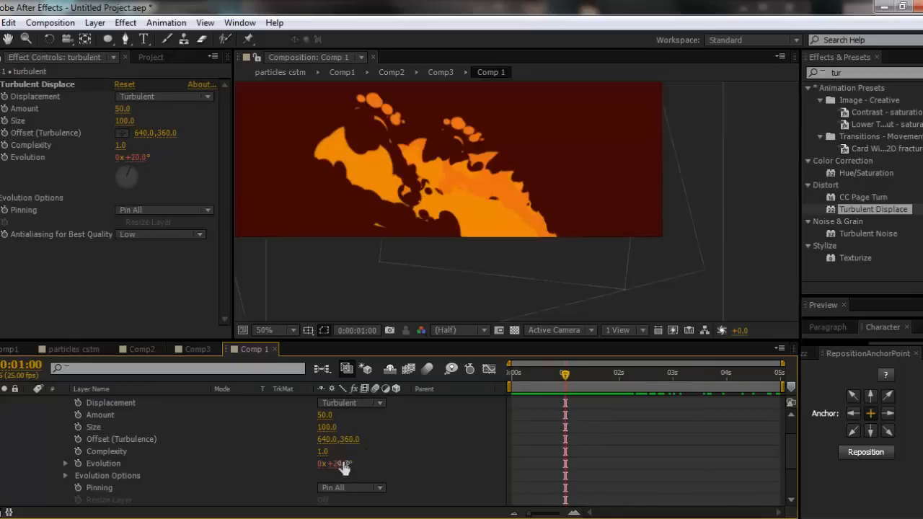
{"action": "left_click", "coordinate": [619, 374]}
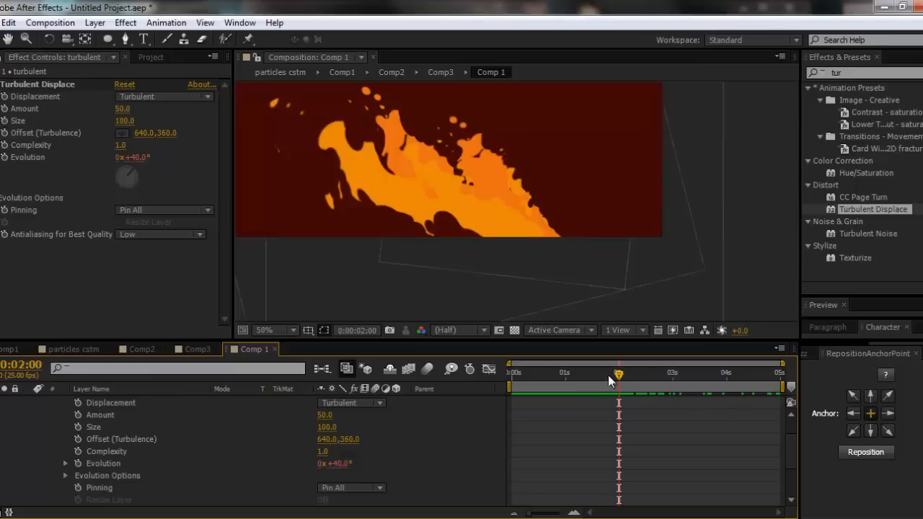
{"action": "left_click_drag", "start_coordinate": [609, 381], "coordinate": [550, 376]}
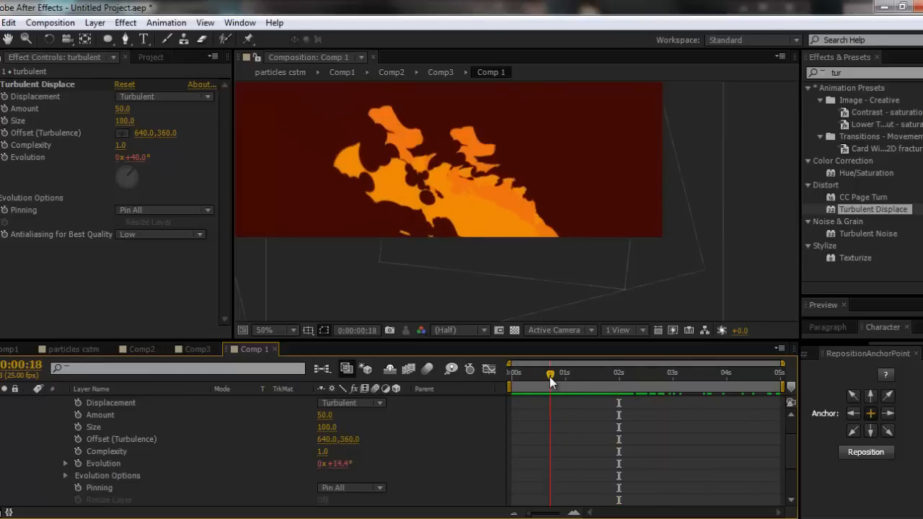
- Collapse the turbulent layer's properties, duplicate the fire layer and place the copy above the turbulent adjustment layer
{"action": "scroll", "coordinate": [23, 429], "scroll_direction": "up", "scroll_amount": 2}
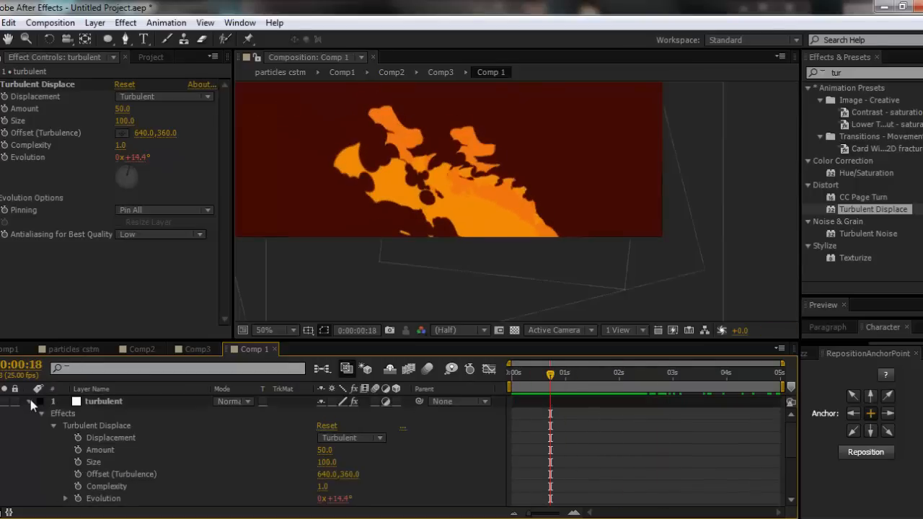
{"action": "left_click", "coordinate": [30, 401]}
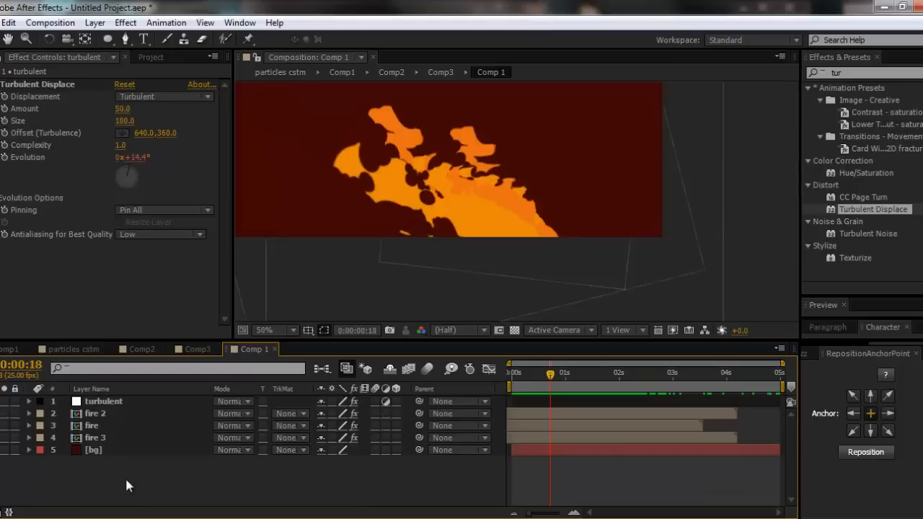
{"action": "left_click", "coordinate": [106, 435]}
{"action": "left_click", "coordinate": [107, 425]}
{"action": "key", "text": "ctrl+d"}
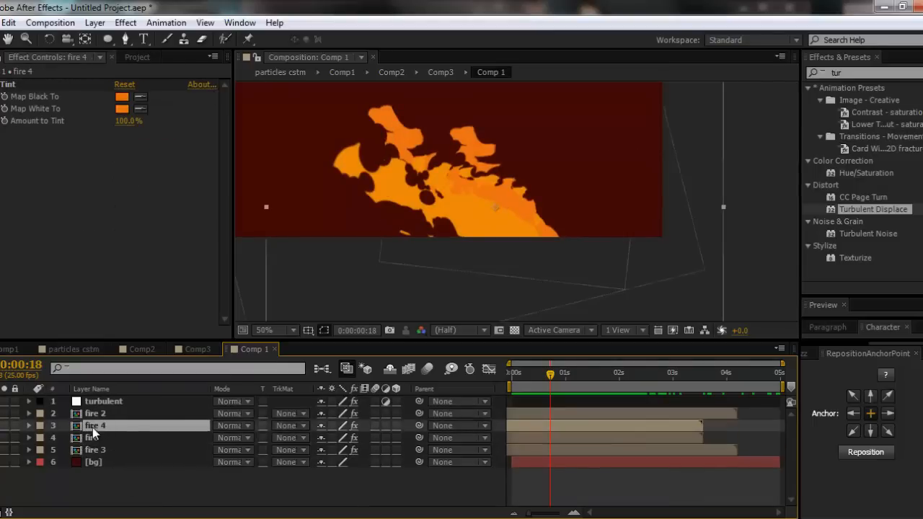
{"action": "left_click_drag", "start_coordinate": [103, 406], "coordinate": [103, 401]}
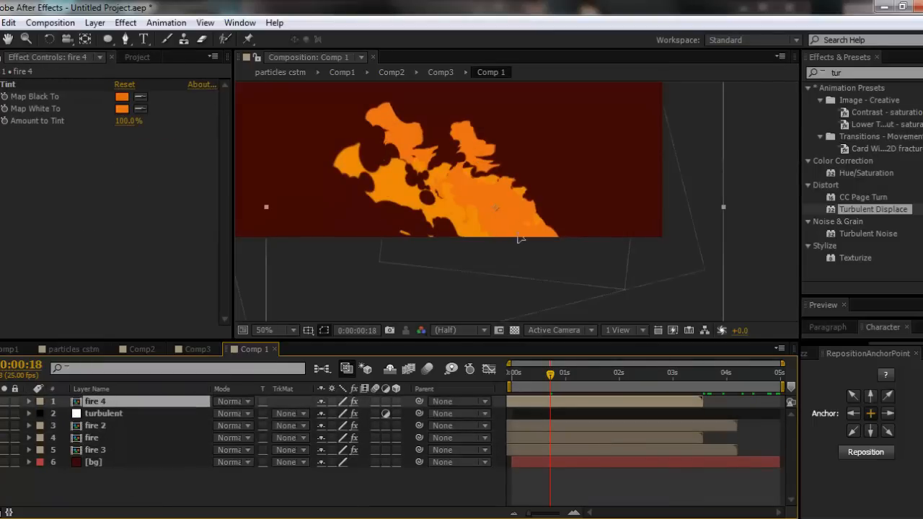
- Move fire 4 leftward within the frame, shift it about 0.8 seconds later in time, and scrub to 0:00:02:19
{"action": "left_click_drag", "start_coordinate": [427, 236], "coordinate": [454, 225]}
{"action": "left_click_drag", "start_coordinate": [589, 401], "coordinate": [607, 402]}
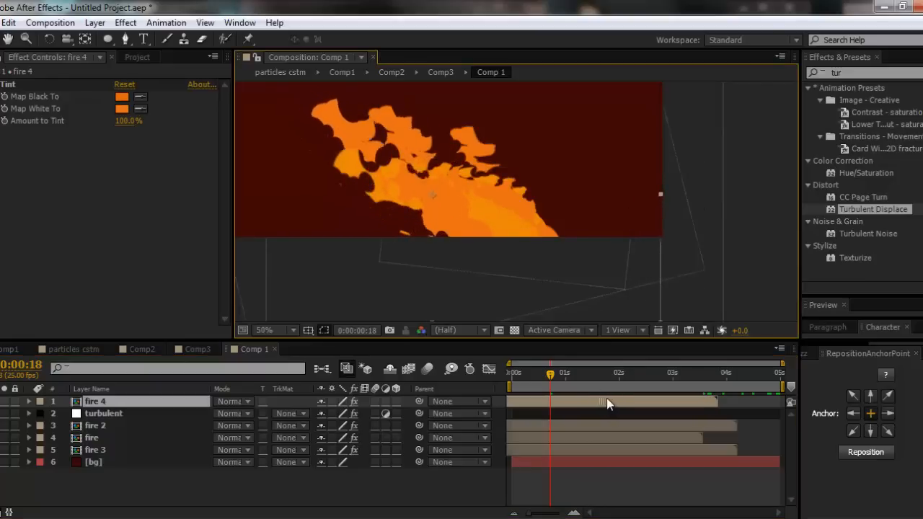
{"action": "left_click_drag", "start_coordinate": [545, 400], "coordinate": [562, 400]}
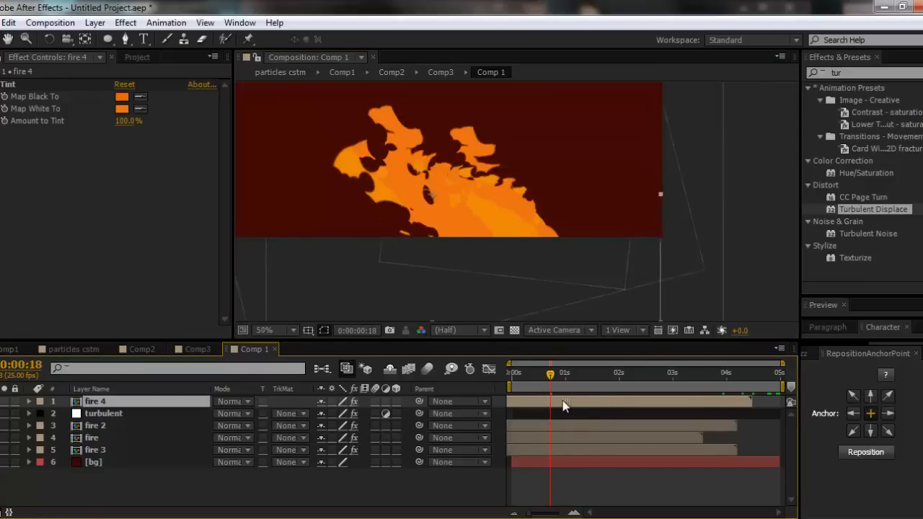
{"action": "left_click", "coordinate": [515, 373]}
{"action": "left_click_drag", "start_coordinate": [529, 372], "coordinate": [659, 373]}
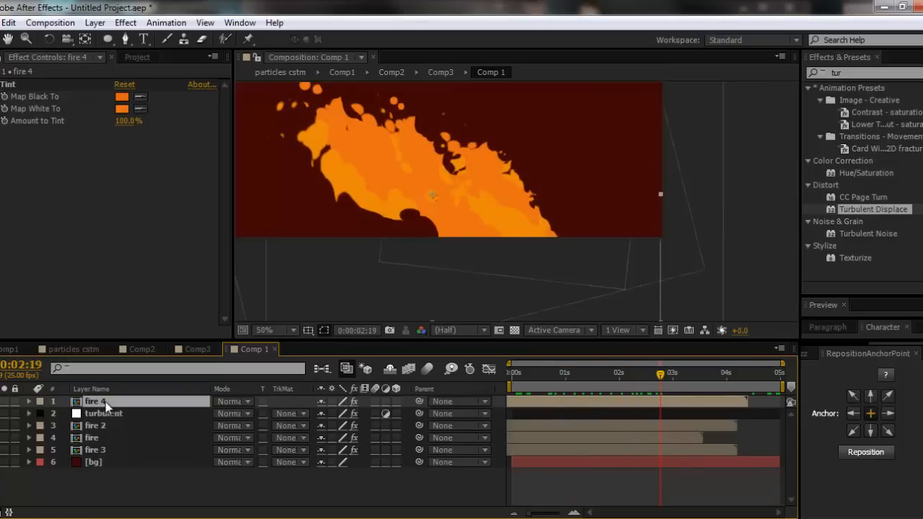
- Duplicate fire 4, shift the copy about 0.4 seconds later in time, and scrub to 0:00:02:11
{"action": "key", "text": "ctrl+d"}
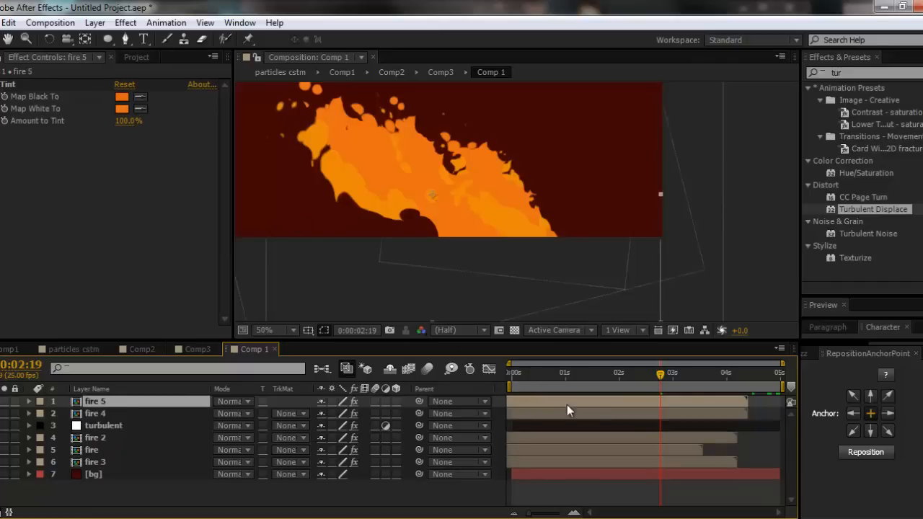
{"action": "left_click_drag", "start_coordinate": [567, 404], "coordinate": [574, 408]}
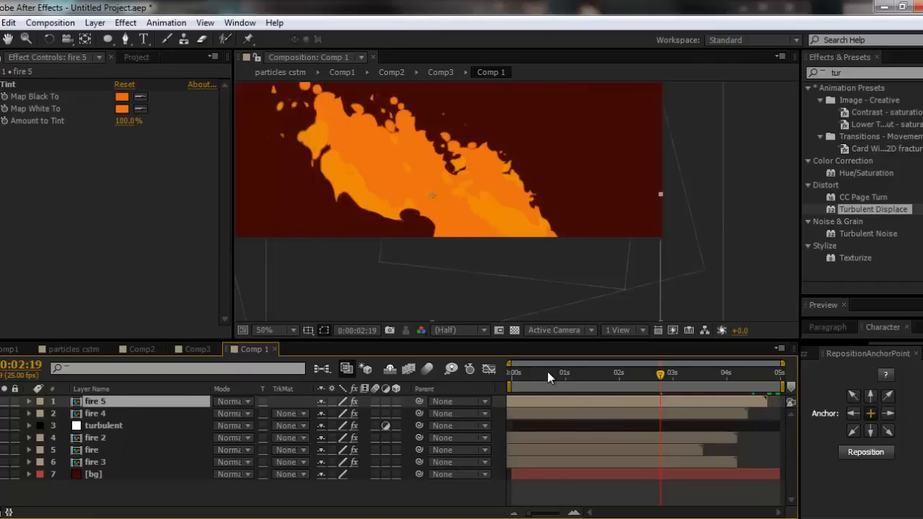
{"action": "left_click_drag", "start_coordinate": [547, 371], "coordinate": [641, 381]}
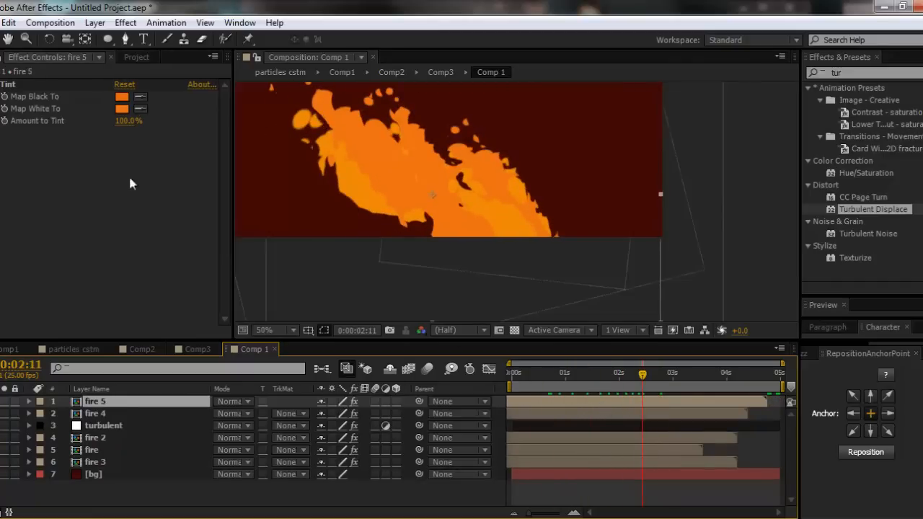
- Solo fire 5, set both its Tint colors to dark brown 714808, and check the fire at 0:00:01:05 with all layers shown
{"action": "left_click", "coordinate": [4, 402]}
{"action": "left_click", "coordinate": [122, 98]}
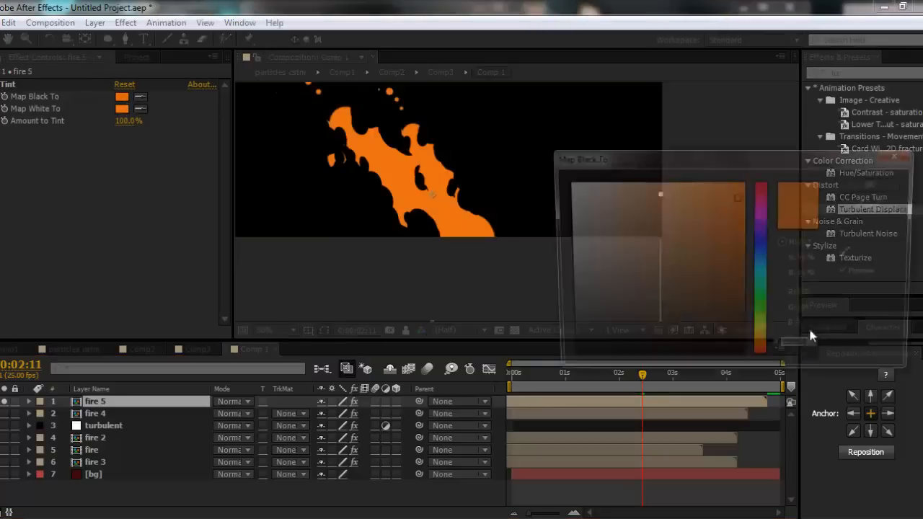
{"action": "left_click_drag", "start_coordinate": [734, 332], "coordinate": [731, 282]}
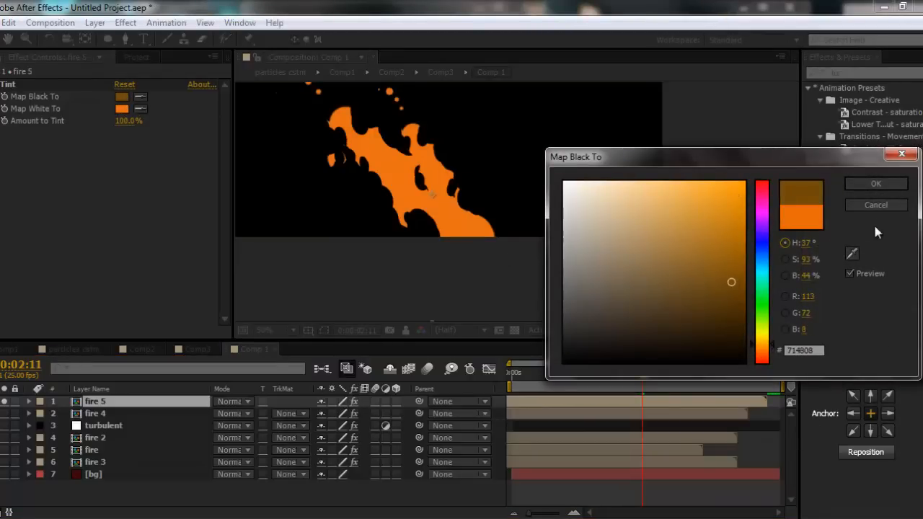
{"action": "left_click", "coordinate": [880, 184]}
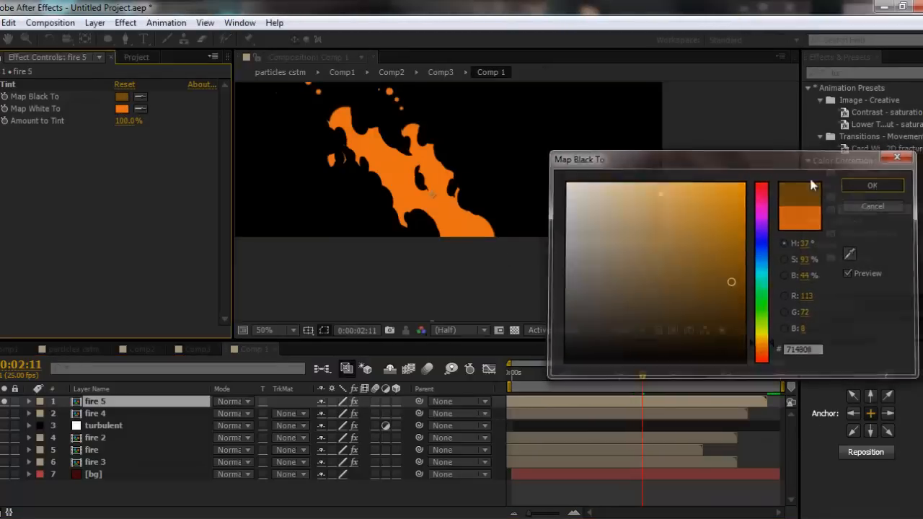
{"action": "left_click", "coordinate": [139, 109]}
{"action": "left_click", "coordinate": [122, 99]}
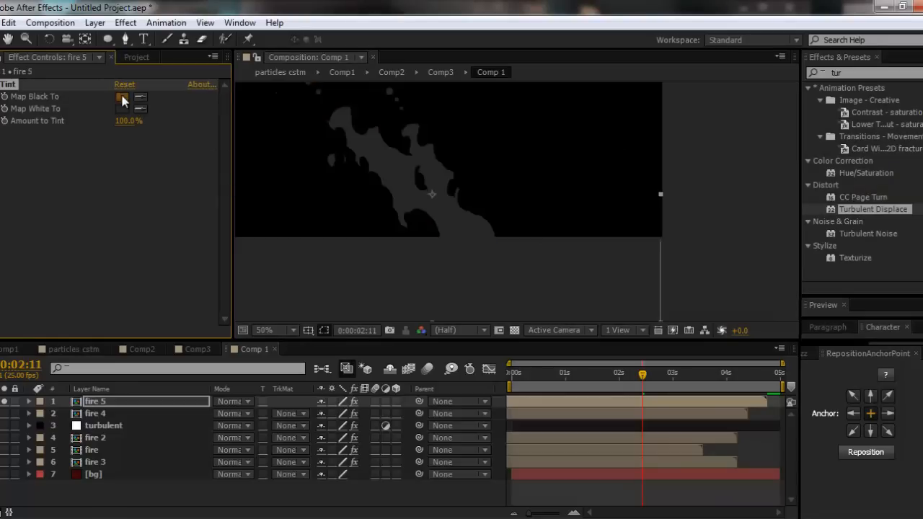
{"action": "left_click", "coordinate": [140, 108]}
{"action": "left_click", "coordinate": [122, 97]}
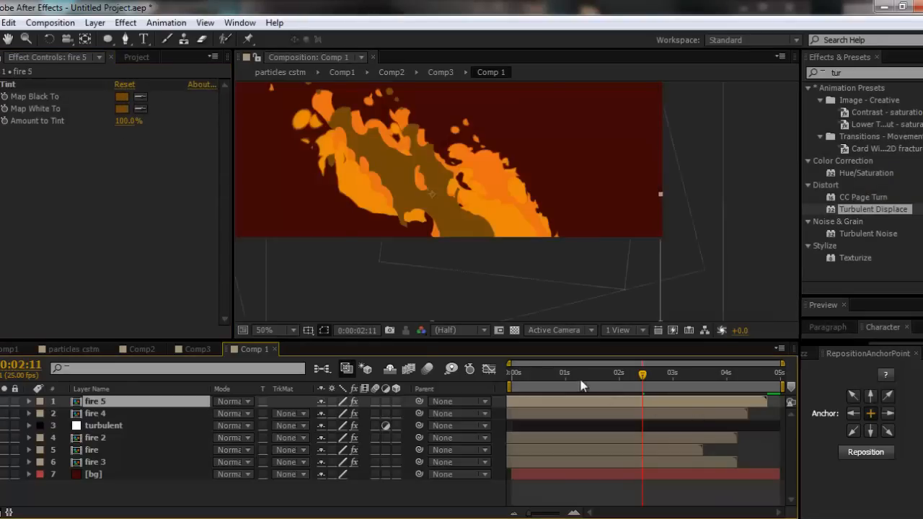
{"action": "mouse_move", "coordinate": [582, 386]}
{"action": "left_mouse_down"}
{"action": "mouse_move", "coordinate": [699, 375]}
{"action": "mouse_move", "coordinate": [552, 382]}
{"action": "mouse_move", "coordinate": [643, 386]}
{"action": "mouse_move", "coordinate": [575, 391]}
{"action": "mouse_move", "coordinate": [644, 397]}
{"action": "mouse_move", "coordinate": [576, 394]}
{"action": "left_mouse_up"}
{"action": "left_click", "coordinate": [131, 505]}
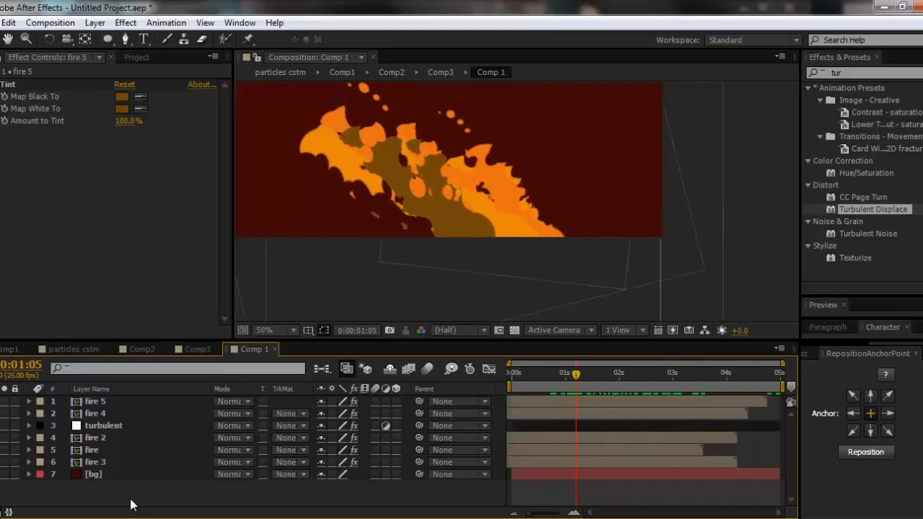
{"action": "key", "text": "ctrl+y"}
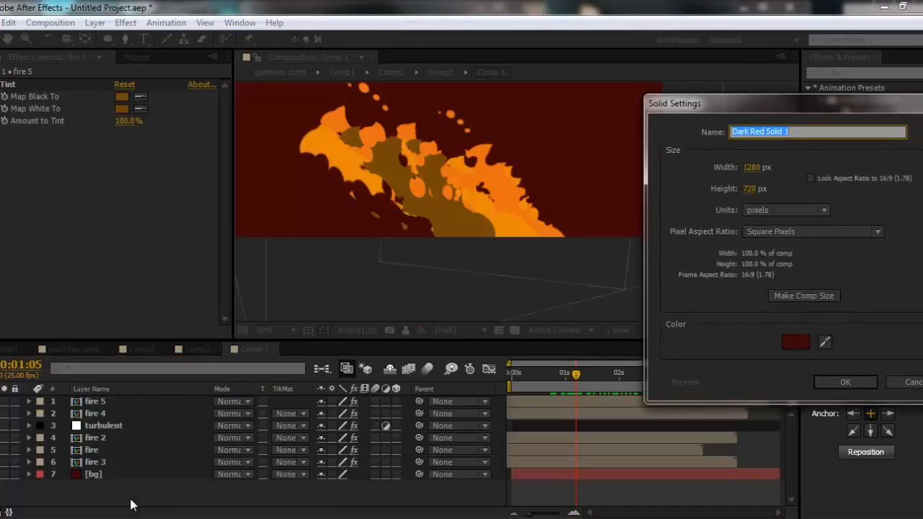
{"action": "key", "text": "BackSpace"}
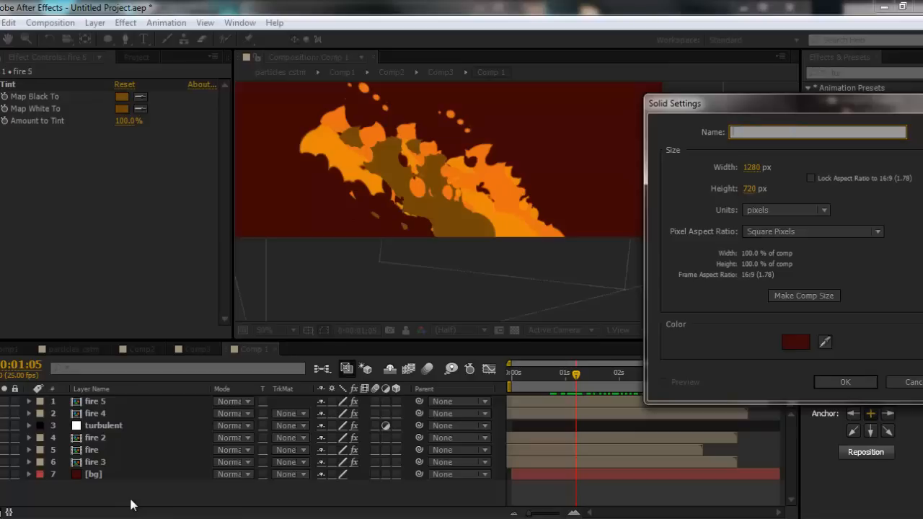
{"action": "key", "text": "Escape"}
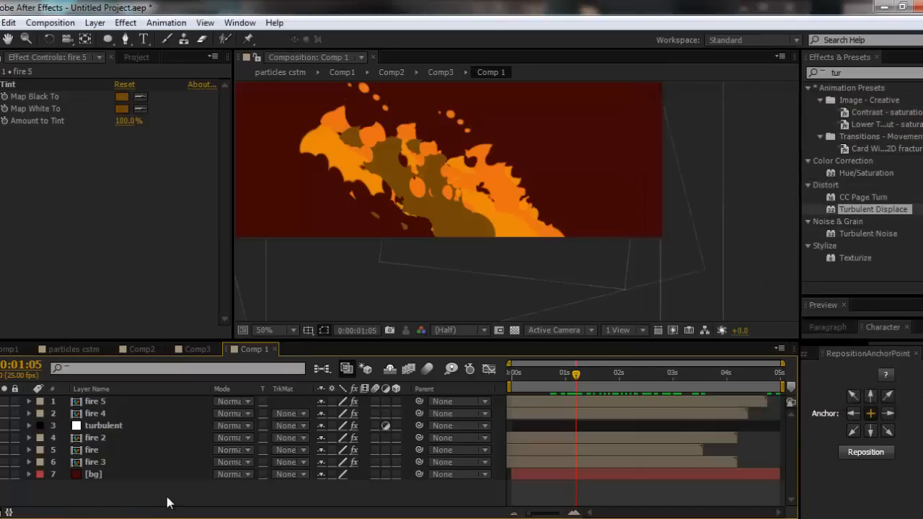
- Add an adjustment layer above all layers and copy the turbulent layer's Turbulent Displace effect onto it
{"action": "key", "text": "ctrl+alt+y"}
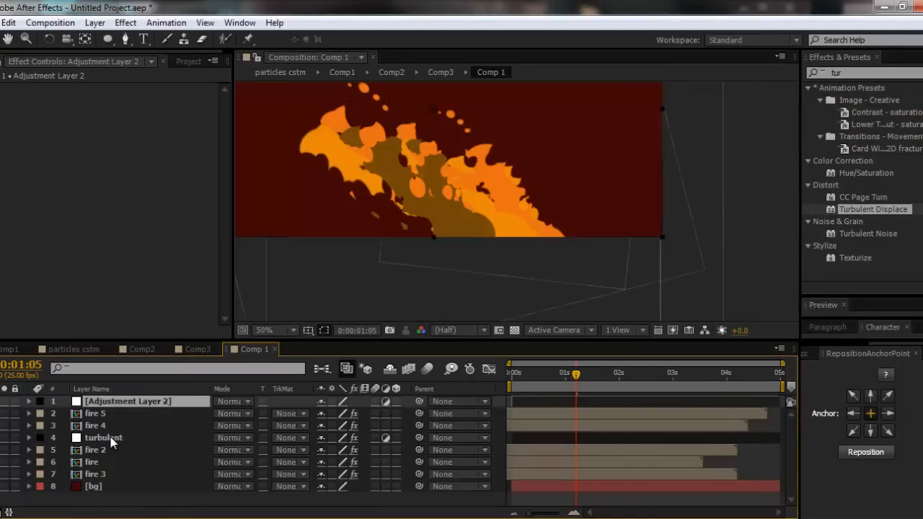
{"action": "left_click", "coordinate": [111, 441]}
{"action": "left_click", "coordinate": [41, 87]}
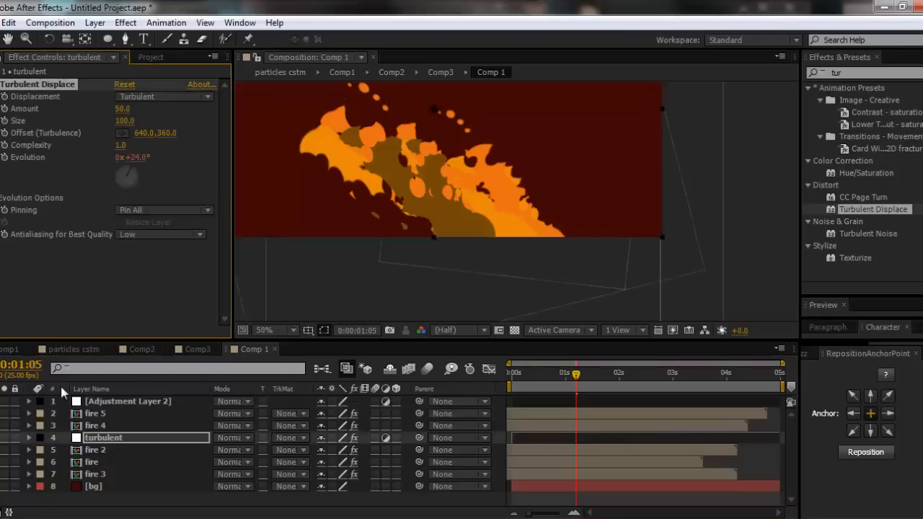
{"action": "left_click", "coordinate": [103, 401]}
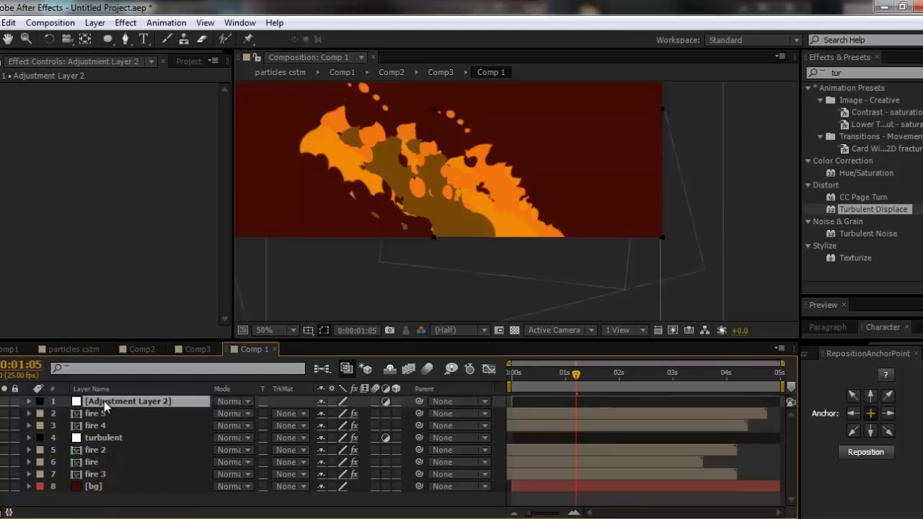
{"action": "key", "text": "ctrl+v"}
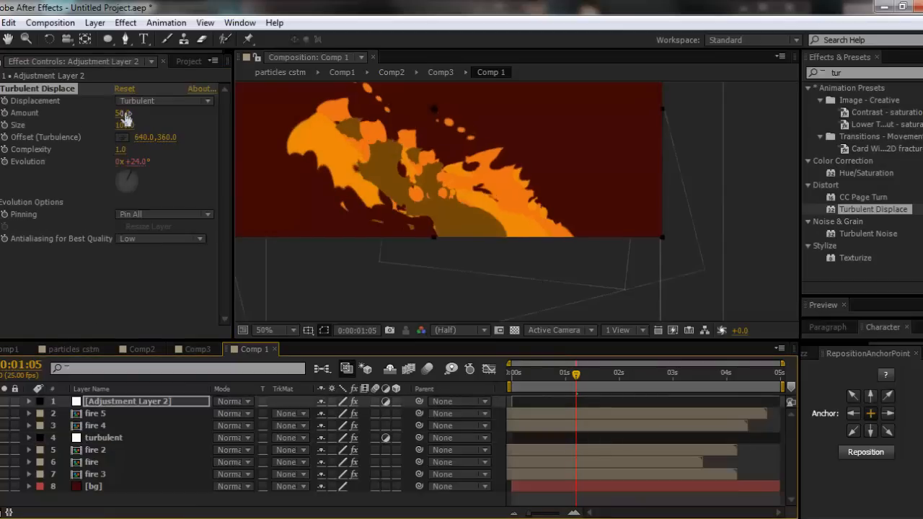
- Set the new adjustment layer's Turbulent Displace Amount to 13 and check the fire at 0:00:02:21
{"action": "left_click_drag", "start_coordinate": [124, 115], "coordinate": [96, 111]}
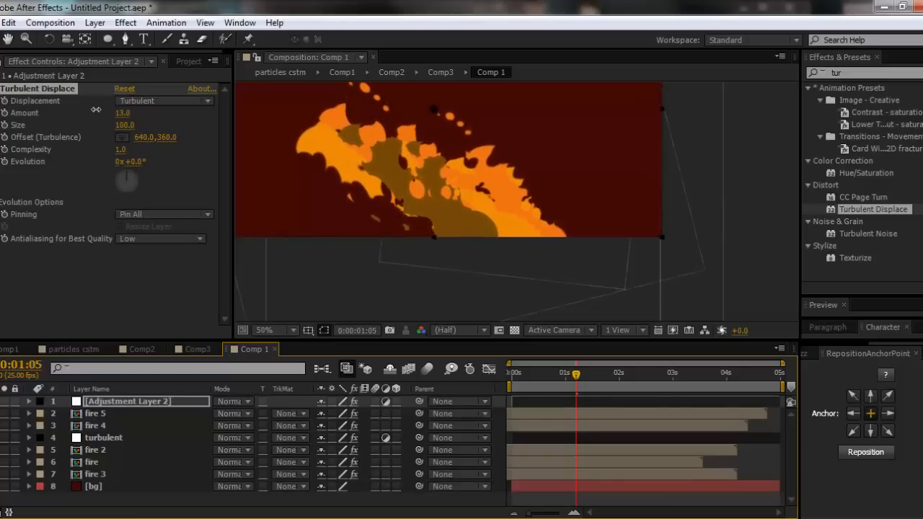
{"action": "left_click_drag", "start_coordinate": [123, 173], "coordinate": [121, 133]}
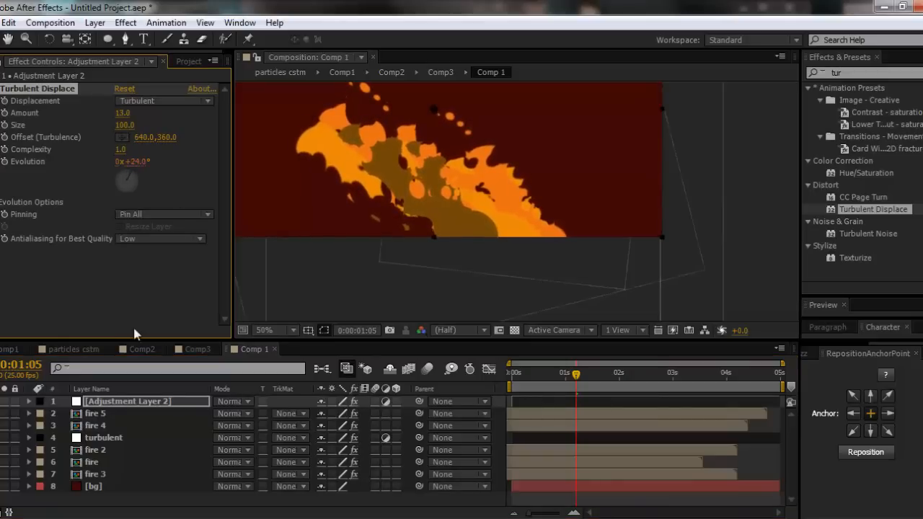
{"action": "left_click_drag", "start_coordinate": [547, 367], "coordinate": [666, 383]}
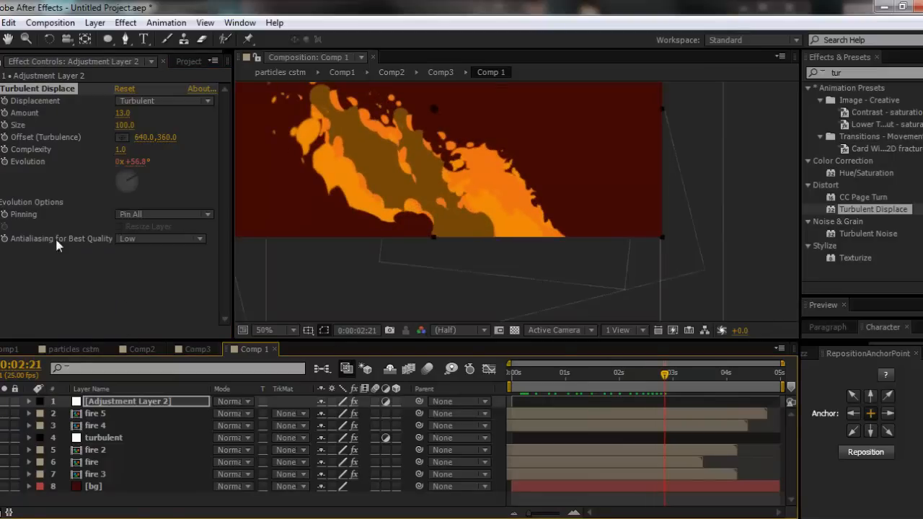
{"action": "left_click_drag", "start_coordinate": [376, 195], "coordinate": [438, 275]}
{"action": "scroll", "coordinate": [439, 275], "scroll_direction": "up", "scroll_amount": 1}
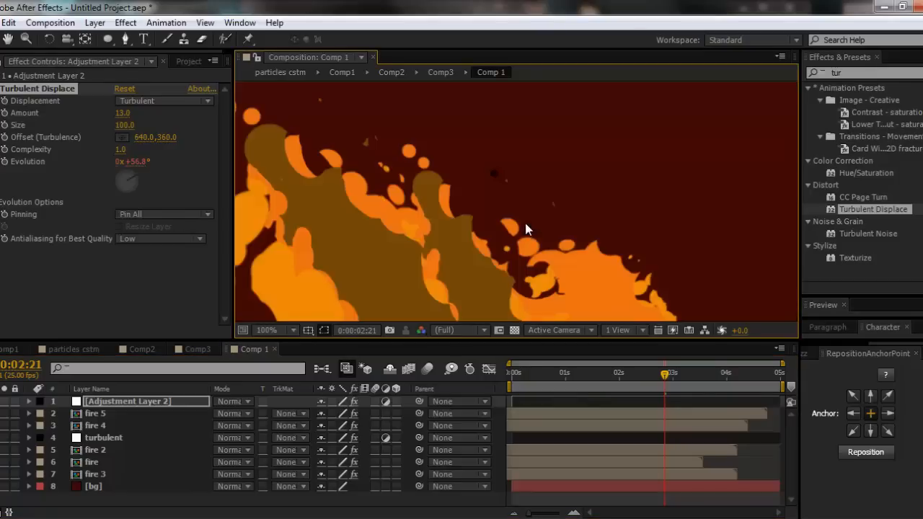
{"action": "scroll", "coordinate": [525, 229], "scroll_direction": "down", "scroll_amount": 4}
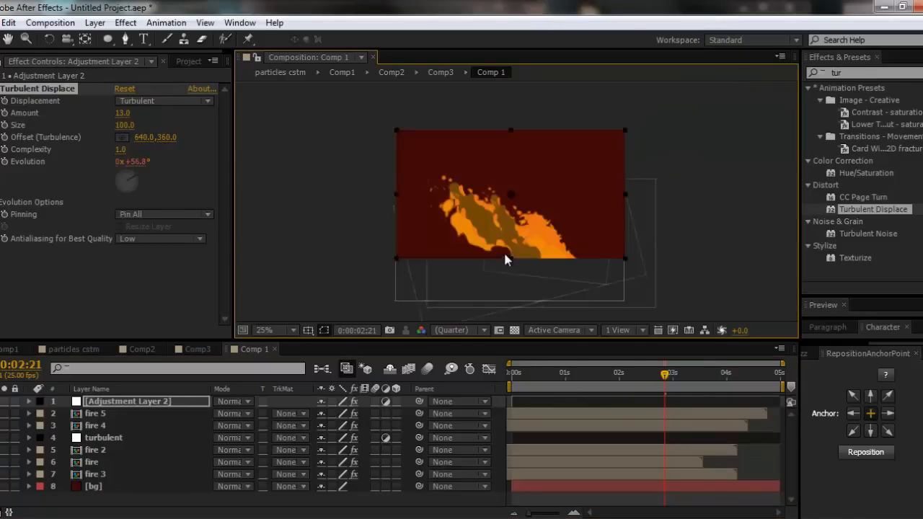
{"action": "scroll", "coordinate": [503, 249], "scroll_direction": "up", "scroll_amount": 2}
- Add another adjustment layer above all layers and name it Blur
{"action": "left_click", "coordinate": [100, 502]}
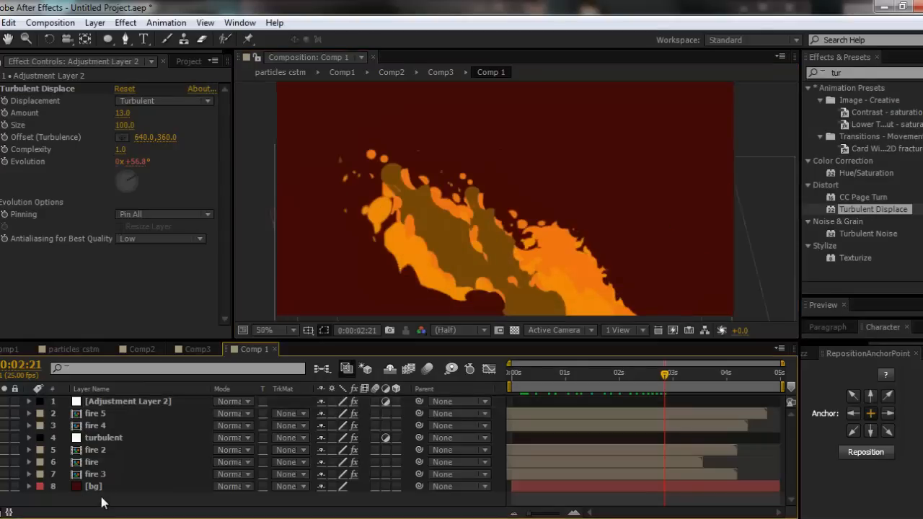
{"action": "key", "text": "ctrl+alt+y"}
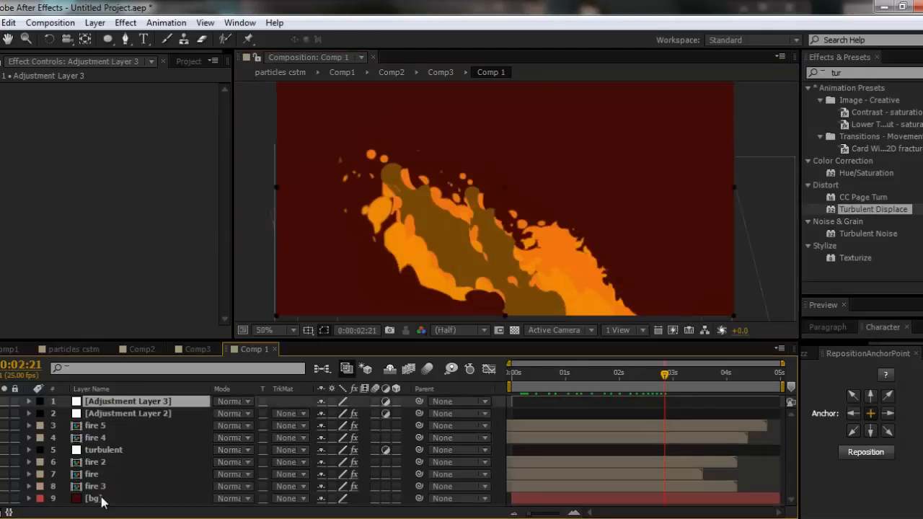
{"action": "key", "text": "Return"}
{"action": "type", "text": "Blur"}
{"action": "key", "text": "Return"}
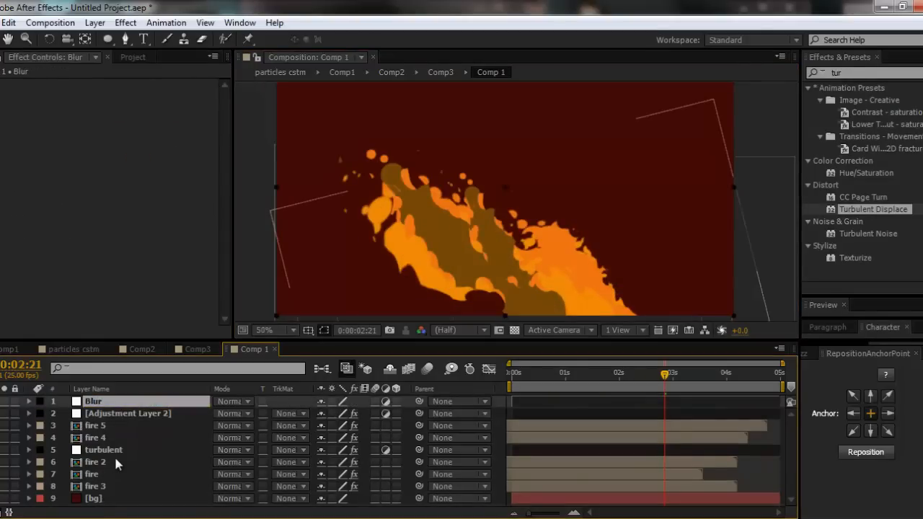
- Rename Adjustment Layer 2 as Turbulent sml
{"action": "right_click", "coordinate": [174, 443]}
{"action": "left_click", "coordinate": [93, 412]}
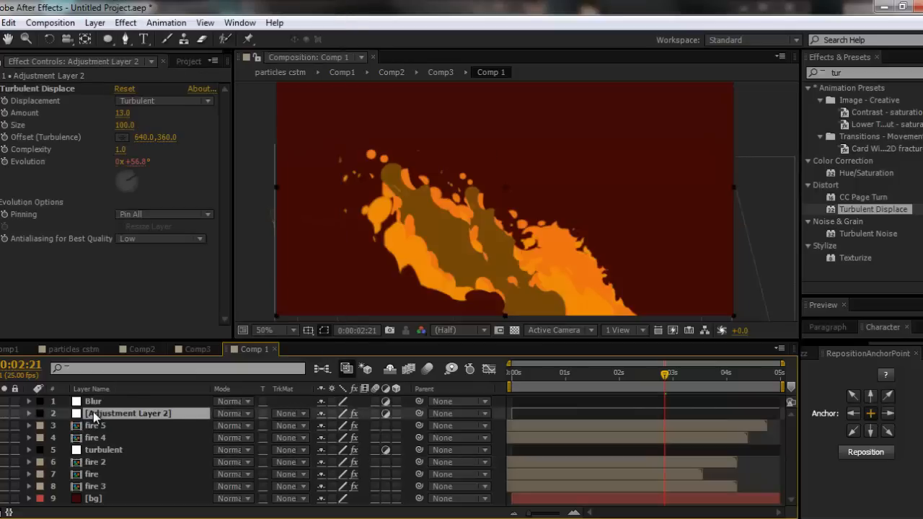
{"action": "key", "text": "Return"}
{"action": "type", "text": "Turbulent 2"}
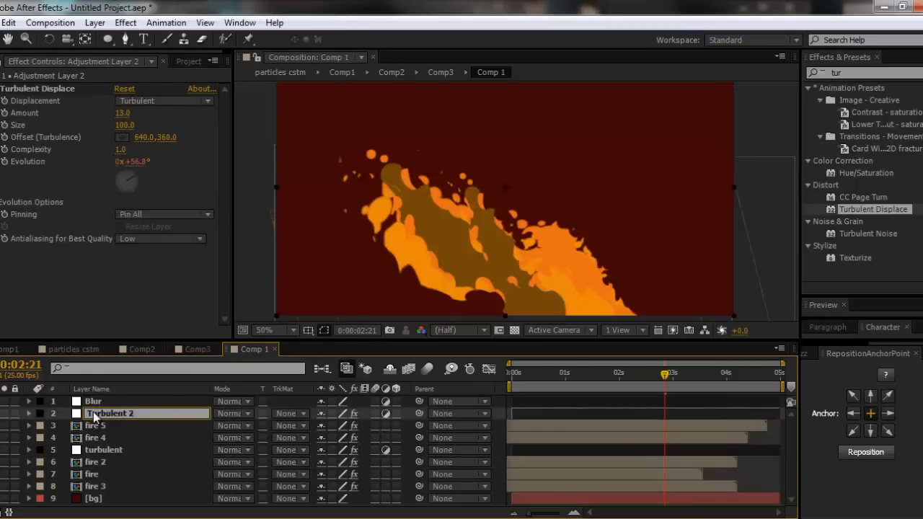
{"action": "key", "text": "Return"}
{"action": "key", "text": "Return"}
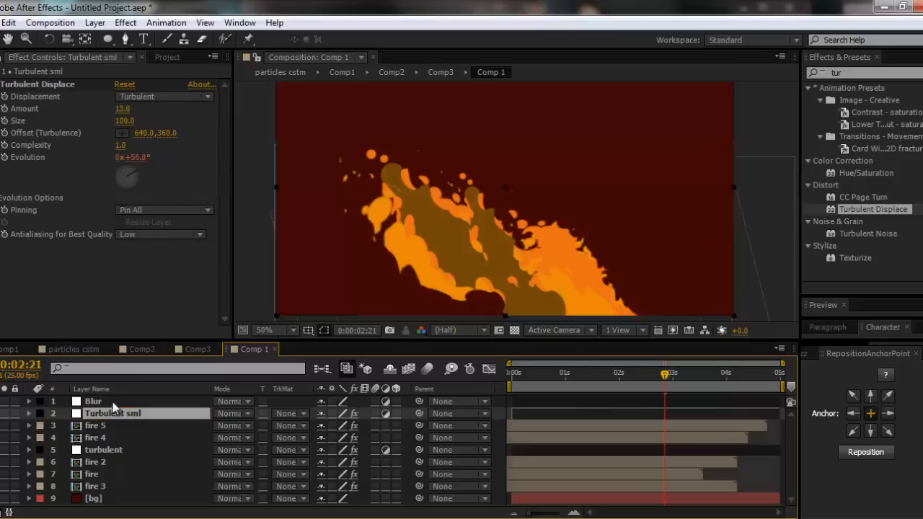
- Apply the Fast Blur effect to the Blur layer with a Blurriness of 11
{"action": "left_click", "coordinate": [108, 402]}
{"action": "left_click", "coordinate": [870, 66]}
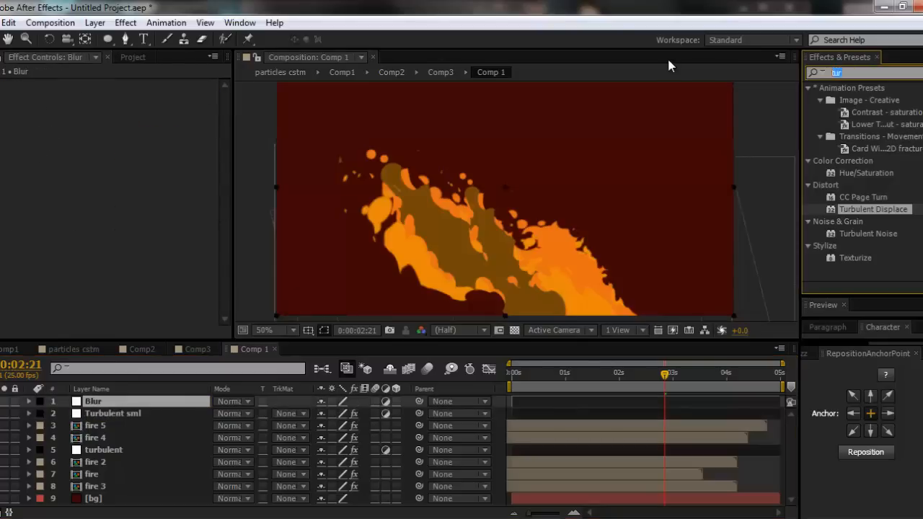
{"action": "type", "text": "fast"}
{"action": "left_click_drag", "start_coordinate": [855, 223], "coordinate": [427, 230]}
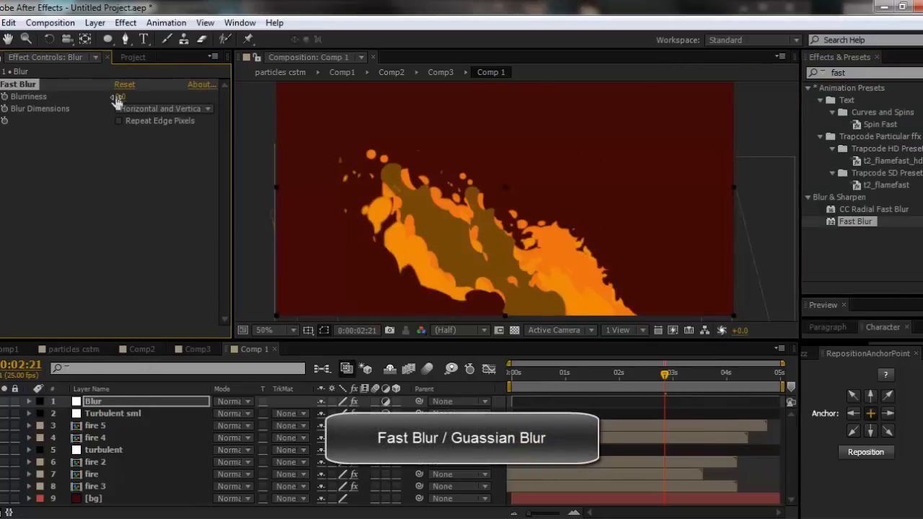
{"action": "mouse_move", "coordinate": [117, 100]}
{"action": "left_mouse_down"}
{"action": "mouse_move", "coordinate": [135, 101]}
{"action": "mouse_move", "coordinate": [119, 96]}
{"action": "mouse_move", "coordinate": [127, 96]}
{"action": "left_mouse_up"}
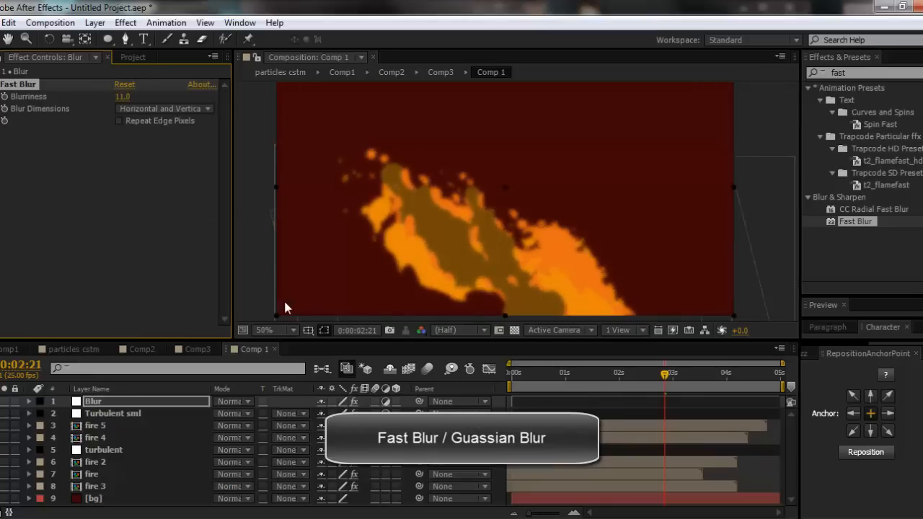
- Examine up close how the blur affects the left border of the composition frame and the flames
{"action": "scroll", "coordinate": [279, 310], "scroll_direction": "up", "scroll_amount": 1}
{"action": "left_click_drag", "start_coordinate": [272, 282], "coordinate": [623, 238]}
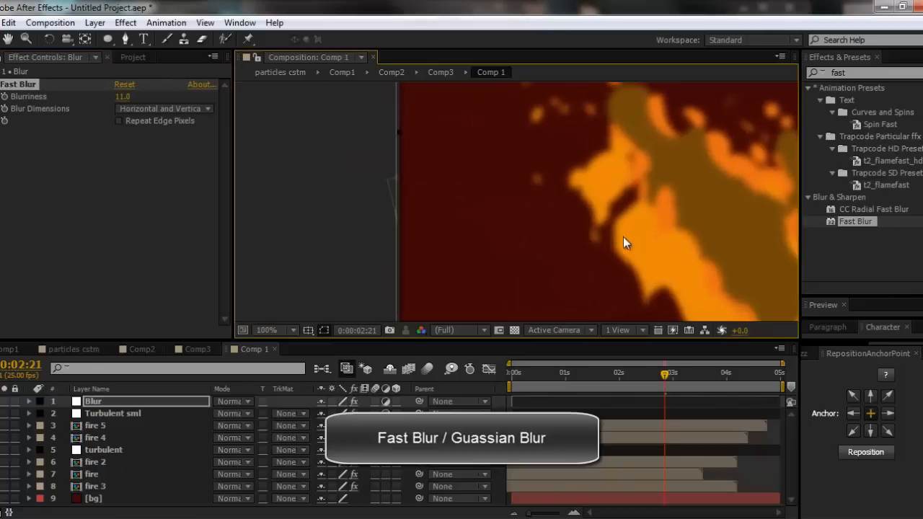
{"action": "scroll", "coordinate": [401, 243], "scroll_direction": "up", "scroll_amount": 2}
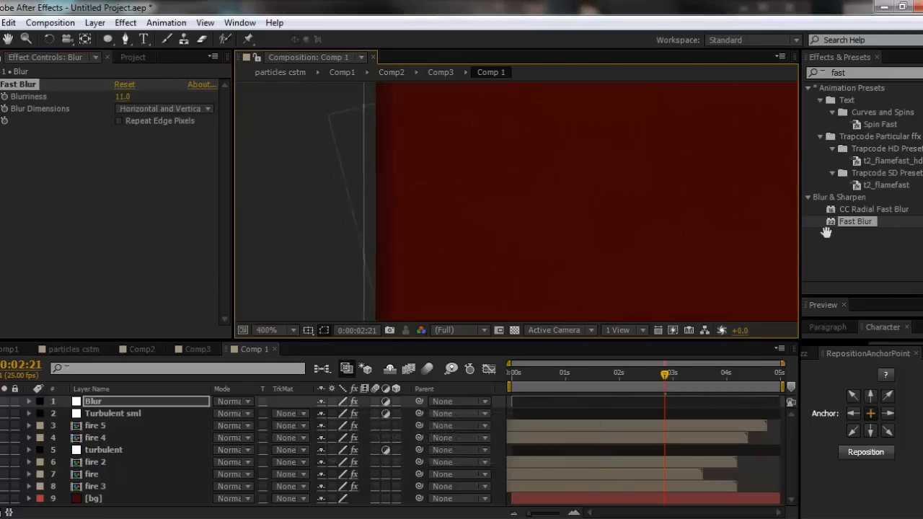
{"action": "left_click_drag", "start_coordinate": [826, 232], "coordinate": [879, 230]}
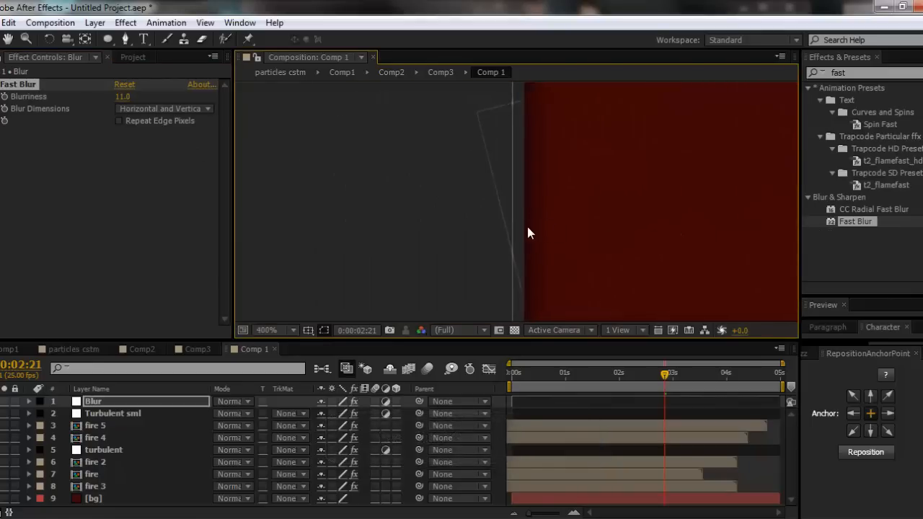
{"action": "scroll", "coordinate": [565, 200], "scroll_direction": "down", "scroll_amount": 6}
{"action": "scroll", "coordinate": [577, 208], "scroll_direction": "up", "scroll_amount": 4}
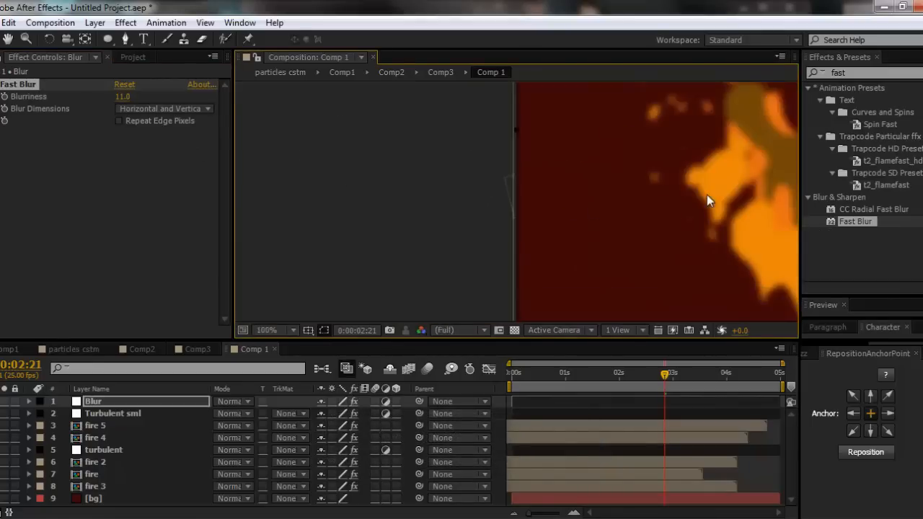
{"action": "left_click_drag", "start_coordinate": [707, 199], "coordinate": [386, 192]}
{"action": "scroll", "coordinate": [483, 190], "scroll_direction": "down", "scroll_amount": 2}
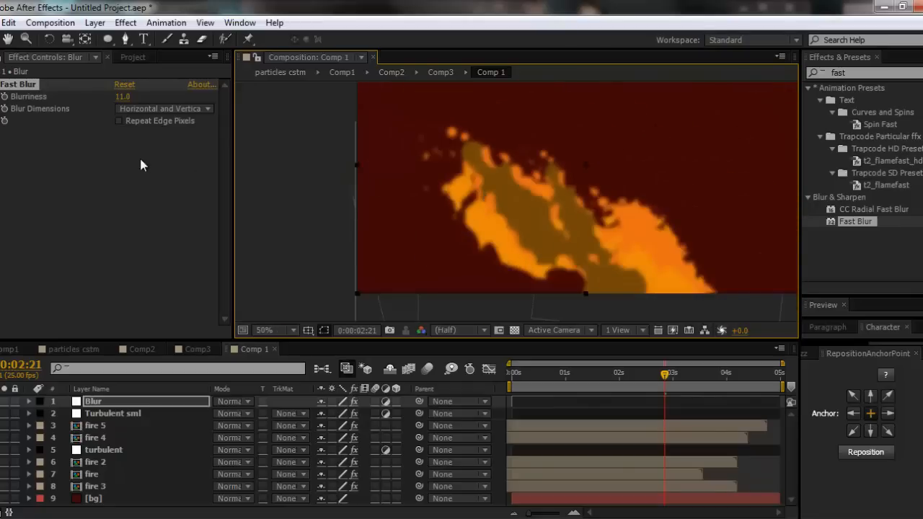
- Enable Repeat Edge Pixels in the Blur layer's Fast Blur and inspect the frame's border up close
{"action": "left_click", "coordinate": [119, 121]}
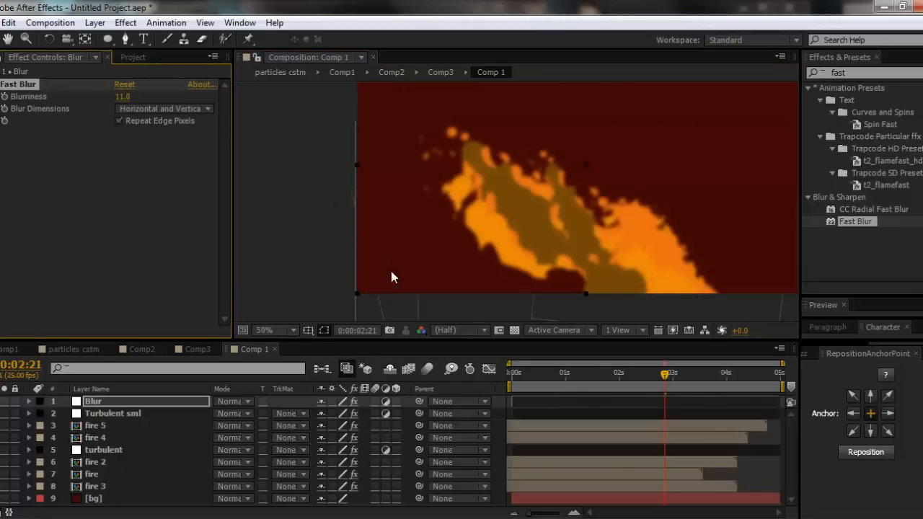
{"action": "scroll", "coordinate": [391, 277], "scroll_direction": "up", "scroll_amount": 2}
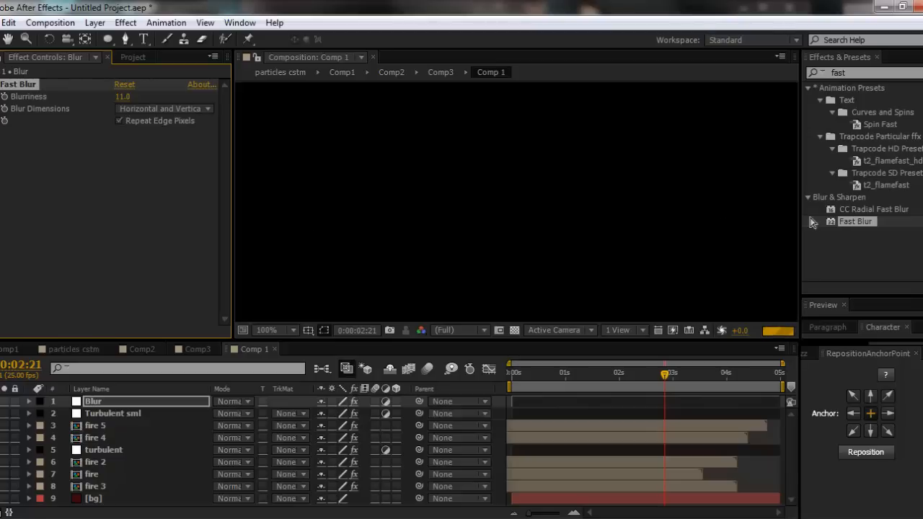
{"action": "scroll", "coordinate": [508, 219], "scroll_direction": "up", "scroll_amount": 2}
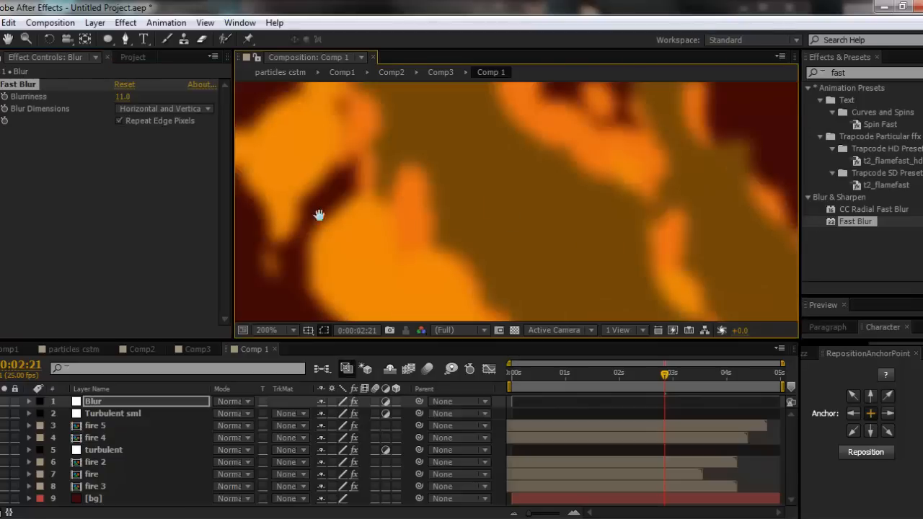
{"action": "left_click_drag", "start_coordinate": [318, 215], "coordinate": [759, 221]}
{"action": "scroll", "coordinate": [587, 195], "scroll_direction": "down", "scroll_amount": 2}
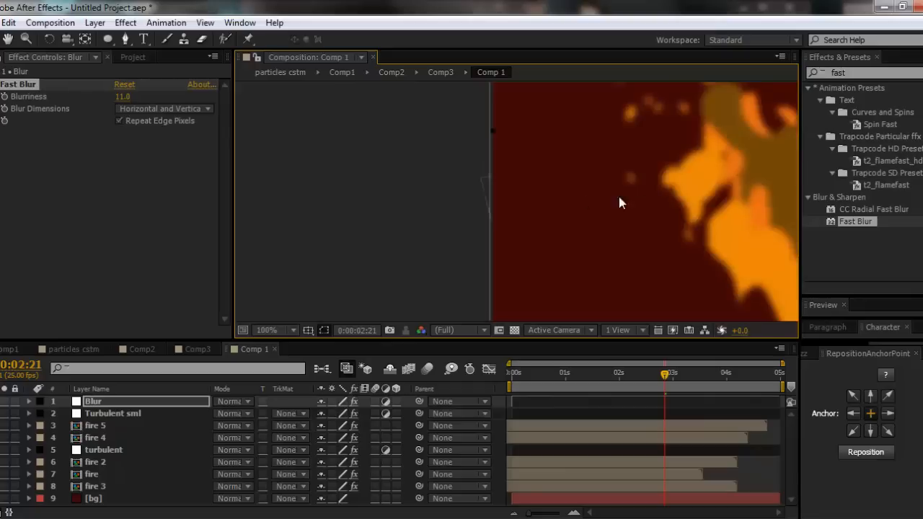
{"action": "left_click_drag", "start_coordinate": [559, 197], "coordinate": [435, 209]}
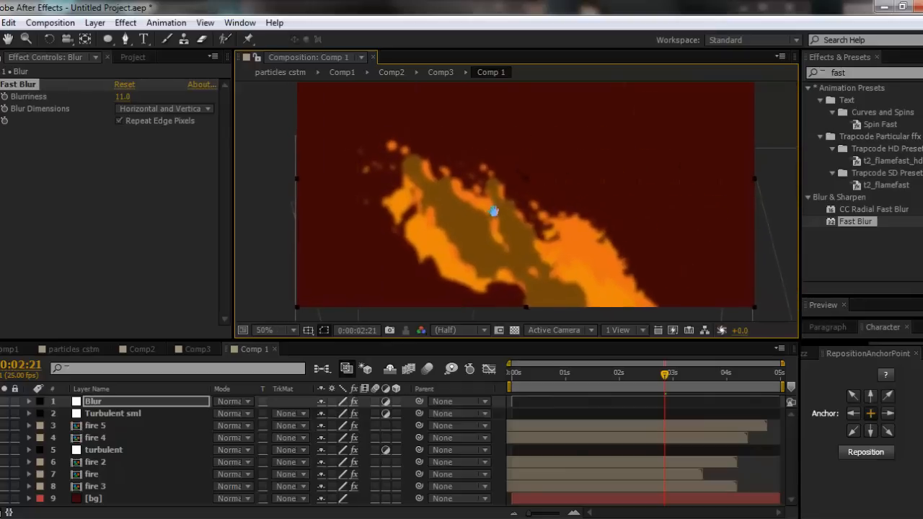
- Set the Blur layer's blending mode to Add and check the glowing fire at 0:00:02:00
{"action": "left_click", "coordinate": [154, 402]}
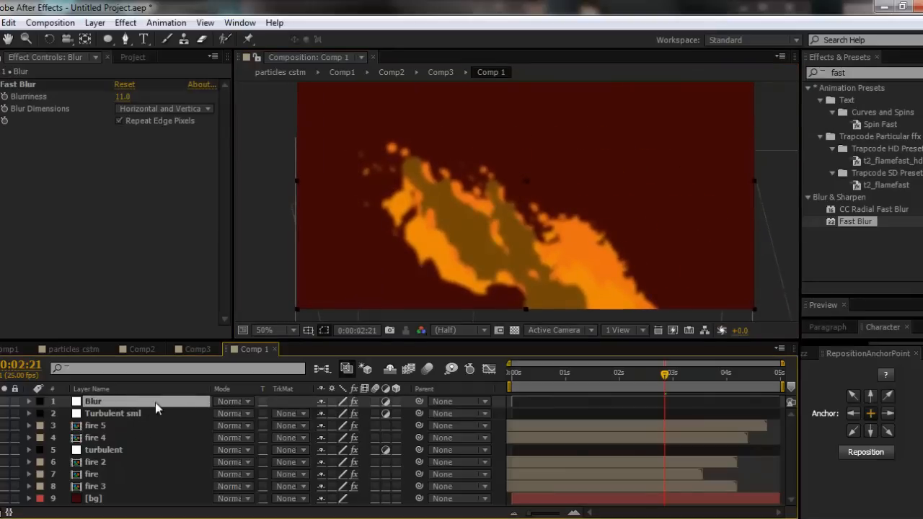
{"action": "left_click", "coordinate": [236, 402]}
{"action": "left_click", "coordinate": [303, 206]}
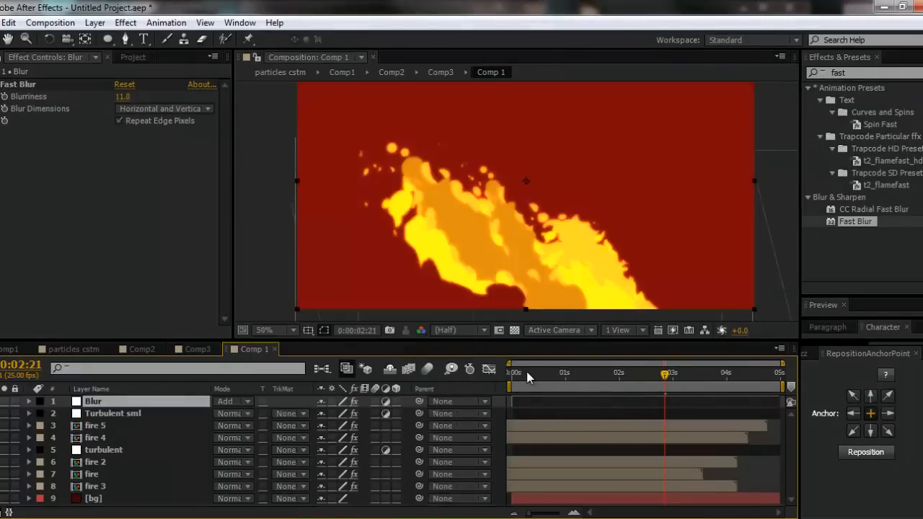
{"action": "left_click_drag", "start_coordinate": [516, 382], "coordinate": [624, 385]}
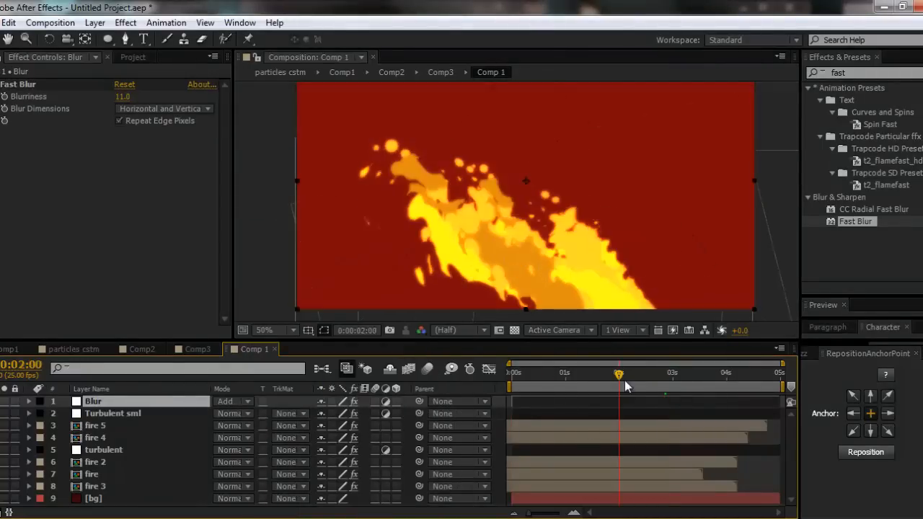
- Lower the Blur layer's opacity to 63% and collapse its properties
{"action": "key", "text": "t"}
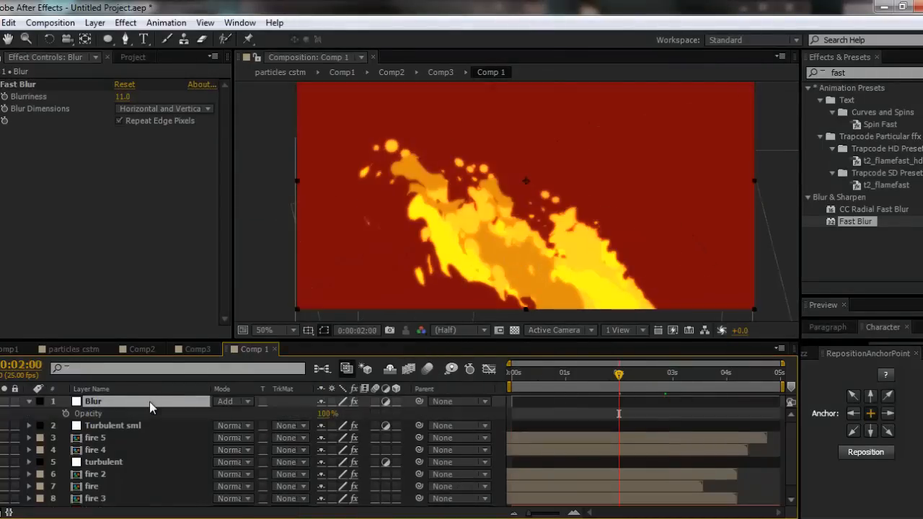
{"action": "left_click_drag", "start_coordinate": [329, 413], "coordinate": [298, 418]}
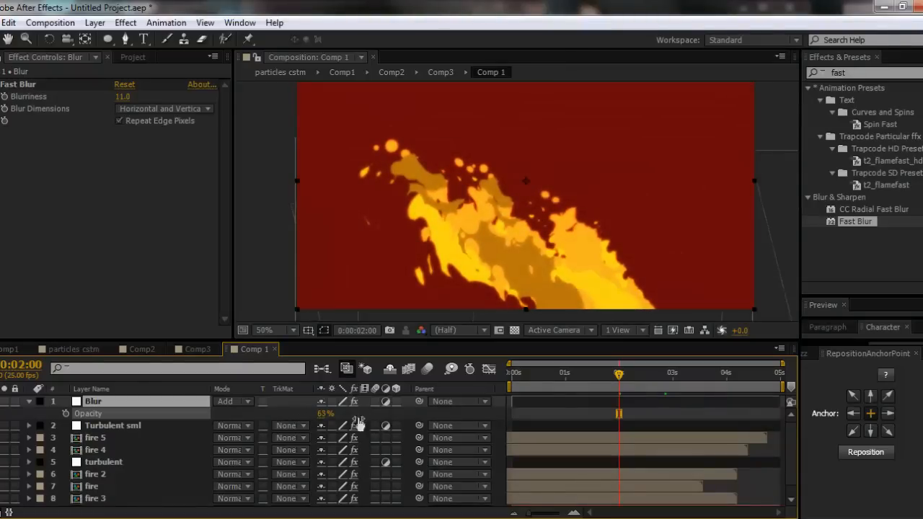
{"action": "left_click", "coordinate": [349, 413]}
{"action": "left_click", "coordinate": [28, 401]}
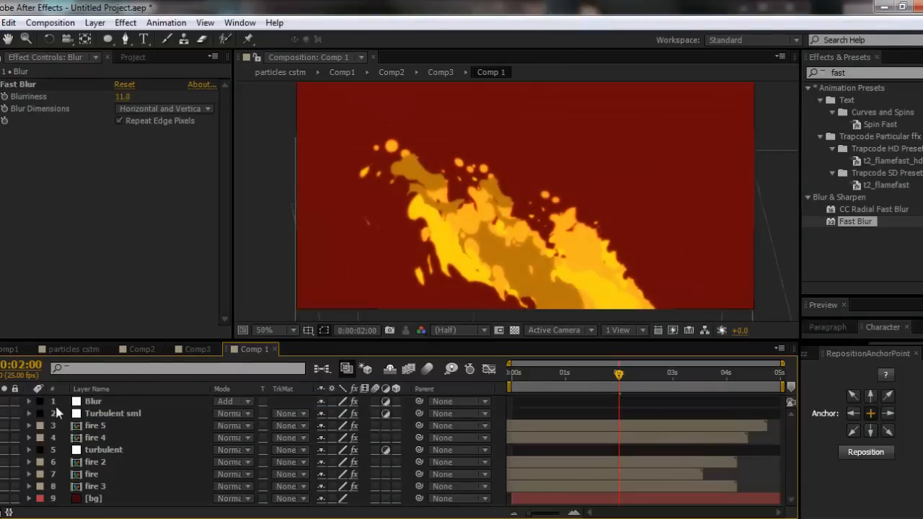
- Change the Blur layer's label color to Blue
{"action": "left_click", "coordinate": [45, 401]}
{"action": "left_click", "coordinate": [40, 400]}
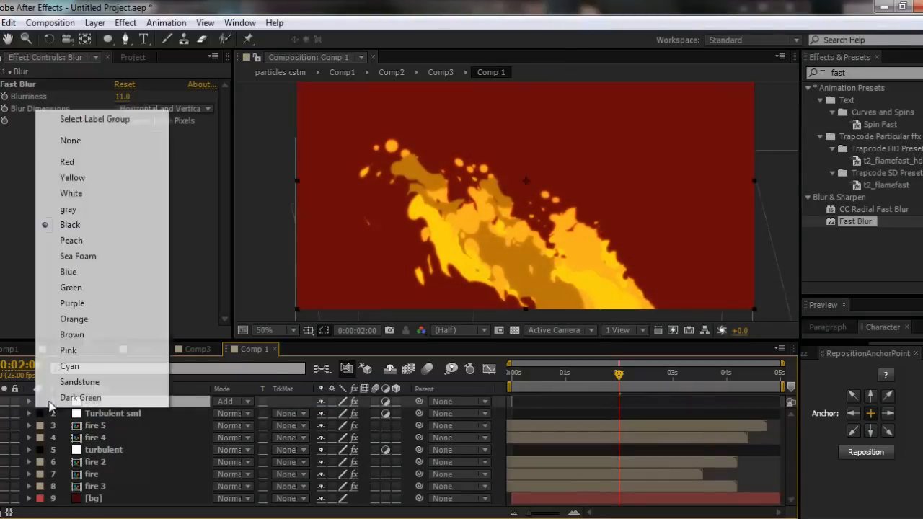
{"action": "left_click", "coordinate": [68, 271]}
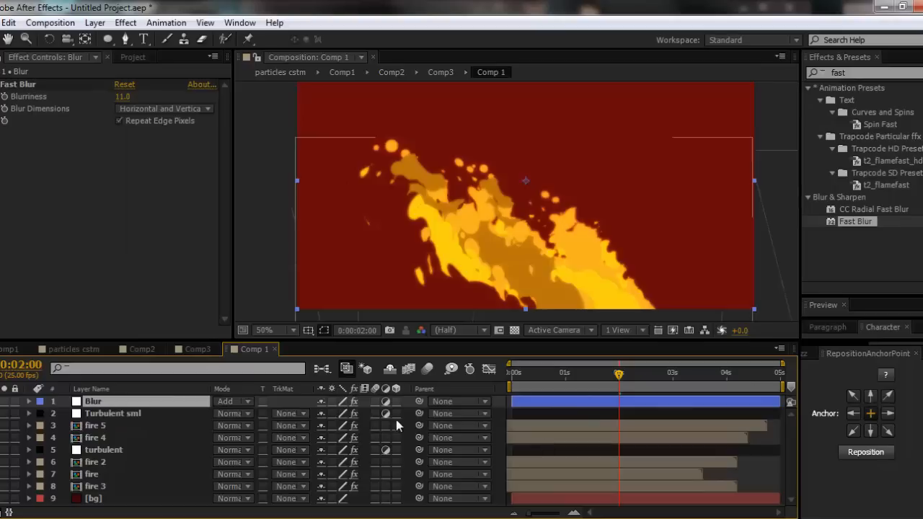
{"action": "left_click", "coordinate": [285, 403]}
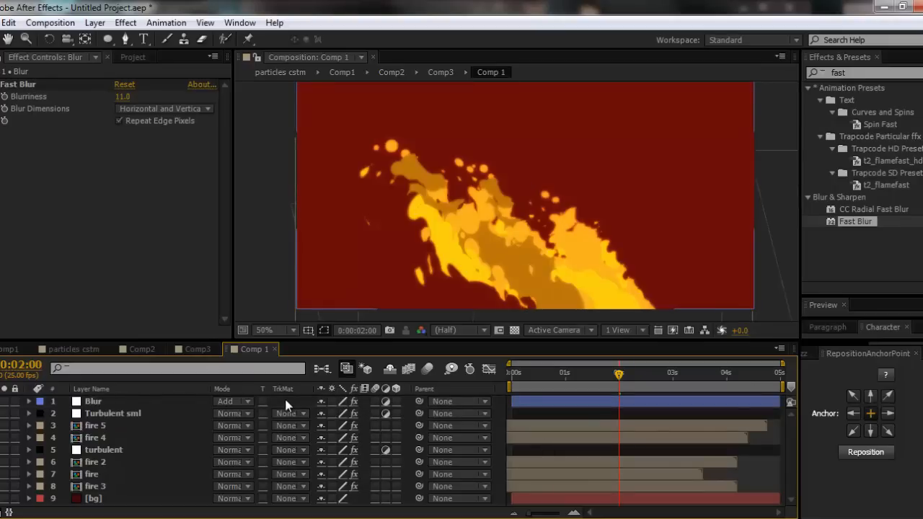
- Add a new adjustment layer above the Blur layer and name it GLOW
{"action": "key", "text": "ctrl+alt+y"}
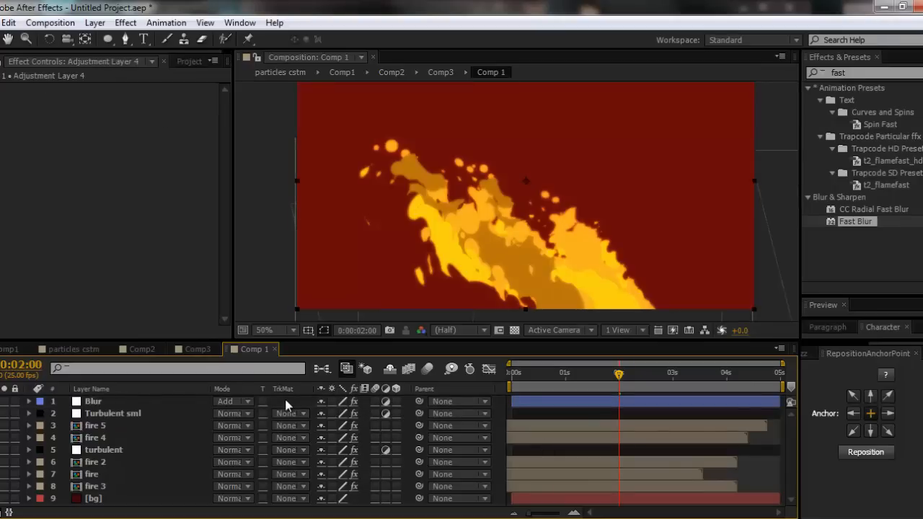
{"action": "key", "text": "Return"}
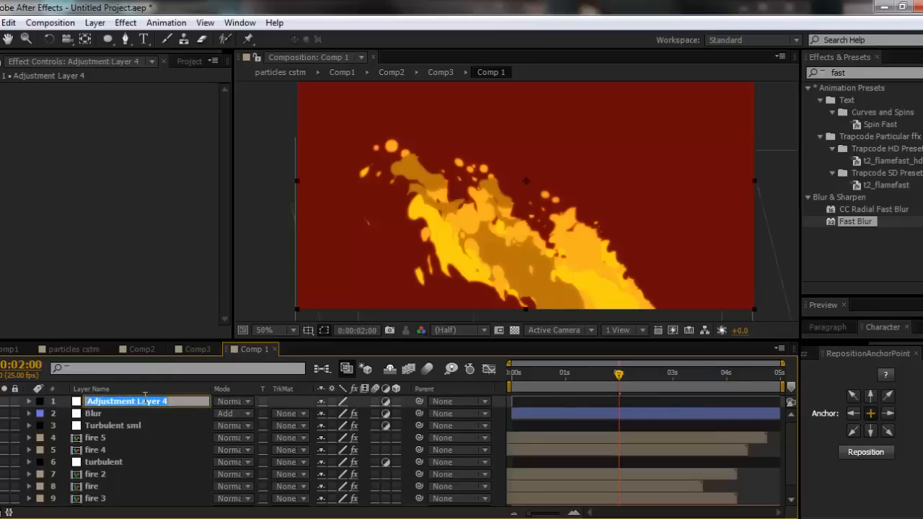
{"action": "type", "text": "GLOW"}
{"action": "key", "text": "Return"}
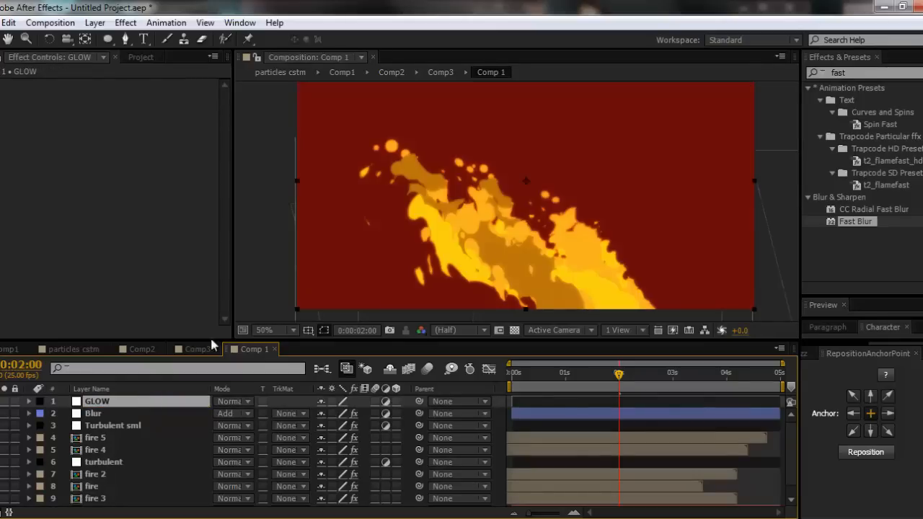
- Apply the Stylize Glow effect to the GLOW layer with Glow Radius 109 and Glow Intensity 0.7
{"action": "left_click", "coordinate": [868, 72]}
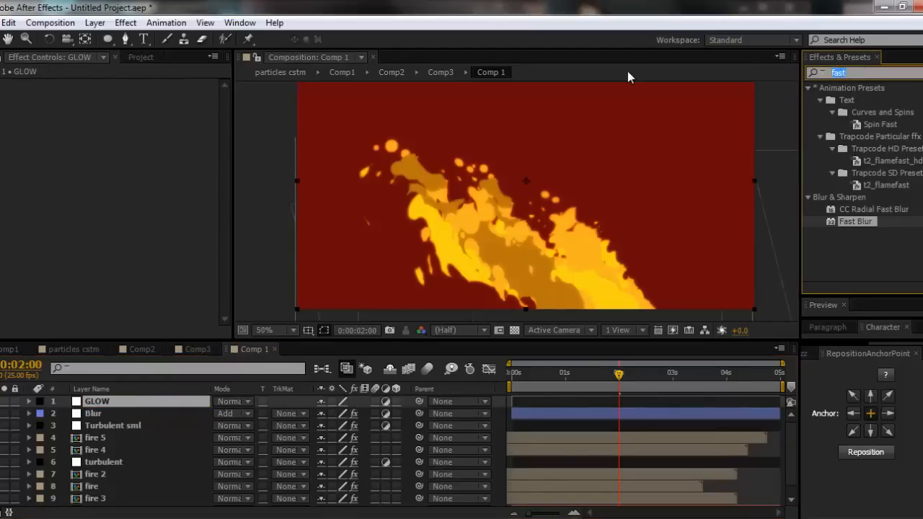
{"action": "type", "text": "glow"}
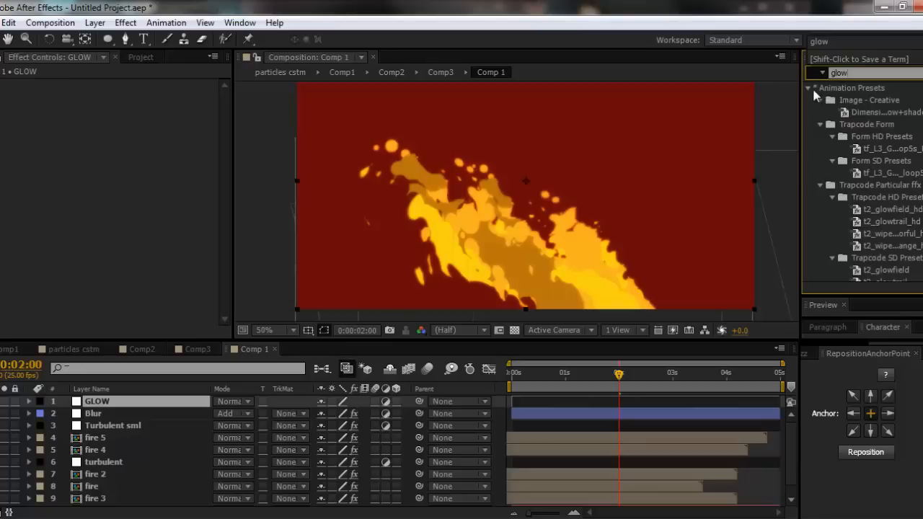
{"action": "left_click", "coordinate": [813, 91]}
{"action": "left_click", "coordinate": [813, 90]}
{"action": "left_click_drag", "start_coordinate": [848, 112], "coordinate": [117, 401]}
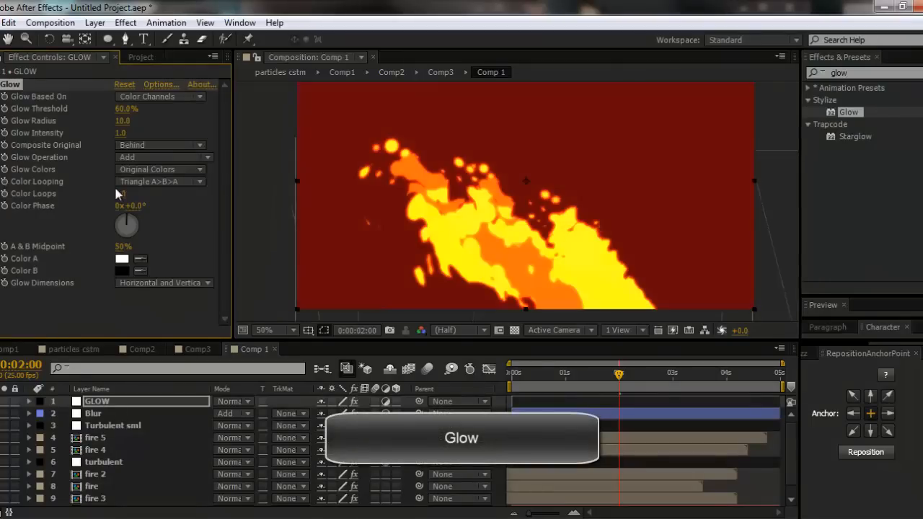
{"action": "left_click_drag", "start_coordinate": [123, 120], "coordinate": [193, 119]}
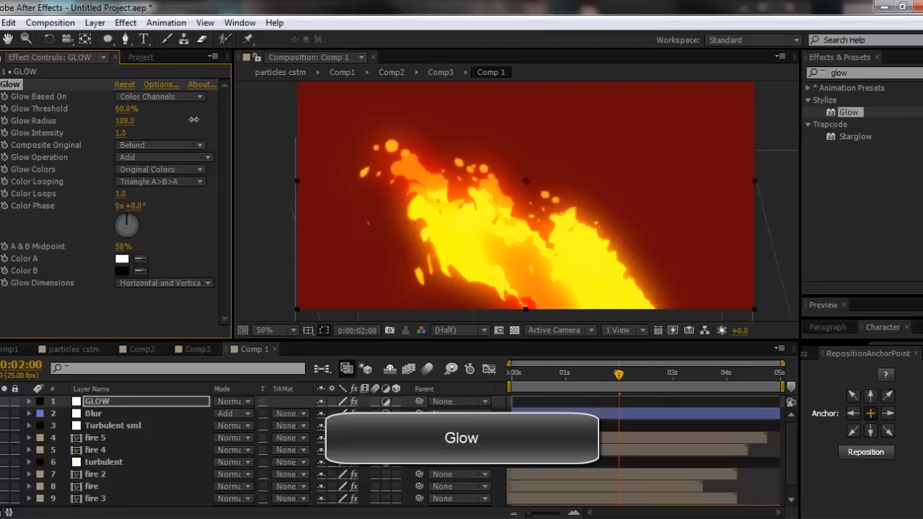
{"action": "left_click_drag", "start_coordinate": [118, 132], "coordinate": [86, 133]}
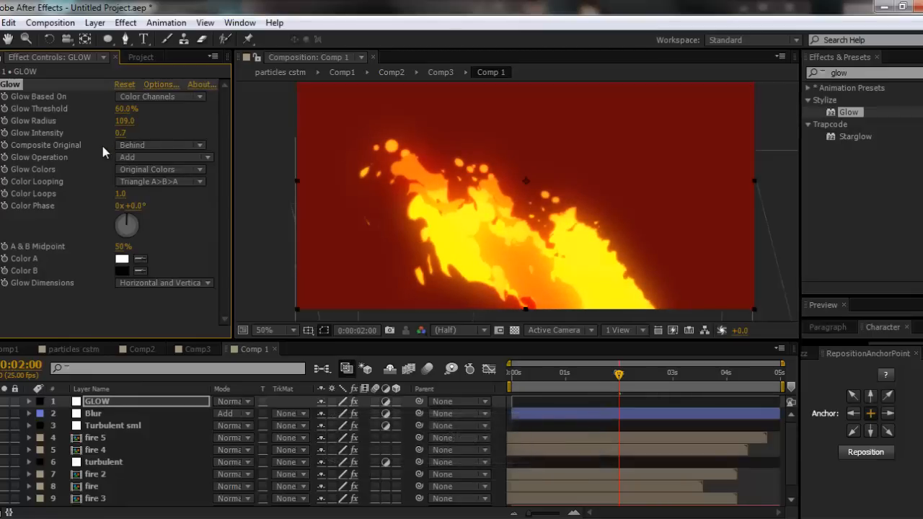
- Lower the GLOW layer's opacity to 66% and collapse its properties
{"action": "left_click", "coordinate": [160, 403]}
{"action": "key", "text": "t"}
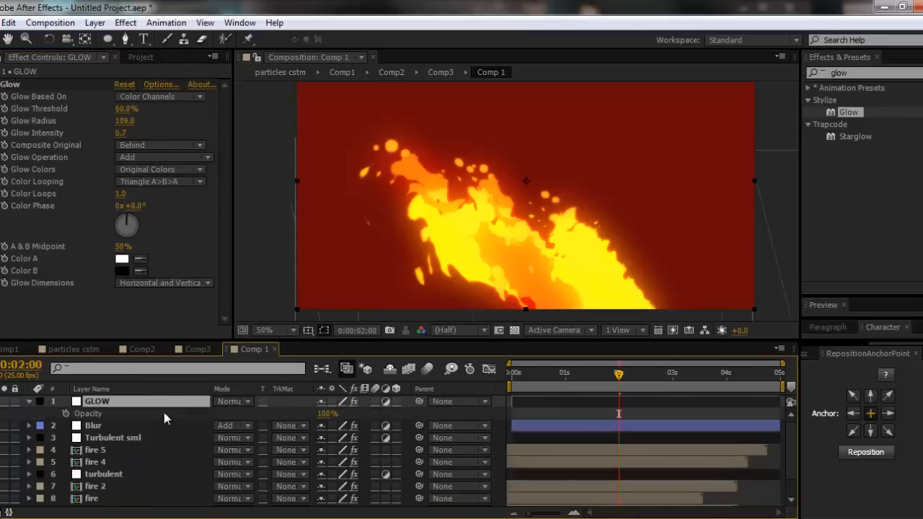
{"action": "left_click_drag", "start_coordinate": [324, 413], "coordinate": [300, 412]}
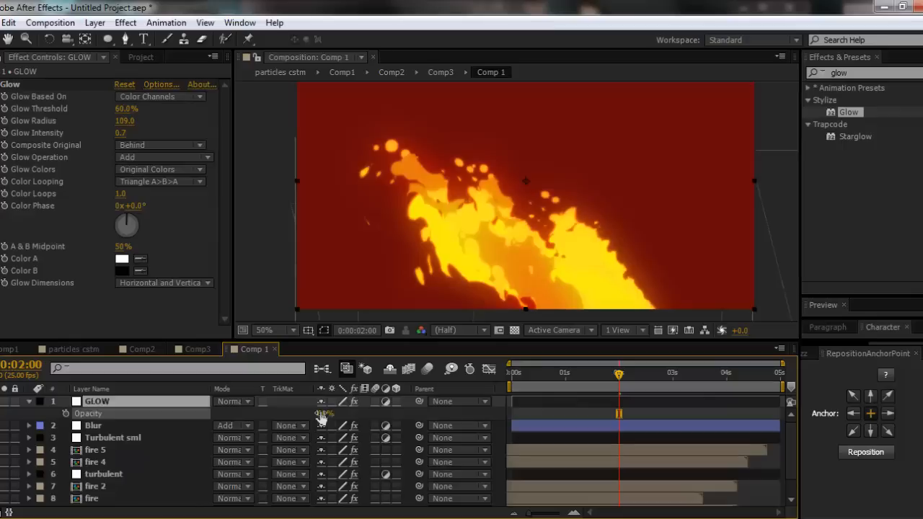
{"action": "left_click", "coordinate": [382, 409]}
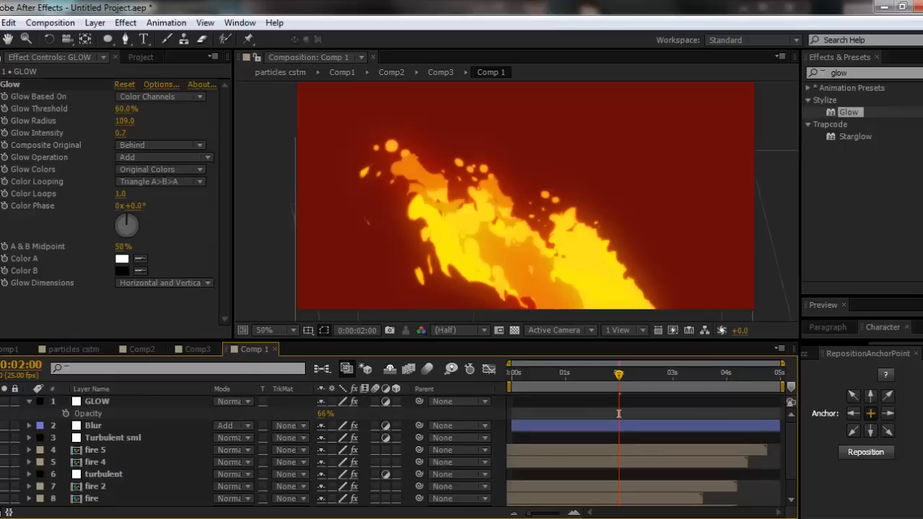
{"action": "left_click", "coordinate": [29, 401]}
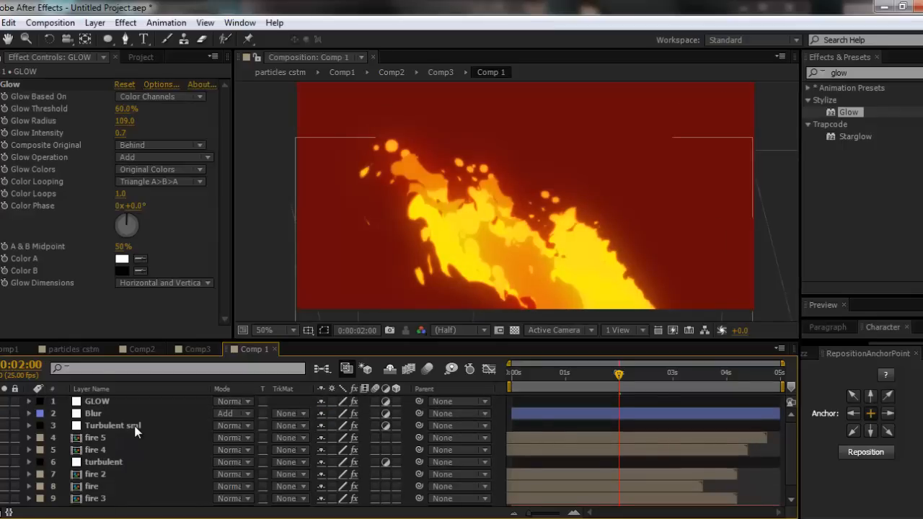
- Create a black 1280 x 720 px solid above all the layers and name it Vignette
{"action": "key", "text": "ctrl+y"}
{"action": "left_click", "coordinate": [791, 342]}
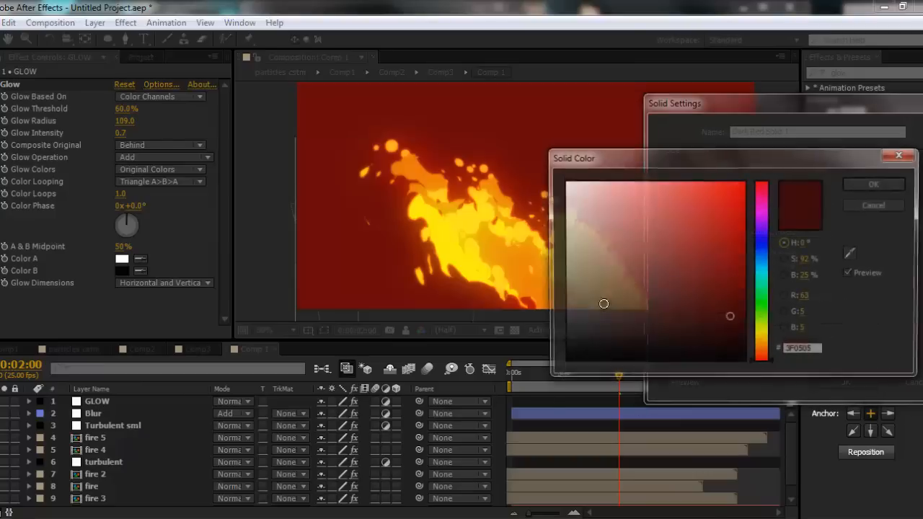
{"action": "left_click_drag", "start_coordinate": [604, 305], "coordinate": [421, 487]}
{"action": "left_click", "coordinate": [868, 189]}
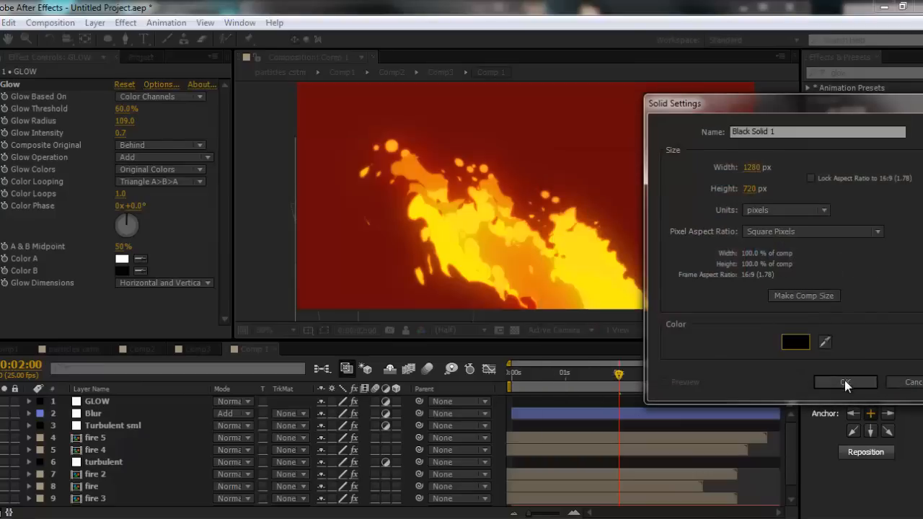
{"action": "left_click", "coordinate": [844, 379]}
{"action": "key", "text": "Return"}
{"action": "type", "text": "Vignette"}
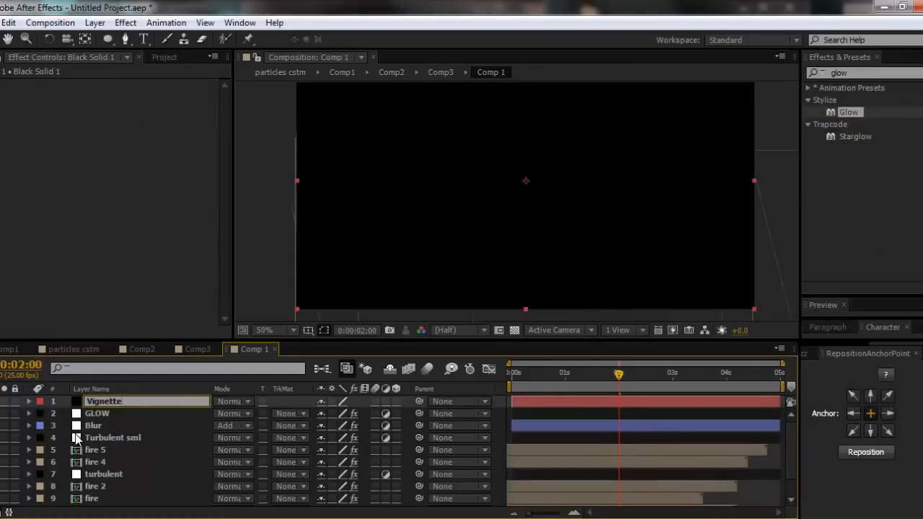
{"action": "key", "text": "Return"}
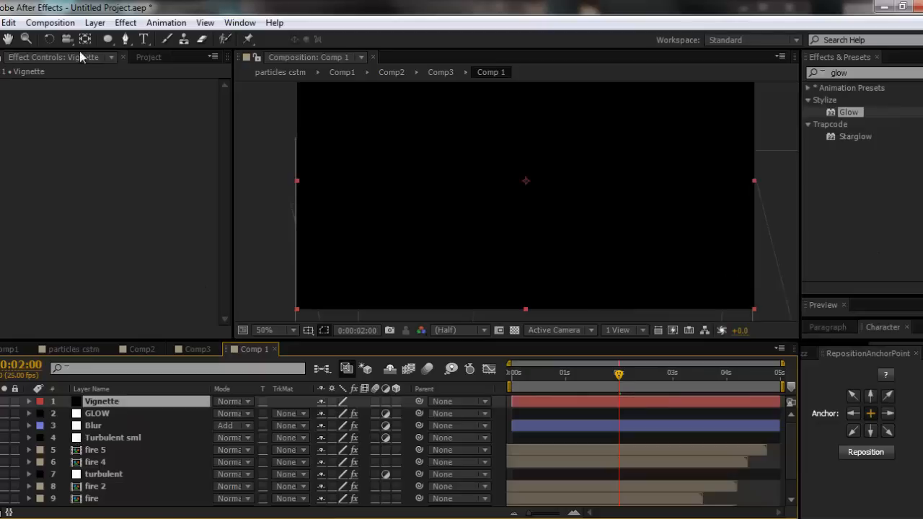
- Add a full-frame elliptical mask to the Vignette solid and invert it
{"action": "double_click", "coordinate": [109, 42]}
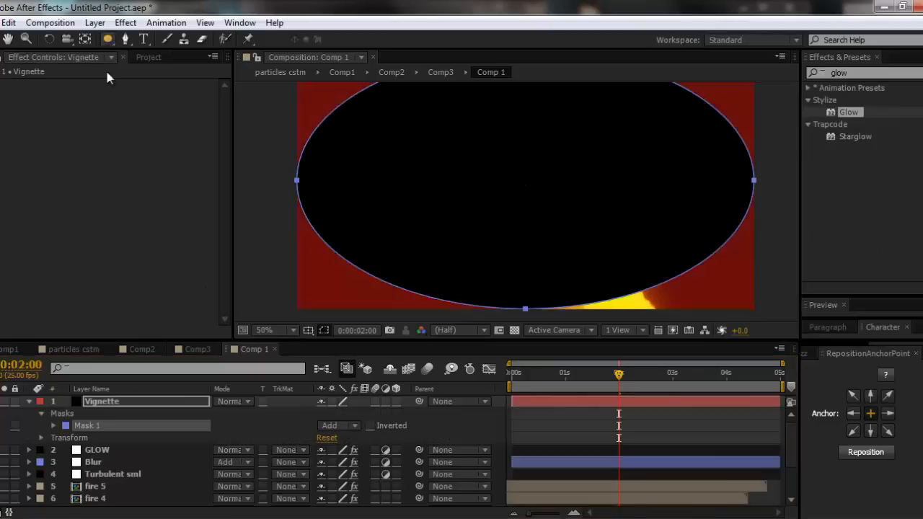
{"action": "left_click", "coordinate": [369, 422]}
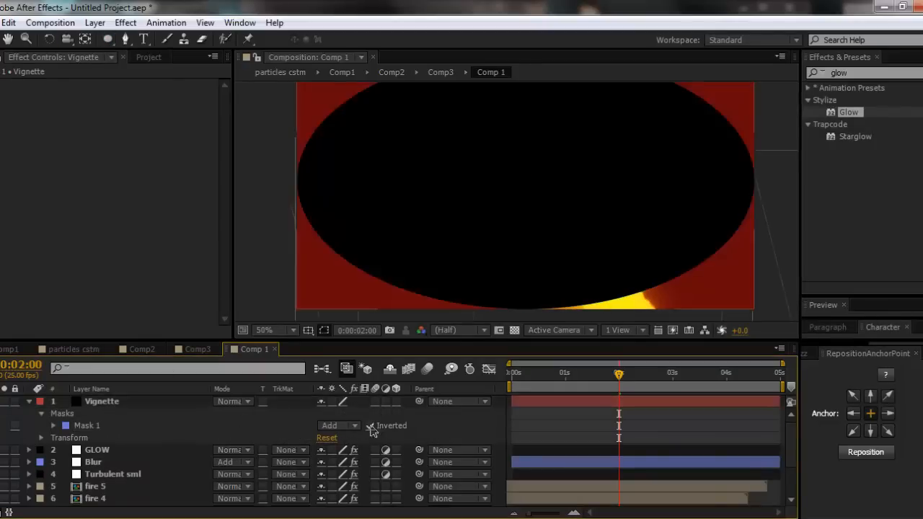
{"action": "left_click", "coordinate": [370, 426]}
- Set the Vignette mask's feather to 371 pixels and its expansion to 142 pixels
{"action": "left_click", "coordinate": [54, 425]}
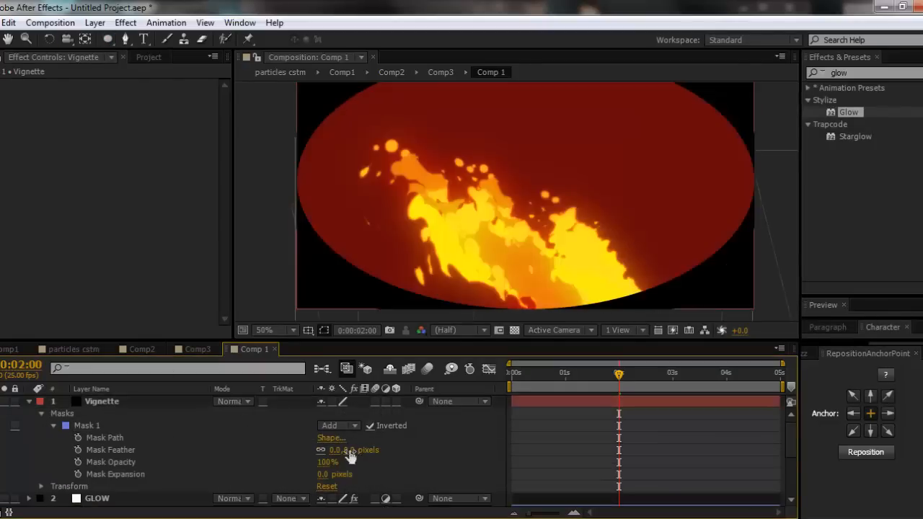
{"action": "left_click_drag", "start_coordinate": [349, 455], "coordinate": [589, 454]}
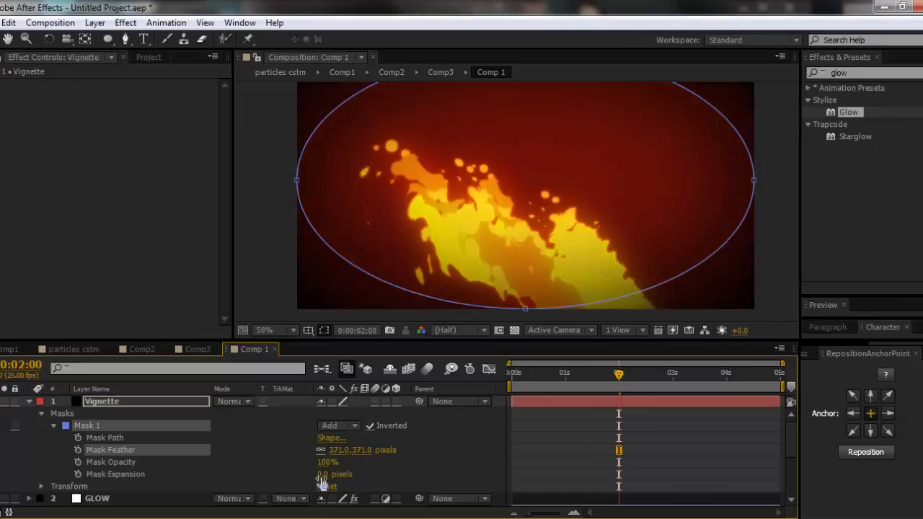
{"action": "left_click_drag", "start_coordinate": [322, 476], "coordinate": [416, 472]}
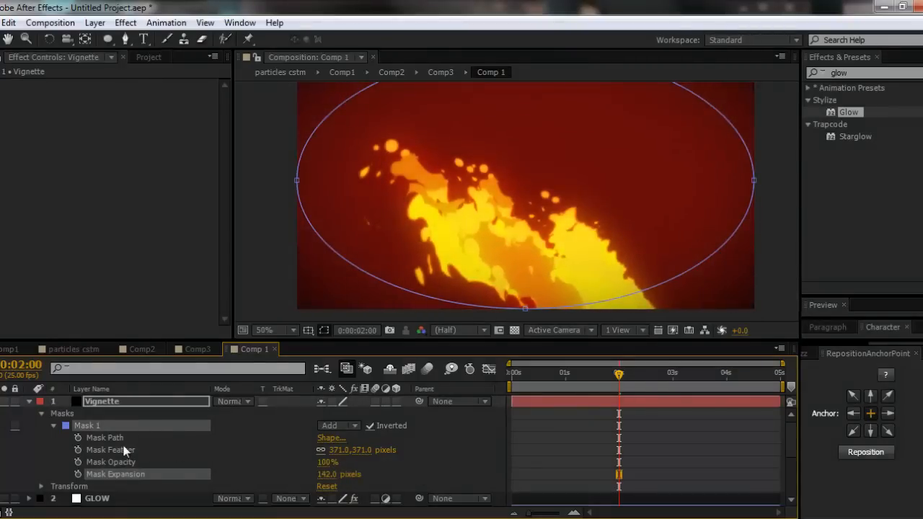
- Try the Add, Lighten and Screen blending modes on the Vignette layer
{"action": "left_click", "coordinate": [148, 405]}
{"action": "left_click", "coordinate": [230, 401]}
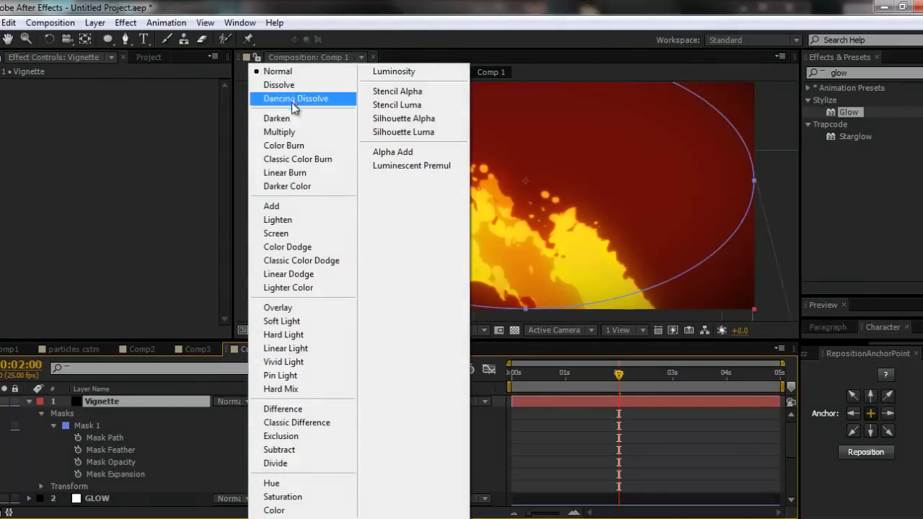
{"action": "left_click", "coordinate": [295, 206]}
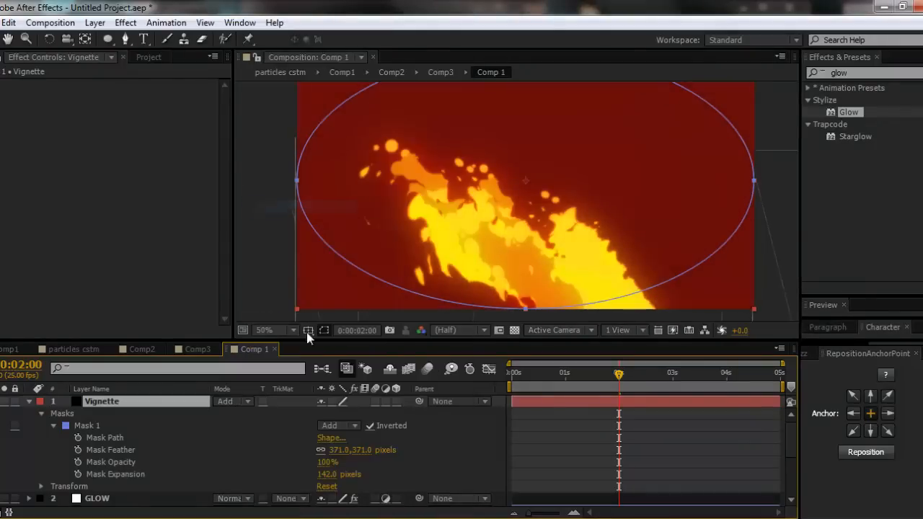
{"action": "left_click", "coordinate": [339, 424]}
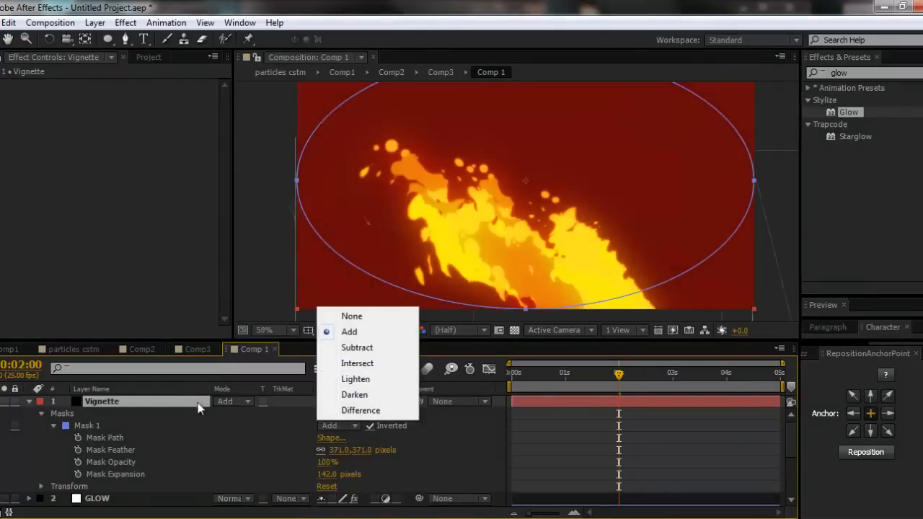
{"action": "left_click", "coordinate": [272, 425]}
{"action": "left_click", "coordinate": [225, 401]}
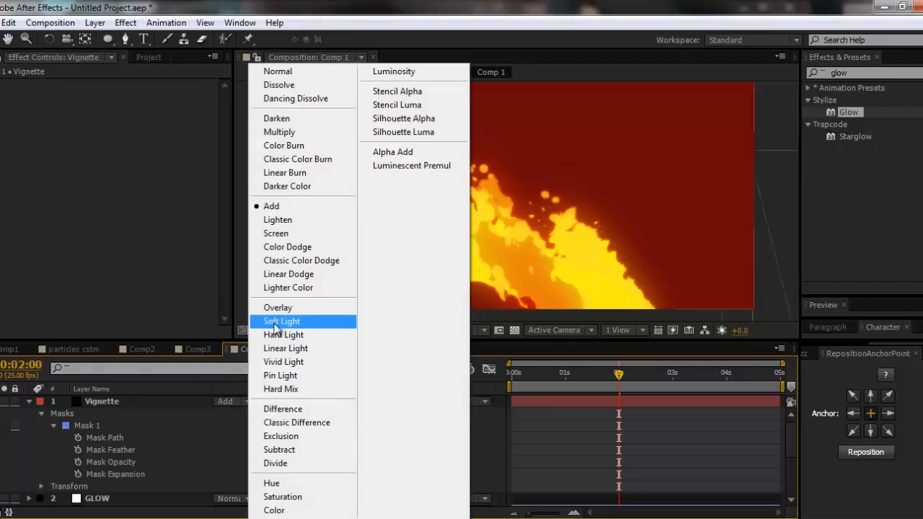
{"action": "left_click", "coordinate": [281, 220]}
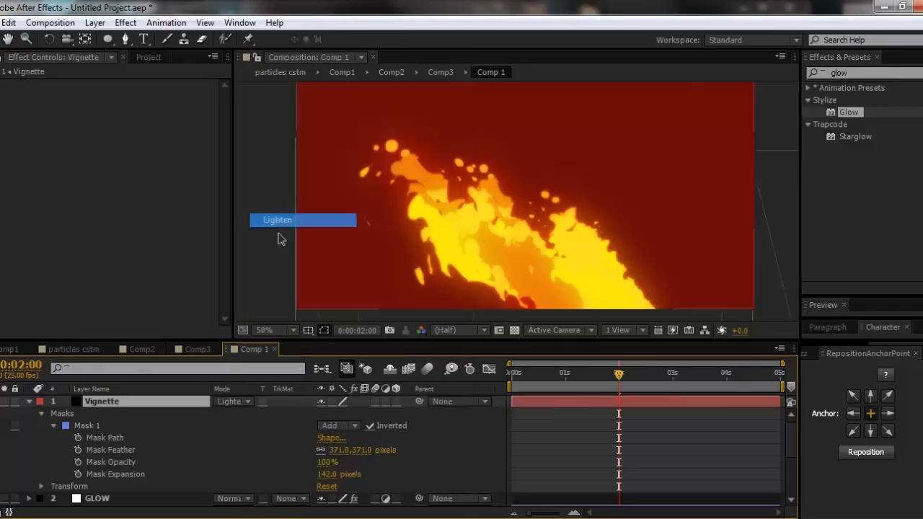
{"action": "left_click", "coordinate": [248, 398]}
{"action": "left_click", "coordinate": [289, 234]}
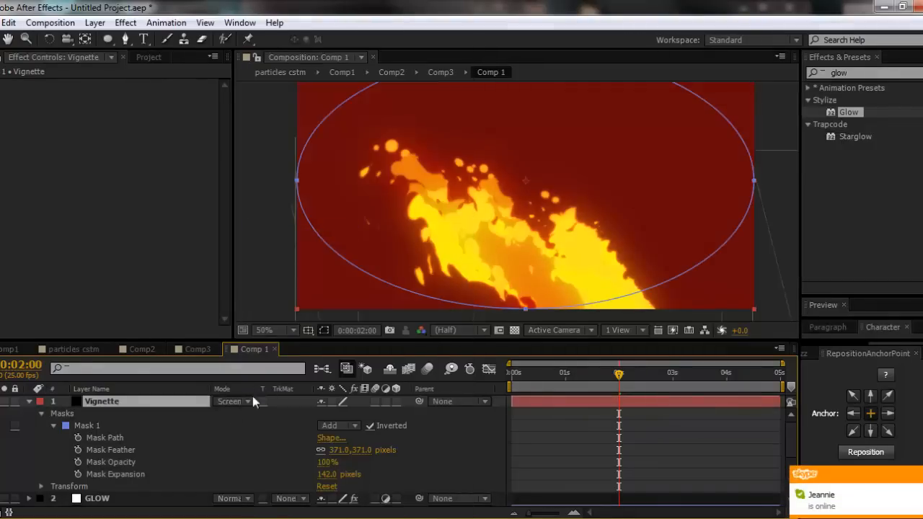
- Set the Vignette layer's blending mode to Color Burn, collapse its properties and deselect it
{"action": "left_click", "coordinate": [231, 399]}
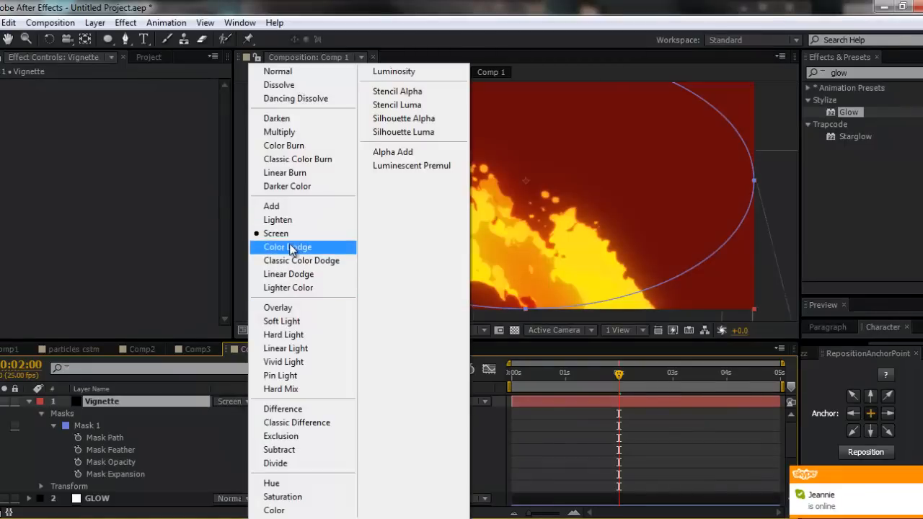
{"action": "left_click", "coordinate": [292, 145]}
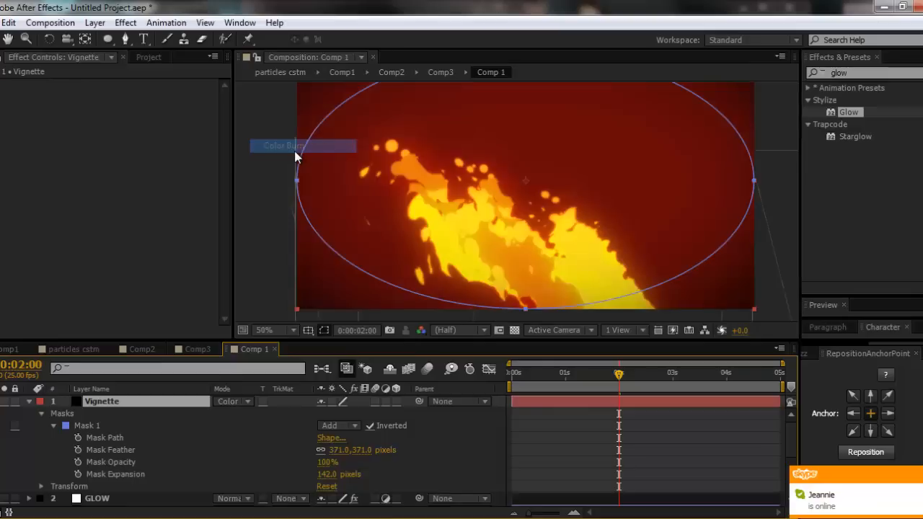
{"action": "left_click", "coordinate": [200, 428]}
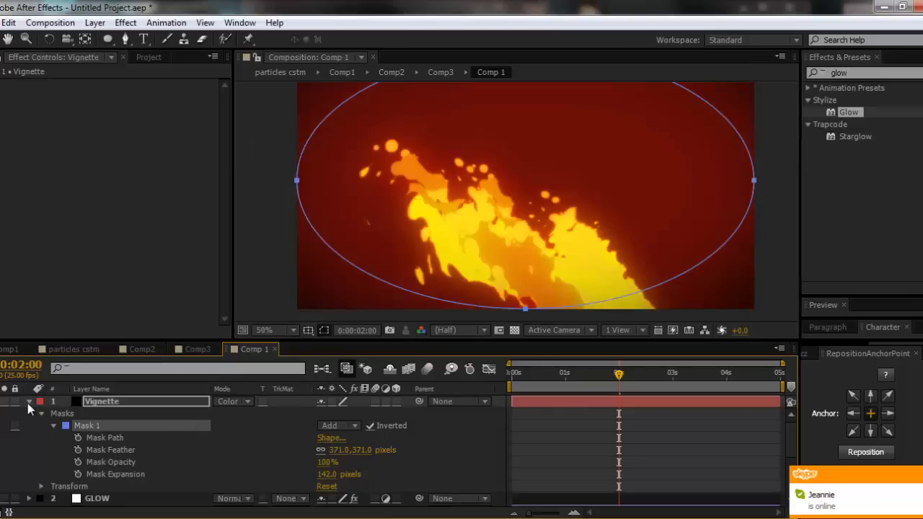
{"action": "left_click", "coordinate": [29, 401]}
{"action": "left_click", "coordinate": [130, 402]}
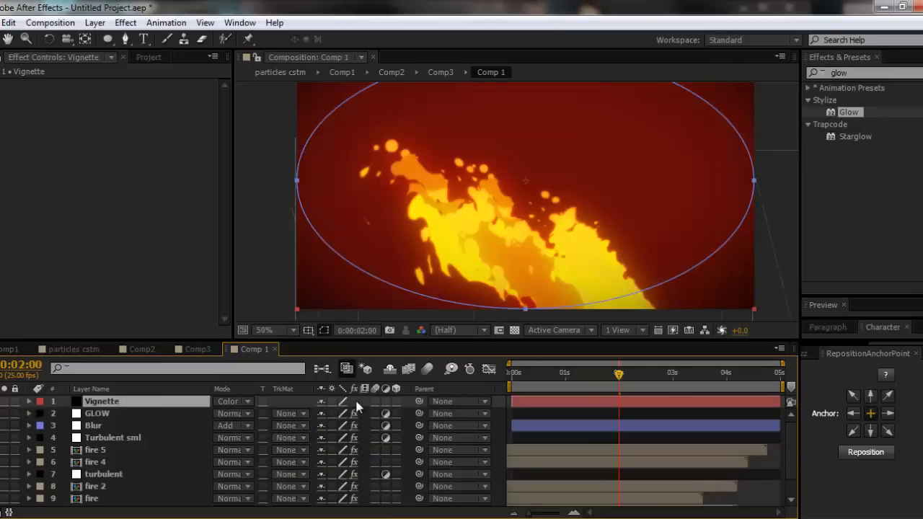
{"action": "left_click", "coordinate": [357, 402]}
{"action": "scroll", "coordinate": [534, 184], "scroll_direction": "down", "scroll_amount": 2}
{"action": "scroll", "coordinate": [541, 245], "scroll_direction": "up", "scroll_amount": 2}
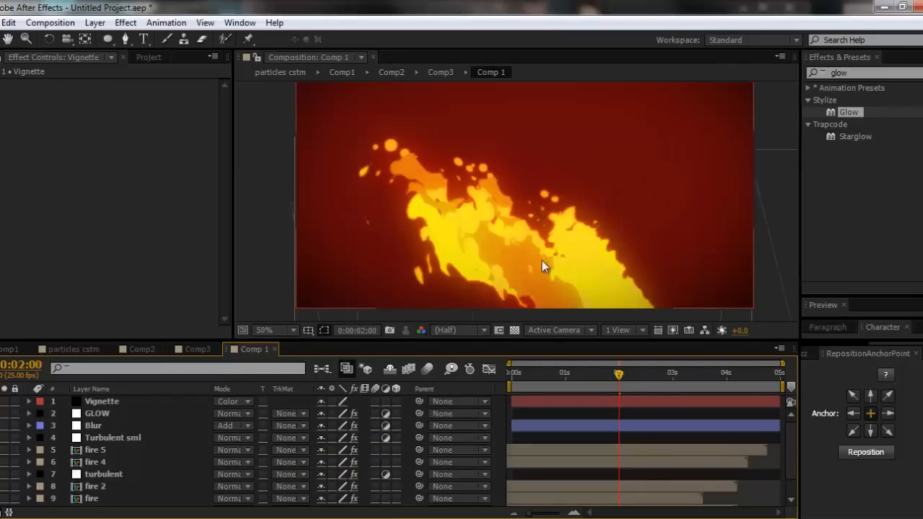
- Check the fire at several moments in the first two seconds and return to 0:00:02:00
{"action": "left_click", "coordinate": [534, 374]}
{"action": "left_click", "coordinate": [601, 372]}
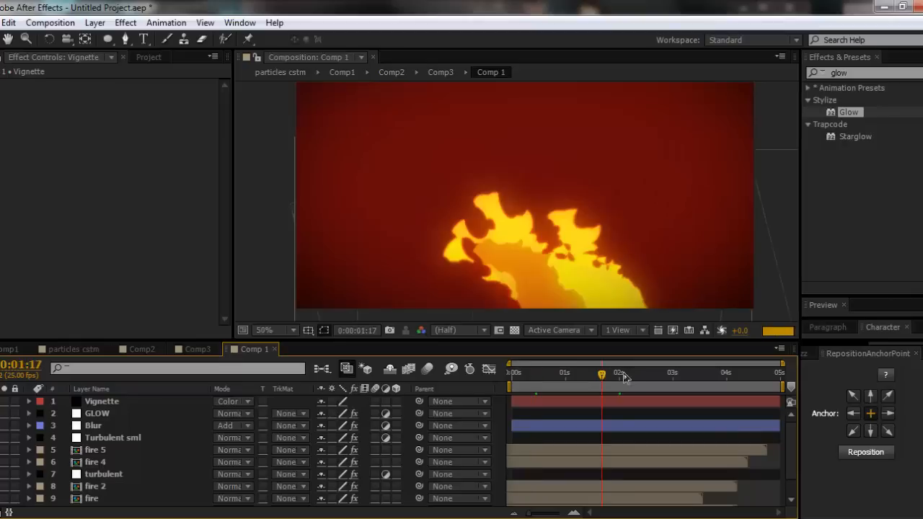
{"action": "left_click", "coordinate": [618, 374]}
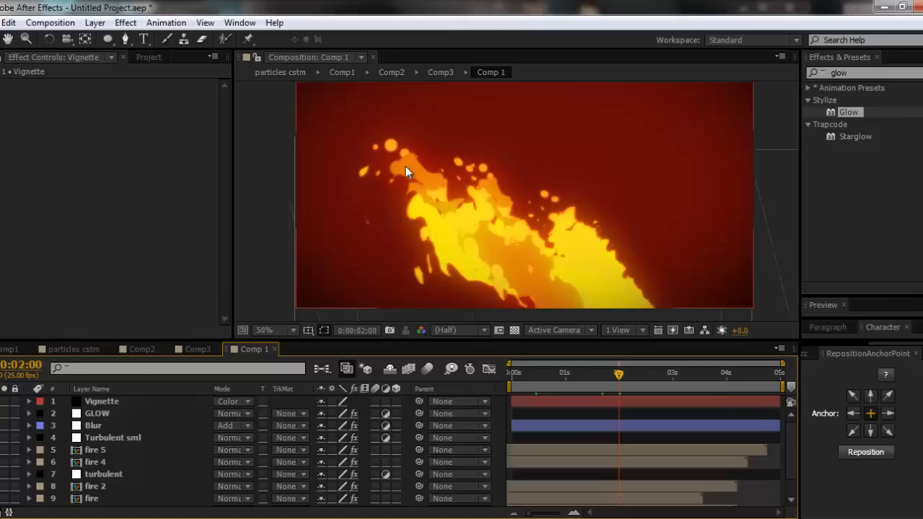
- Add an adjustment layer above the Vignette layer and name it cc
{"action": "key", "text": "ctrl+alt+y"}
{"action": "right_click", "coordinate": [358, 213]}
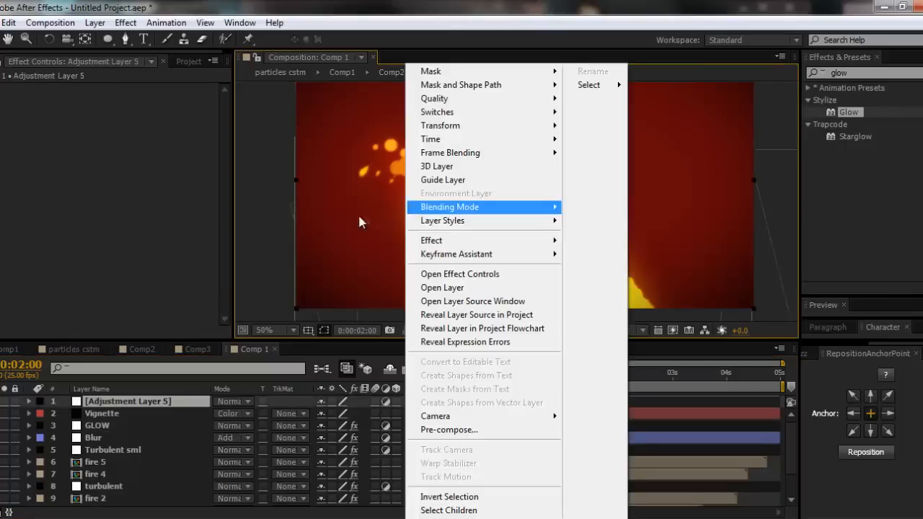
{"action": "left_click", "coordinate": [123, 403]}
{"action": "key", "text": "Return"}
{"action": "type", "text": "cc"}
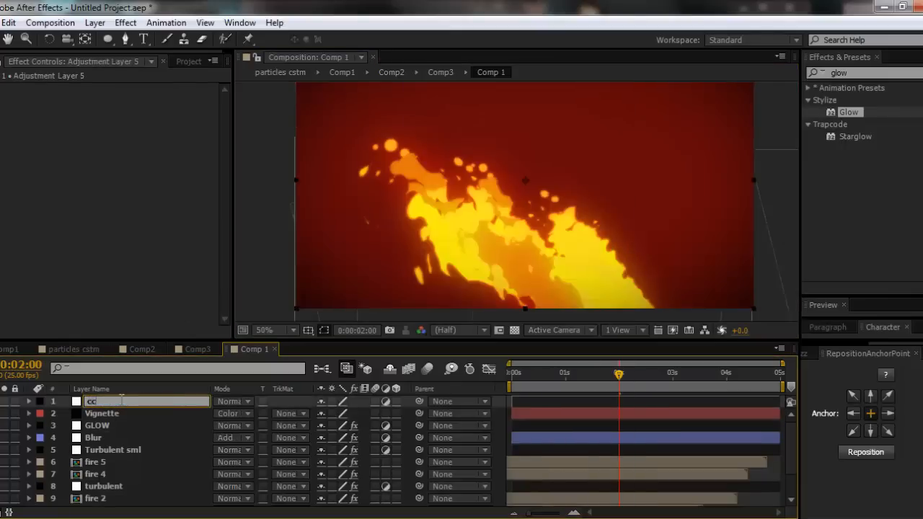
{"action": "key", "text": "Return"}
- Apply the Curves effect to the cc layer and bend its RGB curve into a gentle S with raised highlights and lowered shadows
{"action": "left_click_drag", "start_coordinate": [875, 72], "coordinate": [419, 72]}
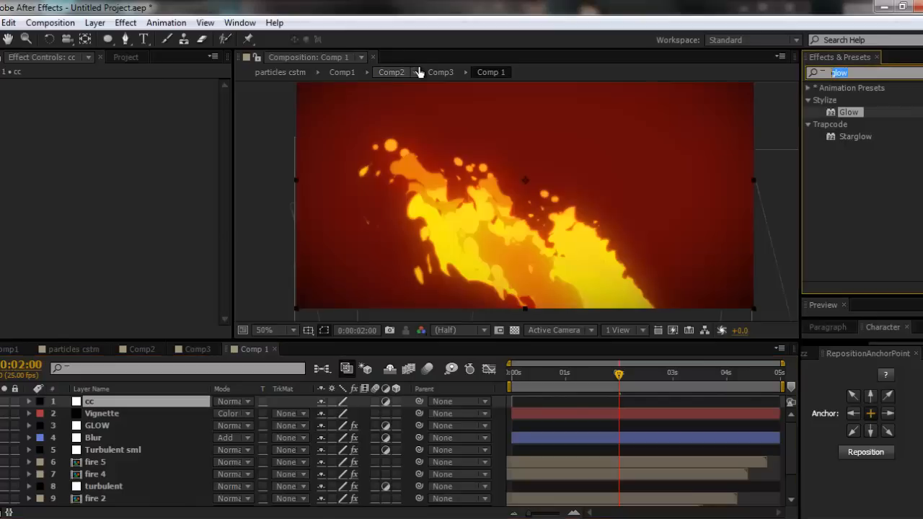
{"action": "type", "text": "curves"}
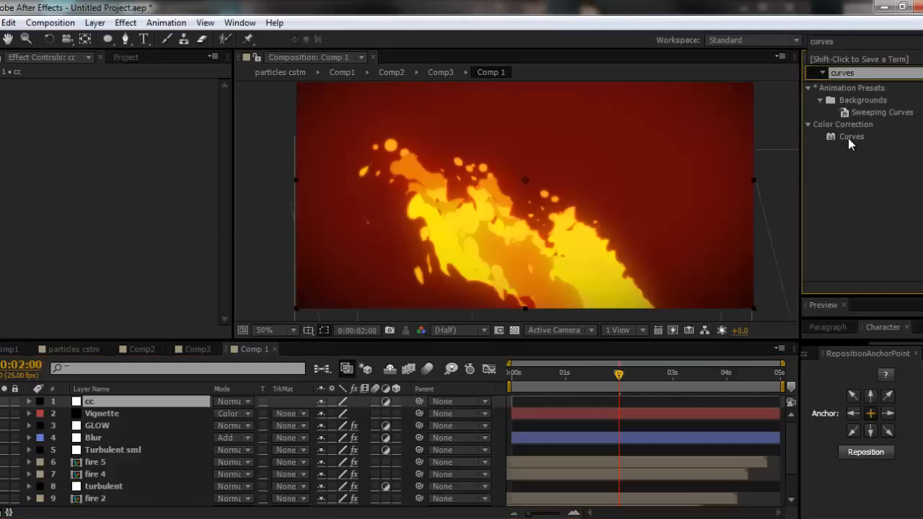
{"action": "left_click_drag", "start_coordinate": [849, 137], "coordinate": [104, 399]}
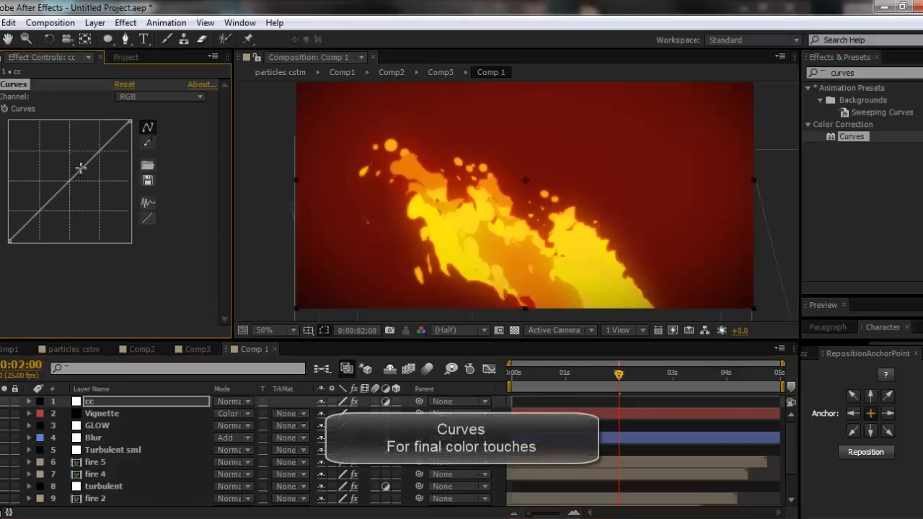
{"action": "left_click_drag", "start_coordinate": [84, 159], "coordinate": [86, 153]}
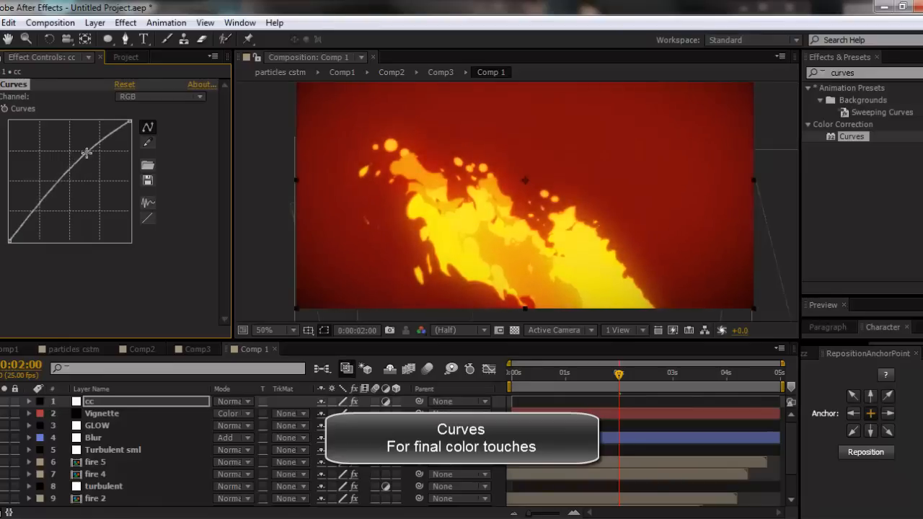
{"action": "mouse_move", "coordinate": [49, 194]}
{"action": "left_mouse_down"}
{"action": "mouse_move", "coordinate": [52, 210]}
{"action": "mouse_move", "coordinate": [42, 211]}
{"action": "left_mouse_up"}
- Switch Curves to the Green channel and add a point in the upper midtones, close to the diagonal
{"action": "left_click", "coordinate": [142, 97]}
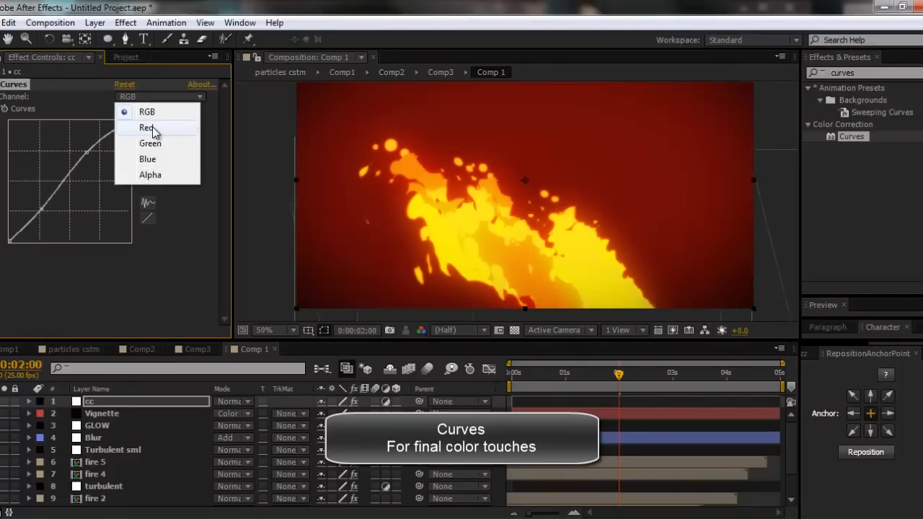
{"action": "left_click", "coordinate": [152, 126]}
{"action": "left_click", "coordinate": [149, 97]}
{"action": "left_click", "coordinate": [146, 139]}
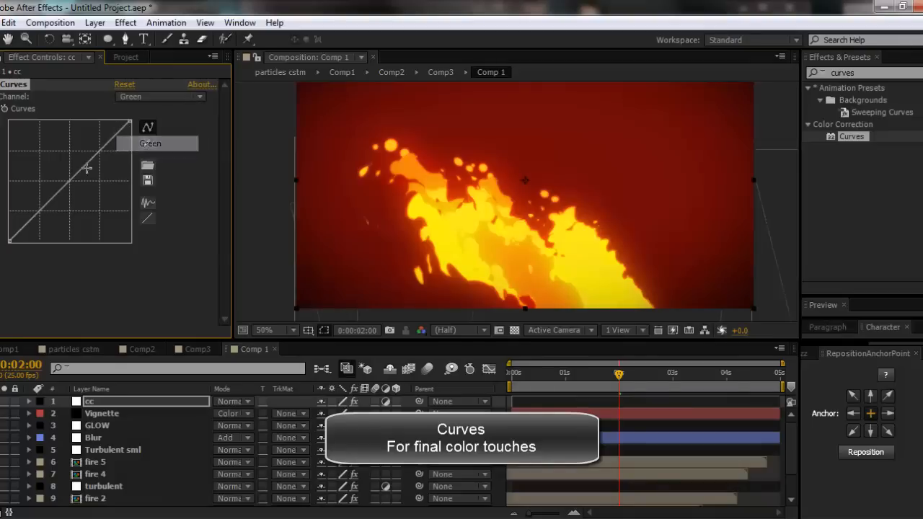
{"action": "mouse_move", "coordinate": [89, 163]}
{"action": "left_mouse_down"}
{"action": "mouse_move", "coordinate": [75, 159]}
{"action": "mouse_move", "coordinate": [87, 157]}
{"action": "mouse_move", "coordinate": [98, 189]}
{"action": "mouse_move", "coordinate": [82, 159]}
{"action": "mouse_move", "coordinate": [91, 175]}
{"action": "mouse_move", "coordinate": [87, 167]}
{"action": "left_mouse_up"}
- Lower the white endpoint of the Blue channel curve on the cc layer
{"action": "left_click", "coordinate": [139, 97]}
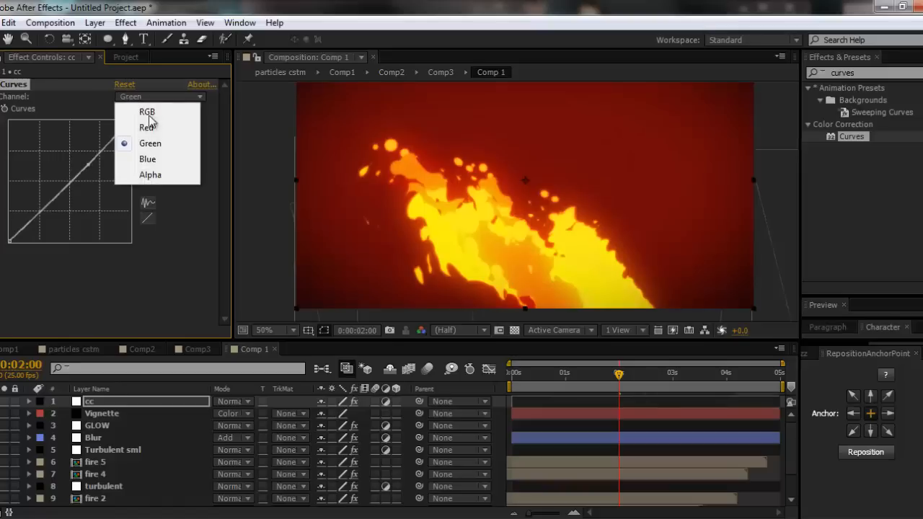
{"action": "left_click", "coordinate": [152, 157]}
{"action": "left_click_drag", "start_coordinate": [130, 123], "coordinate": [149, 153]}
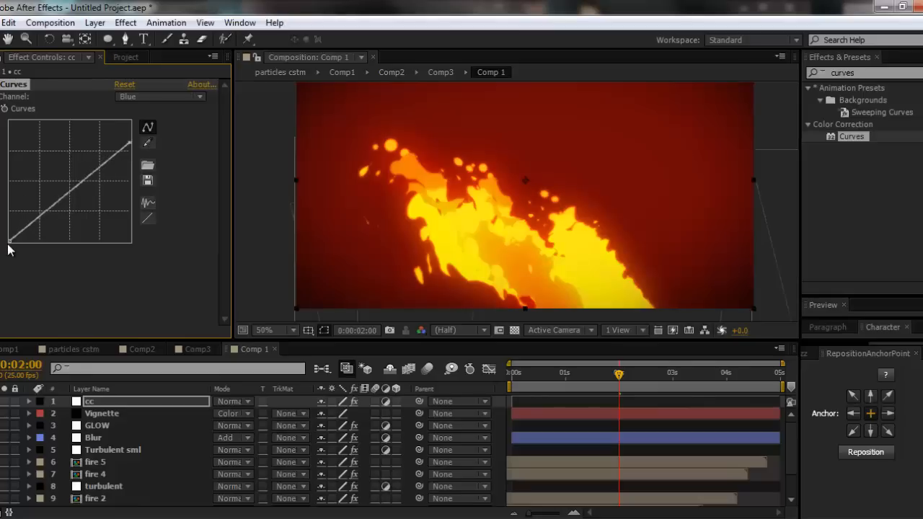
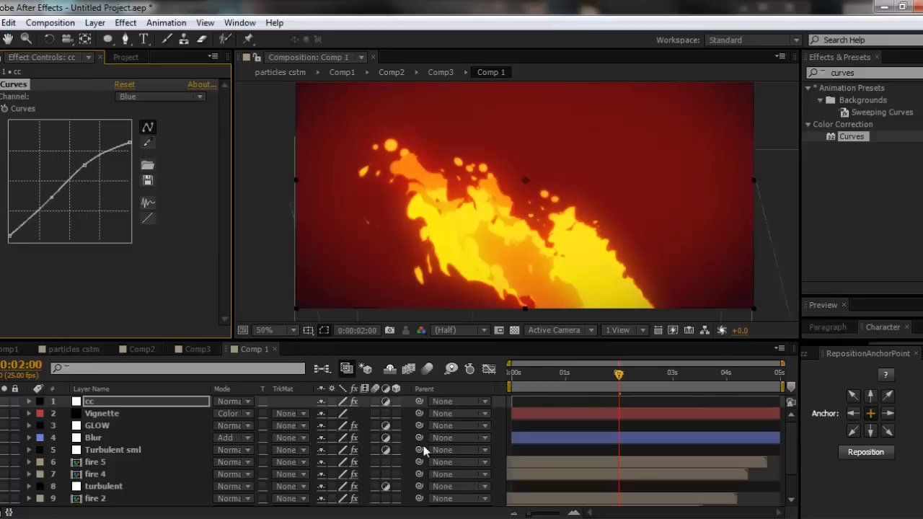
- Switch to the video player, play the ninja reference clip to examine its flames and floating dust, and return to the composition
{"action": "left_click", "coordinate": [402, 401]}
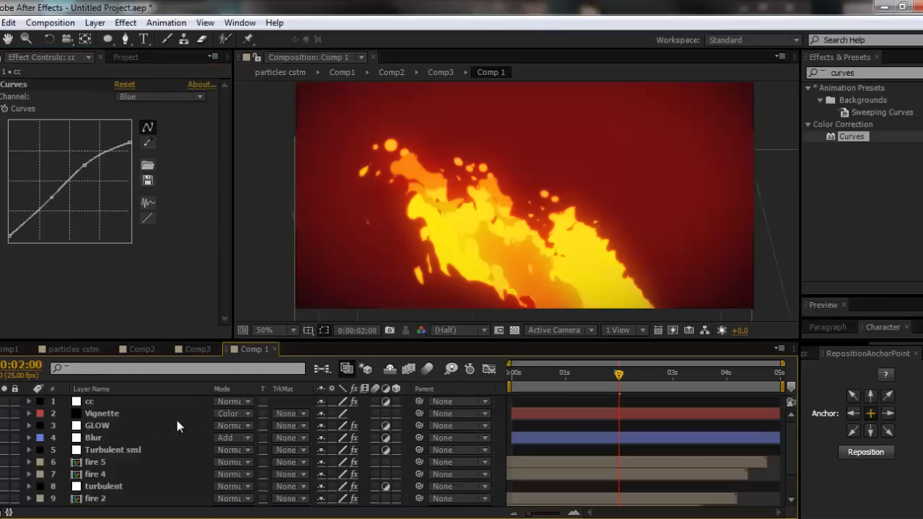
{"action": "left_click", "coordinate": [303, 517]}
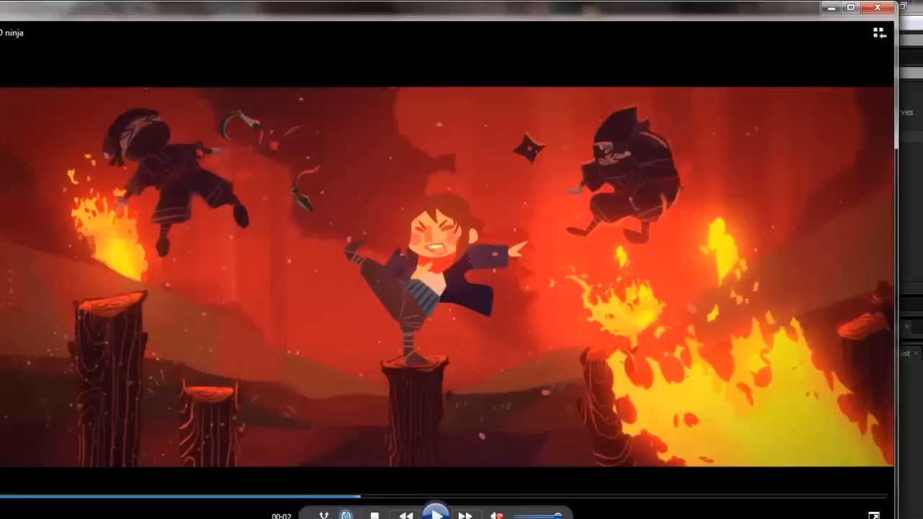
{"action": "left_click", "coordinate": [435, 515]}
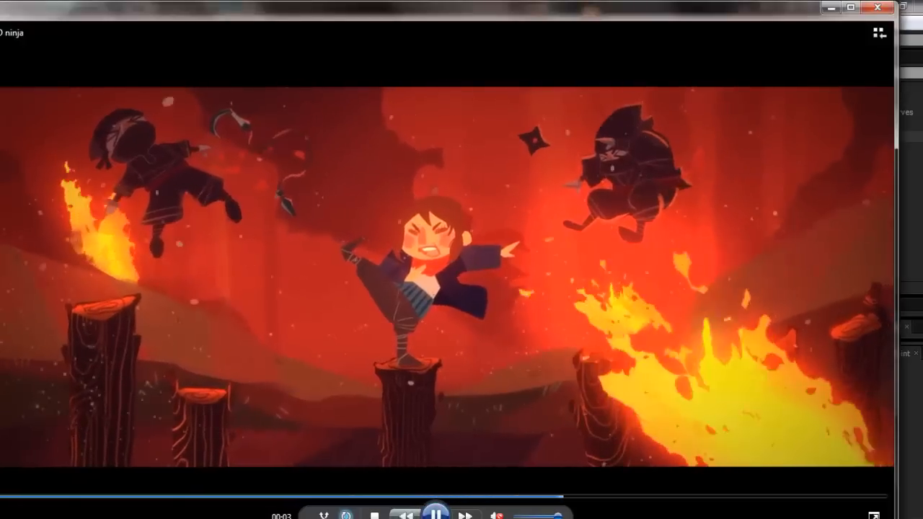
{"action": "left_click", "coordinate": [831, 7]}
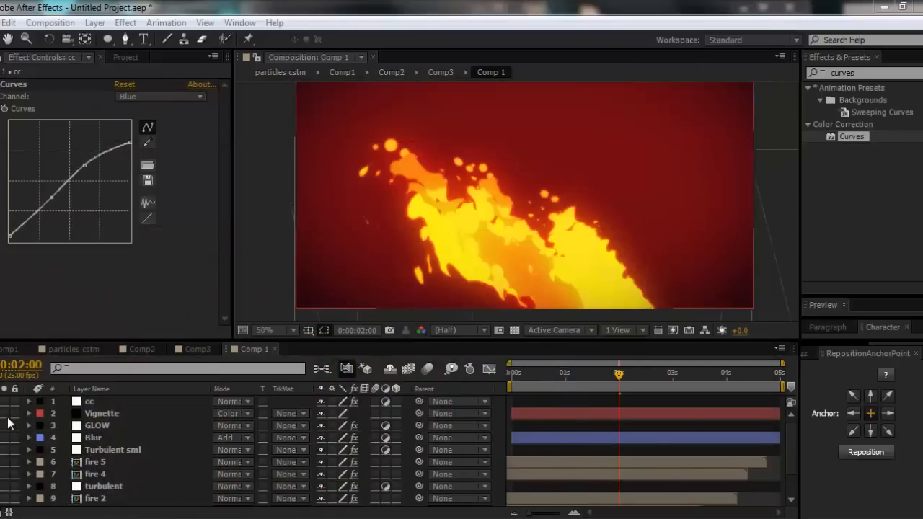
- Create a black 1280 by 720 solid named DUST PARTICLES at the top of the layer stack and solo it
{"action": "left_click", "coordinate": [167, 427]}
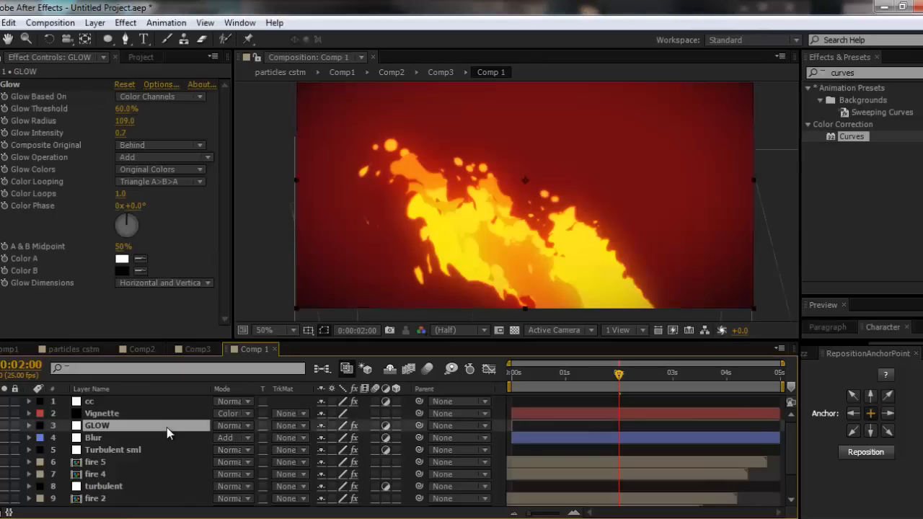
{"action": "key", "text": "ctrl+y"}
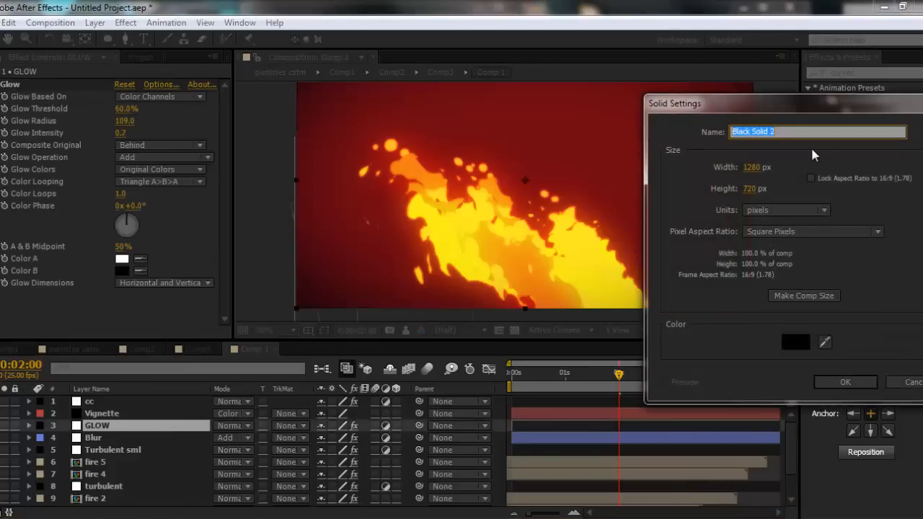
{"action": "type", "text": "DUST PARTICLES"}
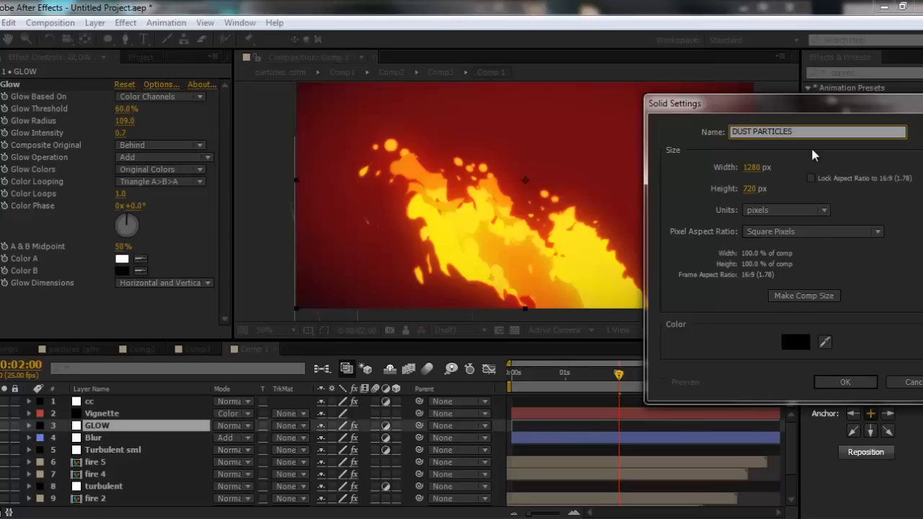
{"action": "key", "text": "Return"}
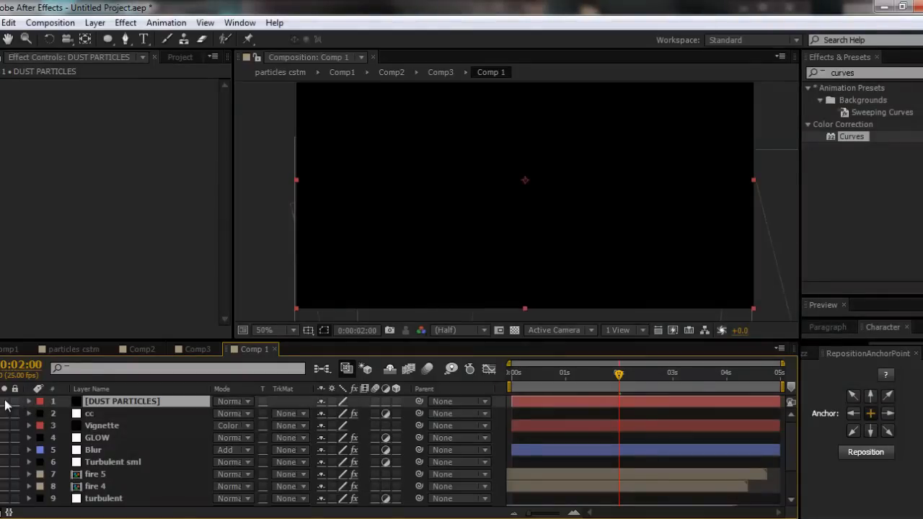
{"action": "left_click_drag", "start_coordinate": [604, 172], "coordinate": [605, 185]}
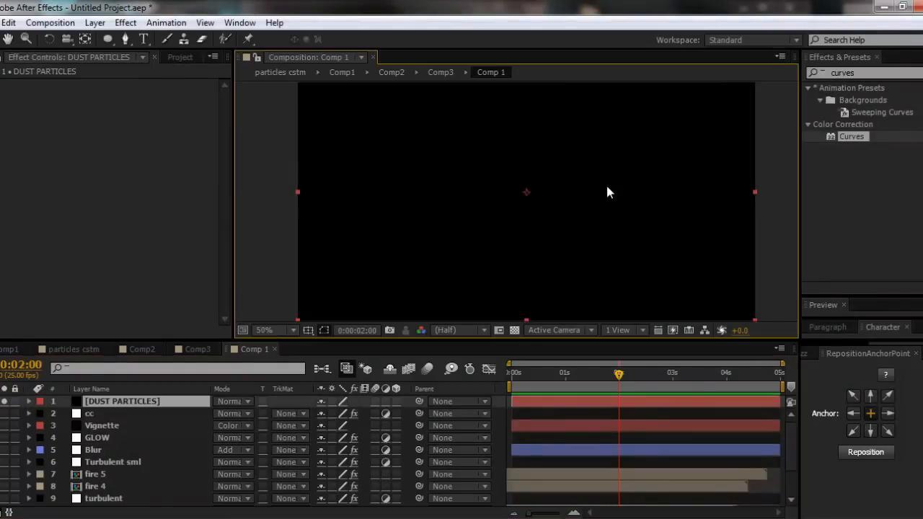
- Find the Trapcode Particular effect and apply it to the DUST PARTICLES layer
{"action": "scroll", "coordinate": [605, 185], "scroll_direction": "down", "scroll_amount": 1}
{"action": "left_click_drag", "start_coordinate": [896, 71], "coordinate": [766, 73]}
{"action": "type", "text": "particular"}
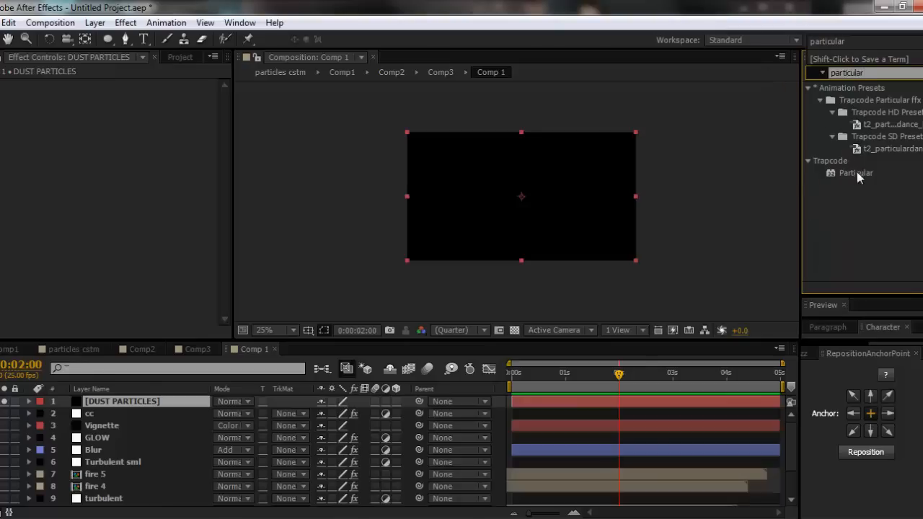
{"action": "left_click_drag", "start_coordinate": [856, 172], "coordinate": [553, 227]}
{"action": "scroll", "coordinate": [553, 239], "scroll_direction": "up", "scroll_amount": 1}
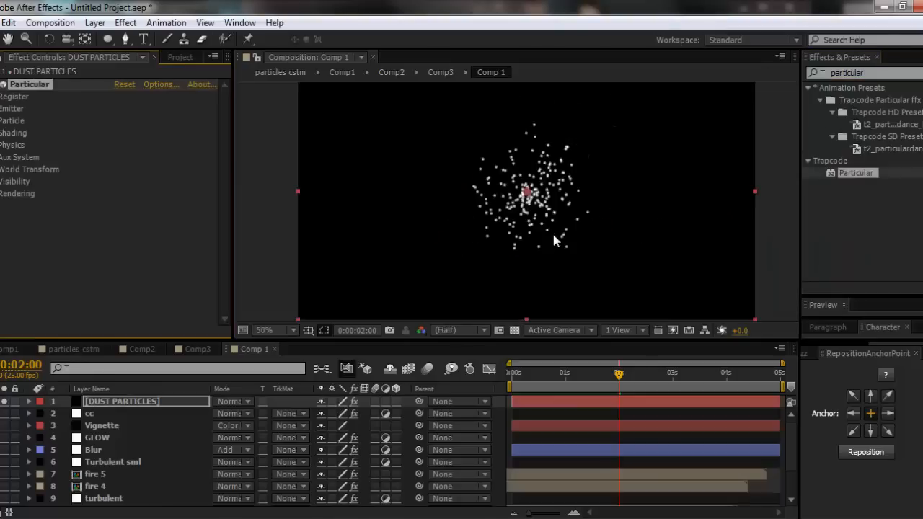
- Move the Particular emitter just below the frame's lower edge, right of centre, at about 884, 760
{"action": "scroll", "coordinate": [551, 230], "scroll_direction": "down", "scroll_amount": 1}
{"action": "left_click_drag", "start_coordinate": [534, 229], "coordinate": [564, 267]}
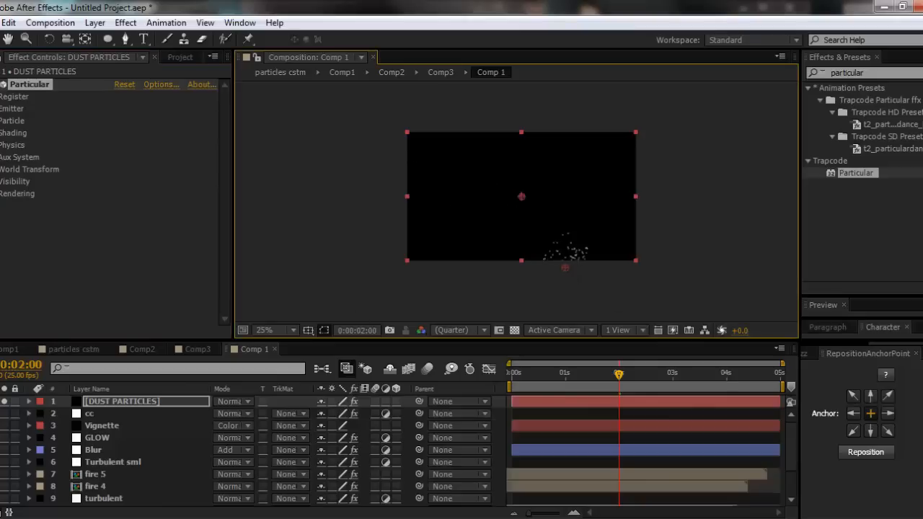
{"action": "left_click", "coordinate": [5, 402]}
{"action": "left_click", "coordinate": [5, 402]}
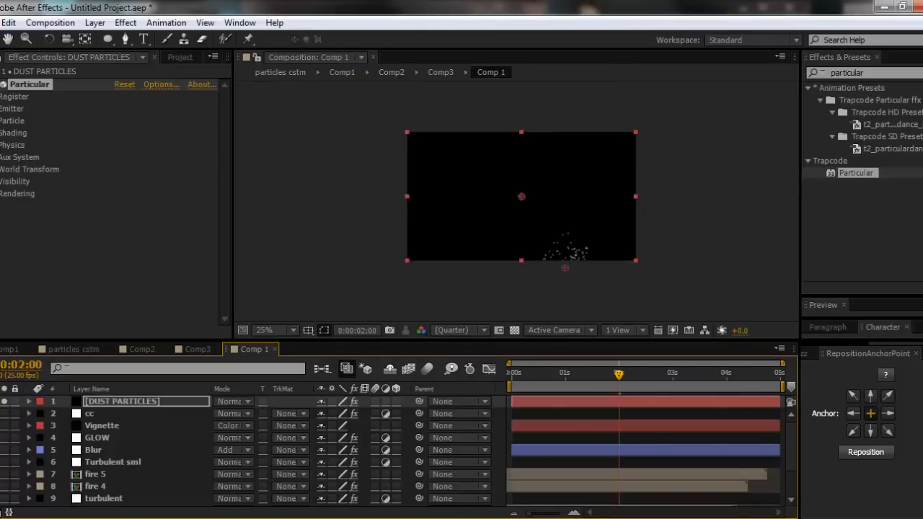
- In Particular's Air physics, set Wind X to -116 and Wind Y to -139
{"action": "left_click", "coordinate": [2, 145]}
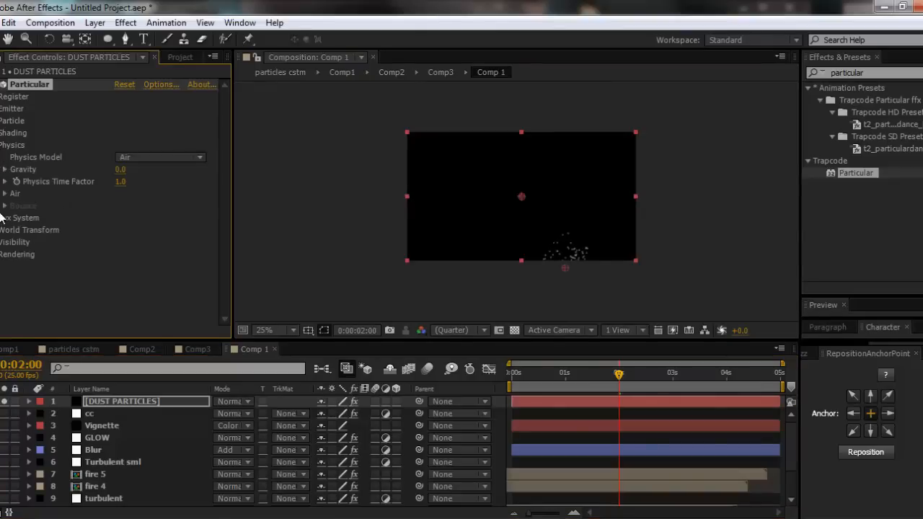
{"action": "left_click", "coordinate": [5, 193]}
{"action": "left_click_drag", "start_coordinate": [122, 271], "coordinate": [45, 271]}
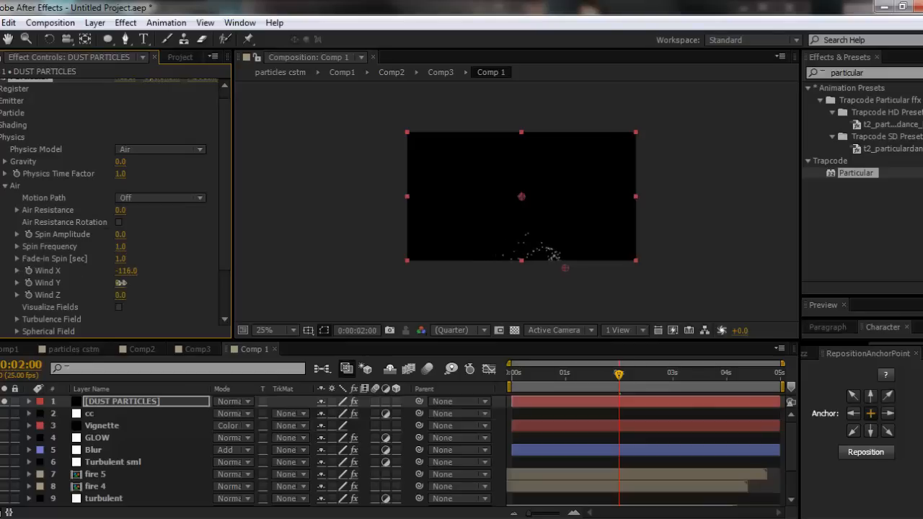
{"action": "left_click_drag", "start_coordinate": [117, 283], "coordinate": [27, 286]}
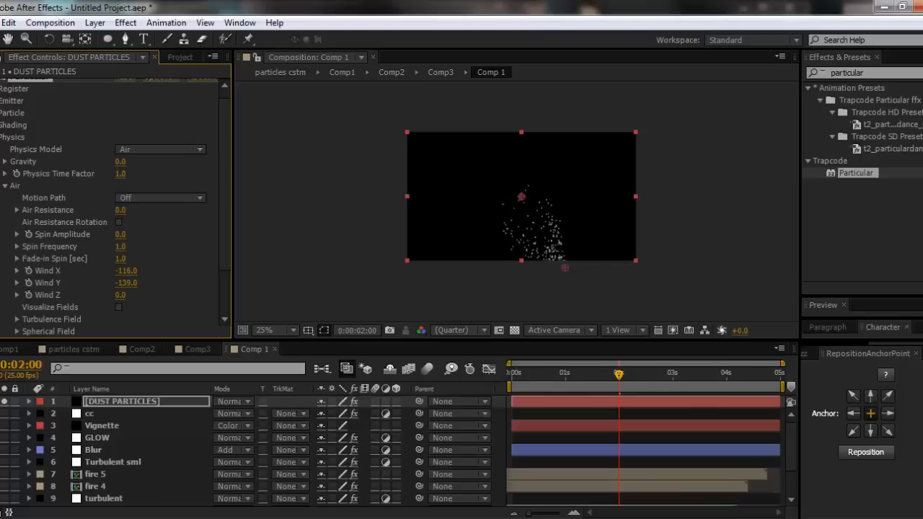
- Set the Turbulence Field's Affect Position to 250 and scrub through the animation to check the particle motion
{"action": "left_click", "coordinate": [16, 319]}
{"action": "scroll", "coordinate": [165, 311], "scroll_direction": "down", "scroll_amount": 5}
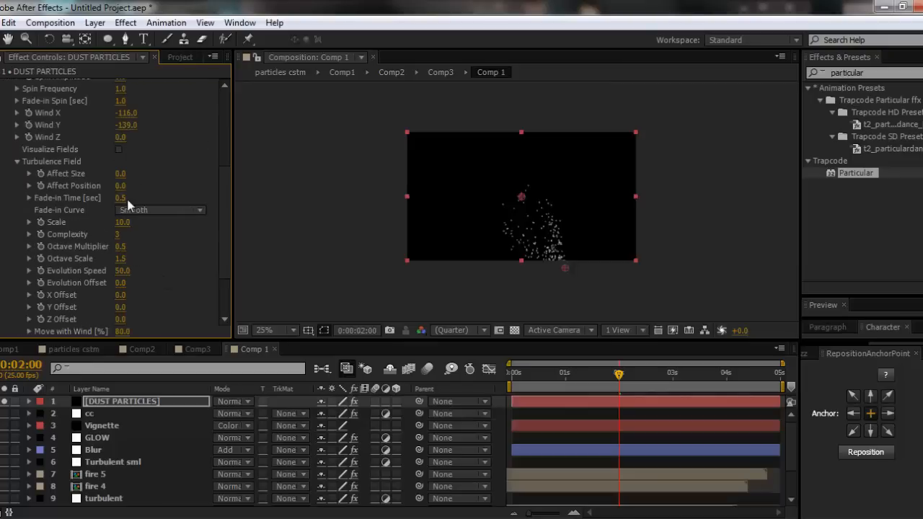
{"action": "left_click_drag", "start_coordinate": [124, 189], "coordinate": [331, 184]}
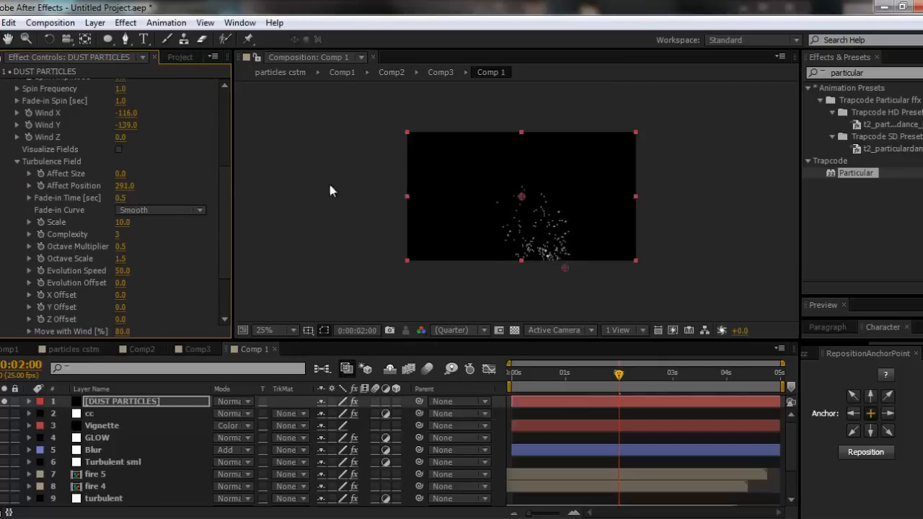
{"action": "left_click_drag", "start_coordinate": [519, 372], "coordinate": [703, 372]}
{"action": "left_click_drag", "start_coordinate": [129, 186], "coordinate": [102, 185]}
{"action": "left_click", "coordinate": [514, 381]}
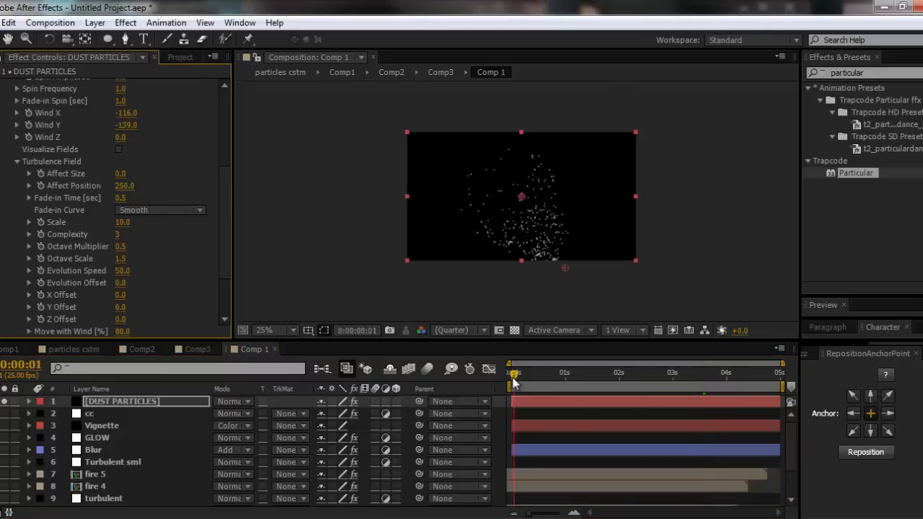
{"action": "left_click_drag", "start_coordinate": [514, 382], "coordinate": [690, 379]}
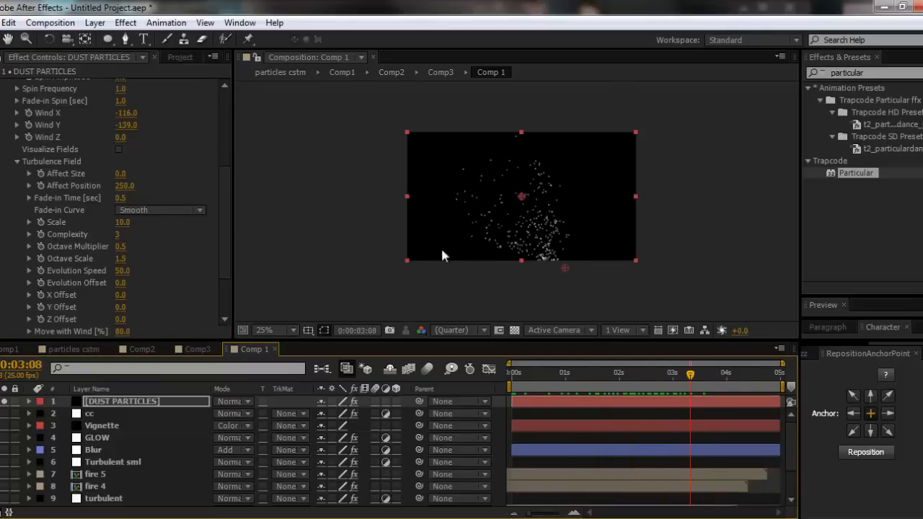
- Raise the emitter to 410 particles per second, change its type to Sphere and scrub through the animation
{"action": "scroll", "coordinate": [81, 279], "scroll_direction": "up", "scroll_amount": 10}
{"action": "left_click", "coordinate": [73, 121]}
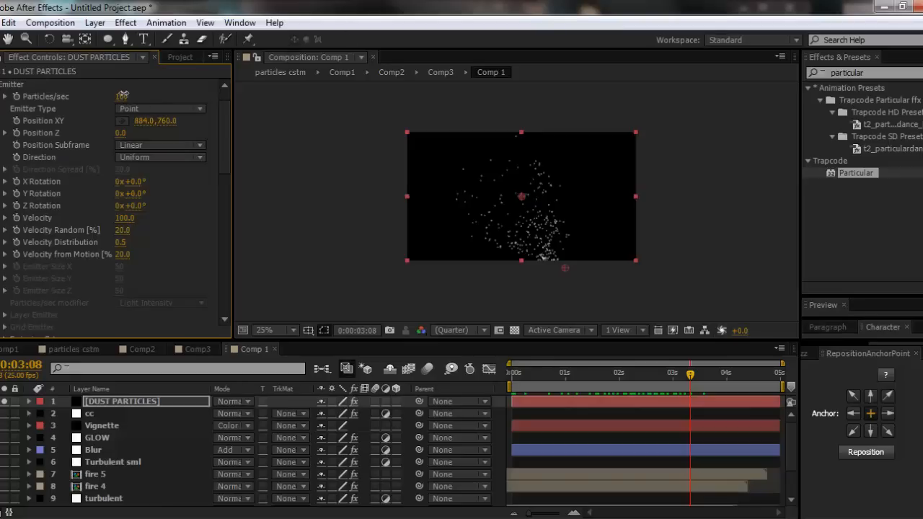
{"action": "left_click_drag", "start_coordinate": [122, 95], "coordinate": [147, 95]}
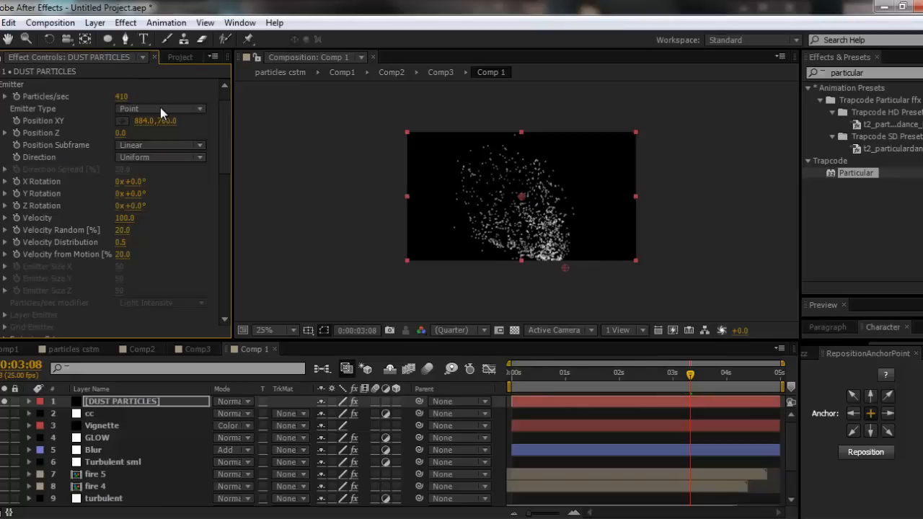
{"action": "left_click", "coordinate": [160, 109]}
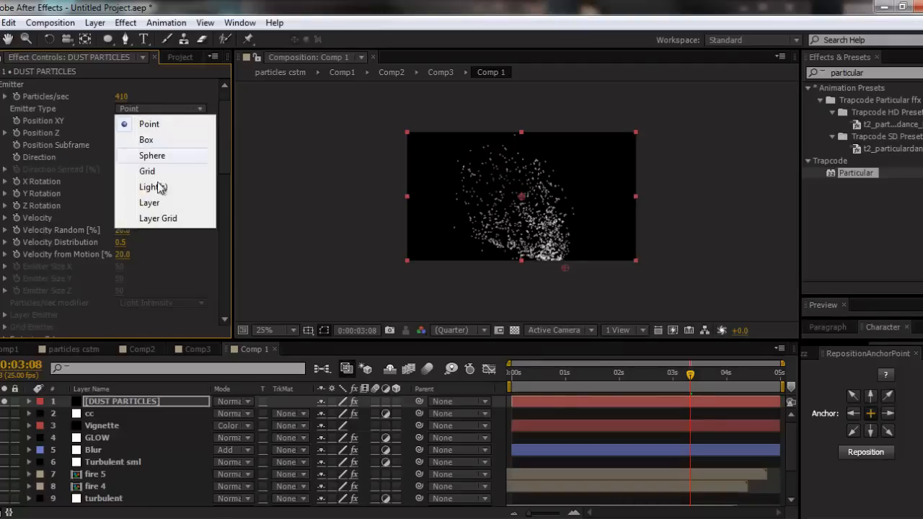
{"action": "left_click", "coordinate": [148, 155]}
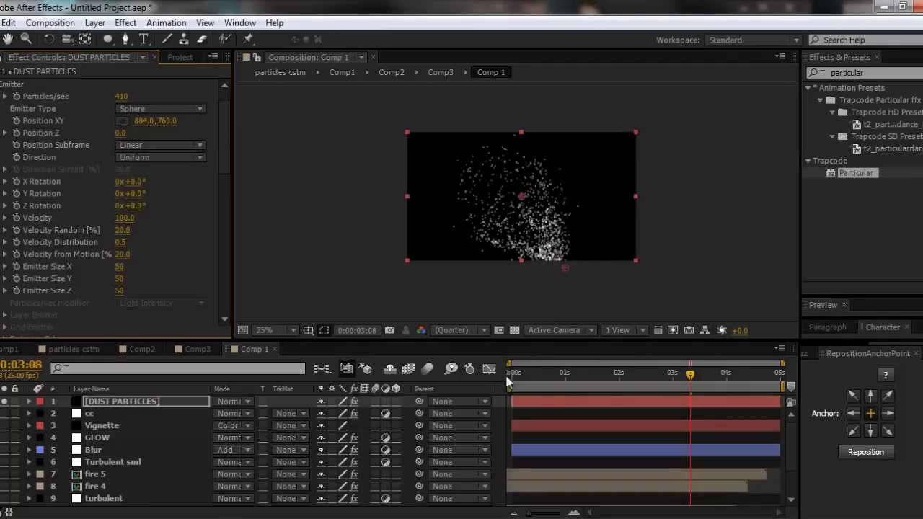
{"action": "left_click_drag", "start_coordinate": [519, 373], "coordinate": [718, 373]}
- Move the emitter further below the frame to about 952, 868 and preview the particles
{"action": "left_click_drag", "start_coordinate": [563, 269], "coordinate": [575, 289]}
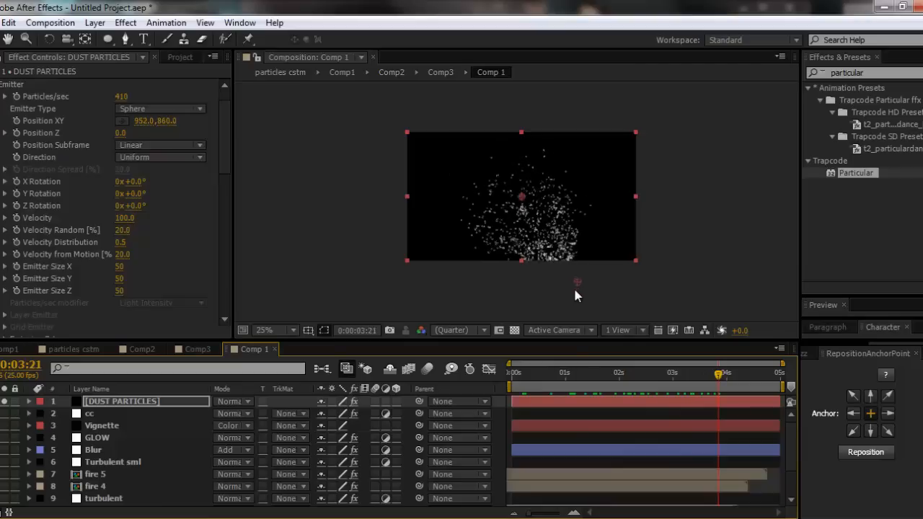
{"action": "left_click_drag", "start_coordinate": [517, 375], "coordinate": [539, 372]}
{"action": "key", "text": "space"}
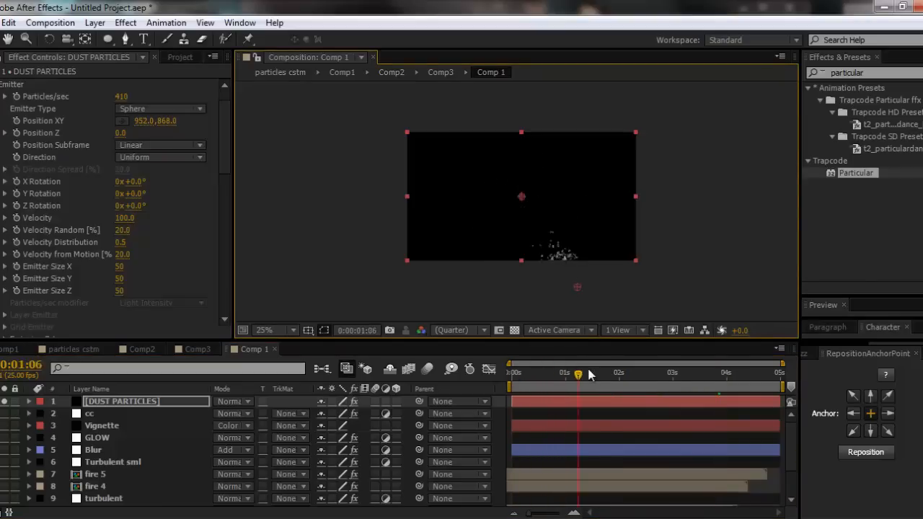
- Try an emitter velocity of 150, lower it to 30 and scrub through the animation
{"action": "key", "text": "period"}
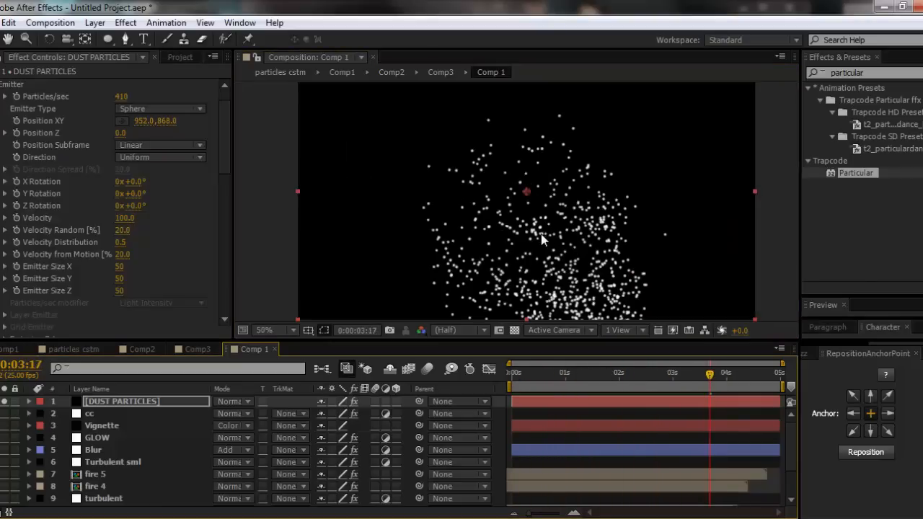
{"action": "left_click", "coordinate": [131, 217]}
{"action": "type", "text": "150"}
{"action": "key", "text": "Return"}
{"action": "left_click_drag", "start_coordinate": [112, 222], "coordinate": [124, 221]}
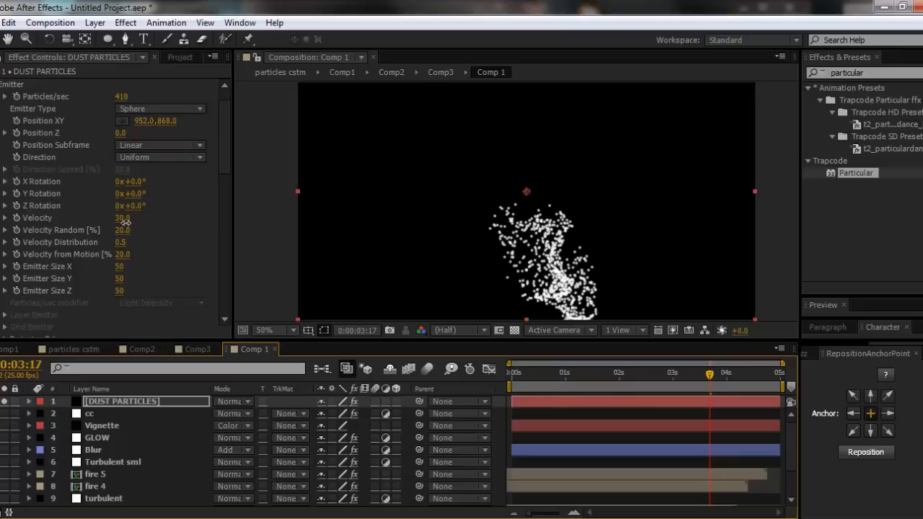
{"action": "left_click_drag", "start_coordinate": [521, 372], "coordinate": [755, 372]}
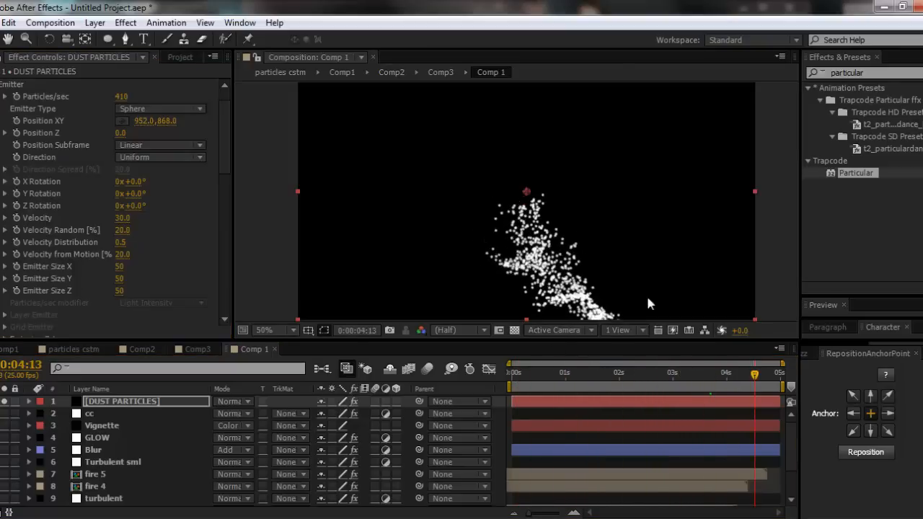
- Move the emitter to about 920, 792 and enlarge it to 517 in X, 559 in Y and 520 in Z
{"action": "key", "text": "comma"}
{"action": "mouse_move", "coordinate": [575, 286]}
{"action": "left_mouse_down"}
{"action": "mouse_move", "coordinate": [556, 286]}
{"action": "mouse_move", "coordinate": [570, 273]}
{"action": "left_mouse_up"}
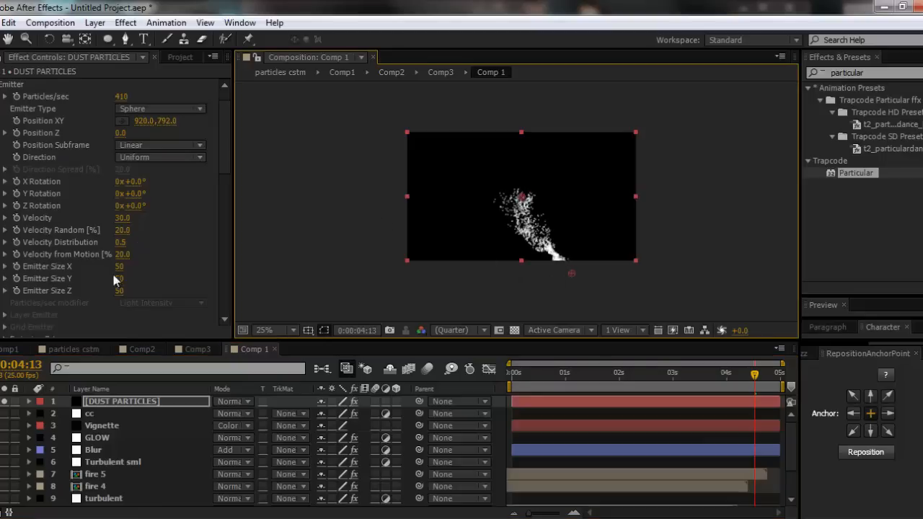
{"action": "left_click_drag", "start_coordinate": [118, 266], "coordinate": [426, 281]}
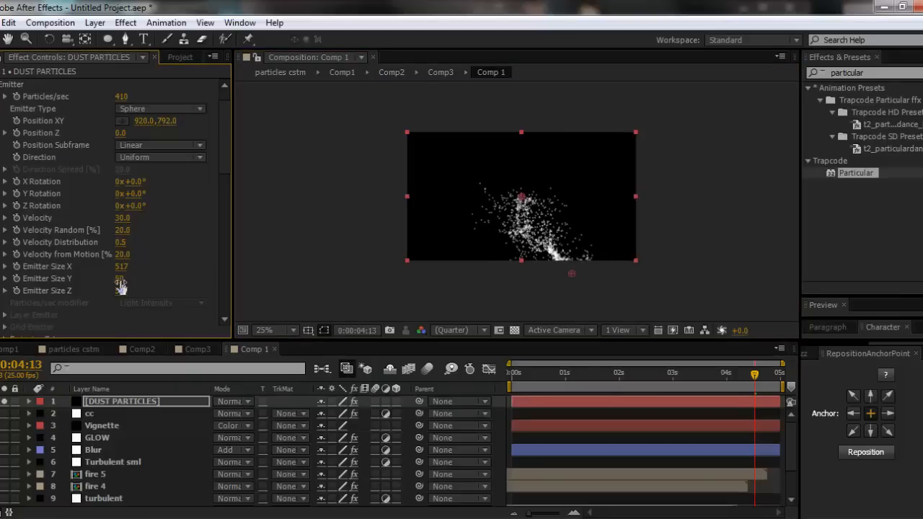
{"action": "left_click_drag", "start_coordinate": [119, 281], "coordinate": [504, 301]}
{"action": "left_click_drag", "start_coordinate": [119, 290], "coordinate": [446, 286]}
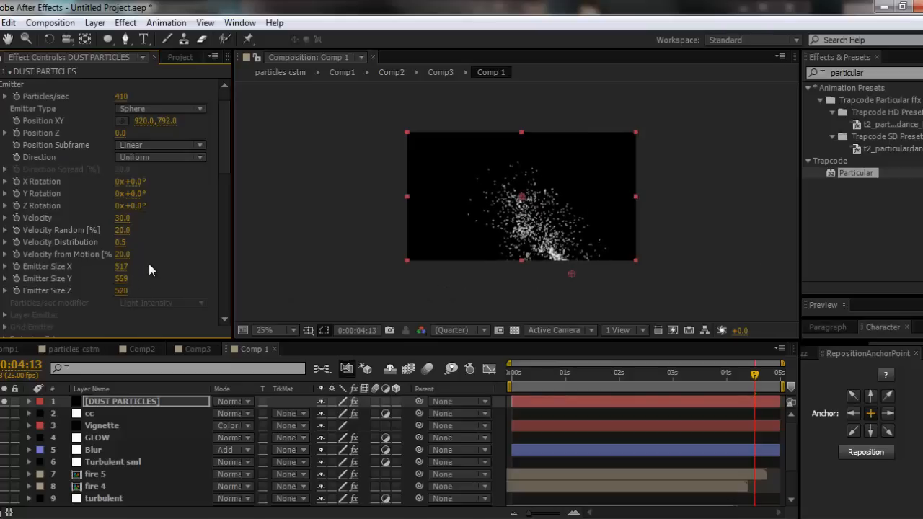
- Try lower emitter velocities, settle on 35 and return to the start of the timeline
{"action": "left_click", "coordinate": [122, 218]}
{"action": "type", "text": "25"}
{"action": "key", "text": "Return"}
{"action": "left_click", "coordinate": [121, 219]}
{"action": "type", "text": "22"}
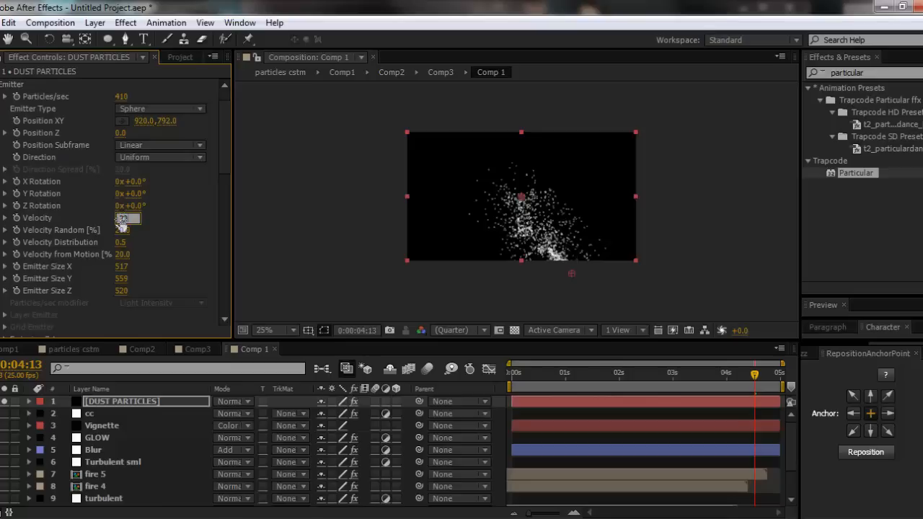
{"action": "key", "text": "Return"}
{"action": "left_click", "coordinate": [122, 219]}
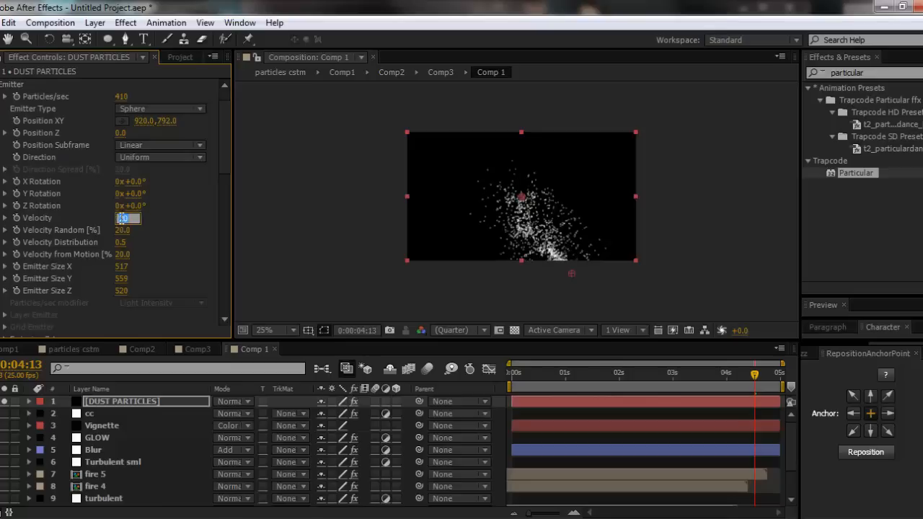
{"action": "type", "text": "35"}
{"action": "key", "text": "Return"}
{"action": "left_click", "coordinate": [515, 375]}
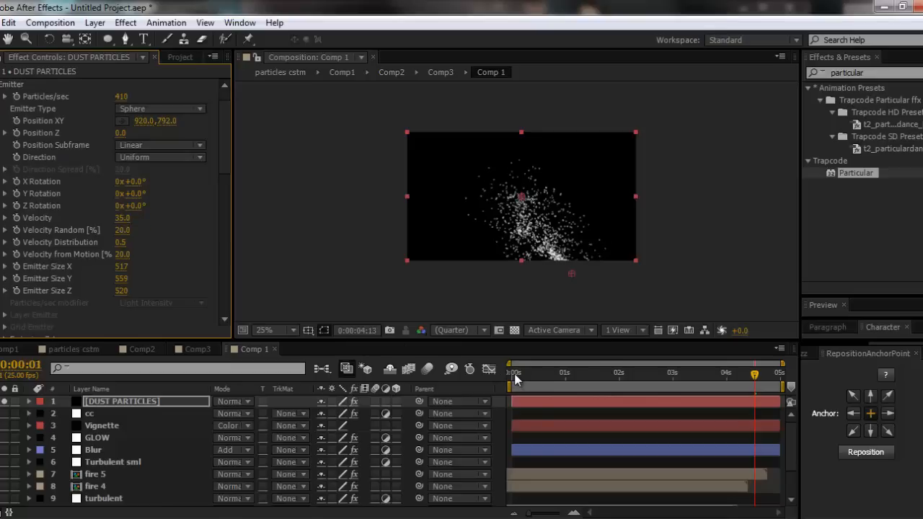
- Set the emitter velocity to 25 and scrub through the particle animation
{"action": "left_click_drag", "start_coordinate": [515, 380], "coordinate": [711, 375]}
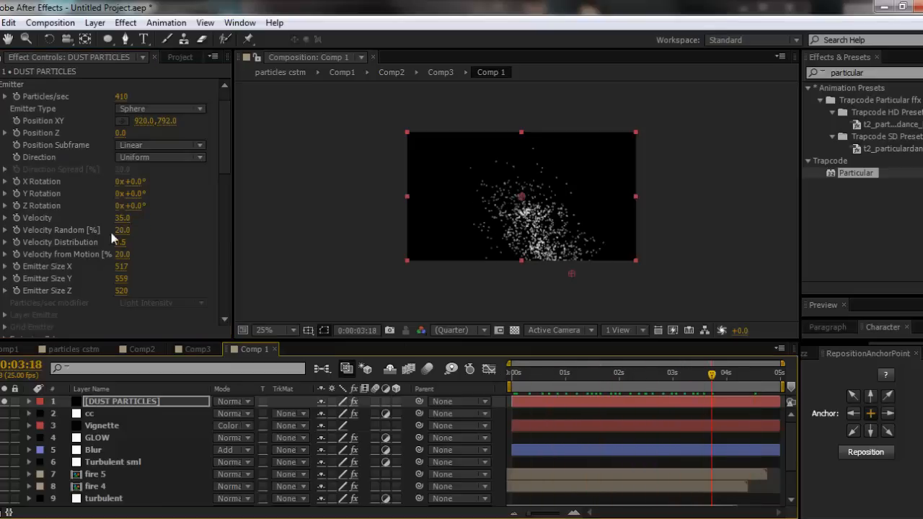
{"action": "left_click", "coordinate": [121, 218]}
{"action": "type", "text": "25"}
{"action": "key", "text": "Return"}
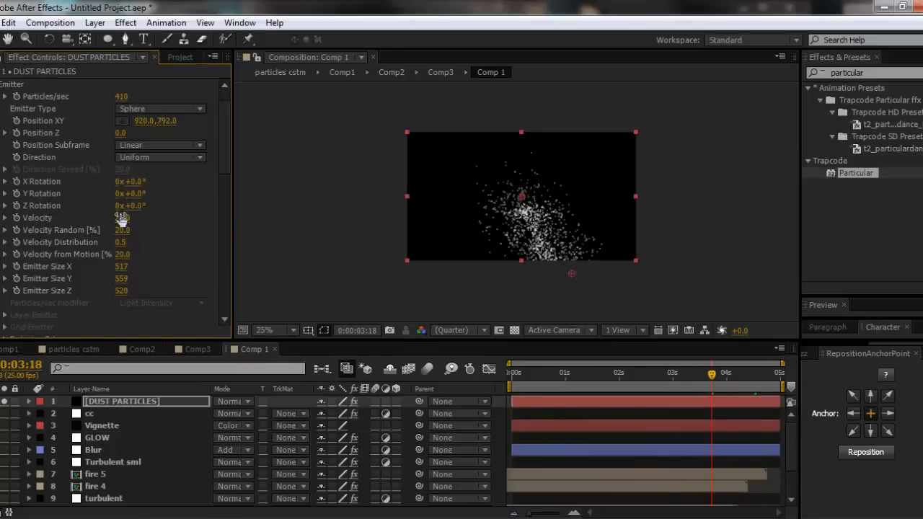
{"action": "left_click_drag", "start_coordinate": [518, 381], "coordinate": [649, 376]}
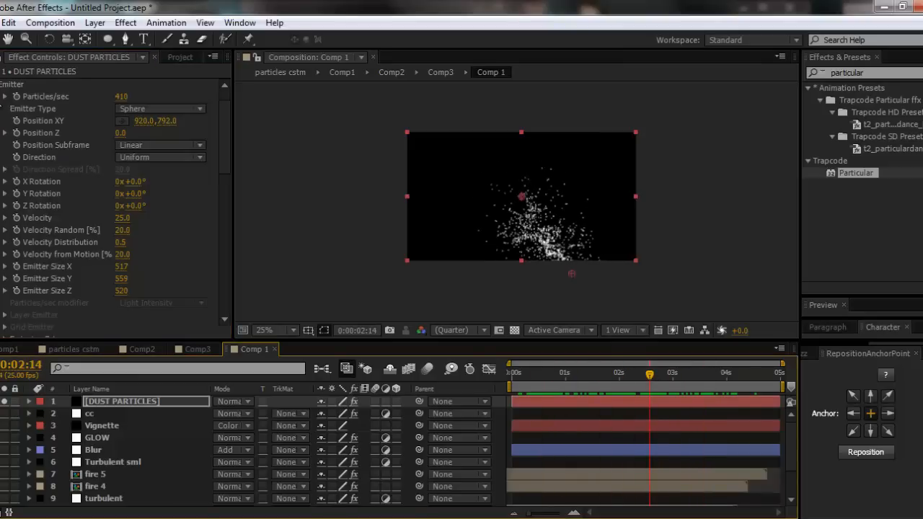
- Set the particles' Life Random to 100% and scrub through the first seconds of the animation
{"action": "left_click", "coordinate": [0, 85]}
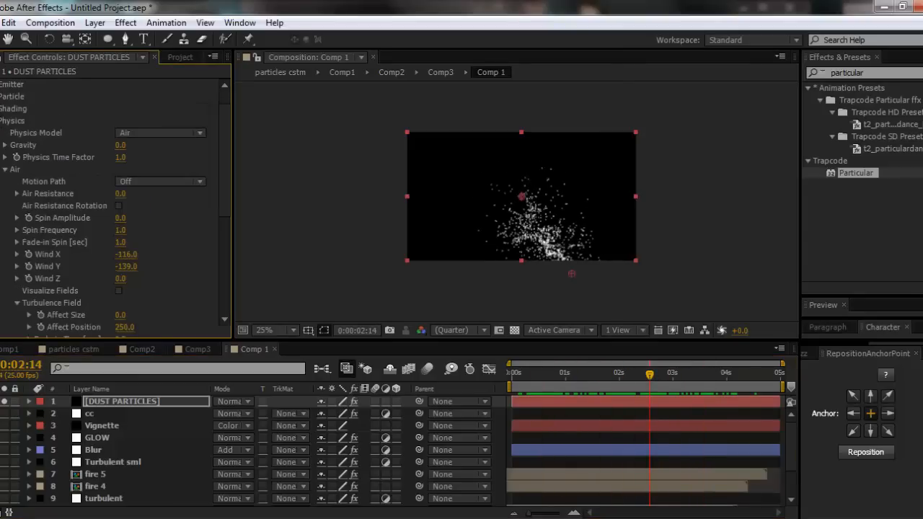
{"action": "left_click", "coordinate": [0, 97]}
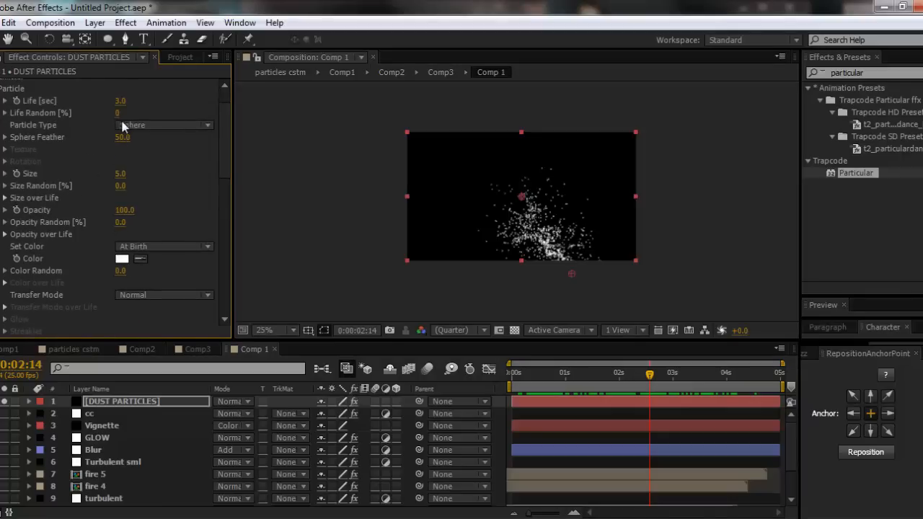
{"action": "left_click_drag", "start_coordinate": [118, 112], "coordinate": [140, 112]}
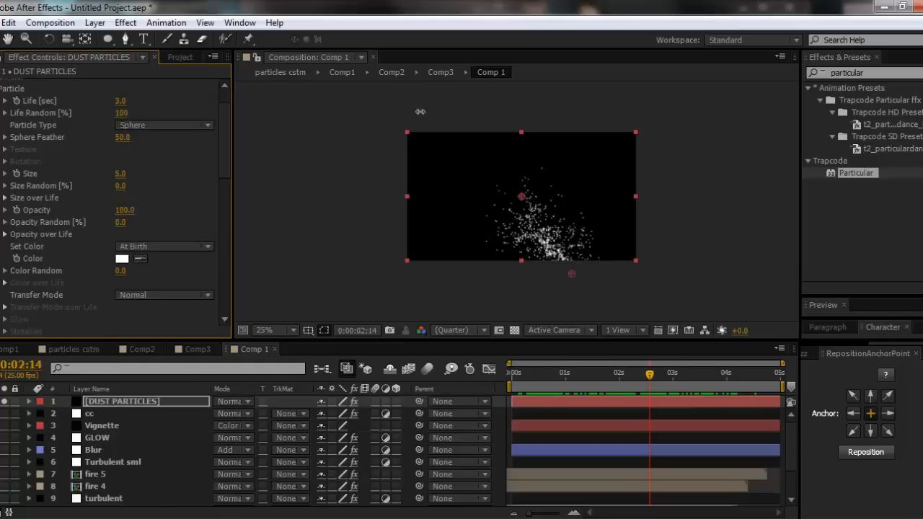
{"action": "key", "text": "period"}
{"action": "left_click_drag", "start_coordinate": [520, 374], "coordinate": [574, 380]}
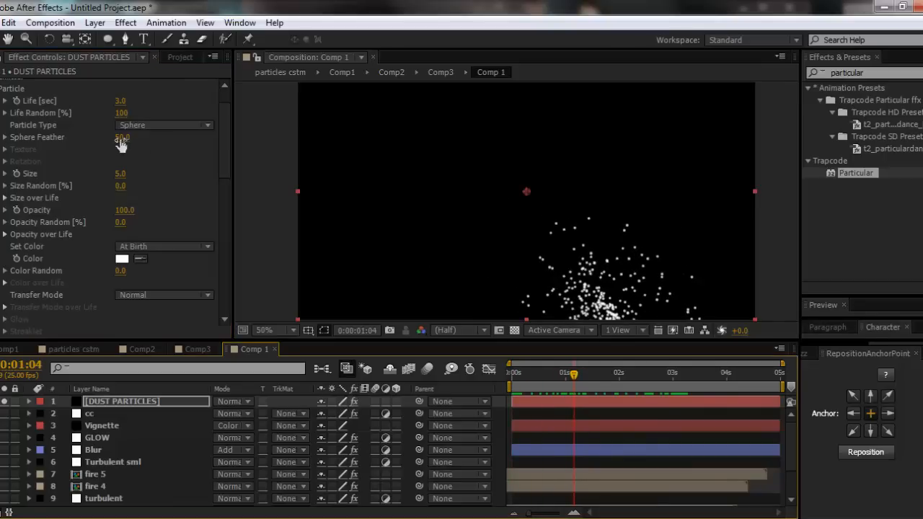
- Reduce the particle size to 2
{"action": "left_click", "coordinate": [141, 160]}
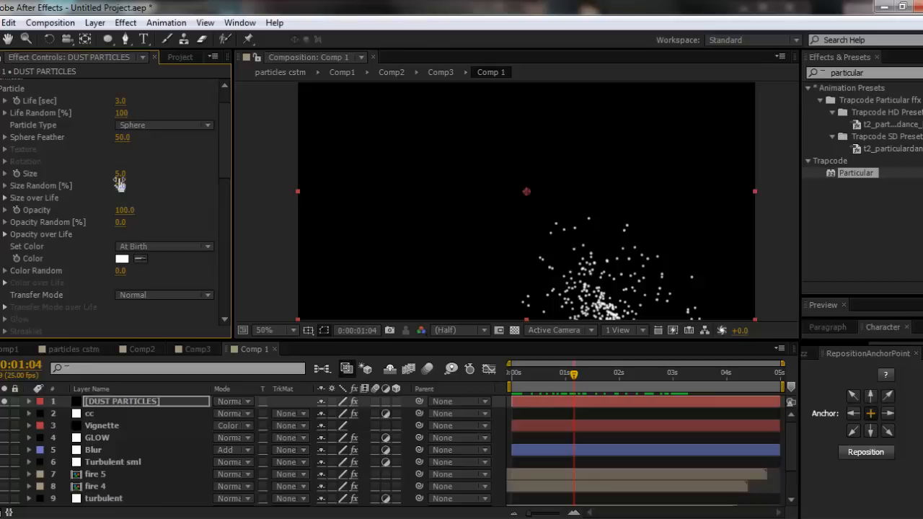
{"action": "left_click", "coordinate": [120, 175]}
{"action": "type", "text": "2"}
{"action": "key", "text": "Return"}
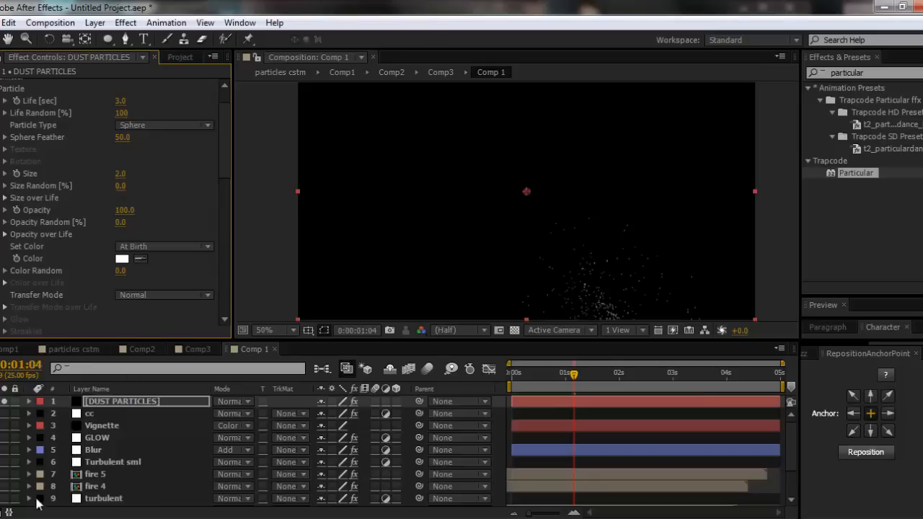
- Check the dust in the ninja reference video, then set Size Random to 100% and scrub the animation
{"action": "left_click", "coordinate": [94, 516]}
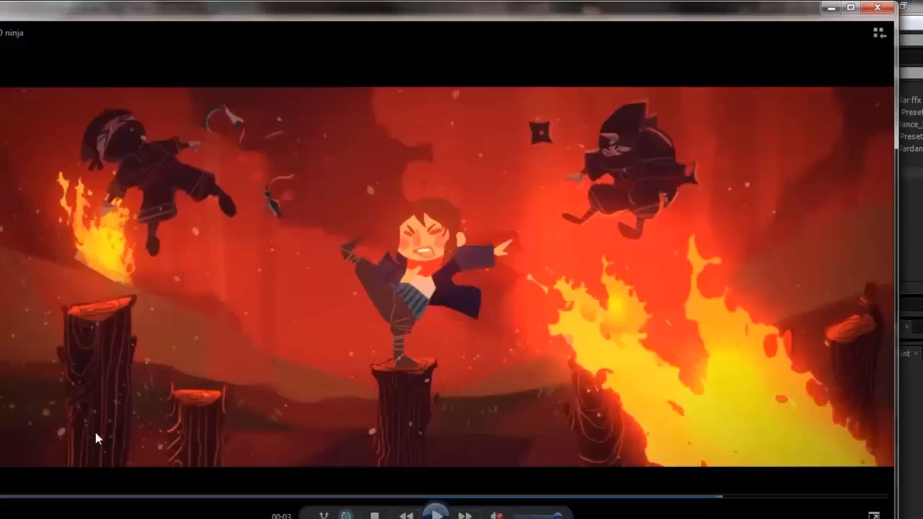
{"action": "left_click", "coordinate": [831, 9]}
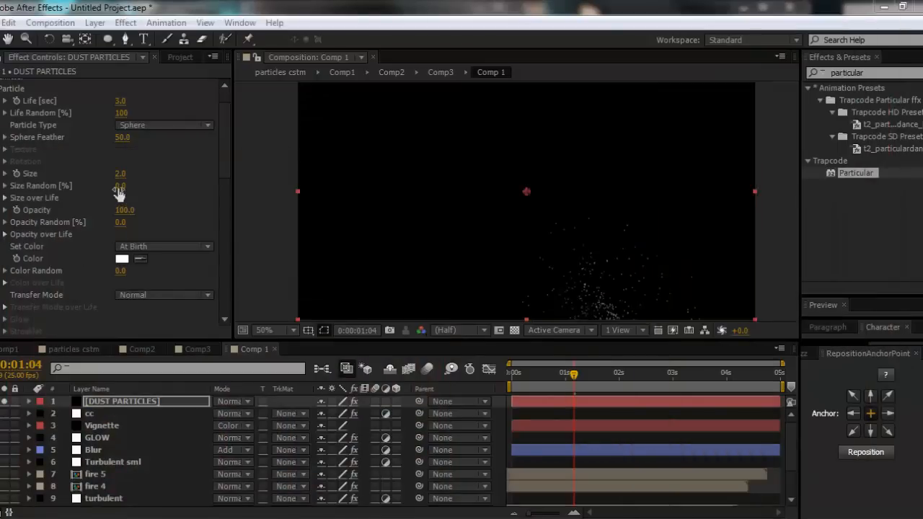
{"action": "mouse_move", "coordinate": [514, 372]}
{"action": "left_mouse_down"}
{"action": "mouse_move", "coordinate": [726, 367]}
{"action": "mouse_move", "coordinate": [522, 372]}
{"action": "left_mouse_up"}
{"action": "key", "text": "comma"}
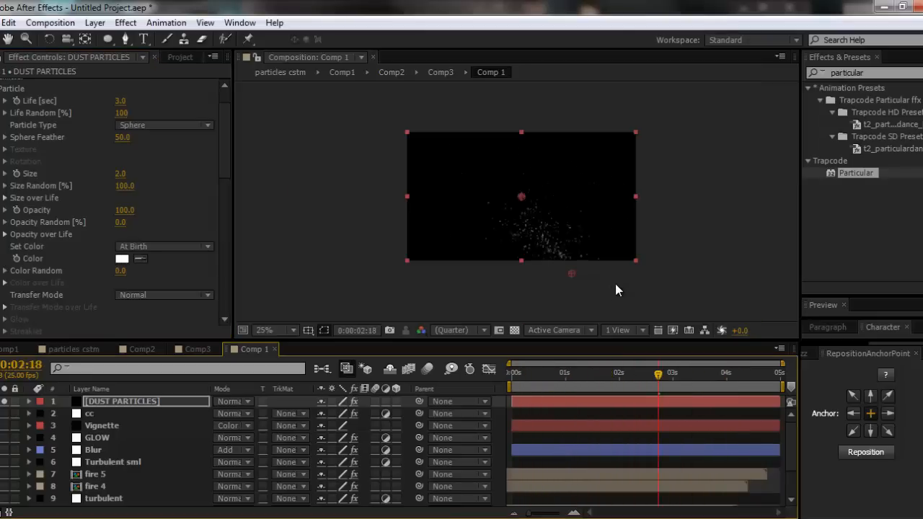
- Move the emitter closer to the centre just below the frame, comparing it with the fire layers, and preview the particles
{"action": "left_click_drag", "start_coordinate": [570, 279], "coordinate": [541, 278]}
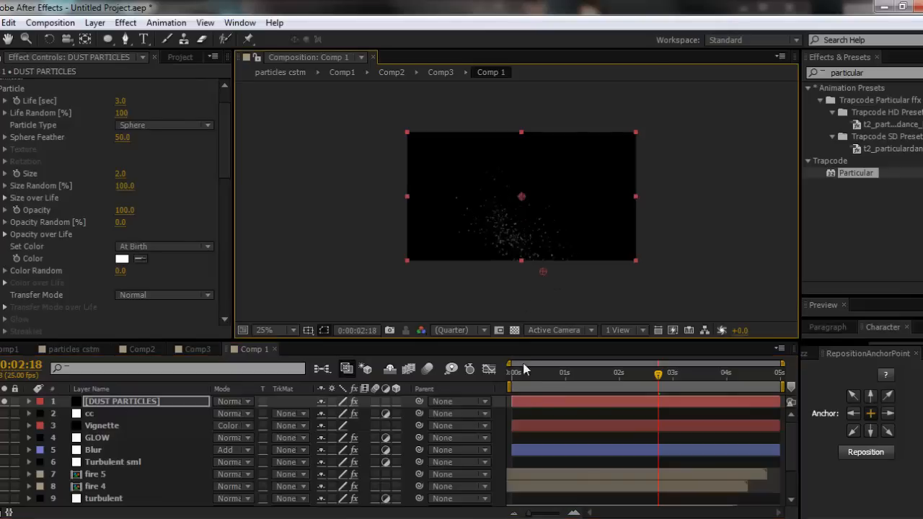
{"action": "left_click", "coordinate": [3, 403]}
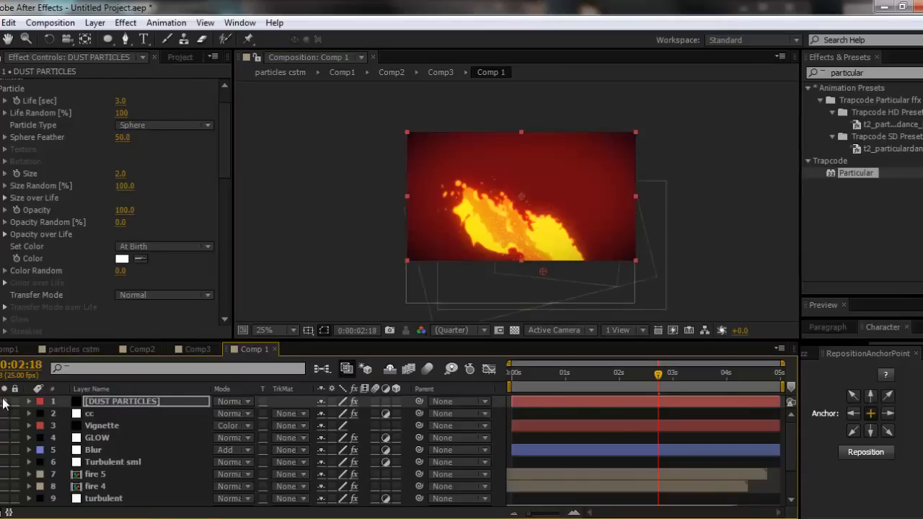
{"action": "left_click", "coordinate": [4, 402]}
{"action": "mouse_move", "coordinate": [544, 271]}
{"action": "left_mouse_down"}
{"action": "mouse_move", "coordinate": [532, 269]}
{"action": "mouse_move", "coordinate": [541, 268]}
{"action": "left_mouse_up"}
{"action": "key", "text": "space"}
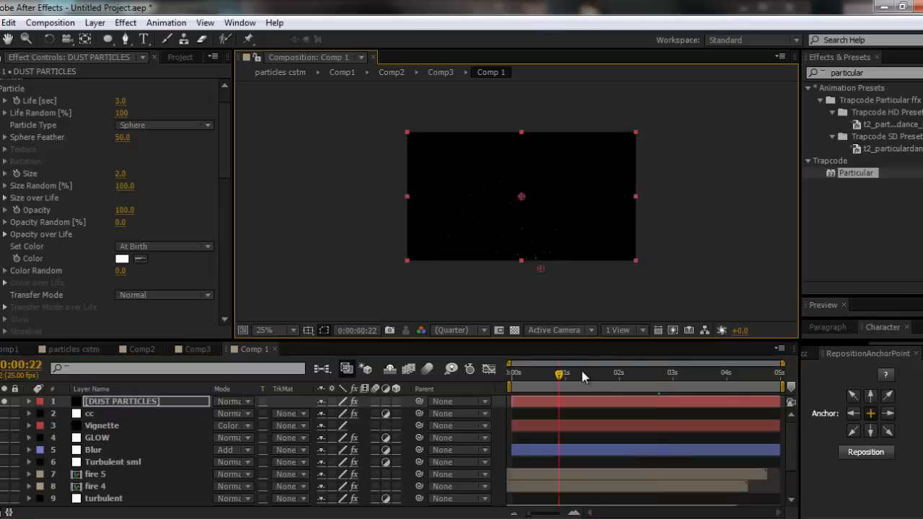
{"action": "key", "text": "period"}
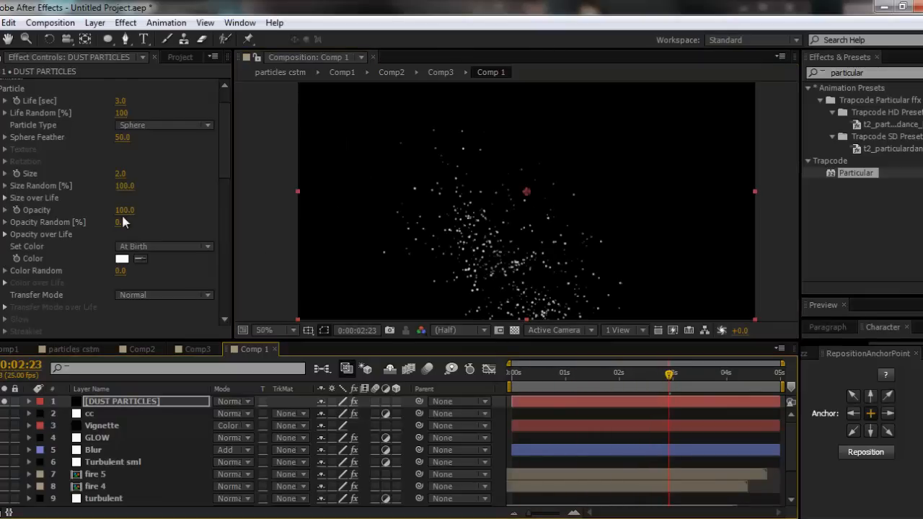
- Draw an uneven, wavy Size over Life curve for the particles and widen the effect settings area
{"action": "left_click", "coordinate": [5, 198]}
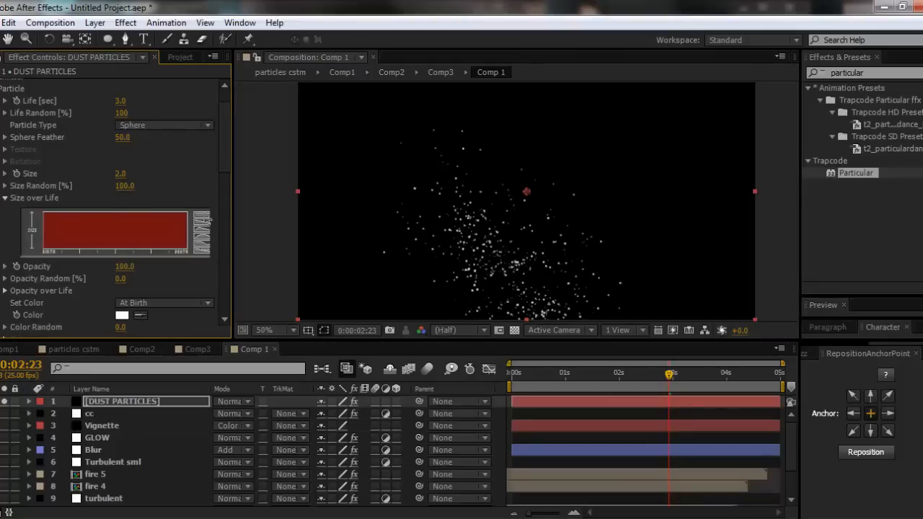
{"action": "mouse_move", "coordinate": [41, 216]}
{"action": "left_mouse_down"}
{"action": "mouse_move", "coordinate": [87, 212]}
{"action": "mouse_move", "coordinate": [116, 227]}
{"action": "mouse_move", "coordinate": [127, 213]}
{"action": "mouse_move", "coordinate": [143, 227]}
{"action": "mouse_move", "coordinate": [156, 215]}
{"action": "mouse_move", "coordinate": [173, 227]}
{"action": "mouse_move", "coordinate": [194, 218]}
{"action": "left_mouse_up"}
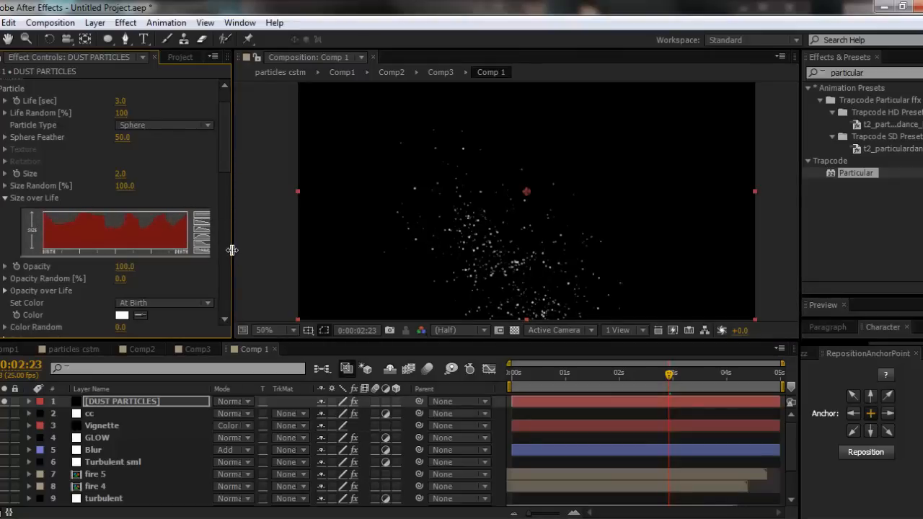
{"action": "left_click_drag", "start_coordinate": [232, 250], "coordinate": [349, 249]}
{"action": "mouse_move", "coordinate": [235, 219]}
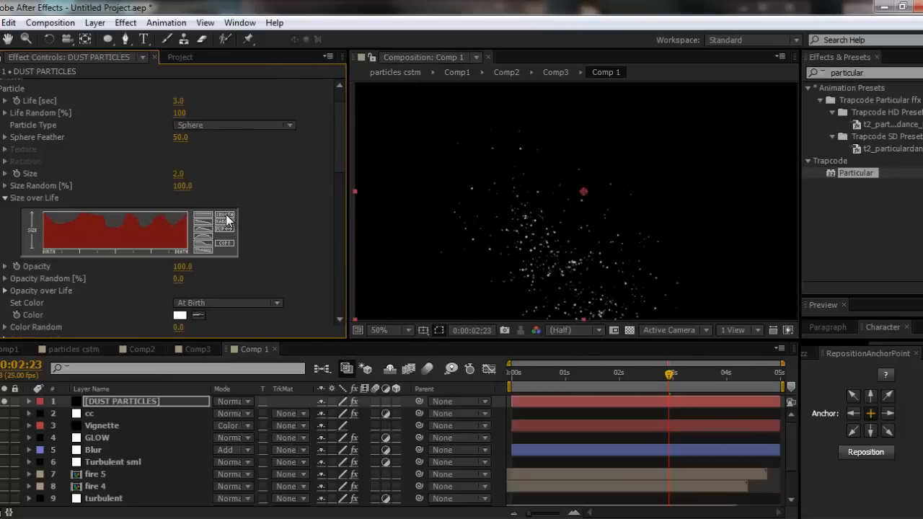
{"action": "left_click", "coordinate": [5, 199]}
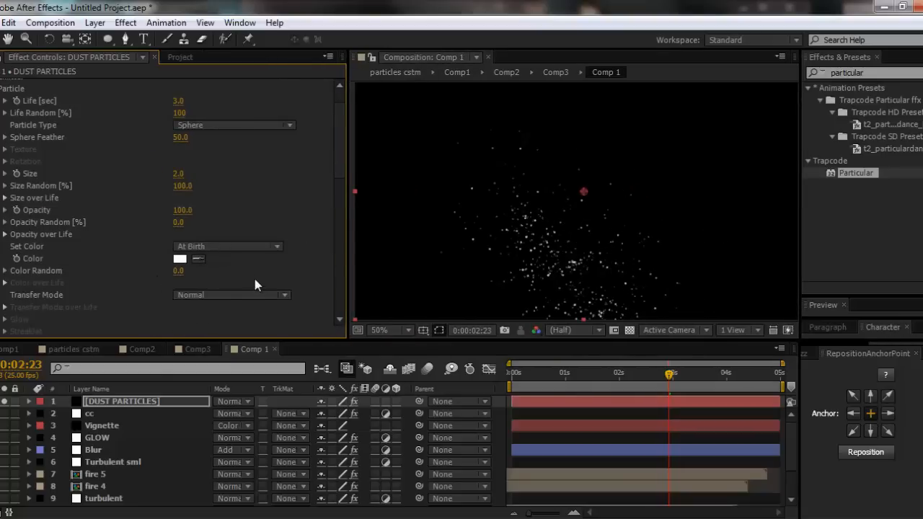
- Set the particle colour mode to Over Life and check the particle colours in the ninja reference video
{"action": "left_click", "coordinate": [236, 246]}
{"action": "left_click", "coordinate": [233, 277]}
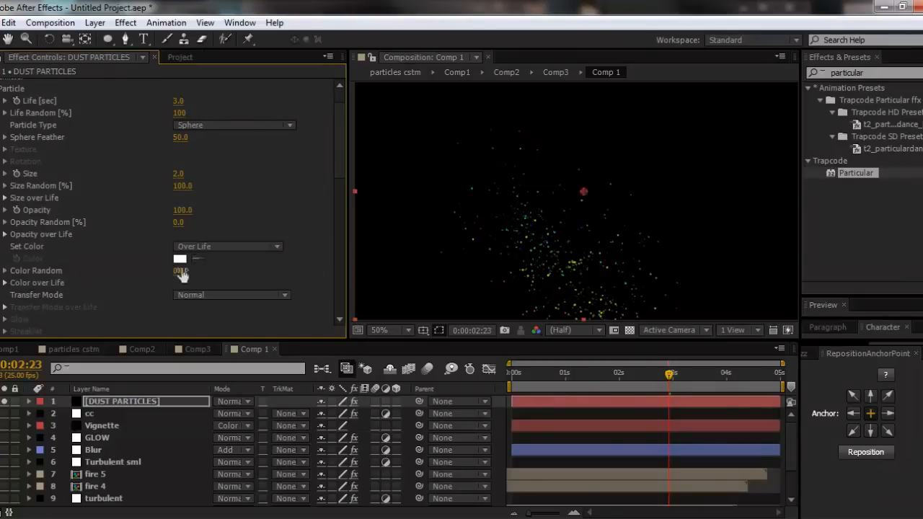
{"action": "key", "text": "alt+Tab"}
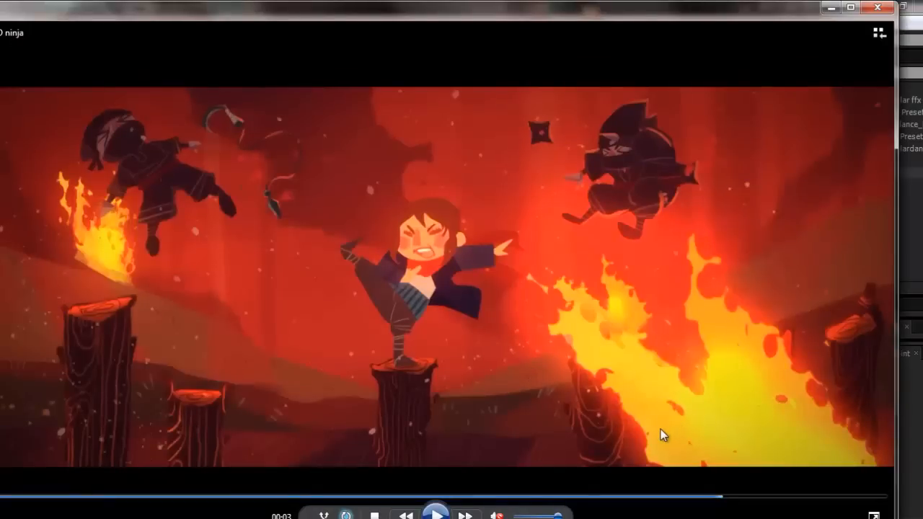
{"action": "left_click", "coordinate": [831, 7]}
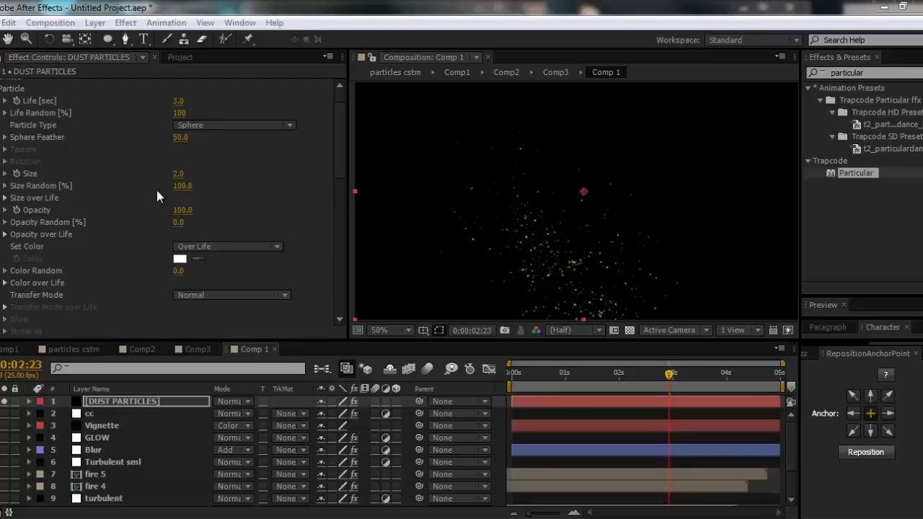
- Apply the white-cyan-blue preset to the Color over Life gradient and move the cyan stop to its middle
{"action": "left_click", "coordinate": [5, 282]}
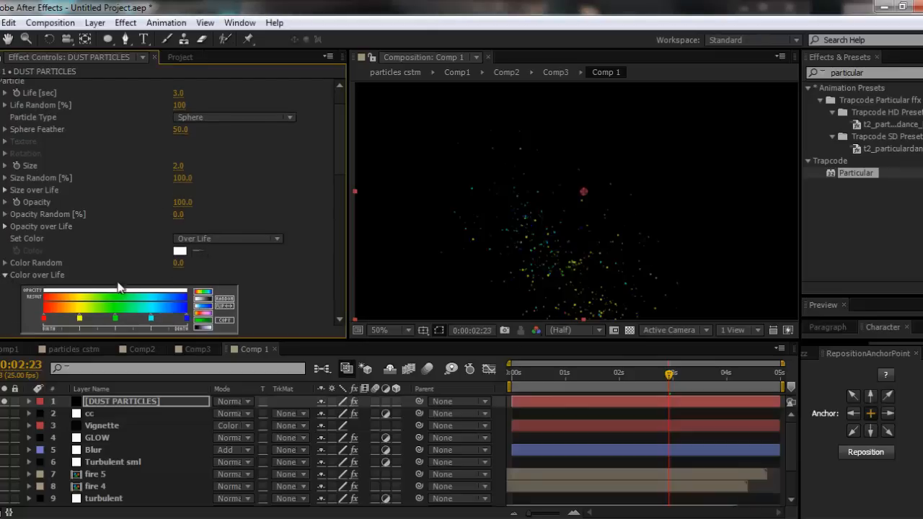
{"action": "scroll", "coordinate": [272, 287], "scroll_direction": "down", "scroll_amount": 2}
{"action": "left_click", "coordinate": [202, 274]}
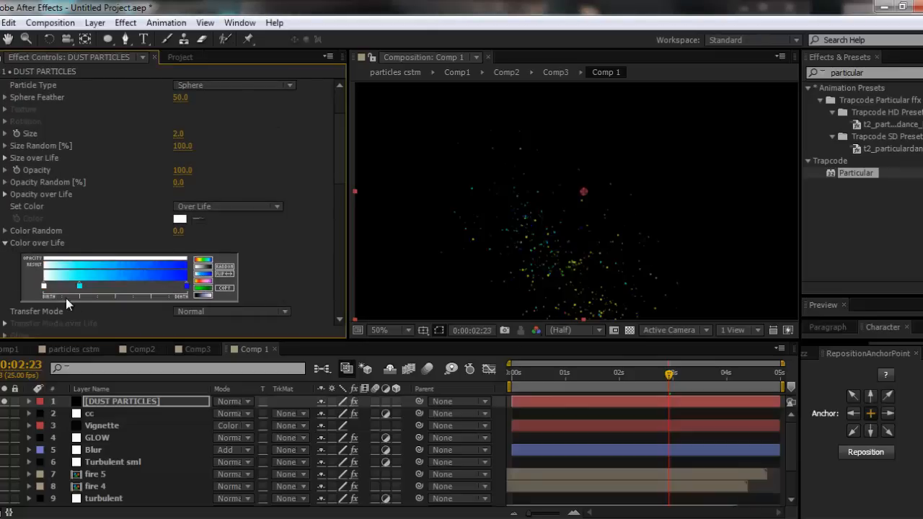
{"action": "left_click_drag", "start_coordinate": [80, 286], "coordinate": [116, 286]}
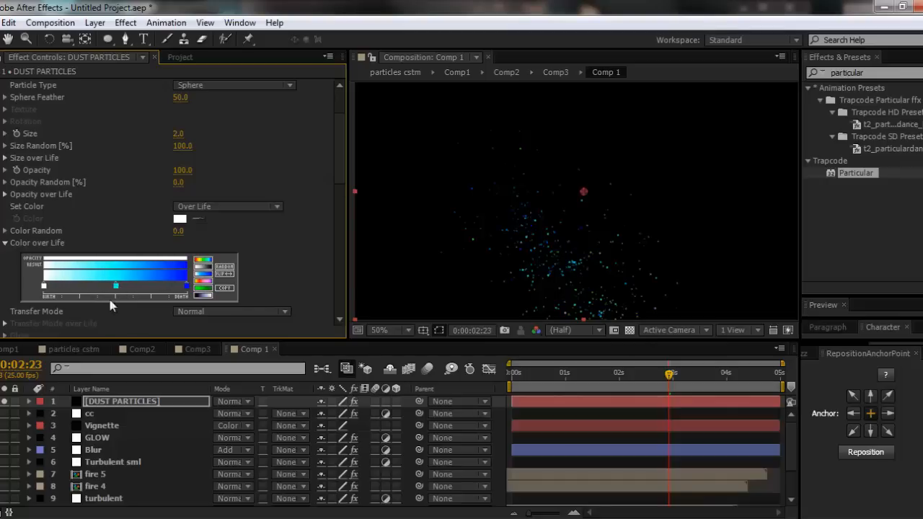
- Copy the orange colour code E88709 from Map Black To in the fire 3 layer's Tint effect
{"action": "scroll", "coordinate": [119, 461], "scroll_direction": "down", "scroll_amount": 2}
{"action": "left_click", "coordinate": [103, 488]}
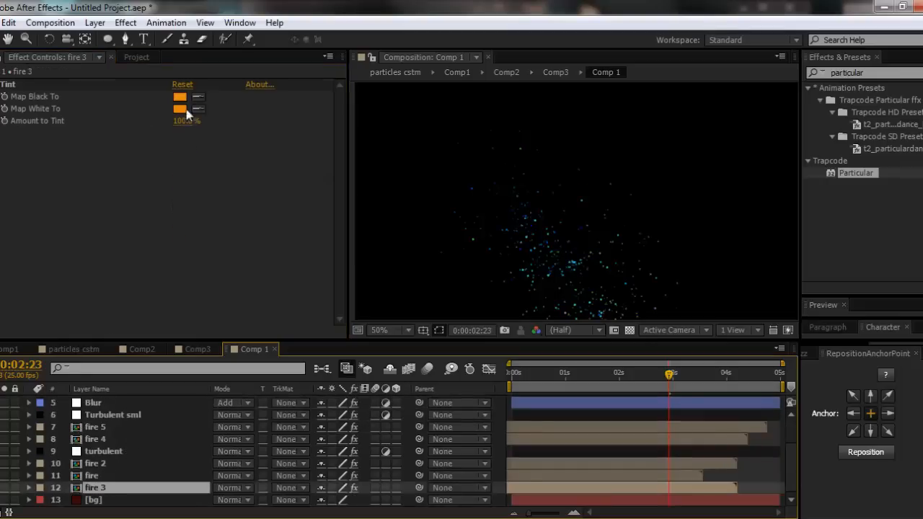
{"action": "left_click", "coordinate": [180, 96]}
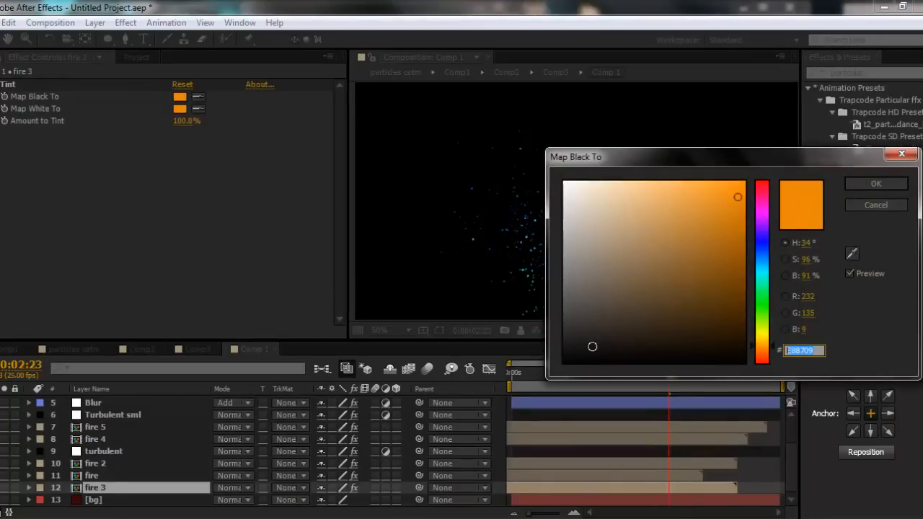
{"action": "left_click", "coordinate": [860, 188]}
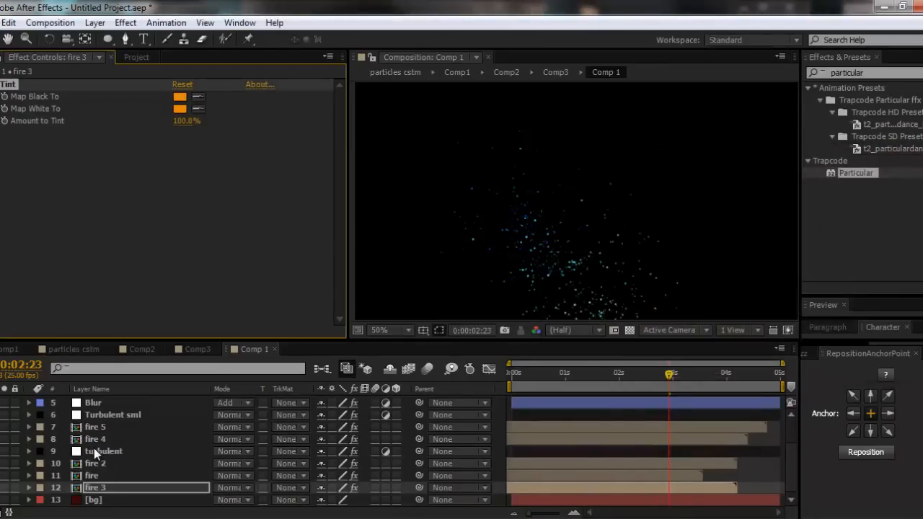
{"action": "scroll", "coordinate": [94, 448], "scroll_direction": "up", "scroll_amount": 2}
- Set the birth stop of the dust particles' Color over Life gradient to orange E88709
{"action": "left_click", "coordinate": [97, 401]}
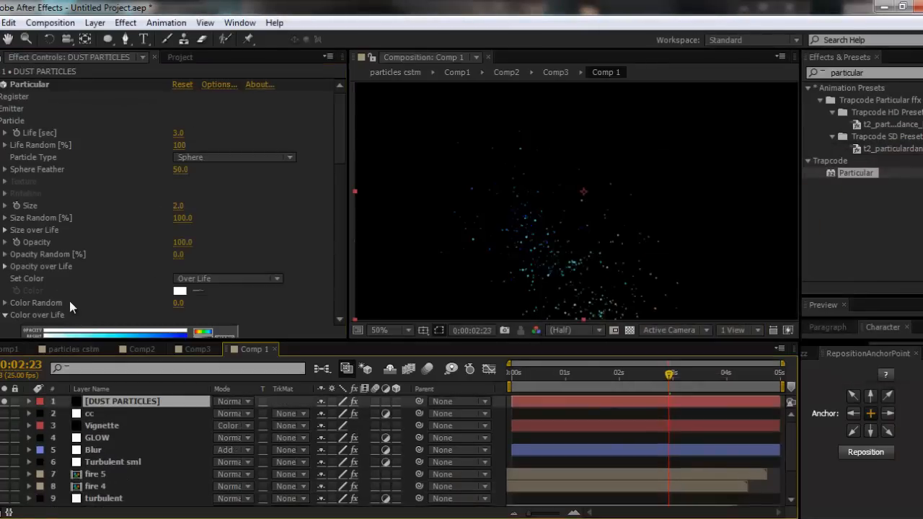
{"action": "scroll", "coordinate": [70, 300], "scroll_direction": "down", "scroll_amount": 1}
{"action": "left_click", "coordinate": [44, 328]}
{"action": "double_click", "coordinate": [44, 327]}
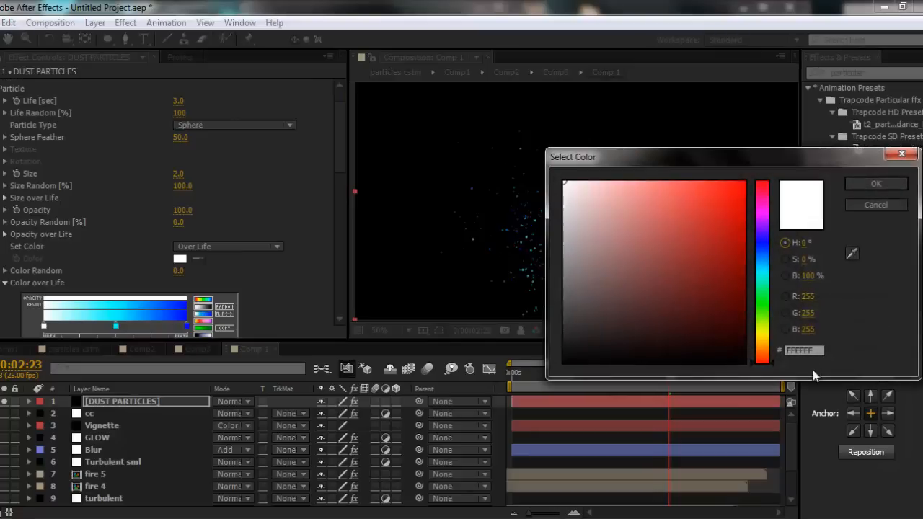
{"action": "key", "text": "ctrl+v"}
{"action": "left_click", "coordinate": [871, 186]}
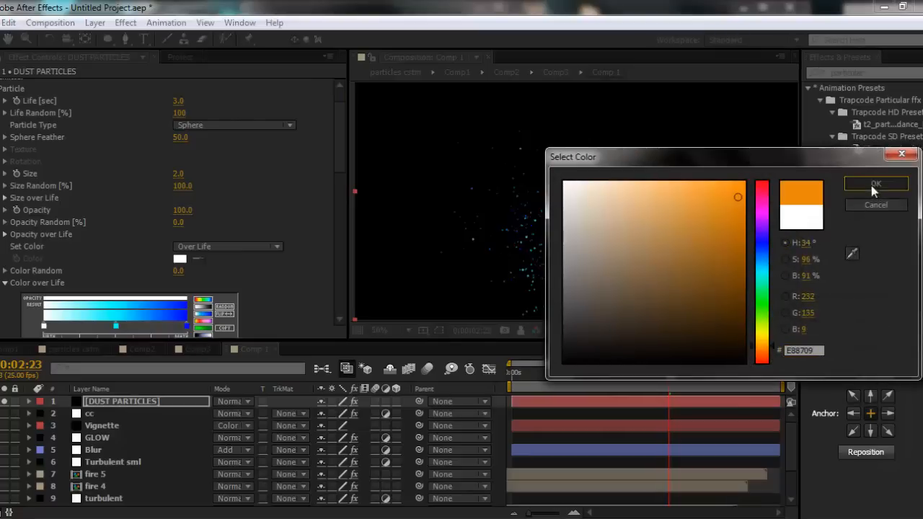
- Copy the brown colour code 714808 from Map Black To in the fire 5 layer's Tint effect
{"action": "left_click", "coordinate": [119, 326]}
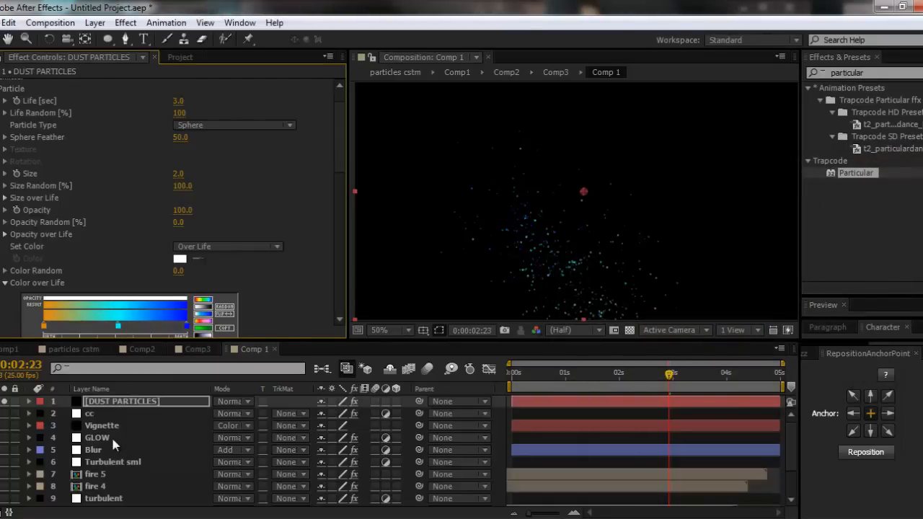
{"action": "left_click", "coordinate": [96, 474]}
{"action": "left_click", "coordinate": [180, 96]}
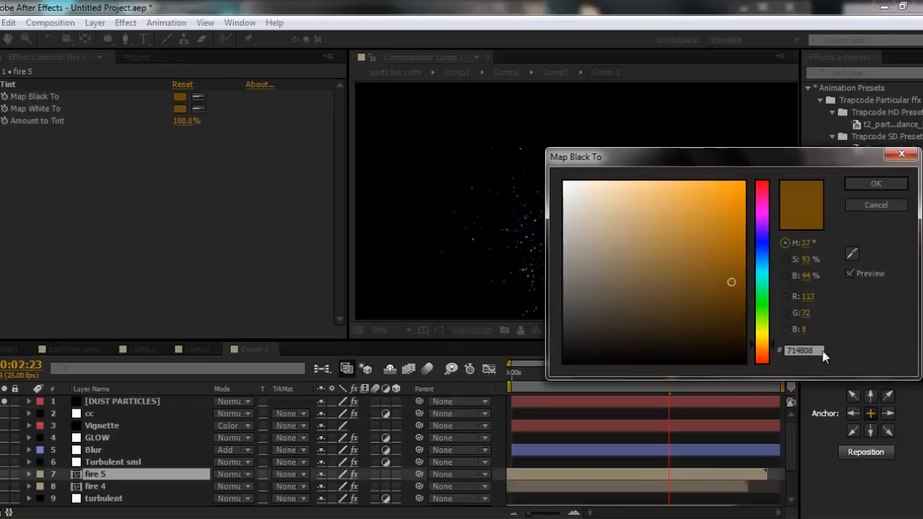
{"action": "left_click", "coordinate": [819, 352]}
{"action": "key", "text": "ctrl+c"}
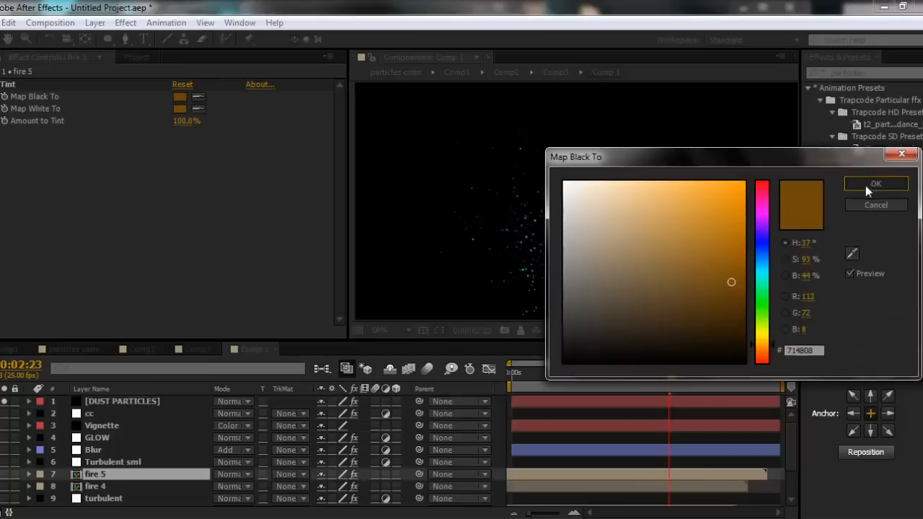
{"action": "left_click", "coordinate": [868, 184]}
- Set the middle stop of the dust particles' Color over Life gradient to brown 714808
{"action": "left_click", "coordinate": [119, 401]}
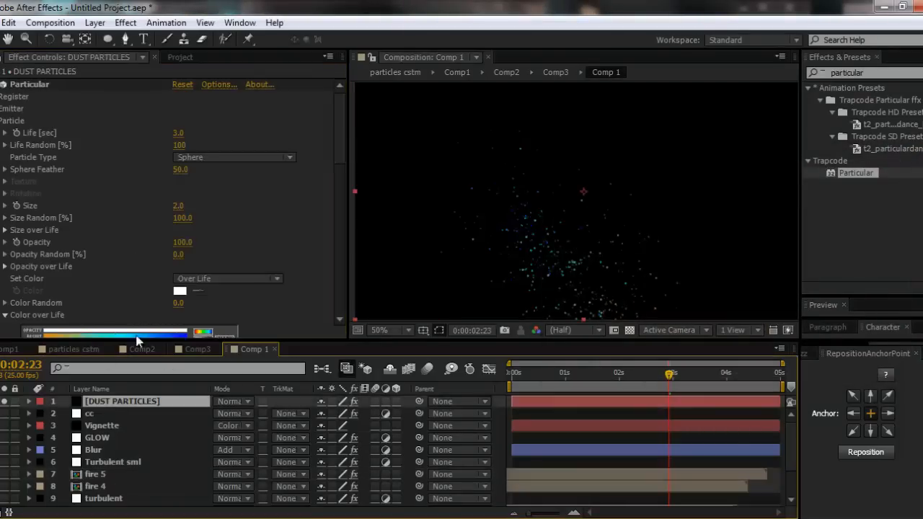
{"action": "scroll", "coordinate": [144, 302], "scroll_direction": "down", "scroll_amount": 3}
{"action": "double_click", "coordinate": [118, 294]}
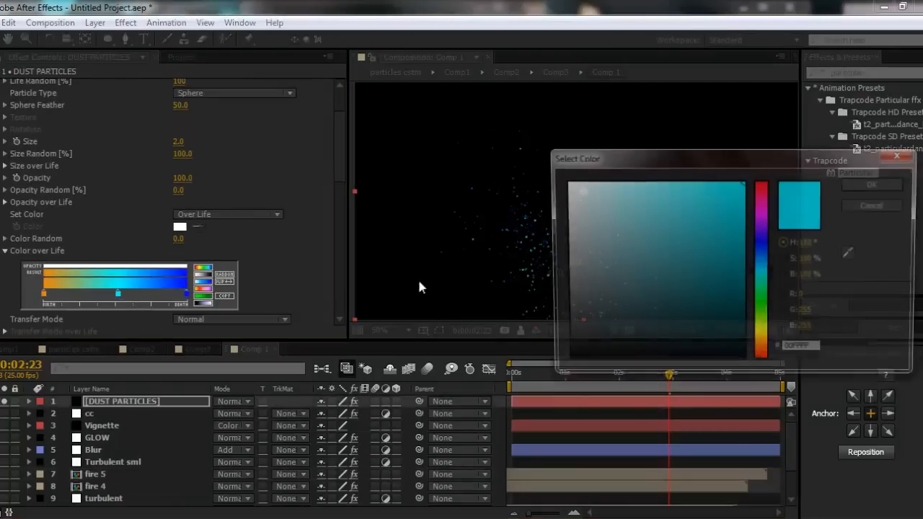
{"action": "left_click", "coordinate": [819, 351]}
{"action": "key", "text": "ctrl+v"}
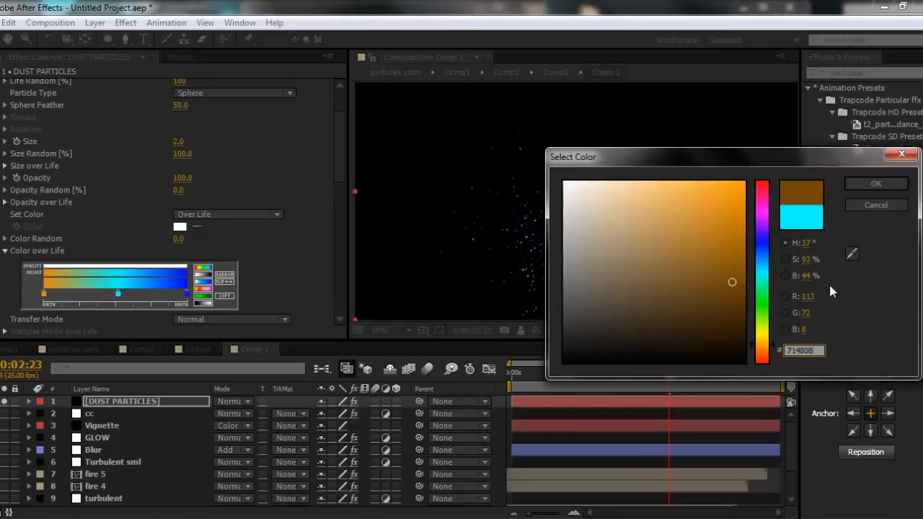
{"action": "left_click", "coordinate": [876, 185]}
- Compare the tint colours of fire 5 and fire 4, and copy orange E88709 from Map Black To in fire 3's Tint effect
{"action": "left_click", "coordinate": [92, 473]}
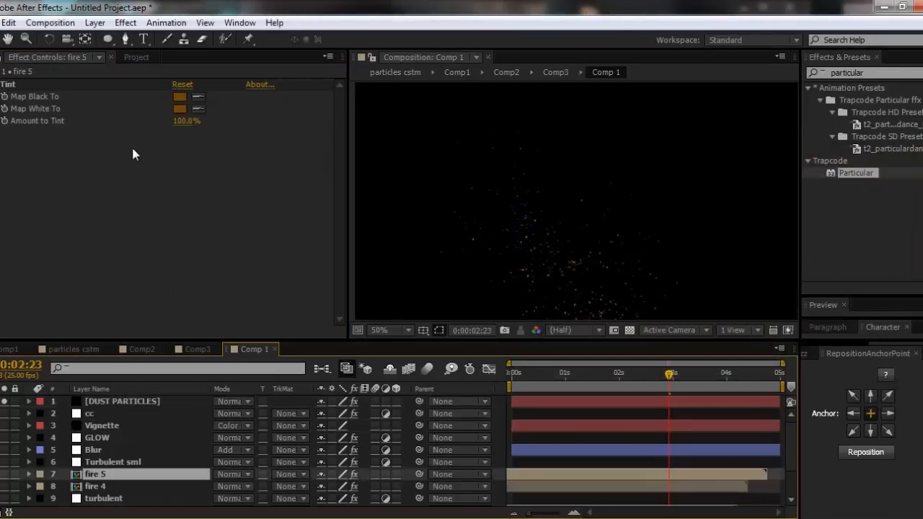
{"action": "left_click", "coordinate": [99, 487]}
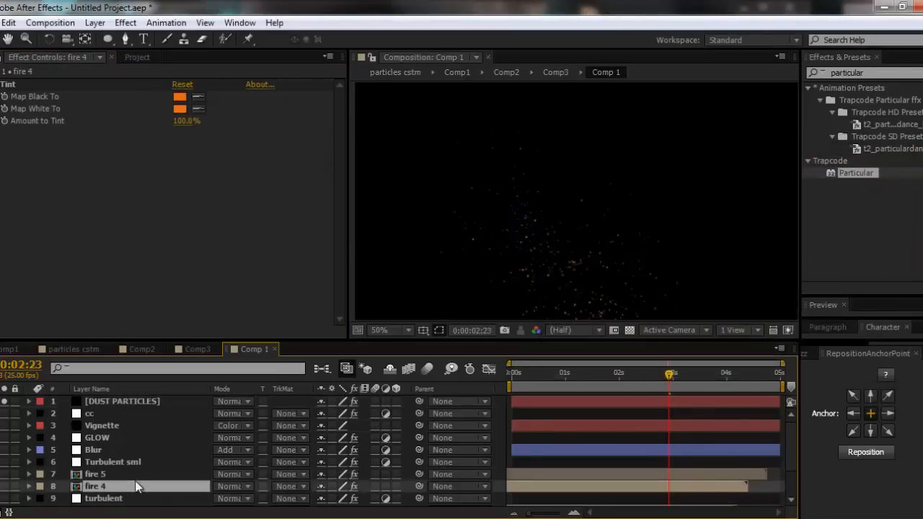
{"action": "scroll", "coordinate": [101, 480], "scroll_direction": "down", "scroll_amount": 1}
{"action": "left_click", "coordinate": [103, 499]}
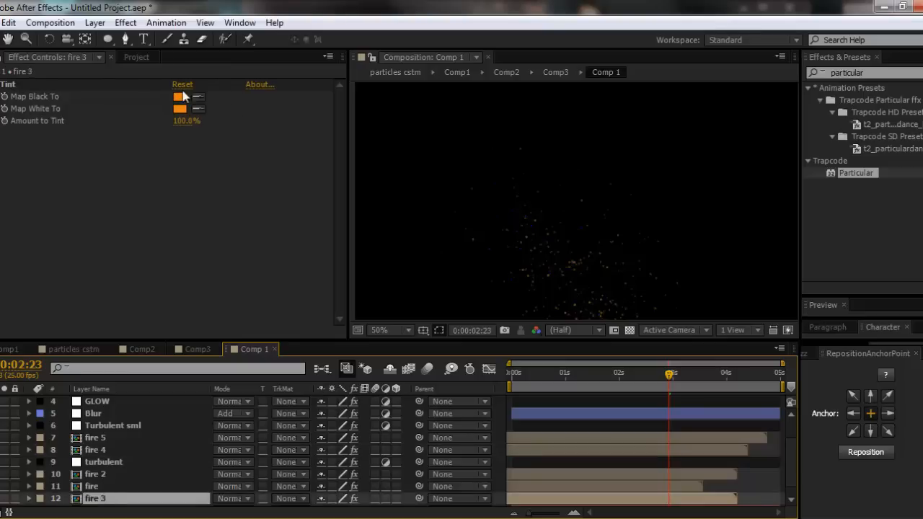
{"action": "left_click", "coordinate": [184, 96]}
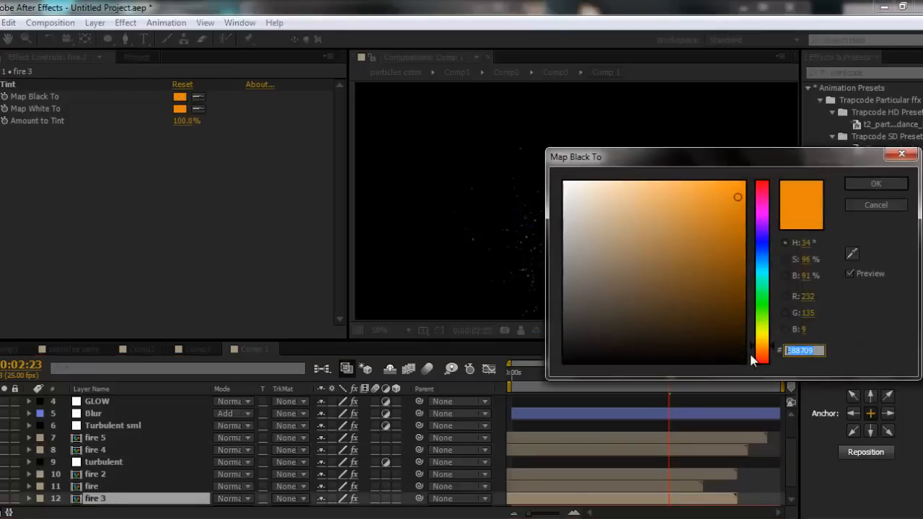
{"action": "left_click", "coordinate": [873, 182]}
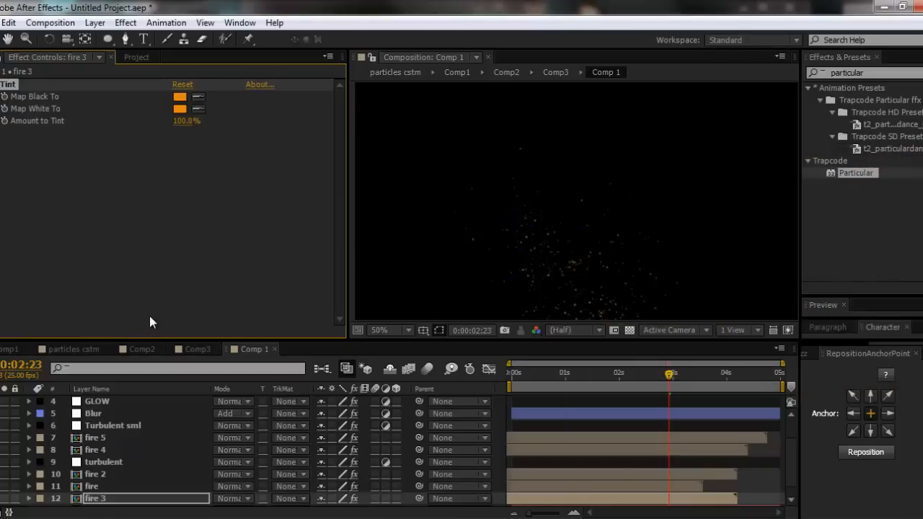
- Set the death stop of the dust particles' Color over Life gradient to orange E88709
{"action": "scroll", "coordinate": [103, 413], "scroll_direction": "up", "scroll_amount": 3}
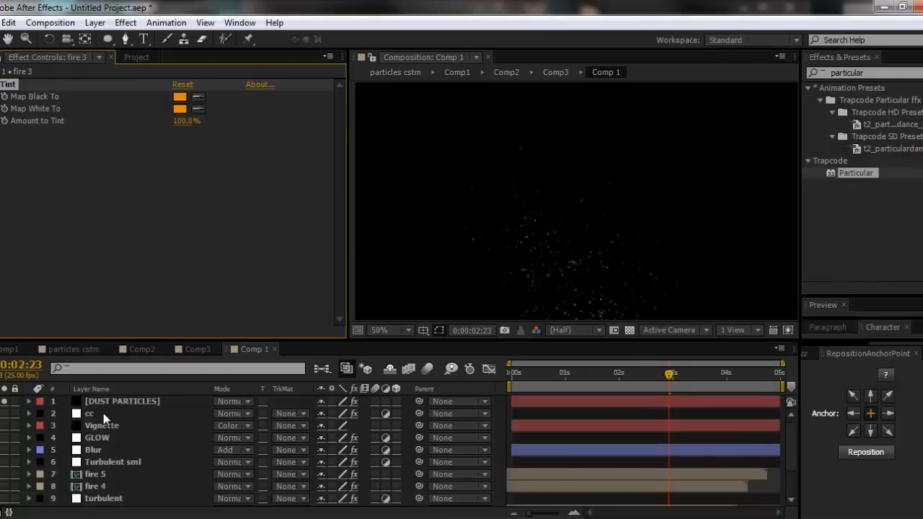
{"action": "left_click", "coordinate": [108, 398]}
{"action": "scroll", "coordinate": [181, 288], "scroll_direction": "down", "scroll_amount": 3}
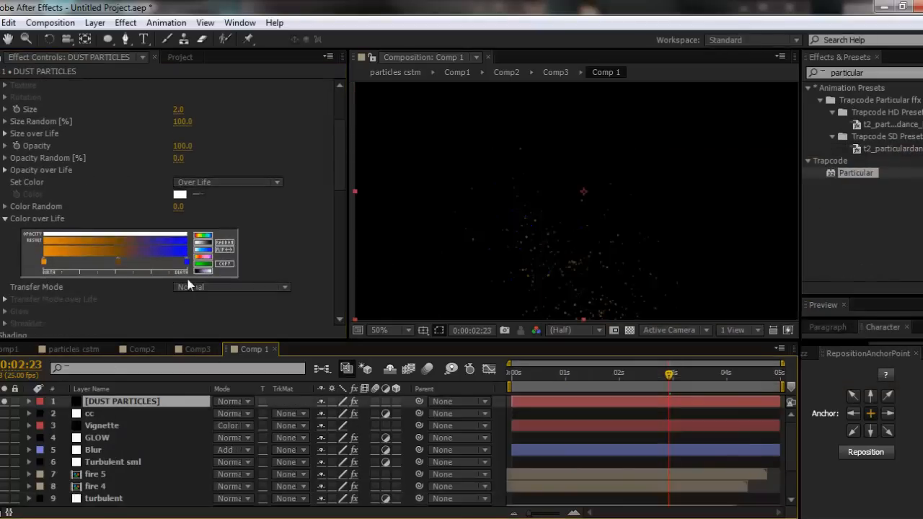
{"action": "left_click", "coordinate": [186, 262]}
{"action": "double_click", "coordinate": [186, 264]}
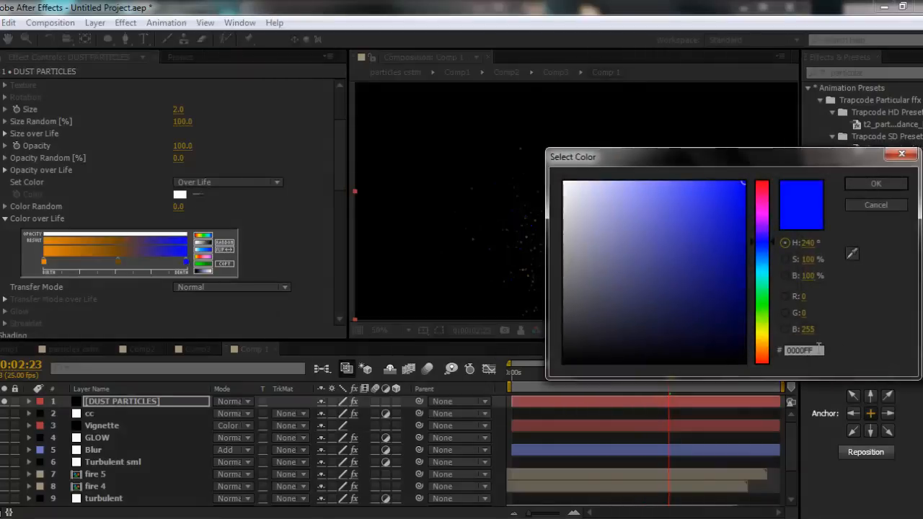
{"action": "key", "text": "ctrl+v"}
{"action": "left_click", "coordinate": [866, 179]}
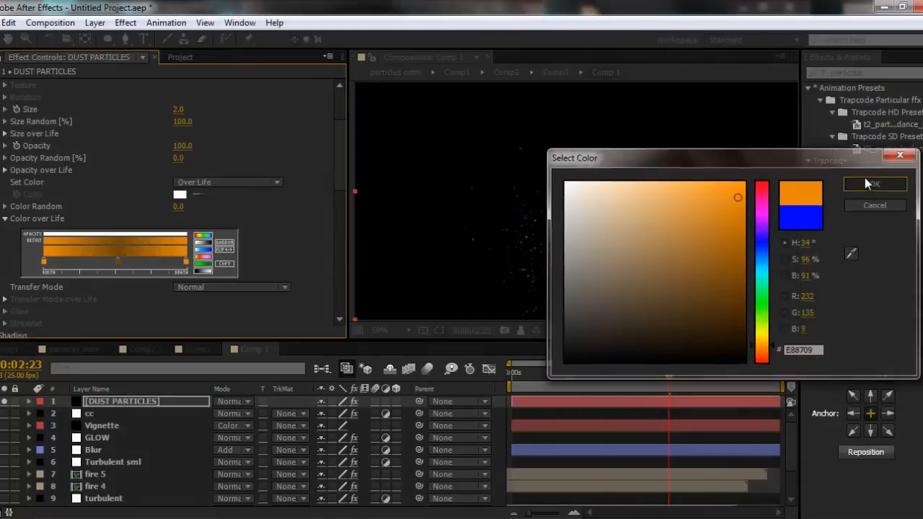
- Adjust the birth stop of the Color over Life gradient to a bright, saturated orange
{"action": "double_click", "coordinate": [186, 263]}
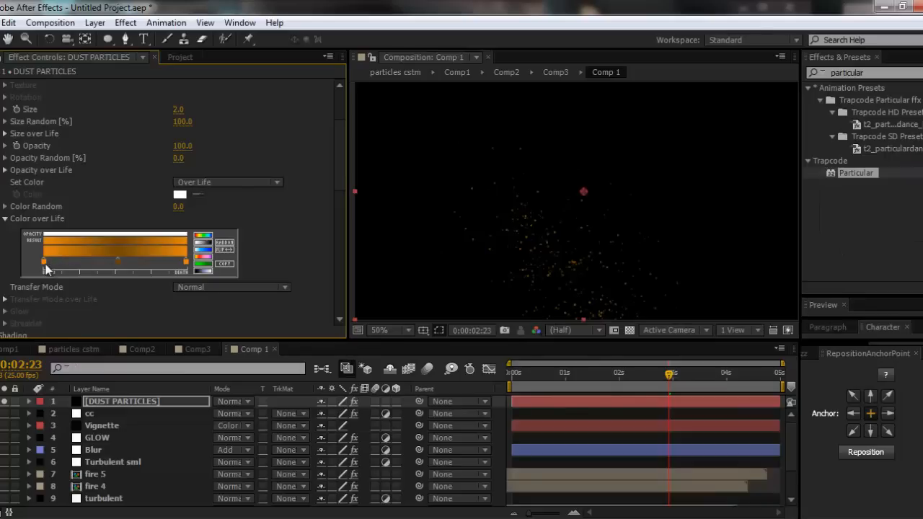
{"action": "double_click", "coordinate": [45, 264]}
{"action": "mouse_move", "coordinate": [661, 254]}
{"action": "left_mouse_down"}
{"action": "mouse_move", "coordinate": [690, 191]}
{"action": "mouse_move", "coordinate": [735, 194]}
{"action": "left_mouse_up"}
{"action": "left_click", "coordinate": [865, 185]}
- Recolour the middle stop of the Color over Life gradient to a deeper reddish orange, D35E00
{"action": "double_click", "coordinate": [118, 261]}
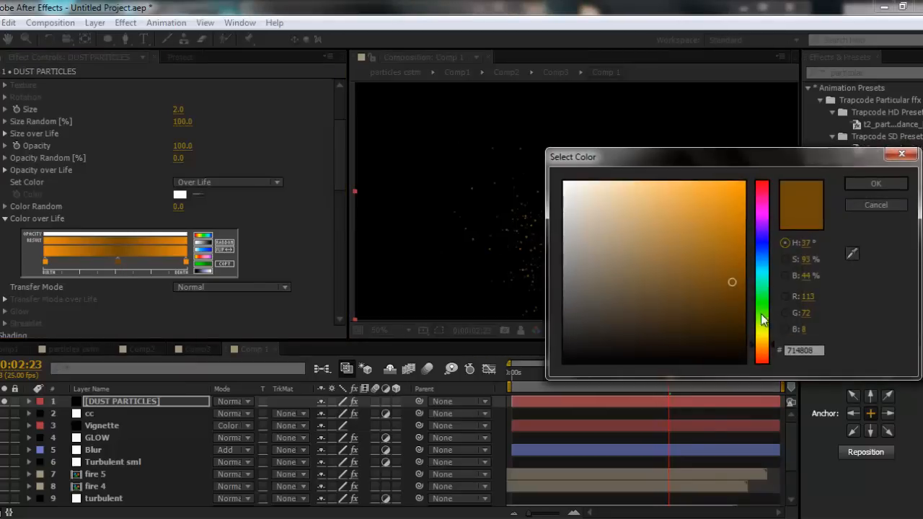
{"action": "left_click", "coordinate": [760, 353]}
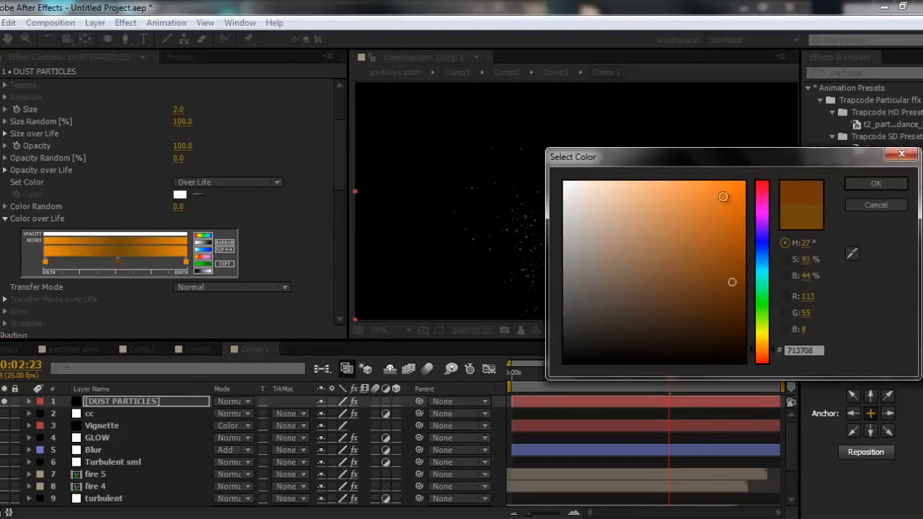
{"action": "left_click_drag", "start_coordinate": [725, 199], "coordinate": [747, 211]}
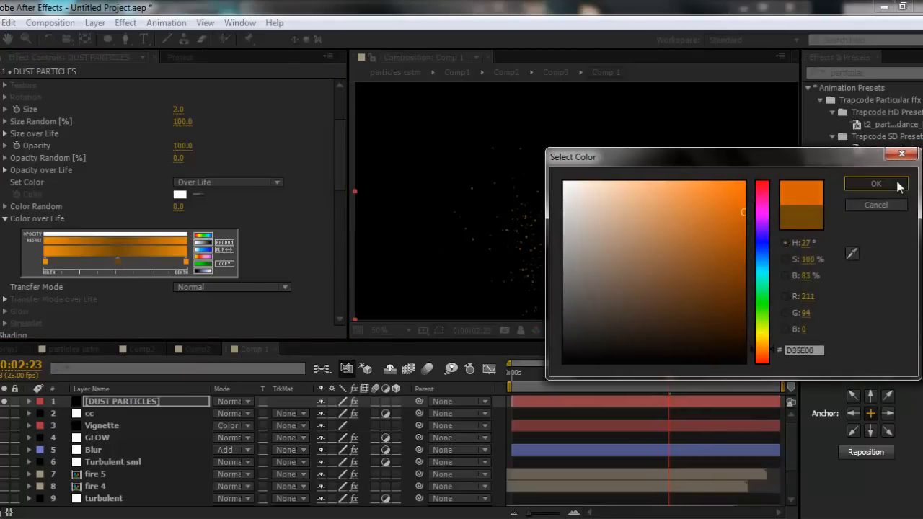
{"action": "left_click", "coordinate": [875, 184]}
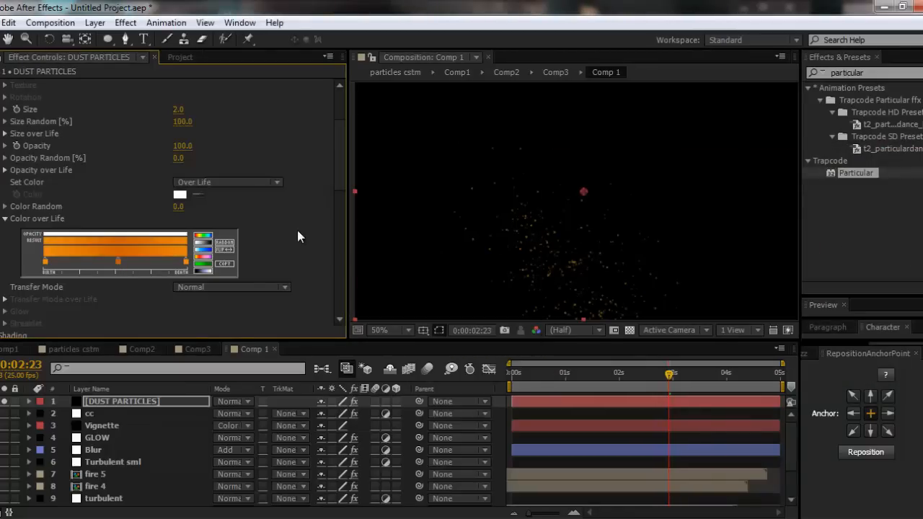
- Lighten the death stop of the Color over Life gradient to orange F4AA4B and preview the particles along the timeline
{"action": "double_click", "coordinate": [183, 262]}
{"action": "left_click", "coordinate": [862, 208]}
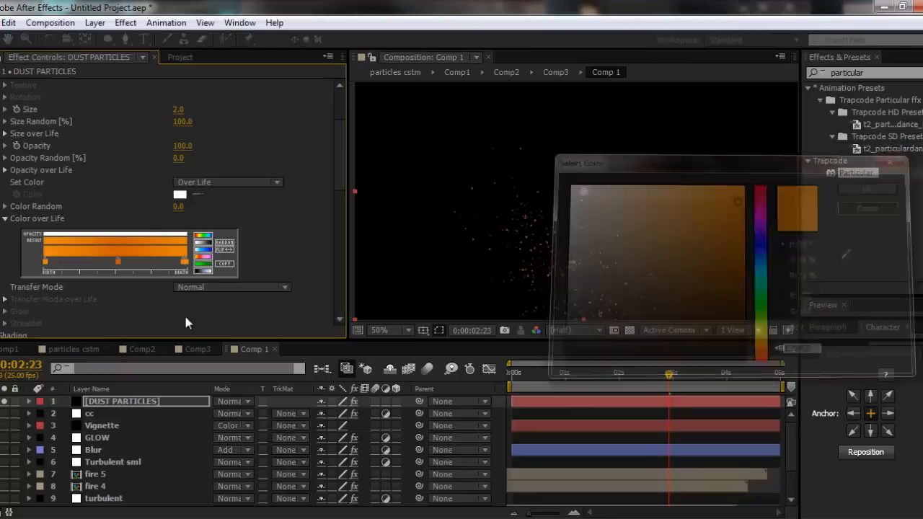
{"action": "double_click", "coordinate": [185, 265]}
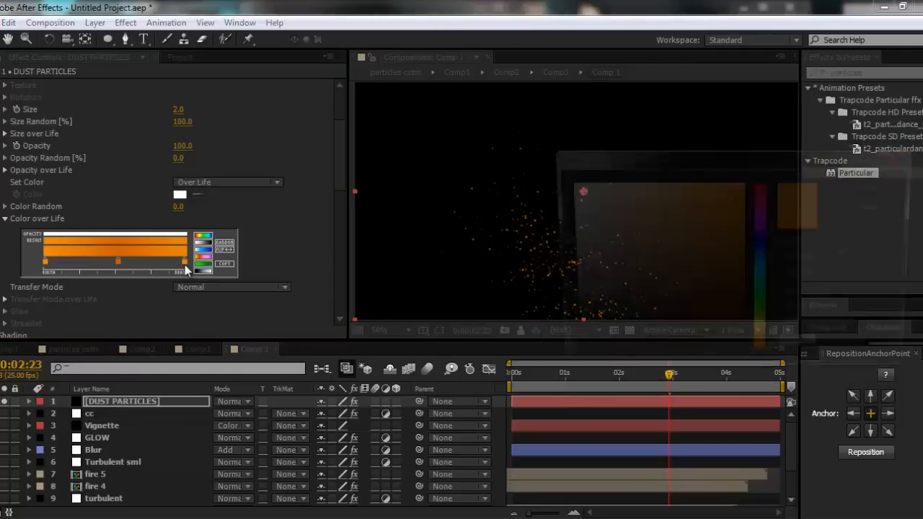
{"action": "mouse_move", "coordinate": [697, 187]}
{"action": "left_mouse_down"}
{"action": "mouse_move", "coordinate": [675, 187]}
{"action": "mouse_move", "coordinate": [690, 188]}
{"action": "left_mouse_up"}
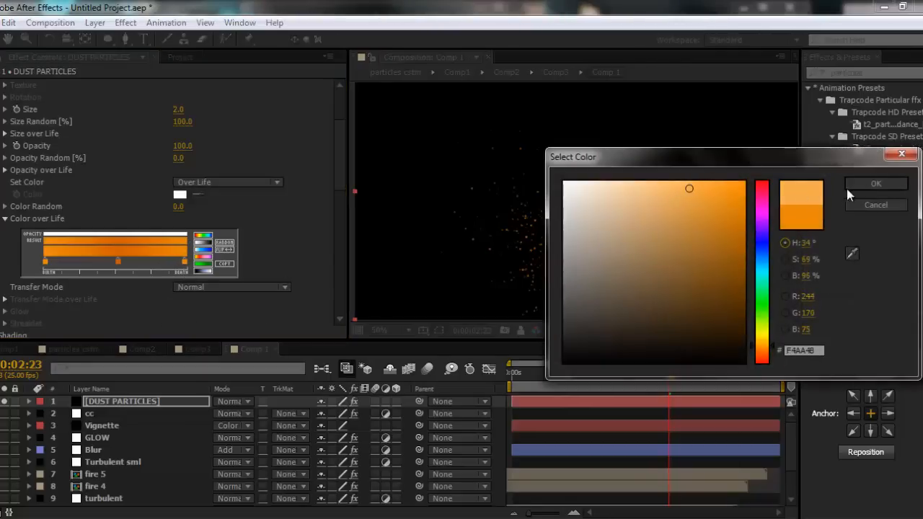
{"action": "left_click", "coordinate": [875, 184]}
{"action": "left_click", "coordinate": [523, 374]}
{"action": "left_click_drag", "start_coordinate": [523, 380], "coordinate": [707, 374]}
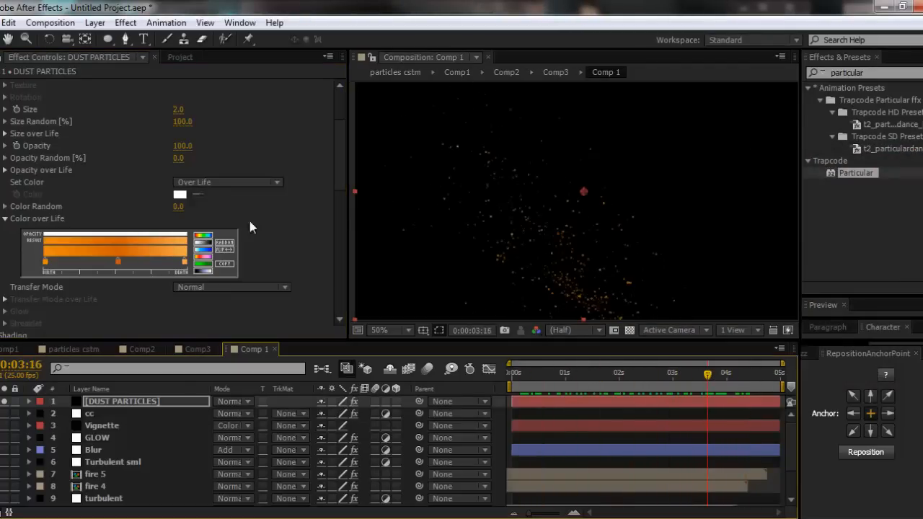
- Set the dust particles' Transfer Mode to Add and preview their motion along the timeline
{"action": "left_click", "coordinate": [5, 219]}
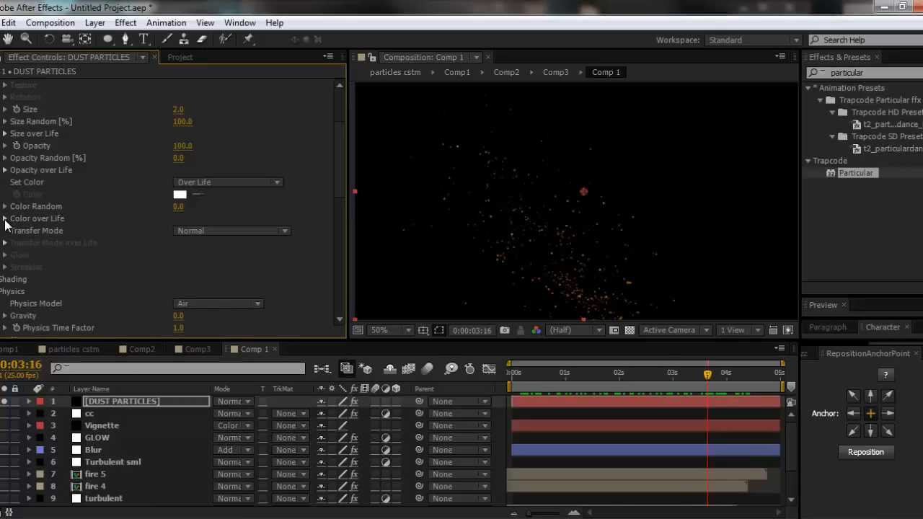
{"action": "left_click", "coordinate": [227, 232]}
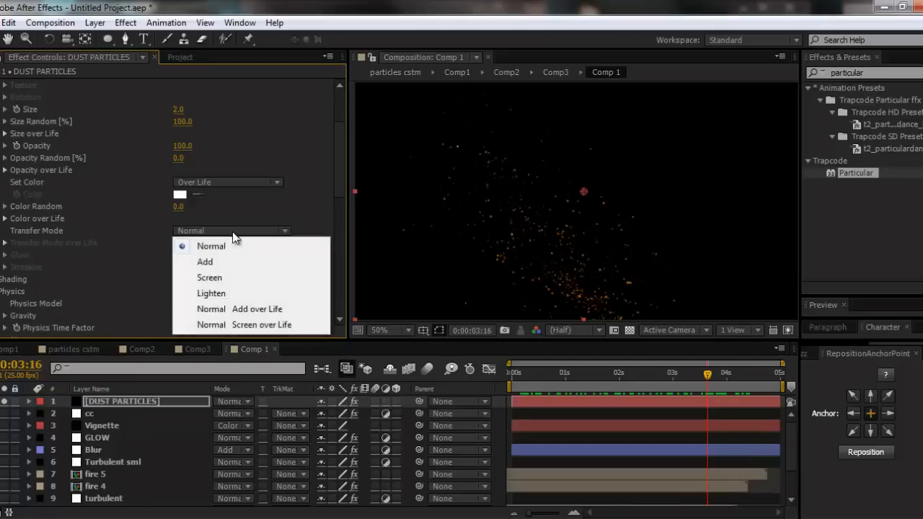
{"action": "left_click", "coordinate": [227, 266]}
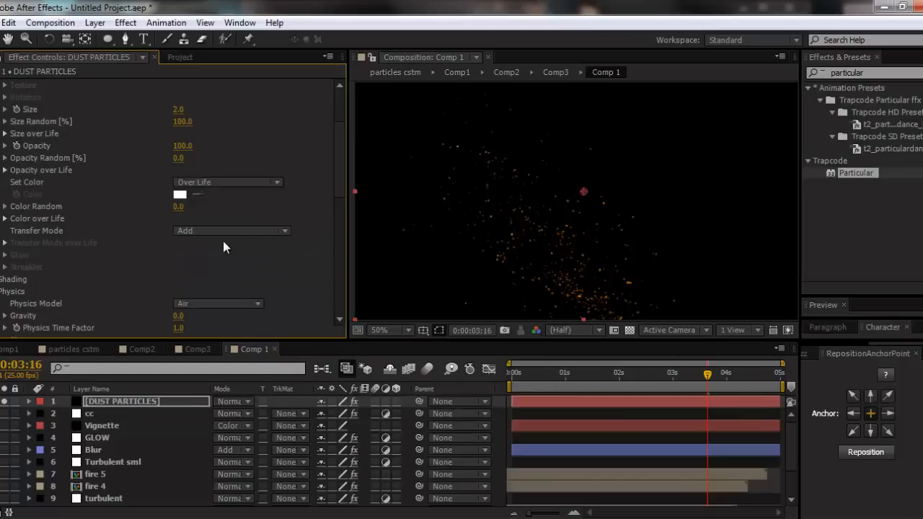
{"action": "left_click_drag", "start_coordinate": [529, 380], "coordinate": [723, 376]}
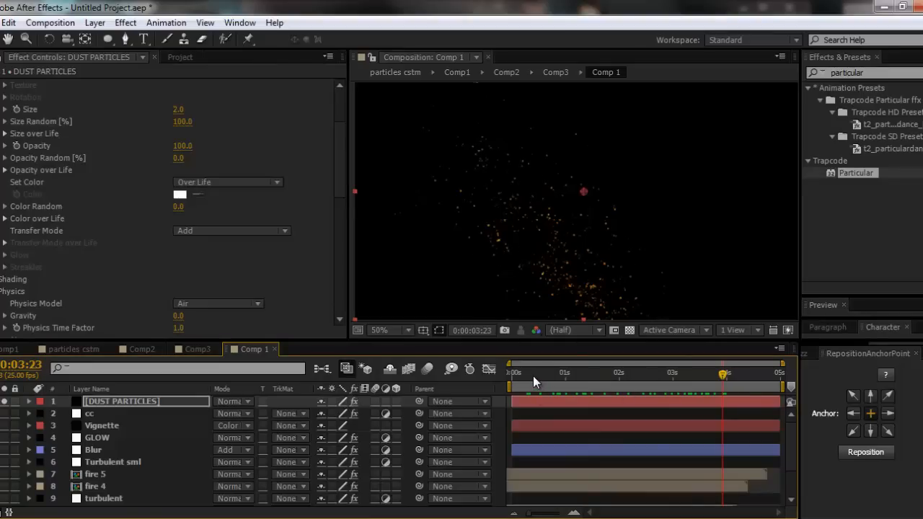
{"action": "left_click_drag", "start_coordinate": [533, 375], "coordinate": [629, 384]}
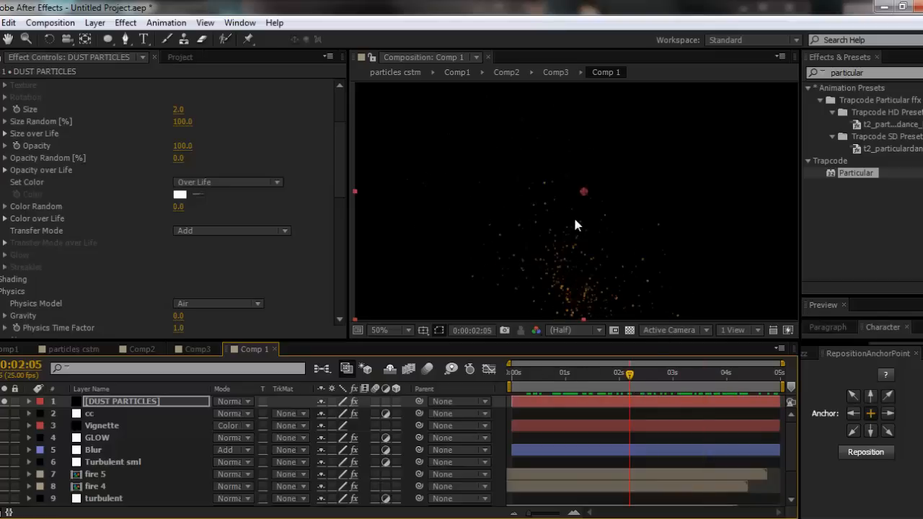
{"action": "scroll", "coordinate": [575, 219], "scroll_direction": "down", "scroll_amount": 1}
{"action": "left_click_drag", "start_coordinate": [524, 375], "coordinate": [739, 375]}
{"action": "scroll", "coordinate": [642, 278], "scroll_direction": "up", "scroll_amount": 1}
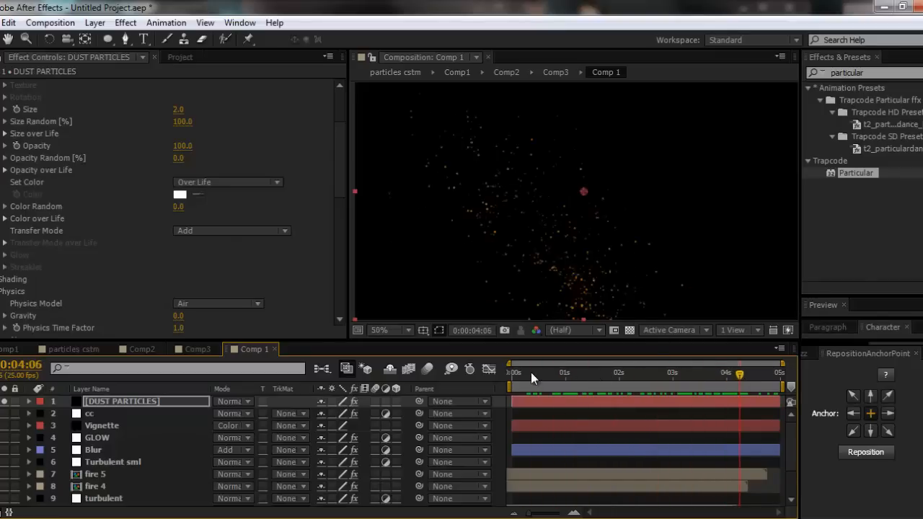
{"action": "left_click_drag", "start_coordinate": [530, 372], "coordinate": [717, 391]}
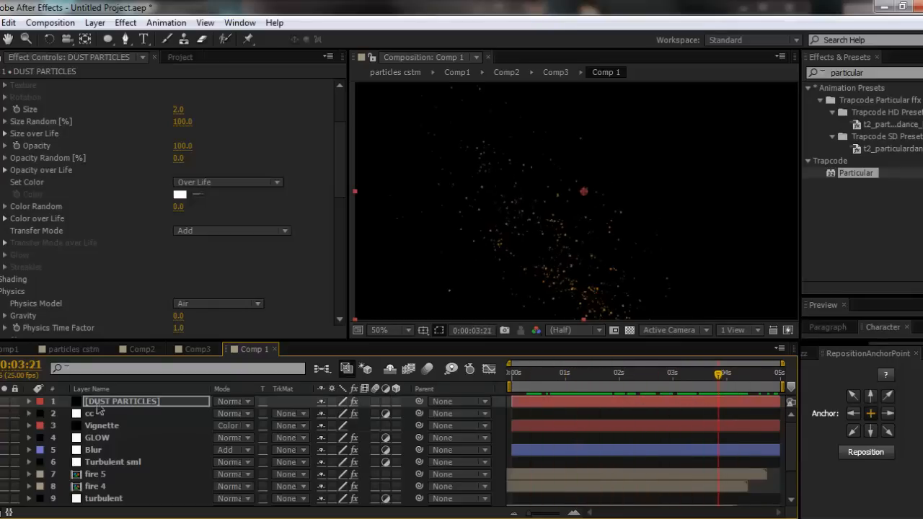
- Move the DUST PARTICLES layer between Turbulent sml and fire 5 and preview the start of the full scene
{"action": "left_click_drag", "start_coordinate": [99, 409], "coordinate": [119, 501]}
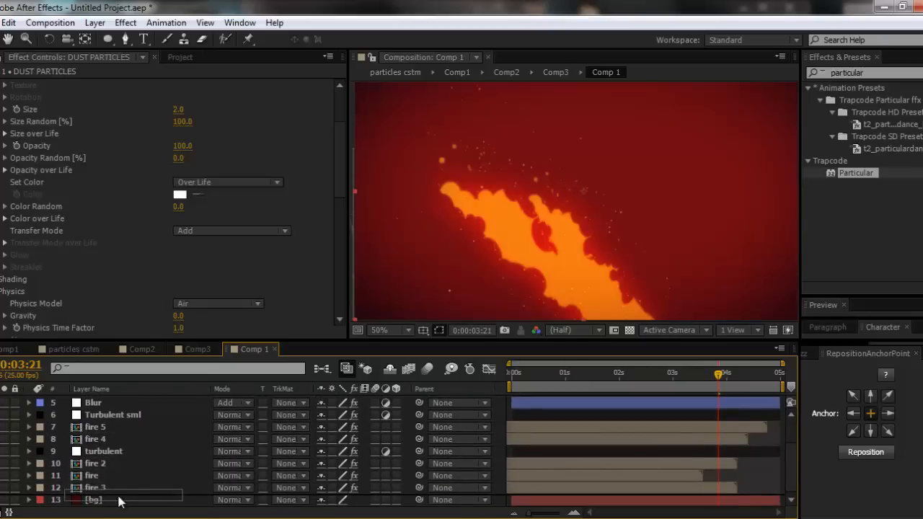
{"action": "left_click_drag", "start_coordinate": [120, 501], "coordinate": [115, 418]}
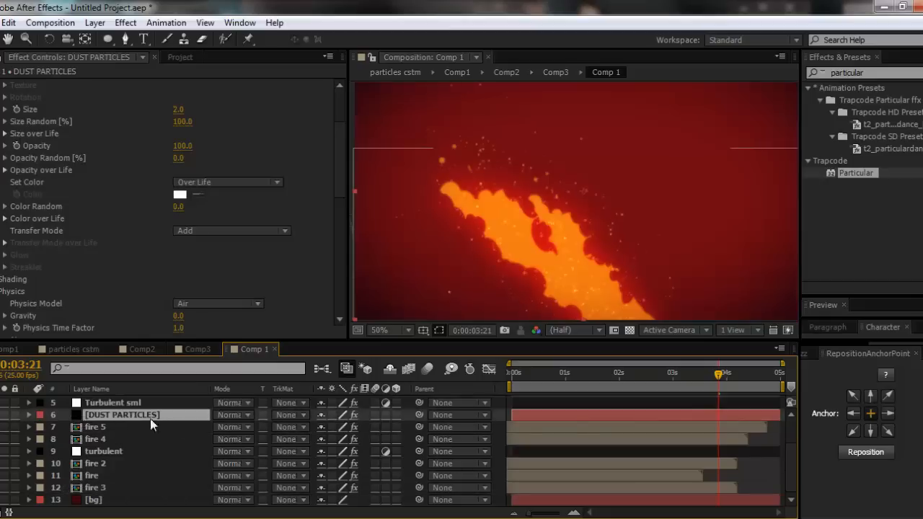
{"action": "scroll", "coordinate": [609, 298], "scroll_direction": "down", "scroll_amount": 2}
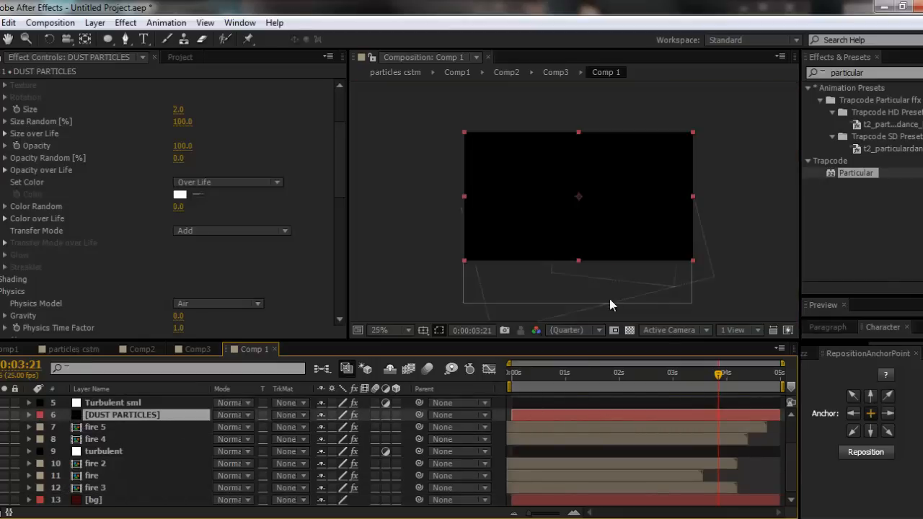
{"action": "left_click_drag", "start_coordinate": [510, 373], "coordinate": [551, 369]}
{"action": "scroll", "coordinate": [603, 284], "scroll_direction": "up", "scroll_amount": 2}
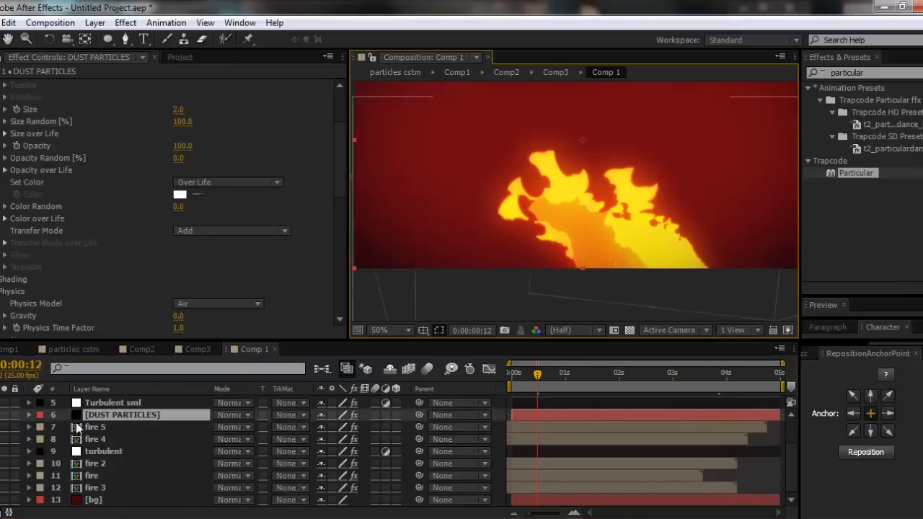
- Move the DUST PARTICLES layer between fire 5 and fire 4 and shift it earlier in time so it ends just past four seconds
{"action": "mouse_move", "coordinate": [121, 415]}
{"action": "left_mouse_down"}
{"action": "mouse_move", "coordinate": [109, 449]}
{"action": "mouse_move", "coordinate": [118, 422]}
{"action": "left_mouse_up"}
{"action": "key", "text": "Home"}
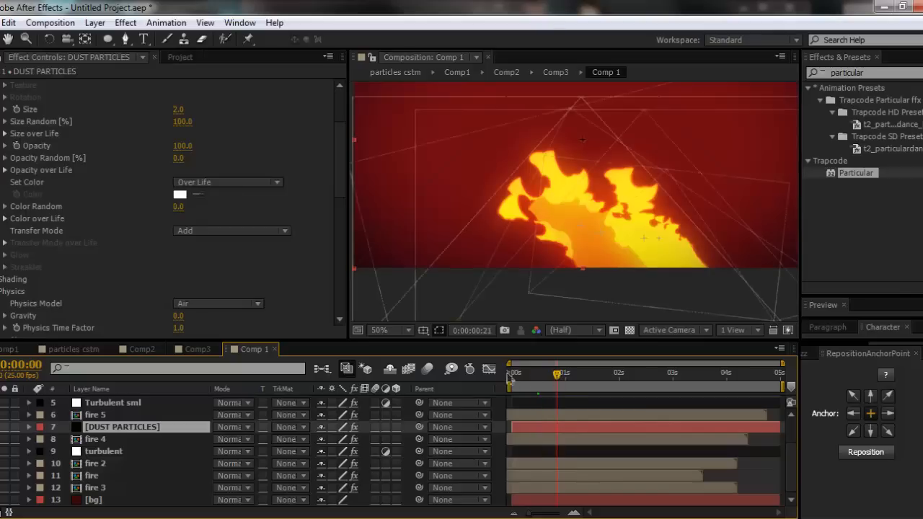
{"action": "mouse_move", "coordinate": [598, 425]}
{"action": "left_mouse_down"}
{"action": "mouse_move", "coordinate": [576, 425]}
{"action": "mouse_move", "coordinate": [602, 422]}
{"action": "left_mouse_up"}
{"action": "left_click_drag", "start_coordinate": [539, 427], "coordinate": [570, 375]}
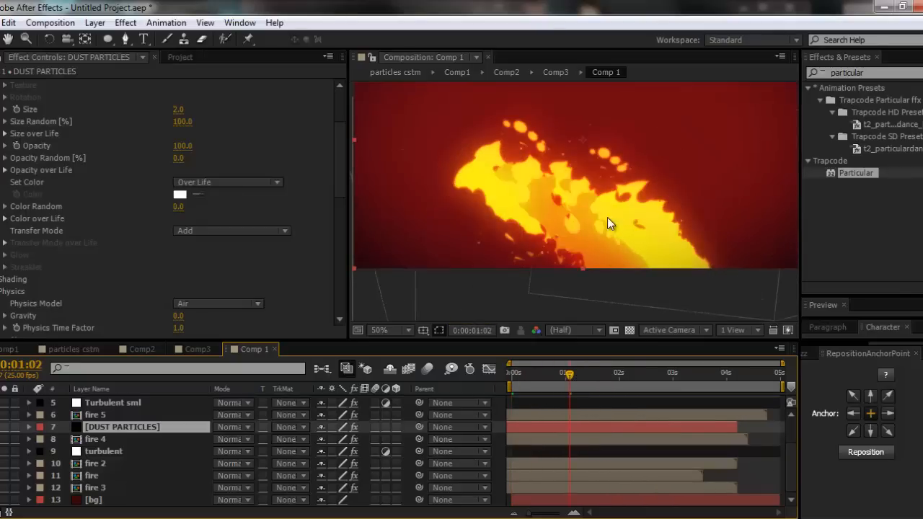
{"action": "scroll", "coordinate": [607, 219], "scroll_direction": "down", "scroll_amount": 2}
{"action": "scroll", "coordinate": [577, 193], "scroll_direction": "up", "scroll_amount": 4}
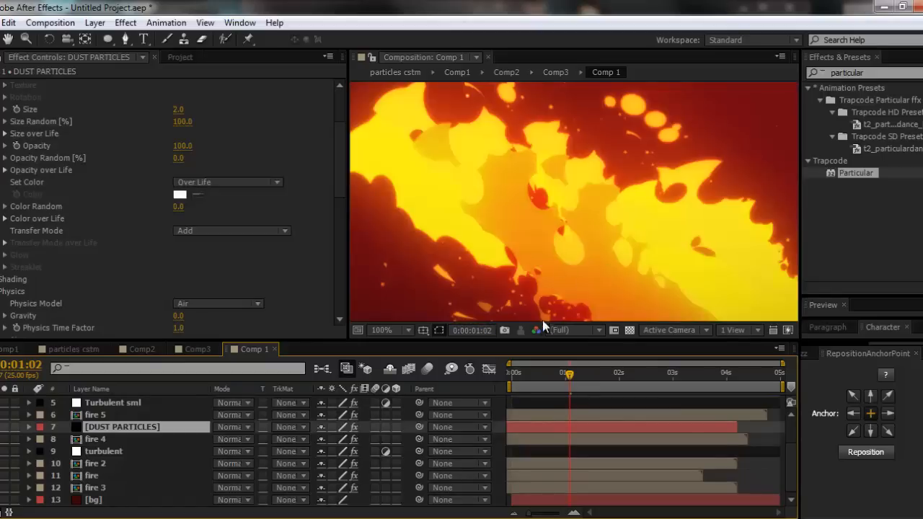
{"action": "left_click", "coordinate": [619, 374]}
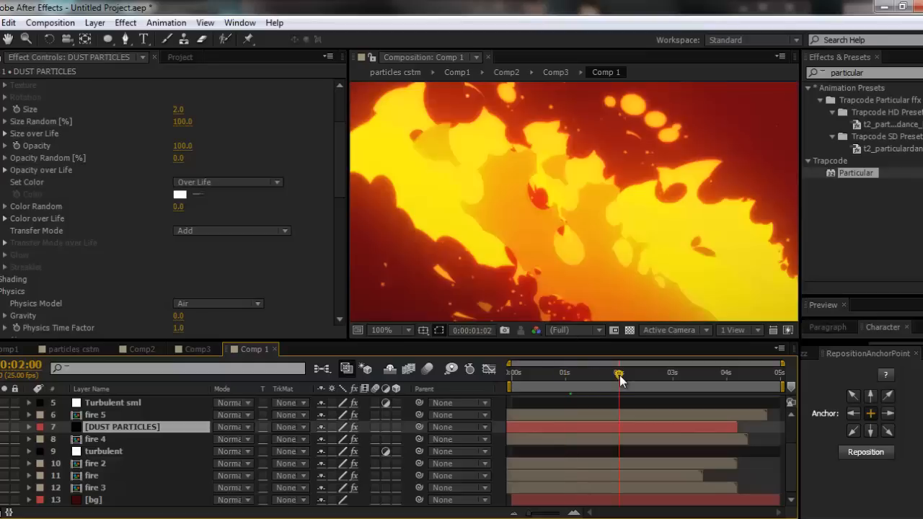
{"action": "left_click", "coordinate": [688, 374]}
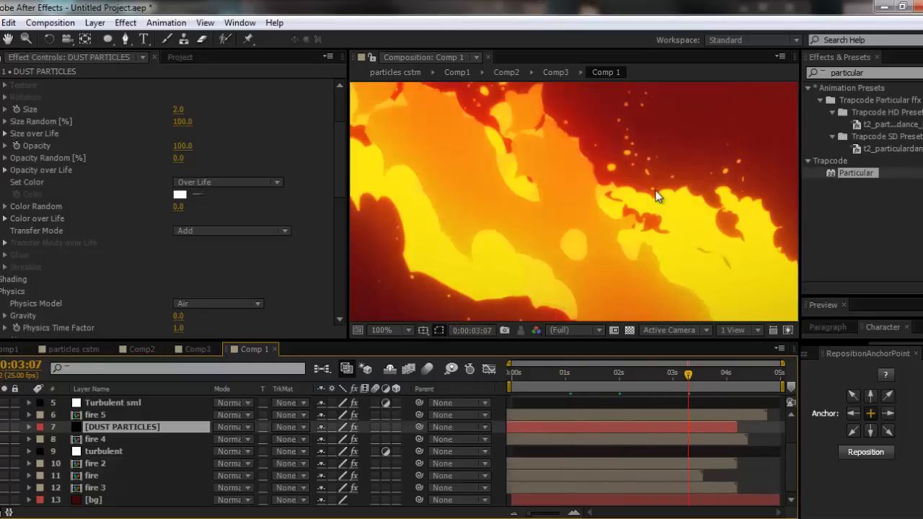
{"action": "scroll", "coordinate": [656, 196], "scroll_direction": "down", "scroll_amount": 2}
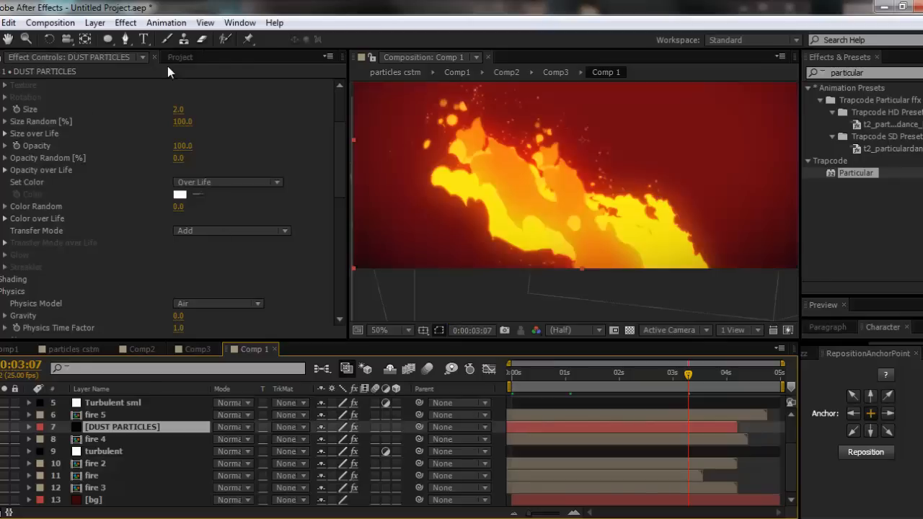
- Switch to Chrome and search Google Images for "paper texture" in a new tab
{"action": "left_click", "coordinate": [173, 58]}
{"action": "left_click", "coordinate": [112, 293]}
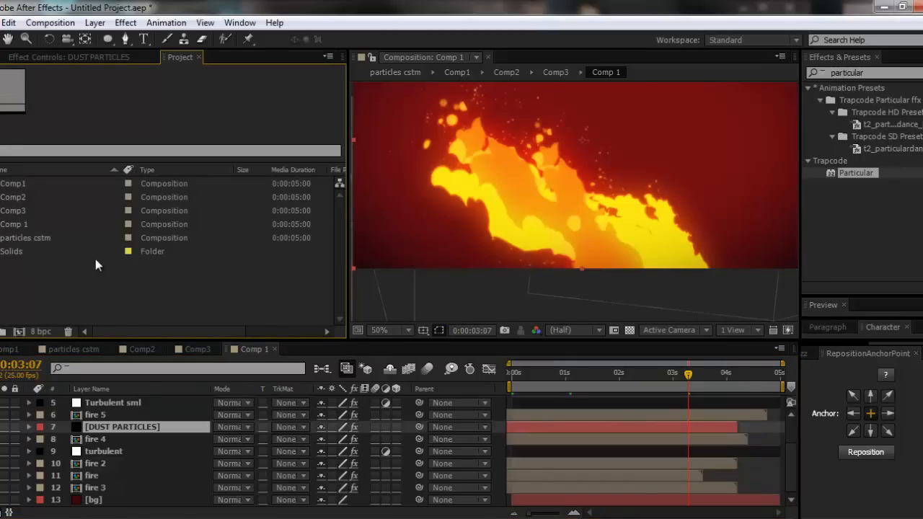
{"action": "key", "text": "alt+Tab"}
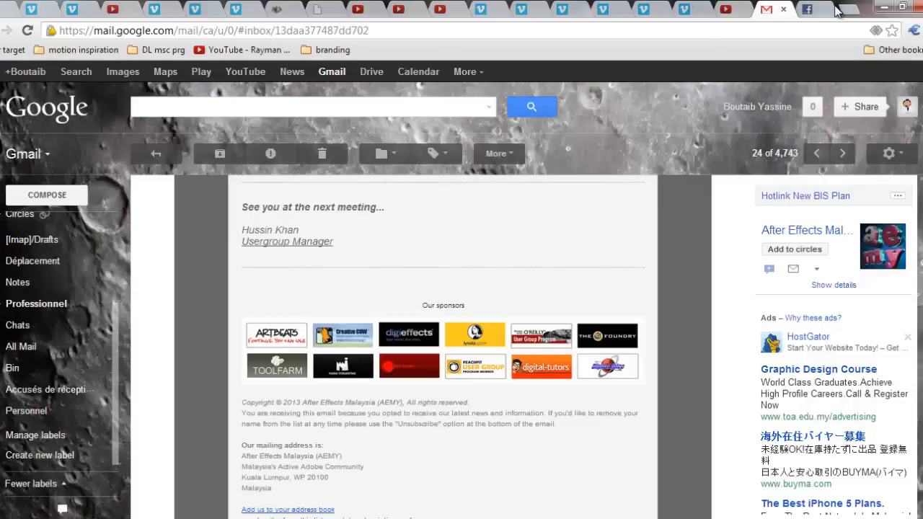
{"action": "left_click", "coordinate": [845, 10]}
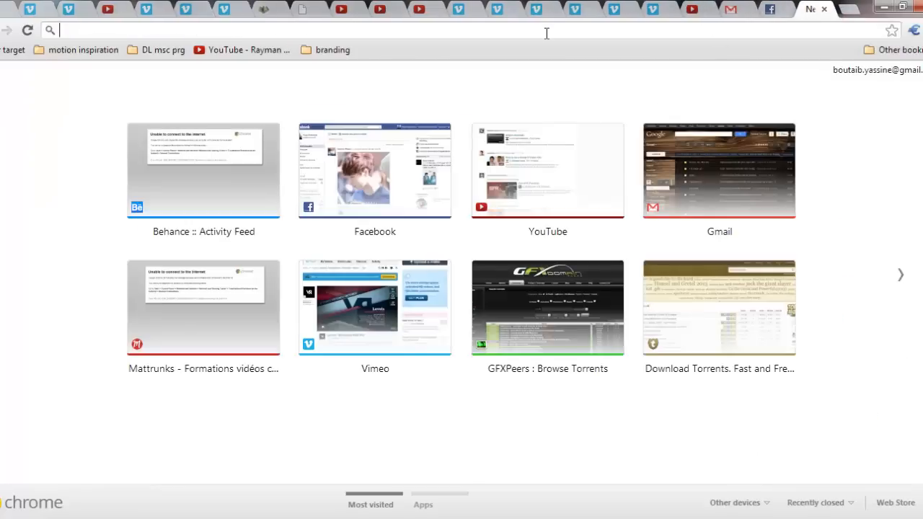
{"action": "type", "text": "paper text"}
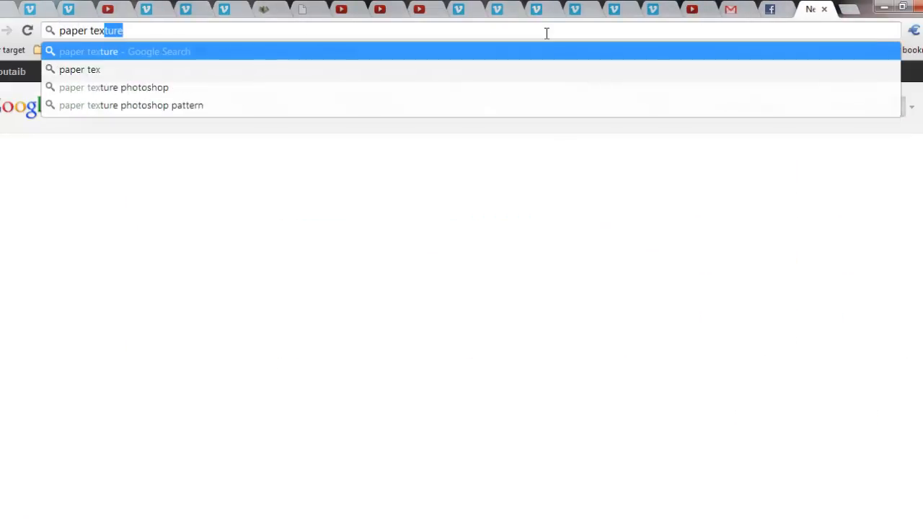
{"action": "type", "text": "u"}
{"action": "key", "text": "Return"}
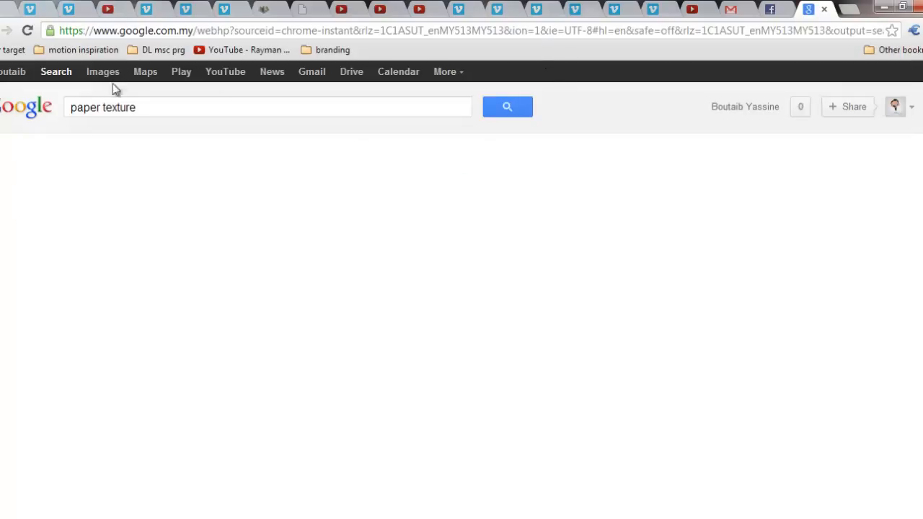
{"action": "left_click", "coordinate": [87, 78]}
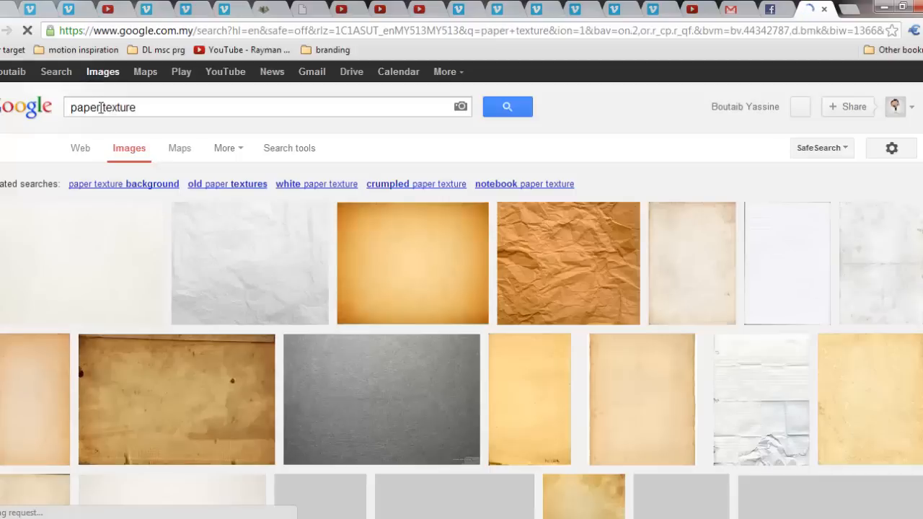
- Change the image search to "grunge texture" and open the full-size brown speckled texture from textureking.com
{"action": "left_click_drag", "start_coordinate": [100, 106], "coordinate": [0, 110]}
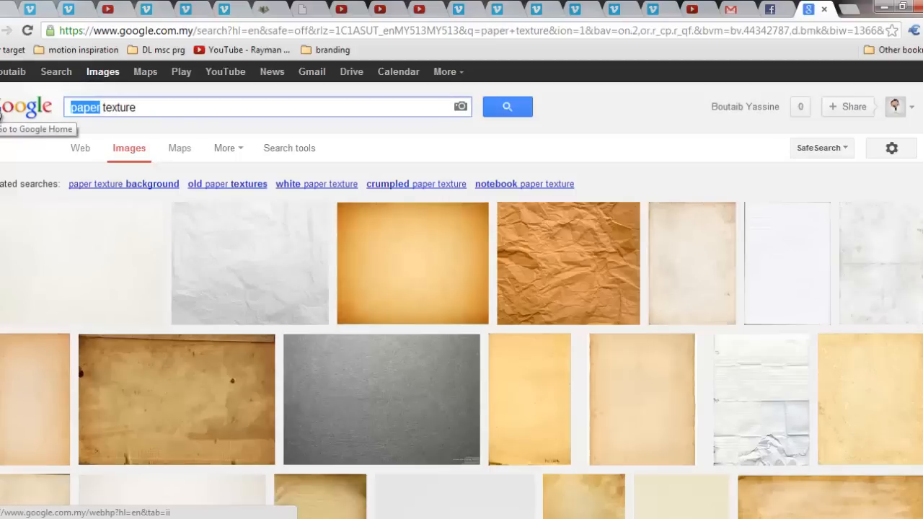
{"action": "type", "text": "grunge"}
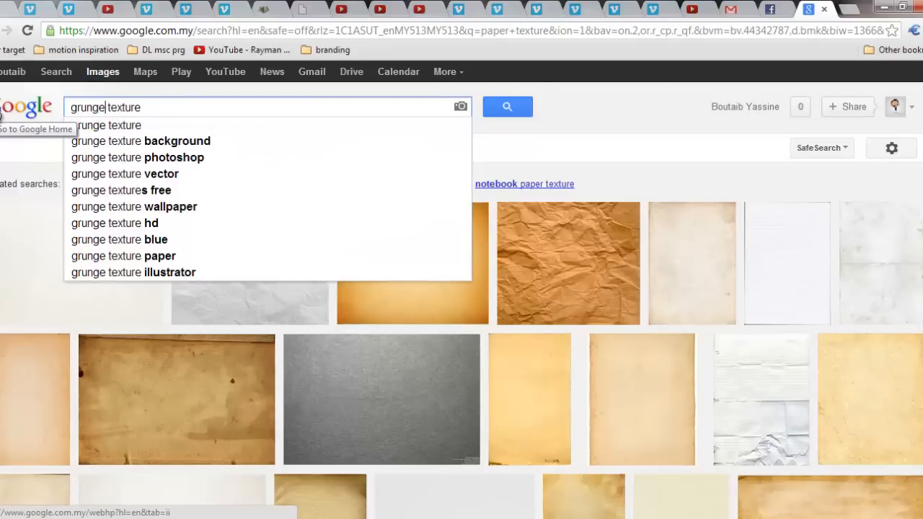
{"action": "key", "text": "Return"}
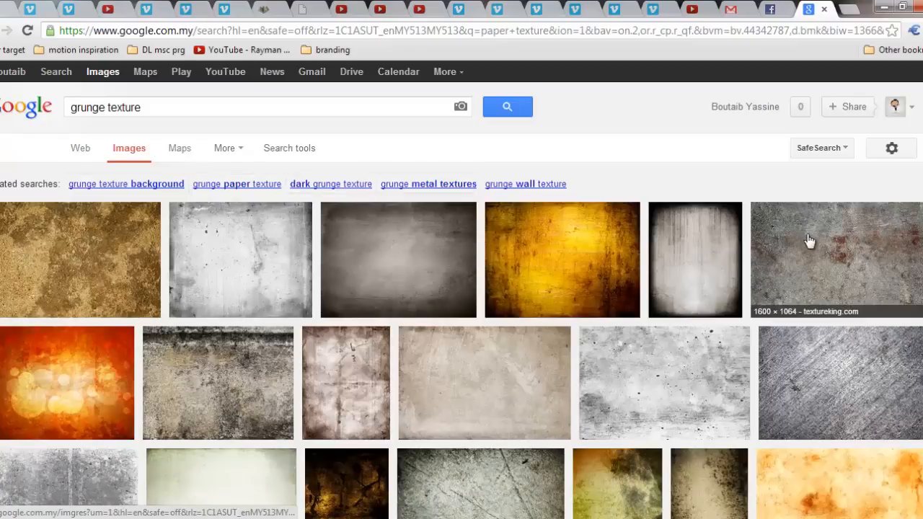
{"action": "left_click", "coordinate": [99, 252]}
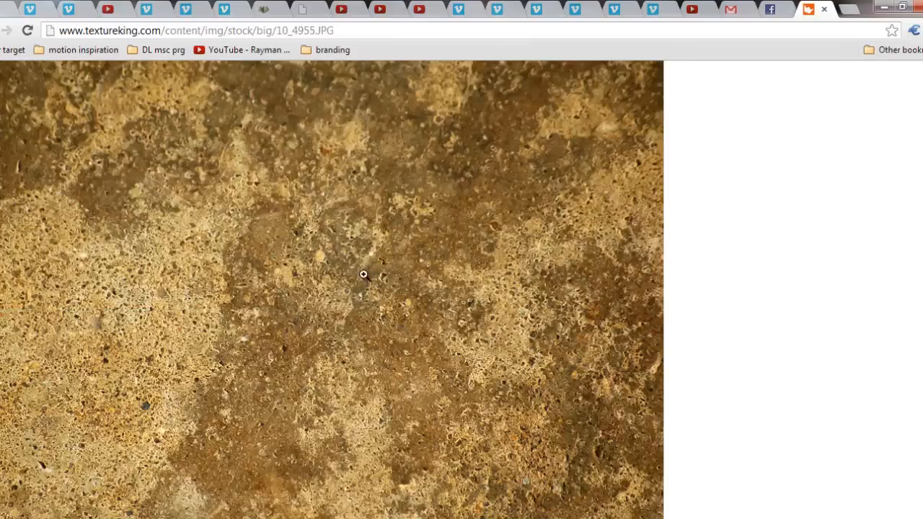
{"action": "key", "text": "F9"}
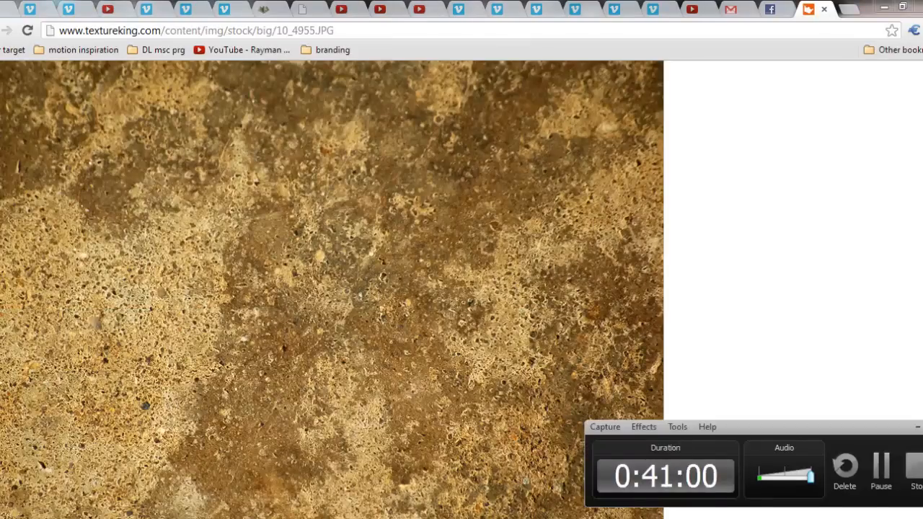
- Save the grunge texture to the Desktop as the JPEG image 10_4955
{"action": "right_click", "coordinate": [439, 219]}
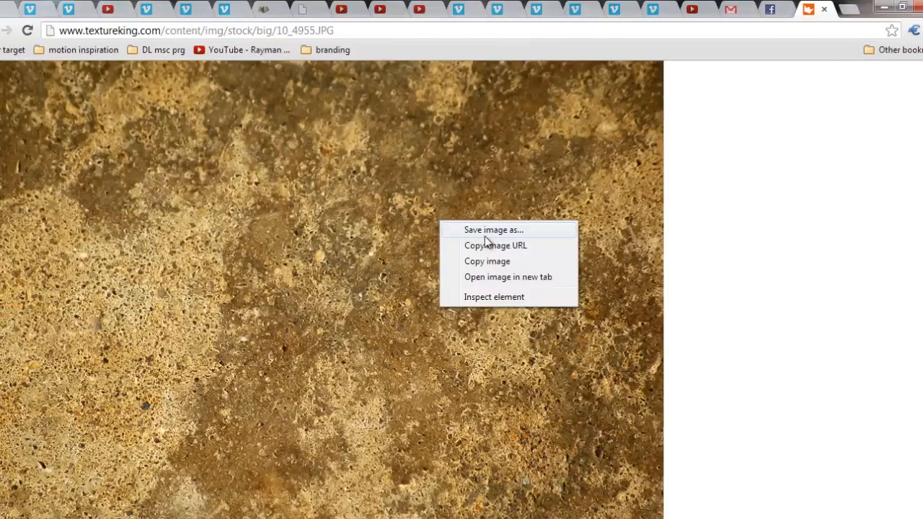
{"action": "left_click", "coordinate": [479, 254]}
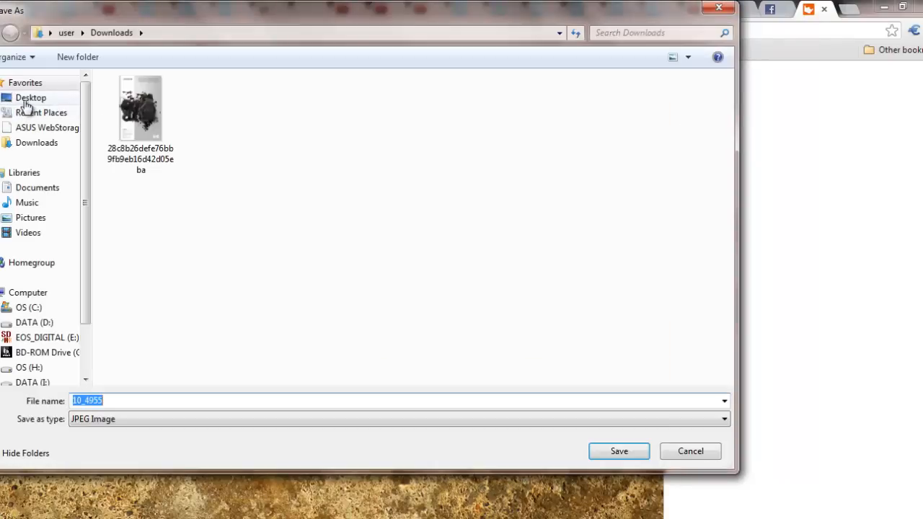
{"action": "left_click", "coordinate": [28, 99]}
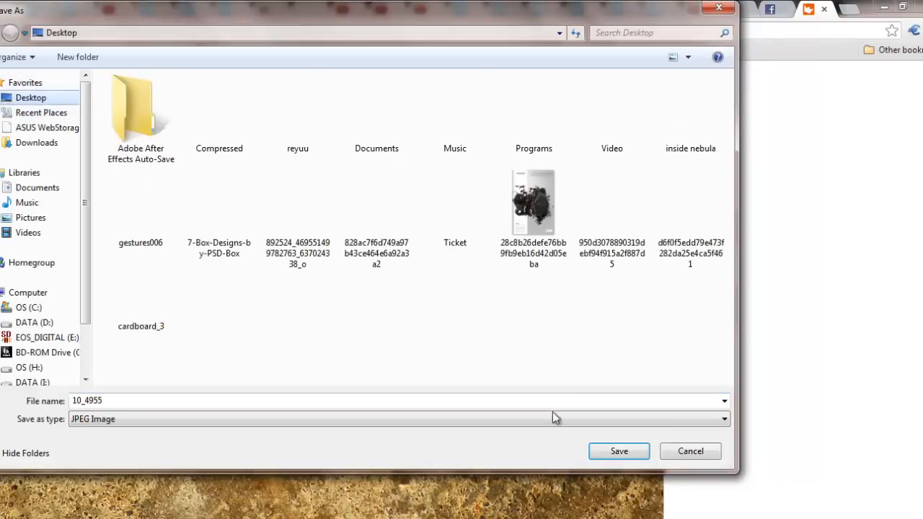
{"action": "left_click", "coordinate": [606, 450]}
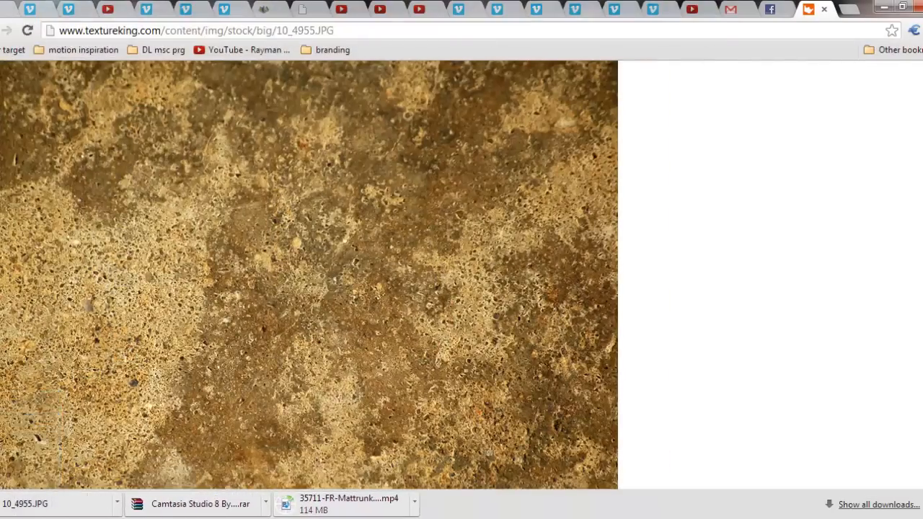
- Switch back to After Effects and import the 10_4955 texture image from the Desktop into the project
{"action": "left_click", "coordinate": [214, 517]}
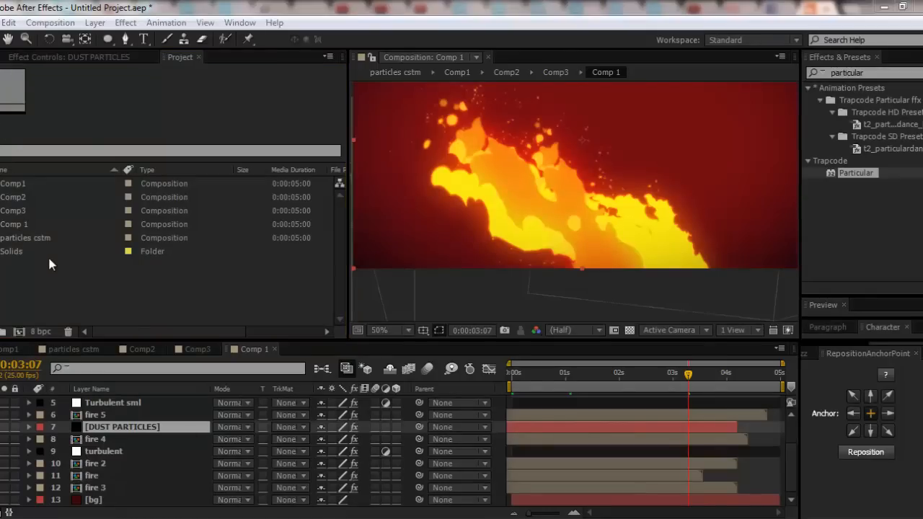
{"action": "key", "text": "ctrl+i"}
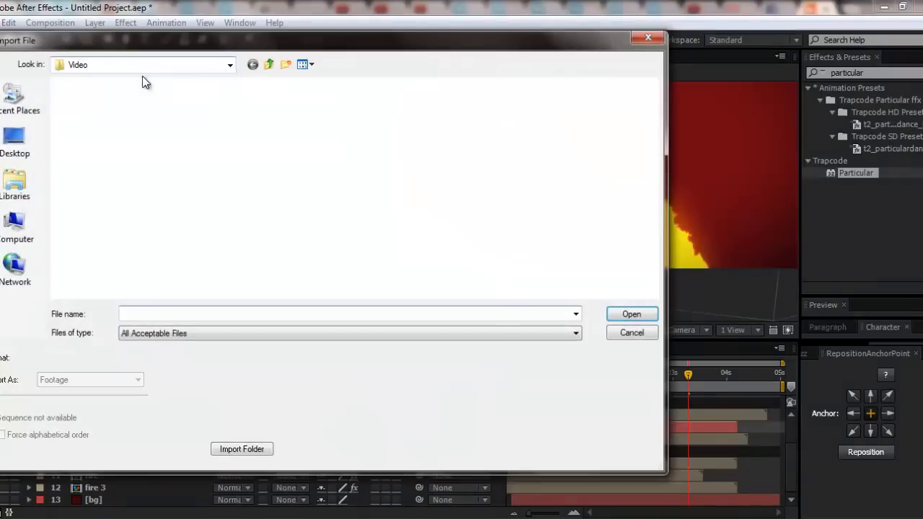
{"action": "left_click", "coordinate": [29, 139]}
{"action": "scroll", "coordinate": [485, 200], "scroll_direction": "down", "scroll_amount": 5}
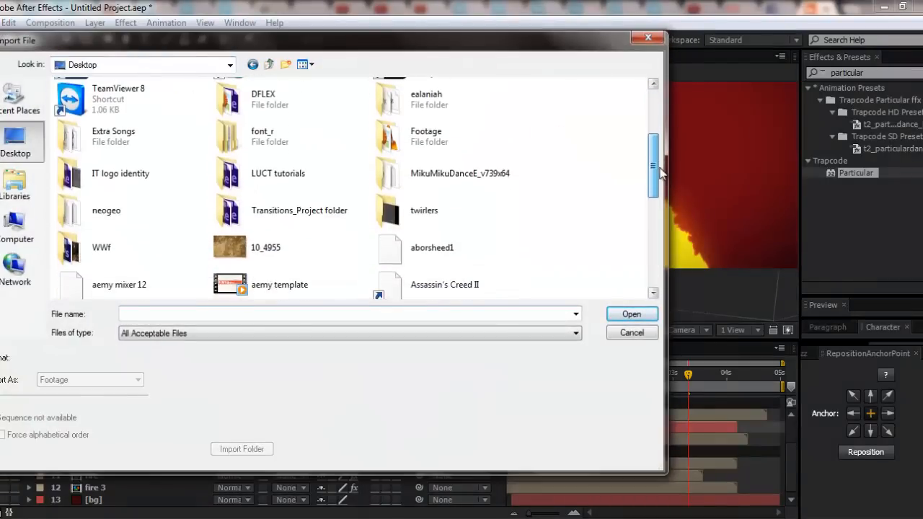
{"action": "double_click", "coordinate": [282, 238]}
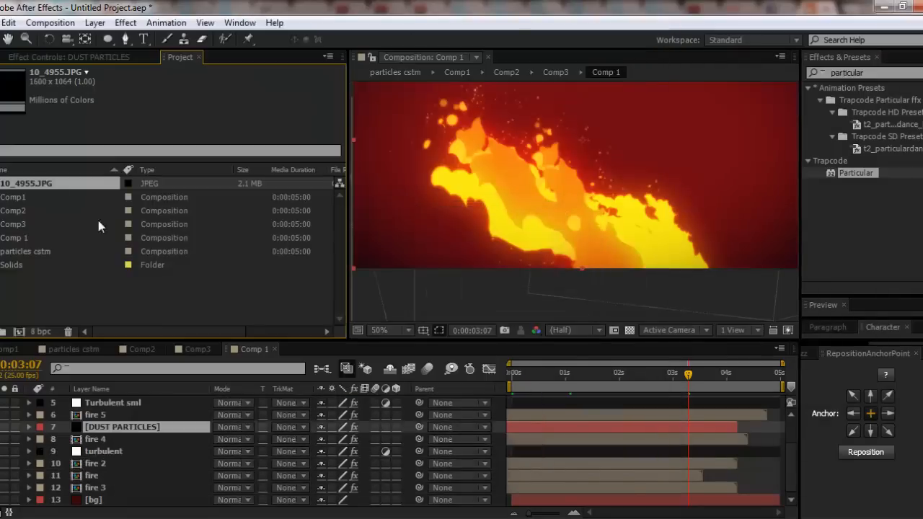
- Try placing 10_4955.JPG above DUST PARTICLES and pre-composing both as "dust prt composite", and undo both operations
{"action": "left_click_drag", "start_coordinate": [47, 186], "coordinate": [107, 435]}
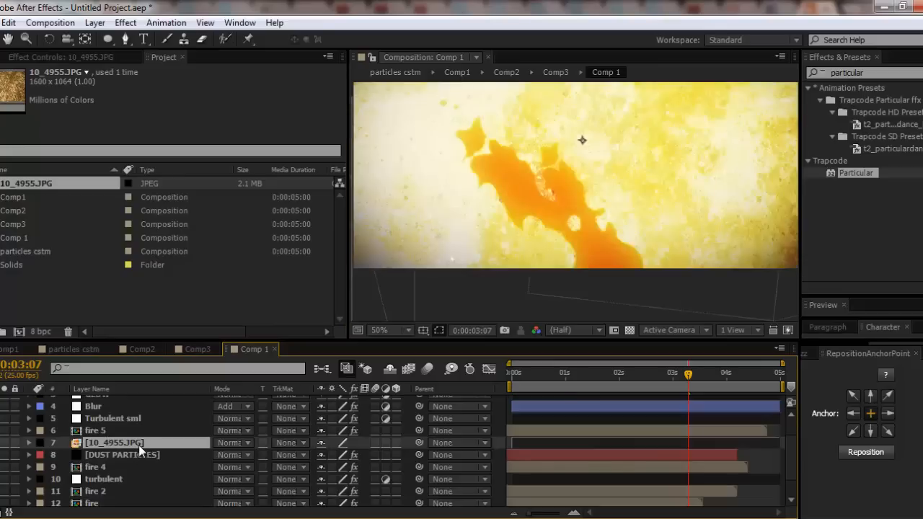
{"action": "left_click", "coordinate": [138, 456], "text": "ctrl"}
{"action": "key", "text": "ctrl+shift+c"}
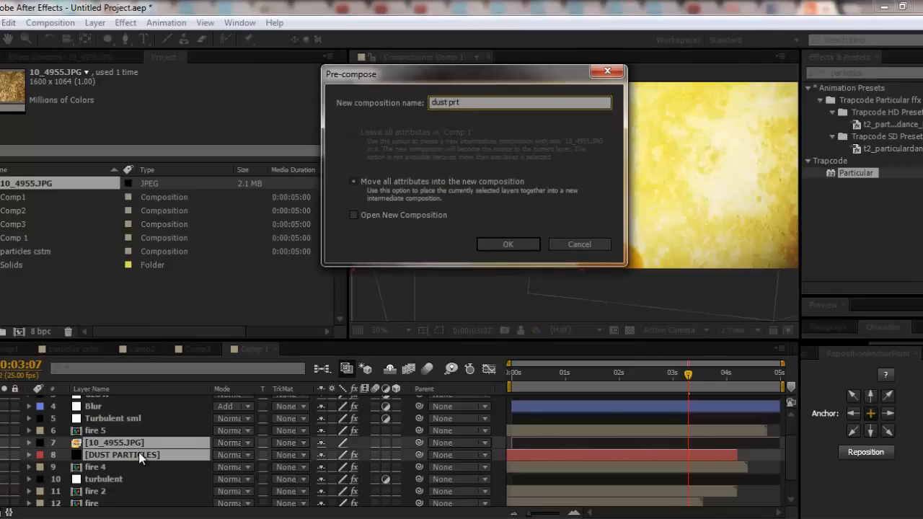
{"action": "type", "text": "dust prt composite"}
{"action": "key", "text": "Return"}
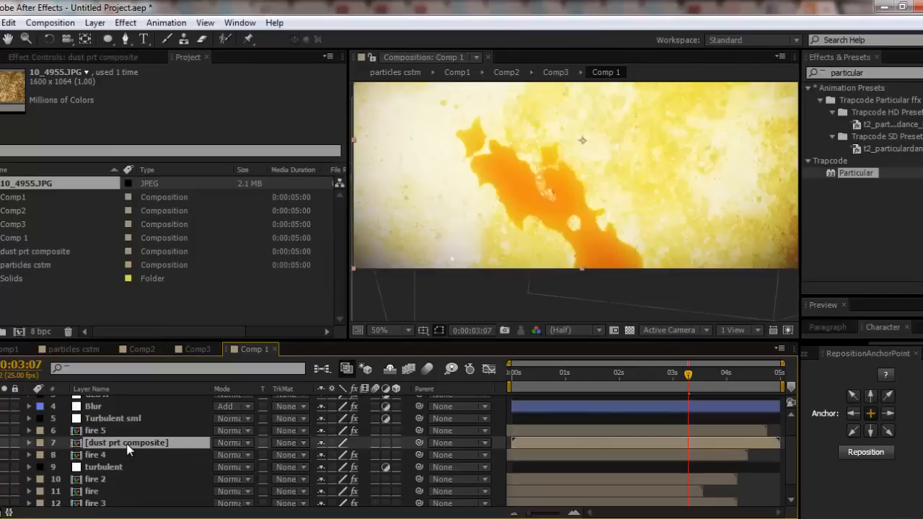
{"action": "double_click", "coordinate": [128, 443]}
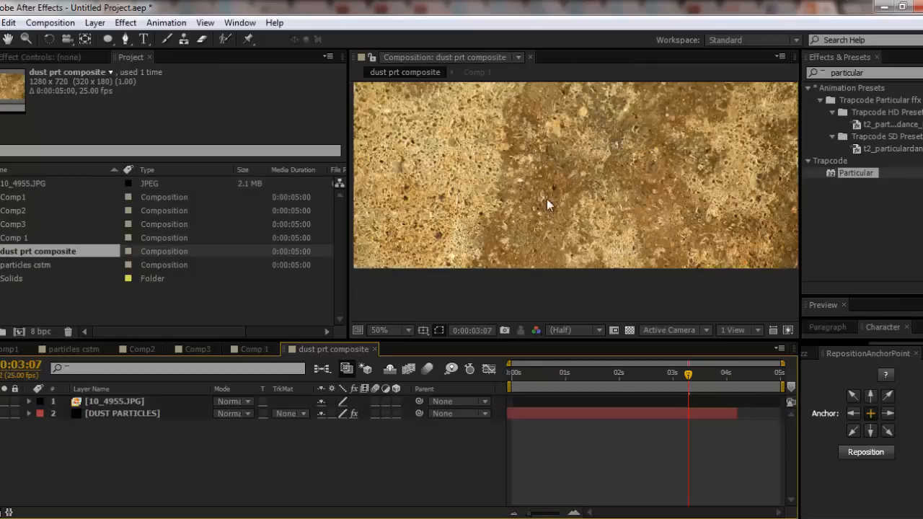
{"action": "key", "text": "ctrl+z"}
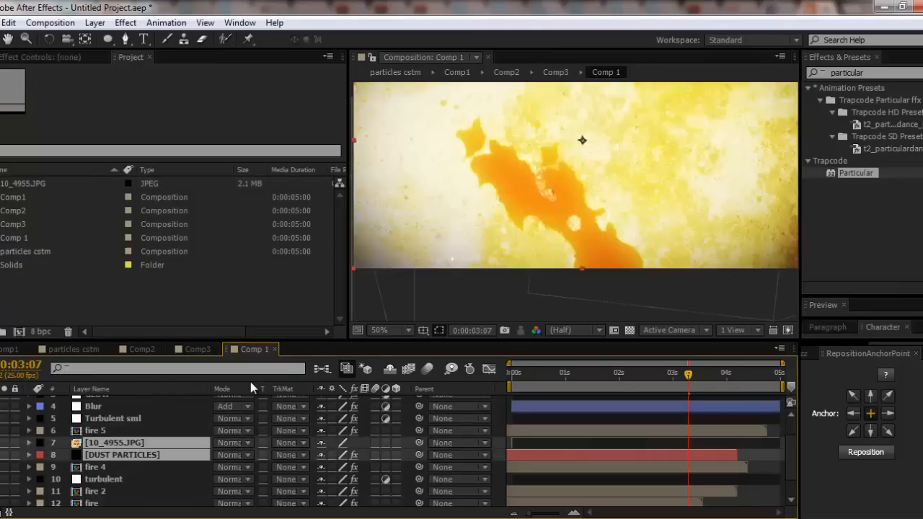
{"action": "key", "text": "ctrl+z"}
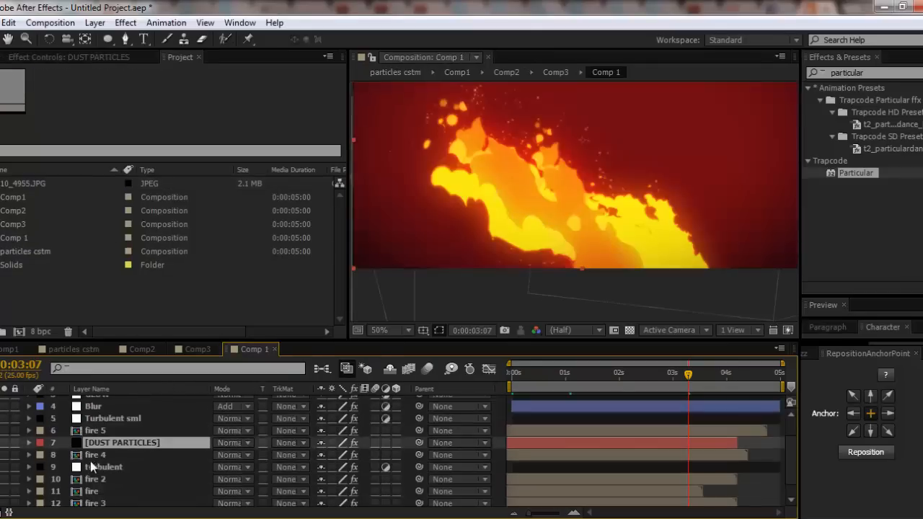
- Place 10_4955.JPG as the top layer of Comp 1 and set its blending mode to Add
{"action": "left_click", "coordinate": [8, 185]}
{"action": "left_click_drag", "start_coordinate": [45, 214], "coordinate": [109, 405]}
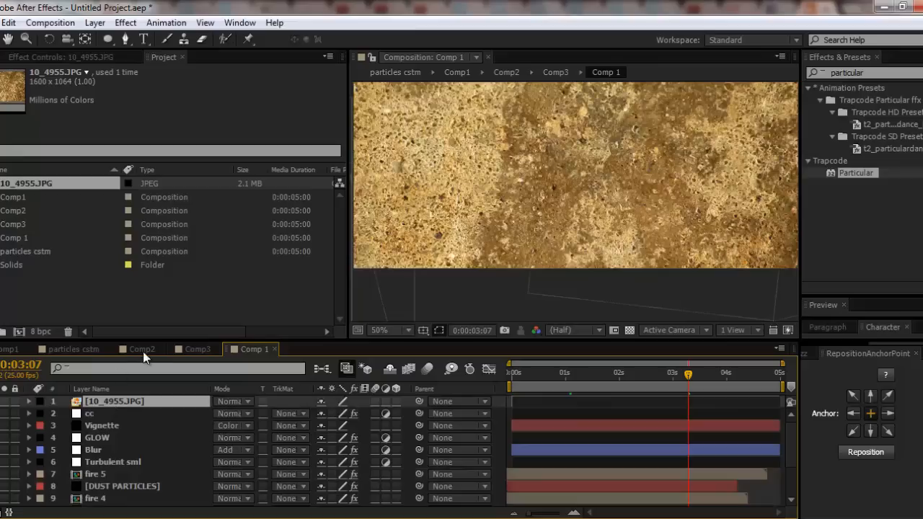
{"action": "left_click", "coordinate": [242, 404]}
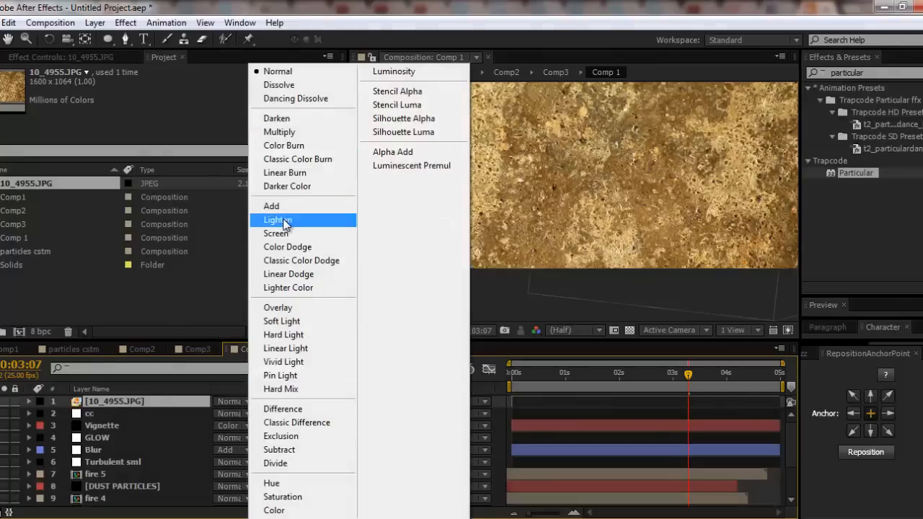
{"action": "left_click", "coordinate": [315, 207]}
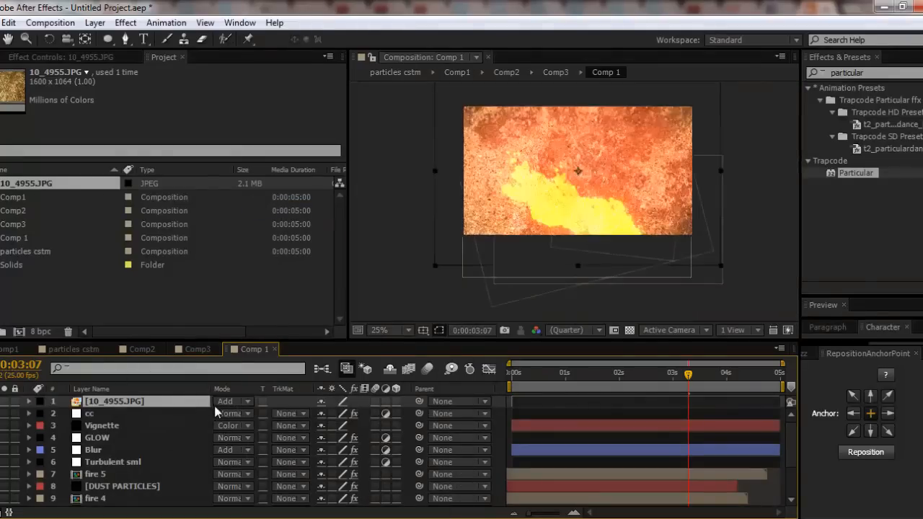
- Try the Screen, Color Dodge, Linear Burn, Linear Dodge and Vivid Light blending modes on the 10_4955.JPG layer
{"action": "left_click", "coordinate": [229, 396]}
{"action": "left_click", "coordinate": [275, 233]}
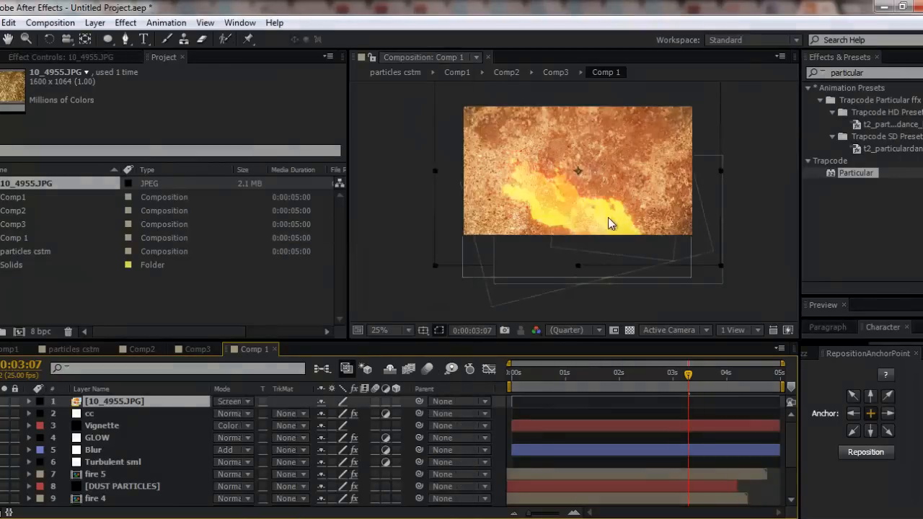
{"action": "scroll", "coordinate": [597, 236], "scroll_direction": "up", "scroll_amount": 1}
{"action": "left_click", "coordinate": [231, 401]}
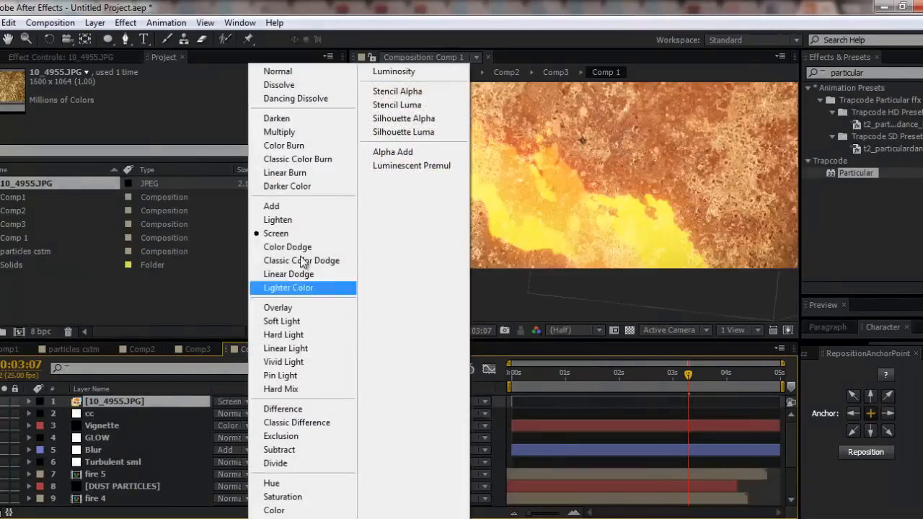
{"action": "left_click", "coordinate": [281, 248]}
{"action": "left_click", "coordinate": [240, 403]}
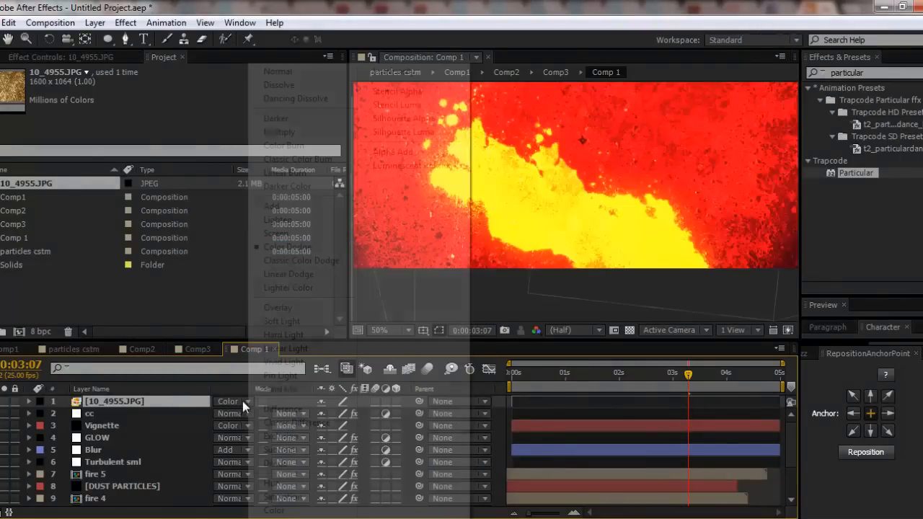
{"action": "left_click", "coordinate": [296, 173]}
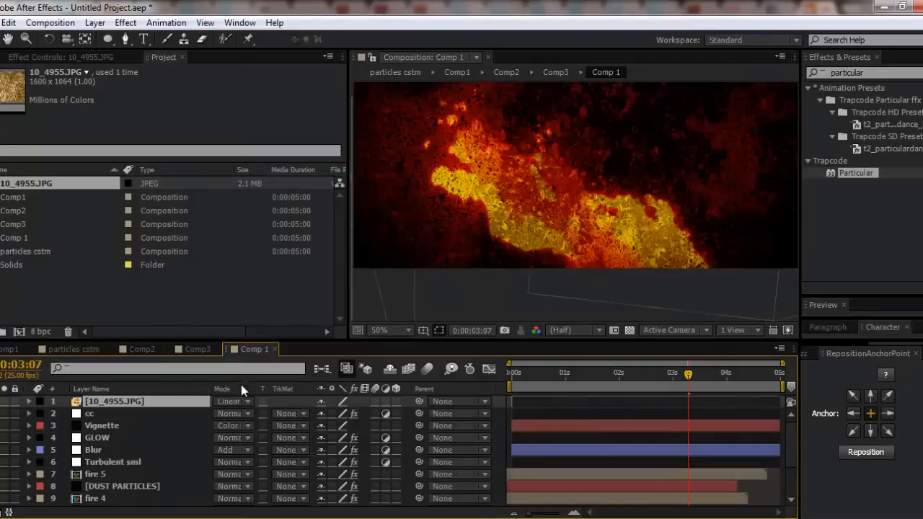
{"action": "left_click", "coordinate": [237, 401]}
{"action": "left_click", "coordinate": [295, 272]}
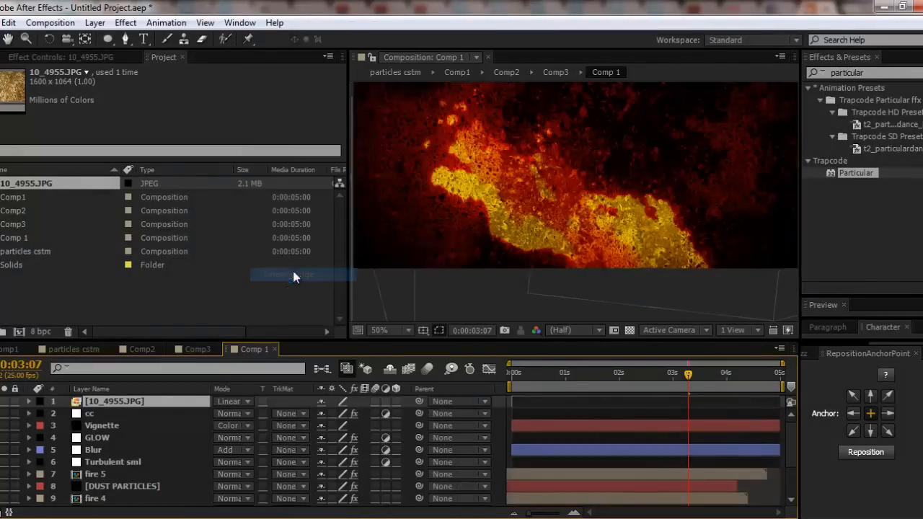
{"action": "left_click", "coordinate": [237, 400]}
{"action": "left_click", "coordinate": [284, 364]}
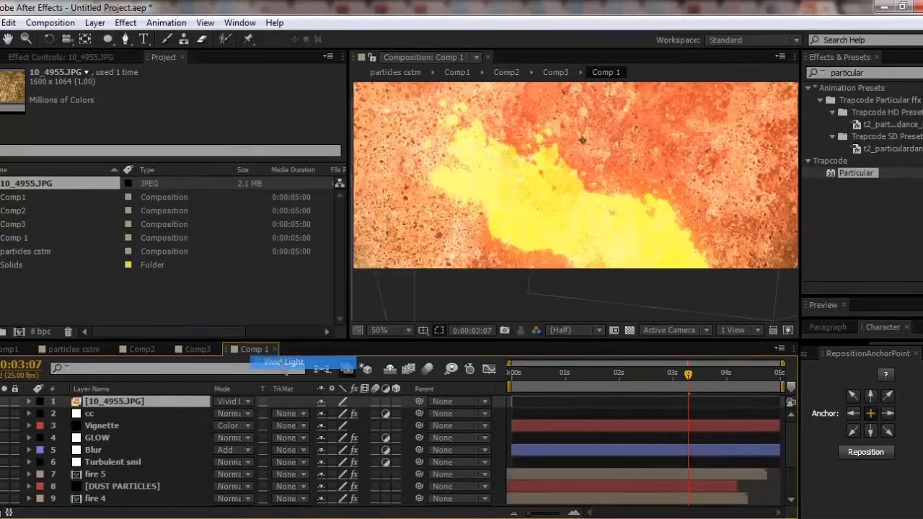
- Set the 10_4955.JPG layer's blending mode to Soft Light and lower its opacity to 43%
{"action": "left_click", "coordinate": [226, 401]}
{"action": "left_click", "coordinate": [288, 377]}
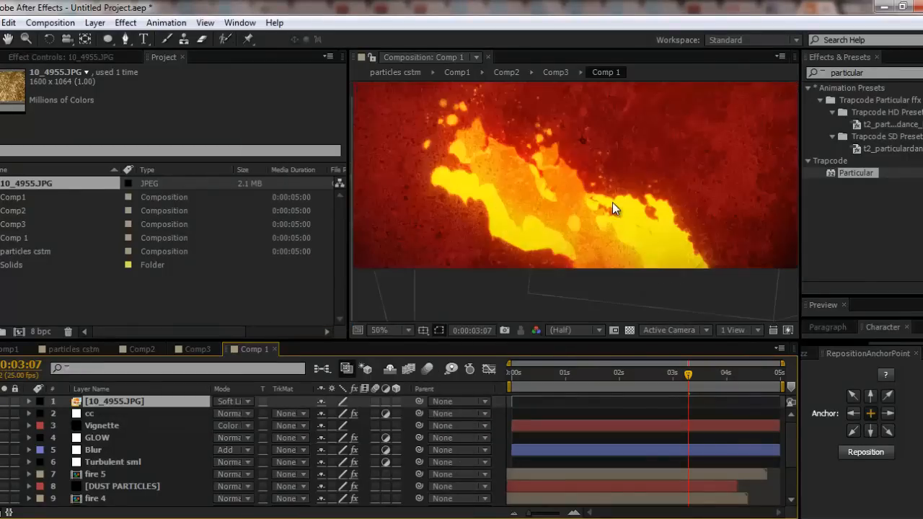
{"action": "key", "text": "t"}
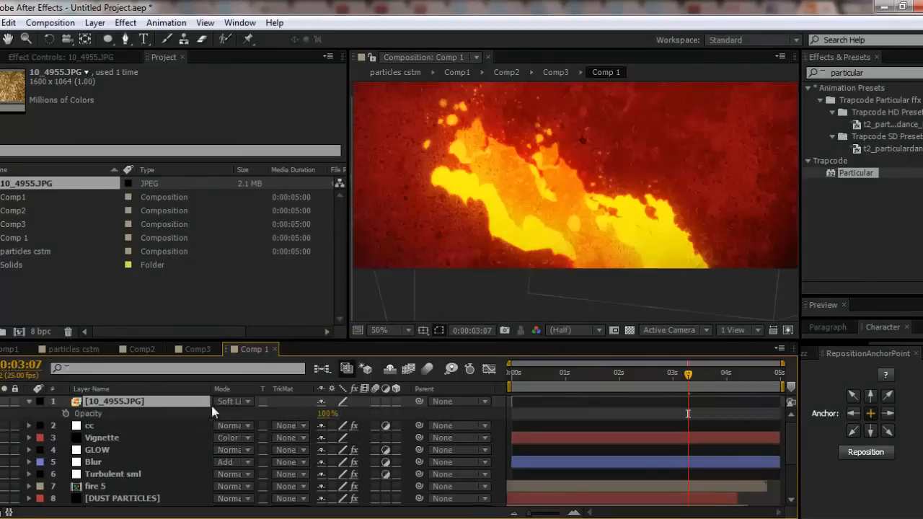
{"action": "left_click_drag", "start_coordinate": [326, 417], "coordinate": [266, 413]}
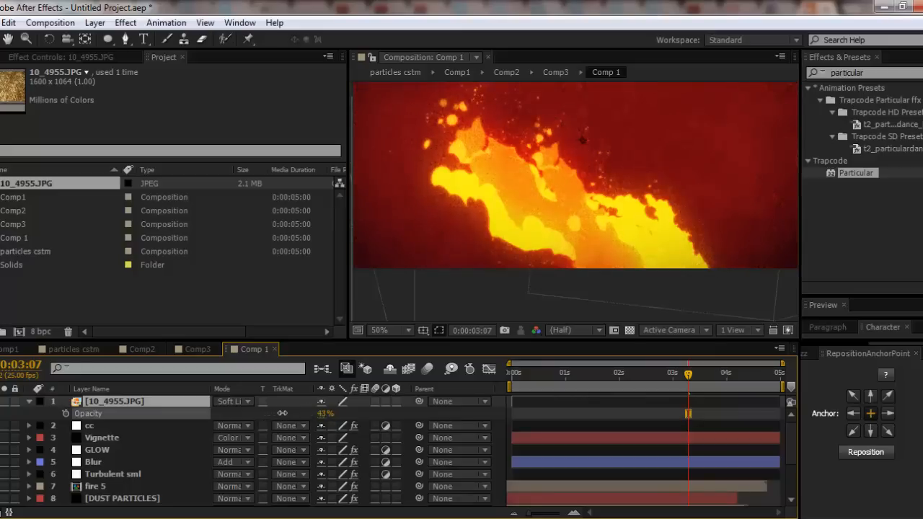
- Pre-compose all layers from cc down to bg into a new composition named "fire scene"
{"action": "left_click", "coordinate": [148, 426]}
{"action": "scroll", "coordinate": [140, 447], "scroll_direction": "down", "scroll_amount": 3}
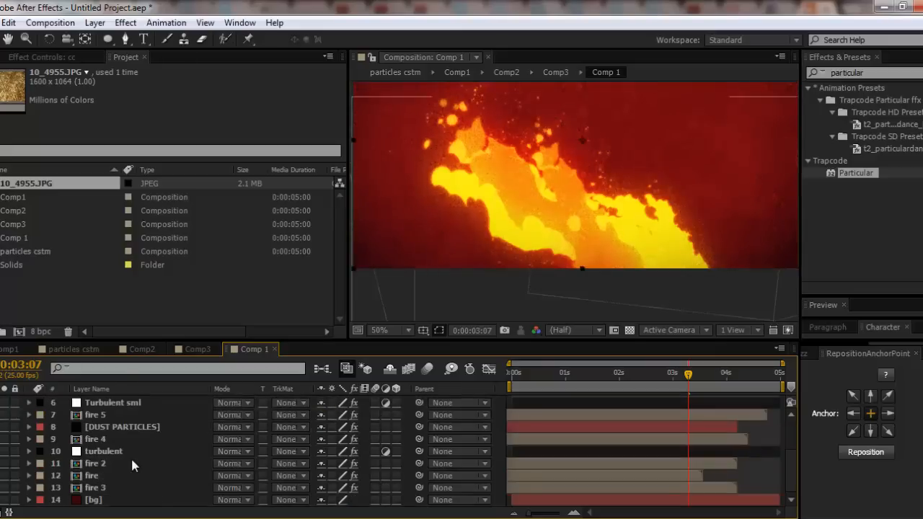
{"action": "left_click", "coordinate": [98, 501], "text": "shift"}
{"action": "key", "text": "ctrl+shift+c"}
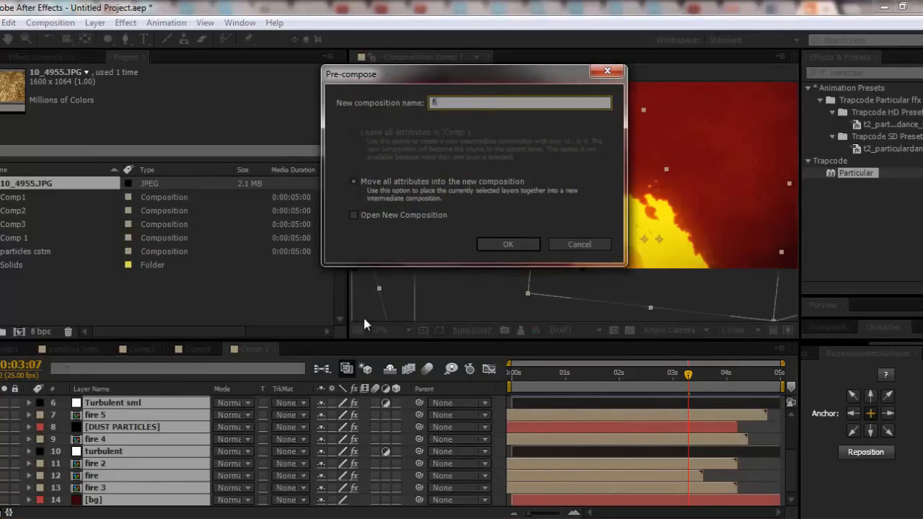
{"action": "type", "text": "fire scene"}
{"action": "key", "text": "Return"}
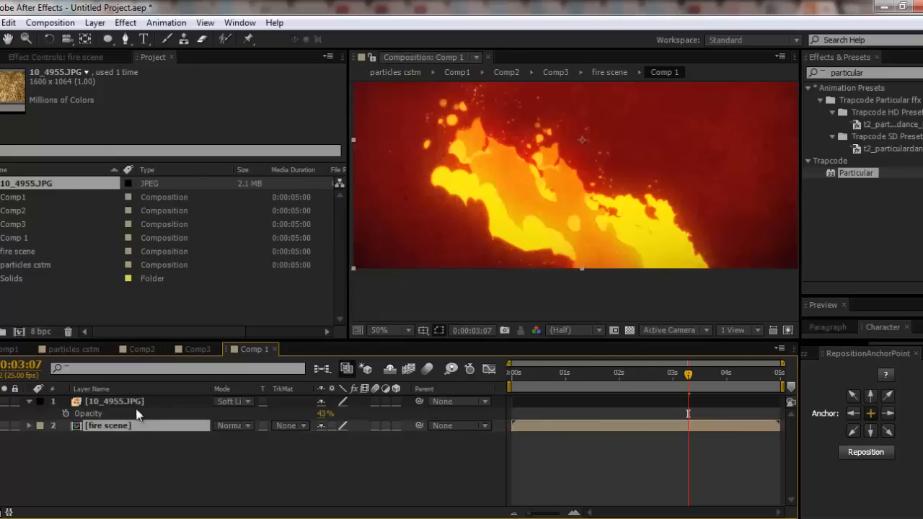
- Lower the opacity of the 10_4955.JPG texture layer above the fire scene to 20%
{"action": "left_click", "coordinate": [131, 408]}
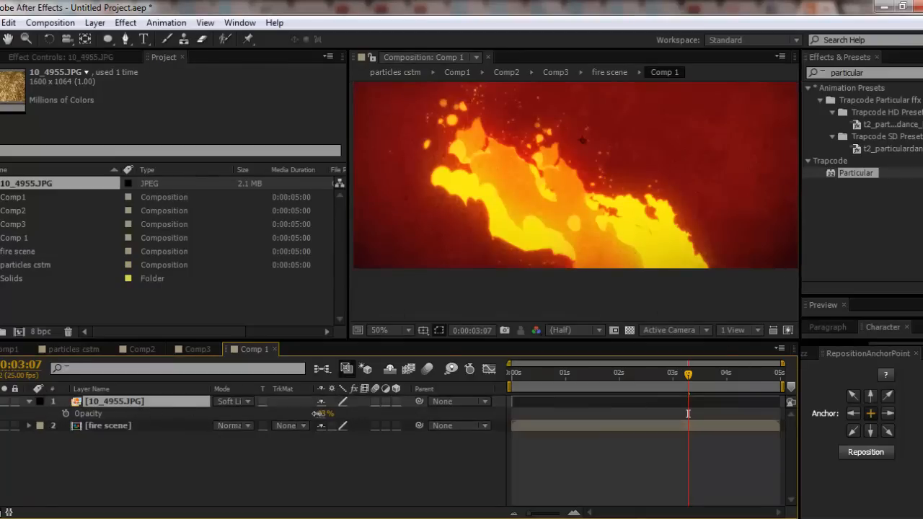
{"action": "left_click_drag", "start_coordinate": [324, 414], "coordinate": [298, 411]}
- Check the textured fire scene at several times in Comp 1, both as a whole and close up
{"action": "left_click", "coordinate": [510, 374]}
{"action": "left_click", "coordinate": [567, 374]}
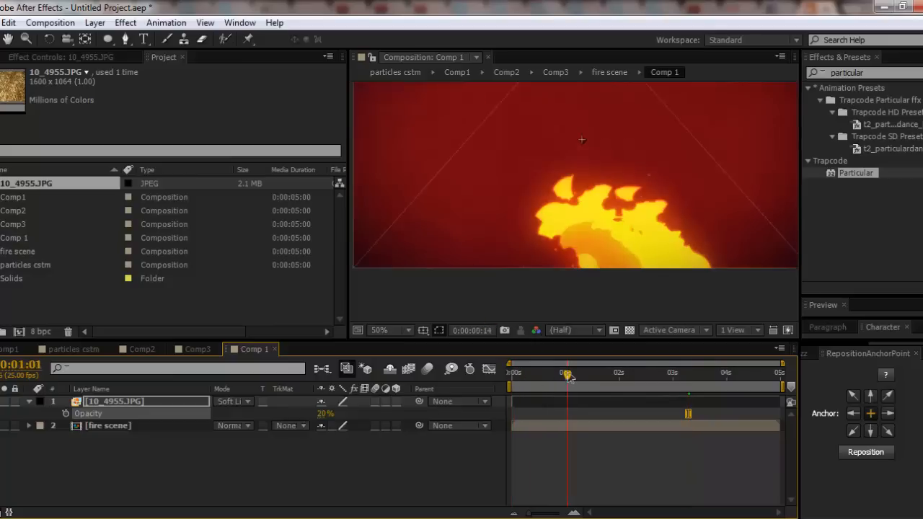
{"action": "scroll", "coordinate": [691, 215], "scroll_direction": "down", "scroll_amount": 2}
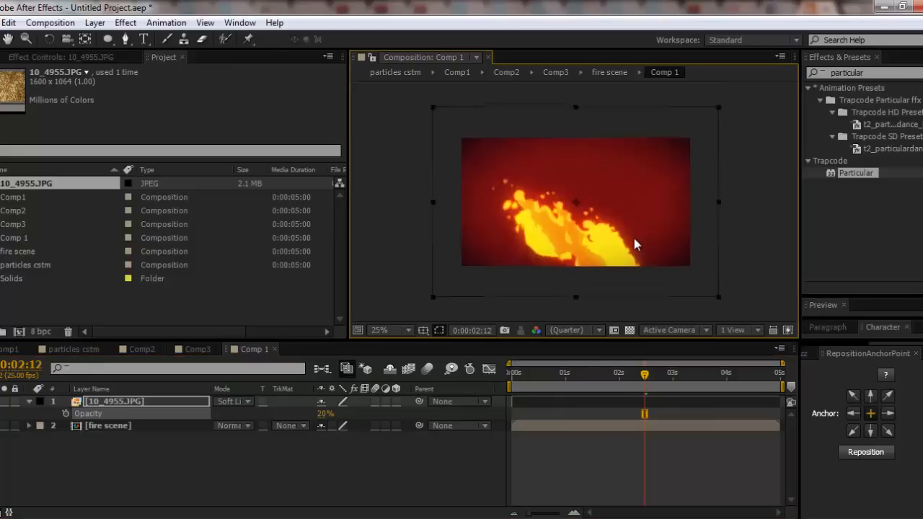
{"action": "scroll", "coordinate": [634, 207], "scroll_direction": "up", "scroll_amount": 2}
{"action": "left_click_drag", "start_coordinate": [515, 212], "coordinate": [567, 238]}
{"action": "scroll", "coordinate": [548, 238], "scroll_direction": "down", "scroll_amount": 2}
{"action": "scroll", "coordinate": [543, 226], "scroll_direction": "up", "scroll_amount": 2}
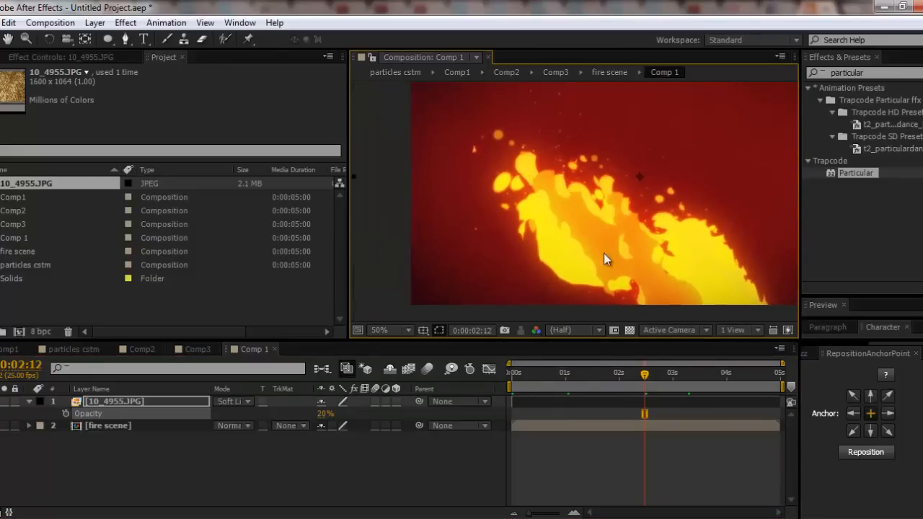
{"action": "left_click_drag", "start_coordinate": [534, 379], "coordinate": [675, 378]}
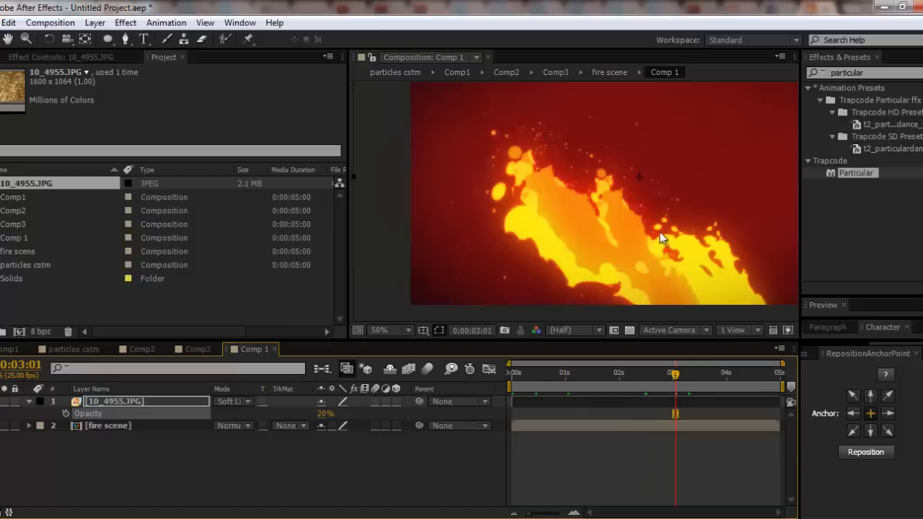
{"action": "left_click_drag", "start_coordinate": [664, 236], "coordinate": [584, 247]}
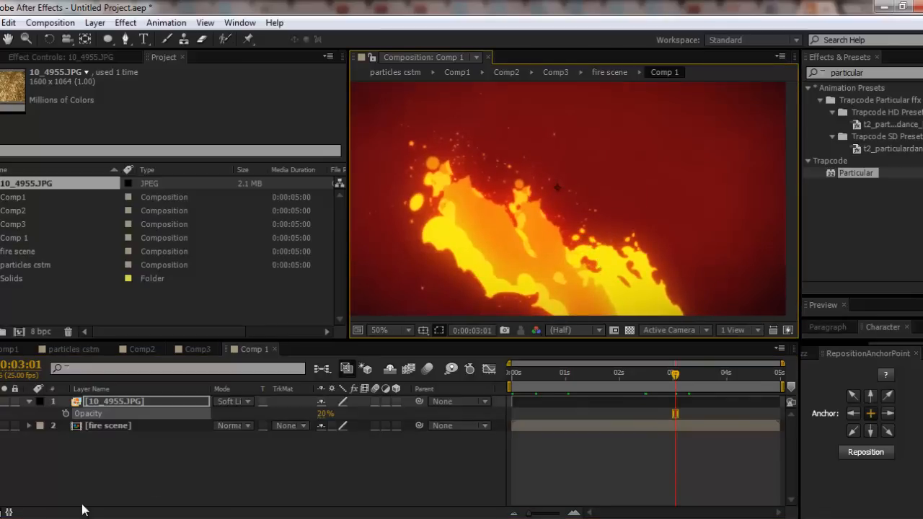
- Switch to the browser and look through the Adobe After Effects Malaysia (AEMY) page and its posts on Facebook
{"action": "left_click", "coordinate": [54, 517]}
{"action": "left_click", "coordinate": [770, 8]}
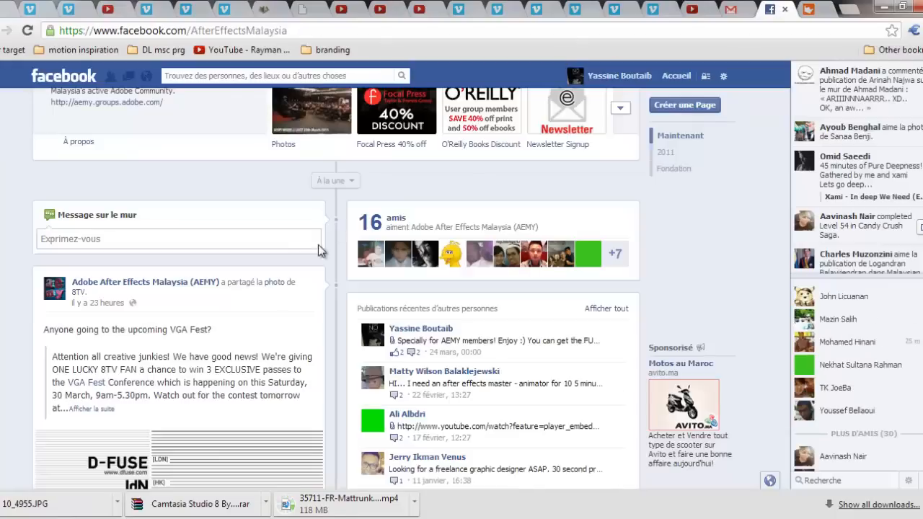
{"action": "scroll", "coordinate": [248, 330], "scroll_direction": "up", "scroll_amount": 4}
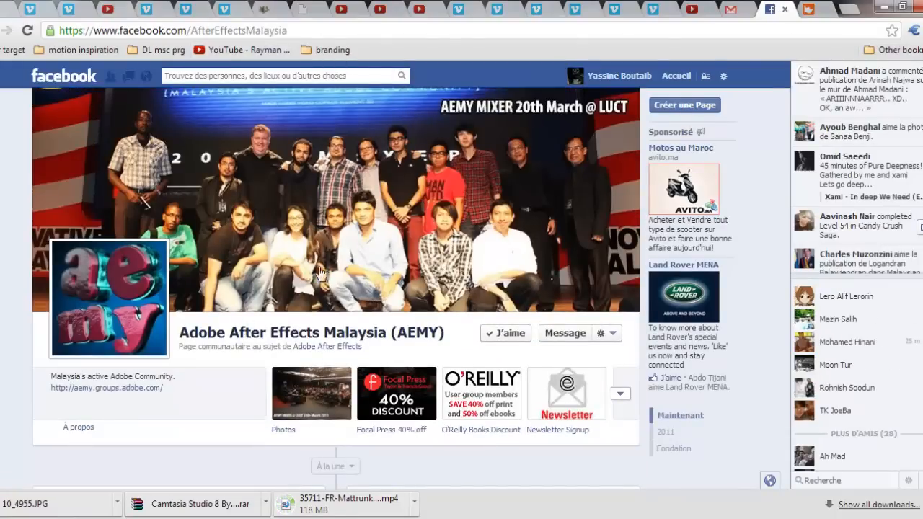
{"action": "scroll", "coordinate": [329, 346], "scroll_direction": "down", "scroll_amount": 5}
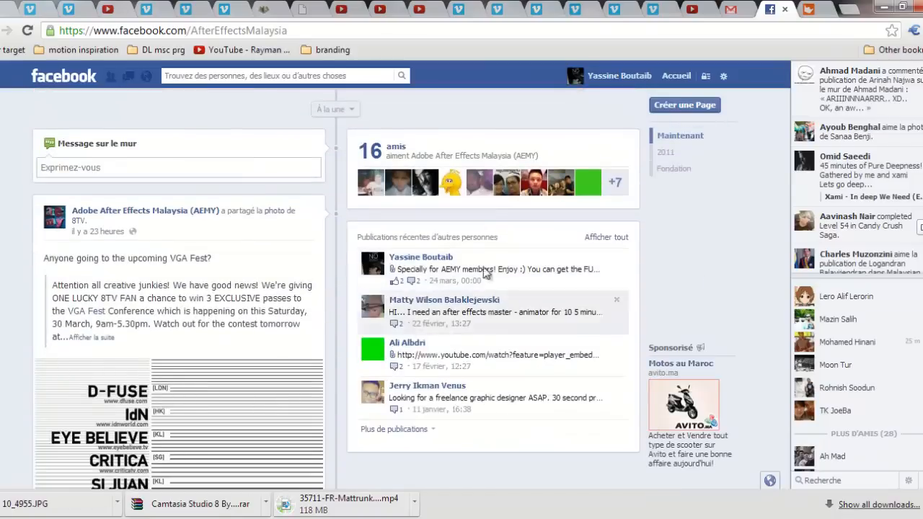
{"action": "scroll", "coordinate": [323, 348], "scroll_direction": "down", "scroll_amount": 4}
{"action": "scroll", "coordinate": [401, 240], "scroll_direction": "up", "scroll_amount": 7}
{"action": "scroll", "coordinate": [490, 319], "scroll_direction": "down", "scroll_amount": 12}
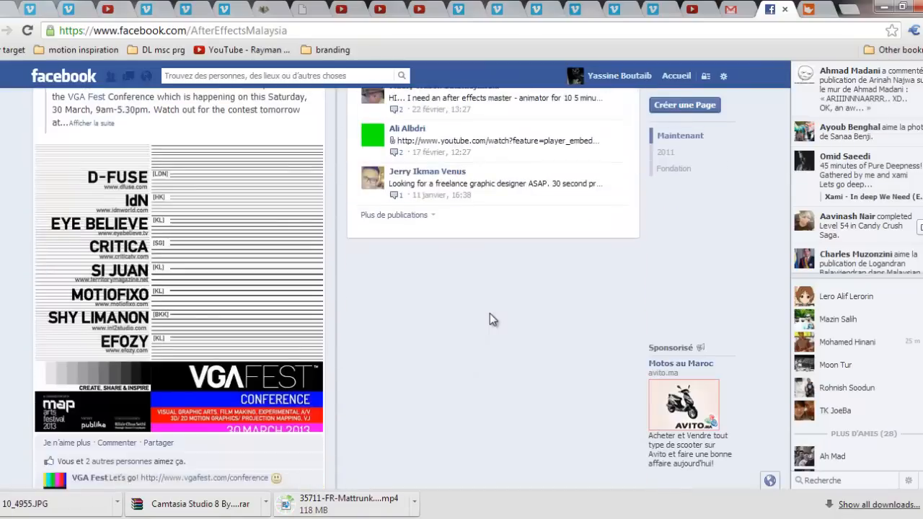
{"action": "scroll", "coordinate": [493, 316], "scroll_direction": "down", "scroll_amount": 20}
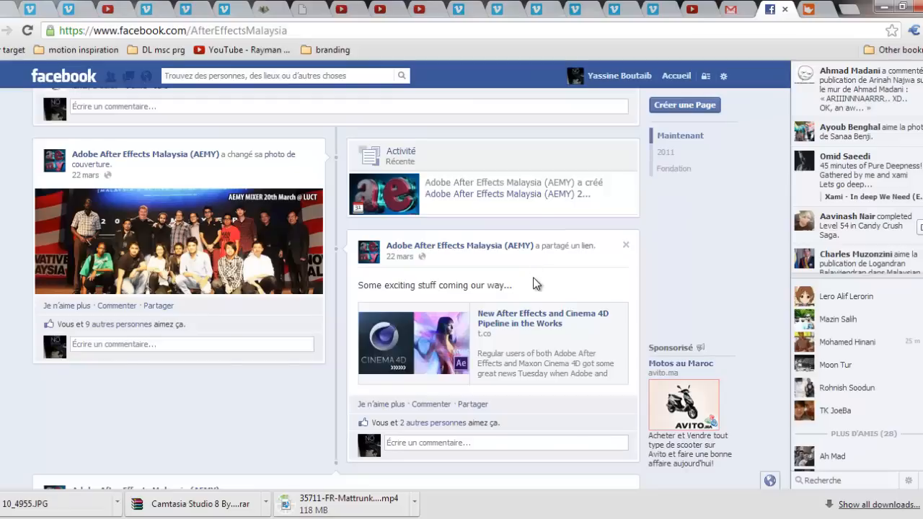
{"action": "scroll", "coordinate": [453, 299], "scroll_direction": "down", "scroll_amount": 15}
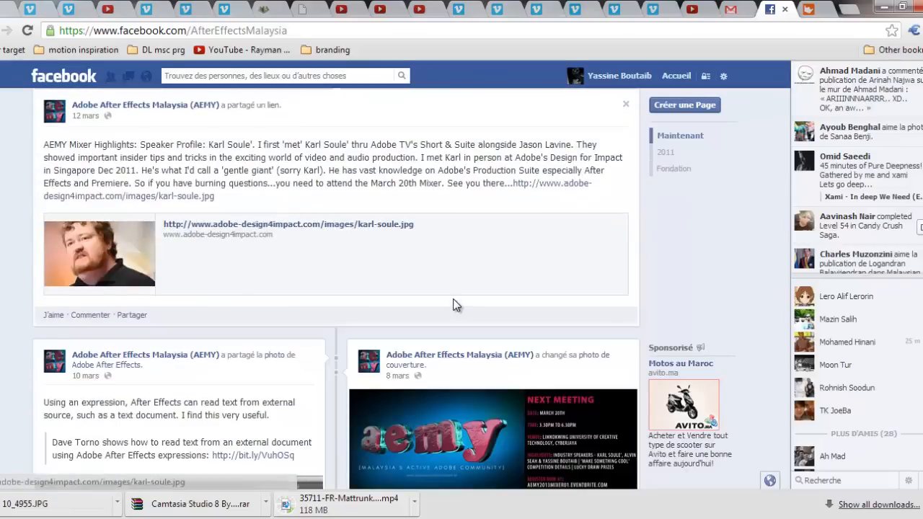
{"action": "scroll", "coordinate": [195, 411], "scroll_direction": "up", "scroll_amount": 10}
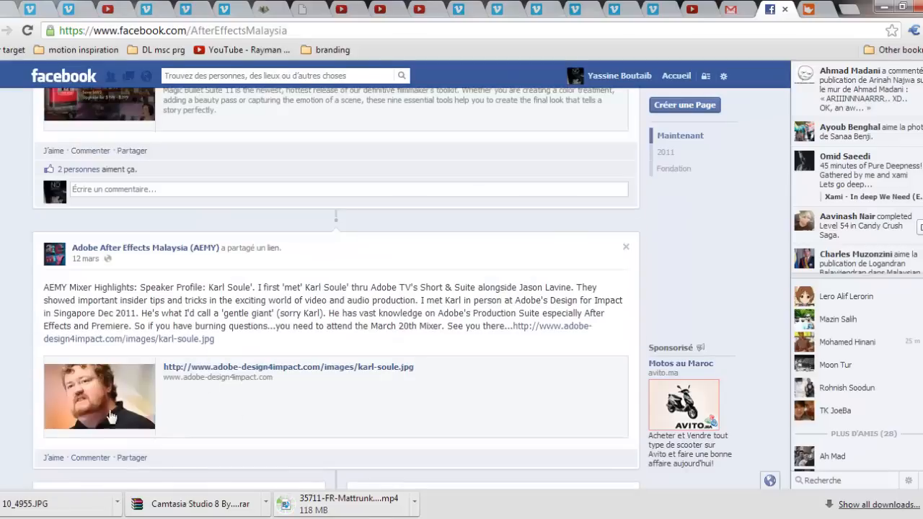
{"action": "scroll", "coordinate": [348, 426], "scroll_direction": "up", "scroll_amount": 11}
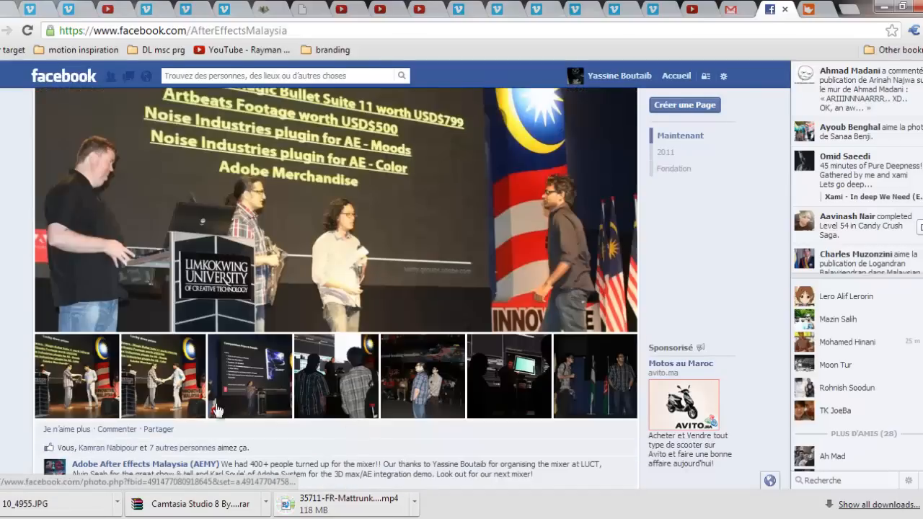
{"action": "scroll", "coordinate": [477, 331], "scroll_direction": "down", "scroll_amount": 5}
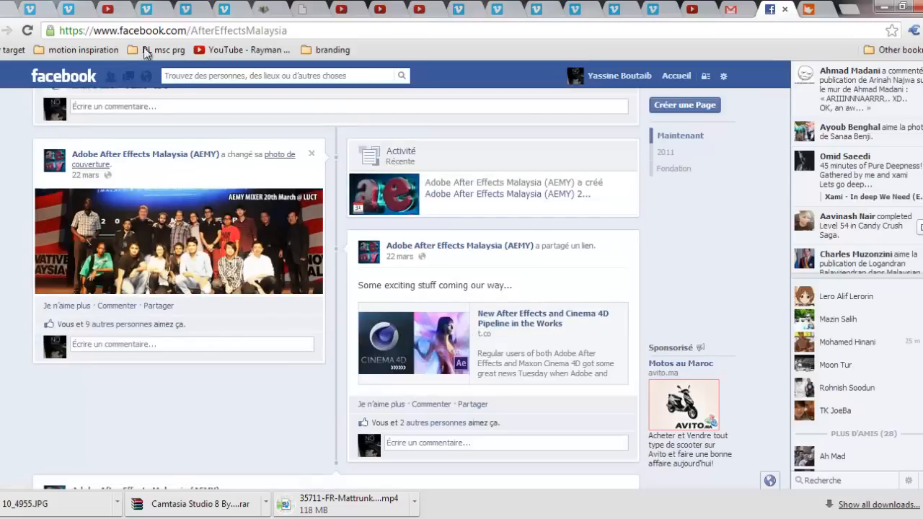
- Search Facebook for "arte", open the ARTE Academy page and look through its posts about courses and workshops
{"action": "left_click", "coordinate": [196, 75]}
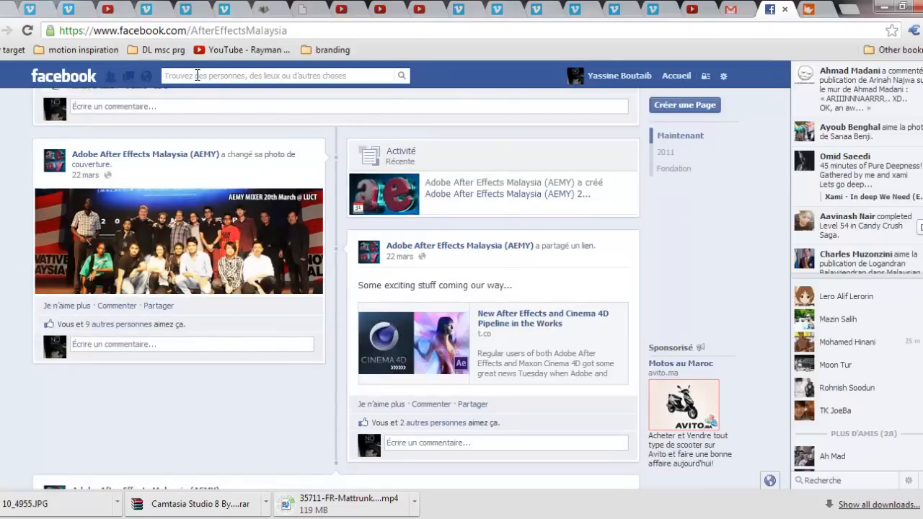
{"action": "type", "text": "arte"}
{"action": "left_click", "coordinate": [262, 131]}
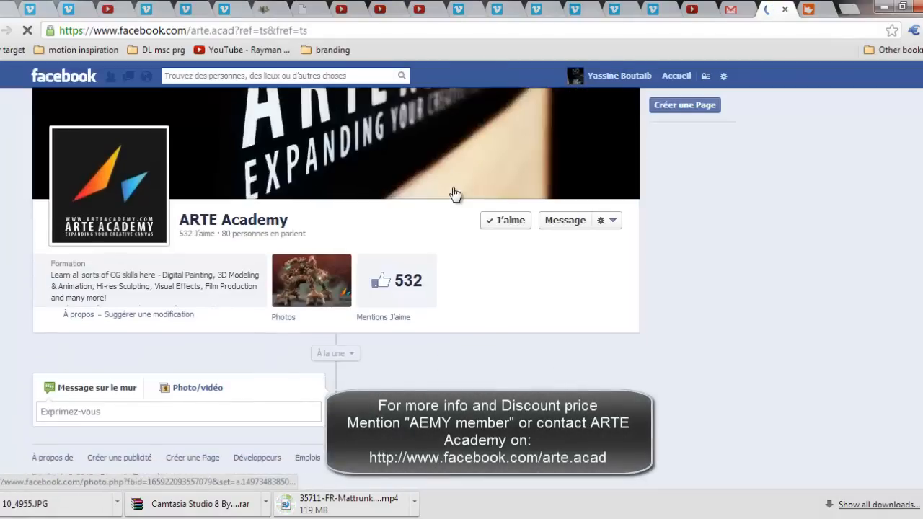
{"action": "scroll", "coordinate": [310, 215], "scroll_direction": "down", "scroll_amount": 10}
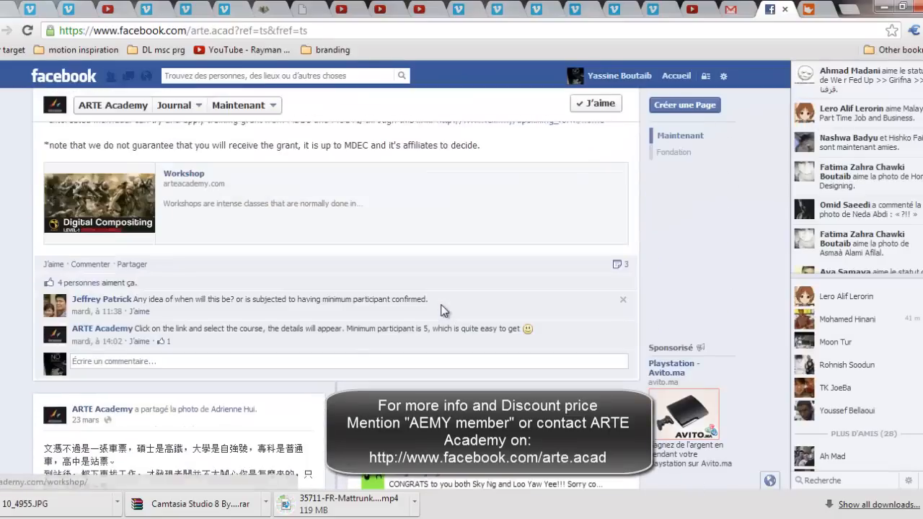
{"action": "scroll", "coordinate": [443, 306], "scroll_direction": "down", "scroll_amount": 6}
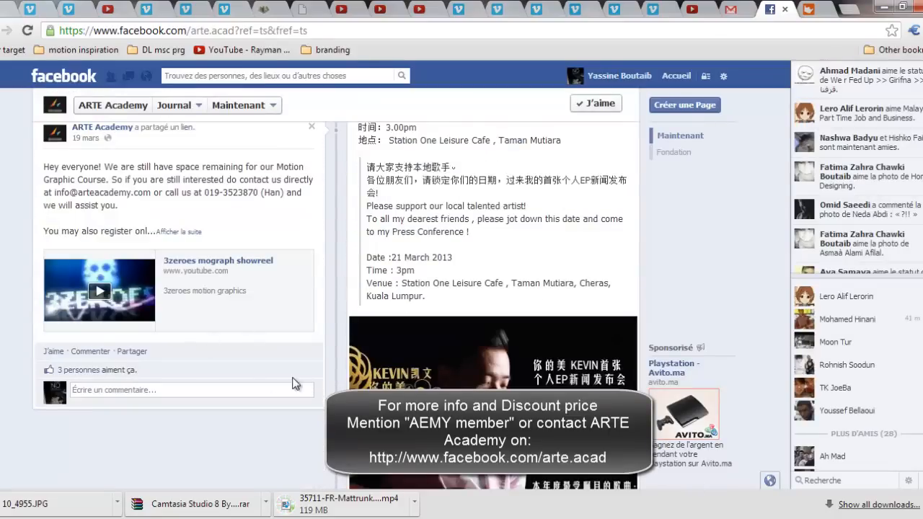
{"action": "scroll", "coordinate": [295, 384], "scroll_direction": "up", "scroll_amount": 15}
{"action": "scroll", "coordinate": [294, 371], "scroll_direction": "down", "scroll_amount": 6}
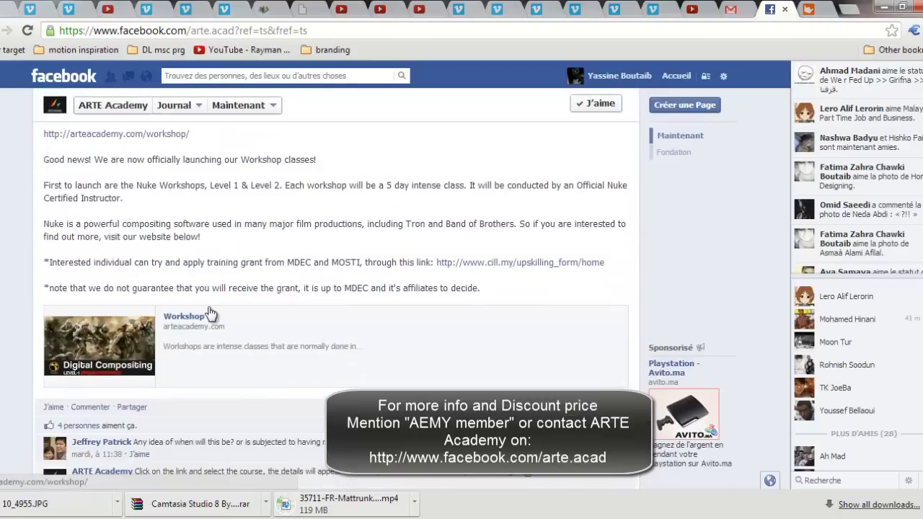
- Open the Workshop link from the ARTE Academy post and review the Digital Compositing workshops on the site
{"action": "left_click", "coordinate": [185, 323]}
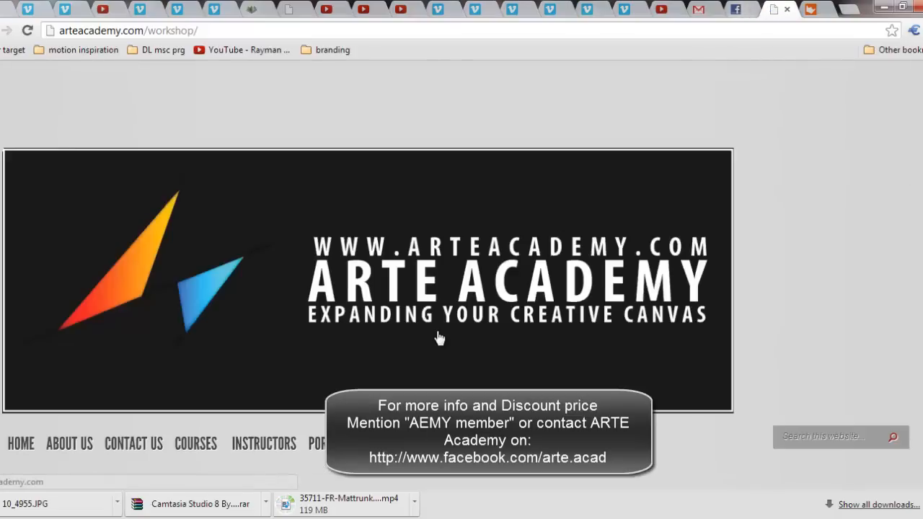
{"action": "scroll", "coordinate": [437, 336], "scroll_direction": "down", "scroll_amount": 5}
{"action": "scroll", "coordinate": [449, 351], "scroll_direction": "down", "scroll_amount": 5}
{"action": "scroll", "coordinate": [448, 352], "scroll_direction": "up", "scroll_amount": 3}
{"action": "scroll", "coordinate": [448, 352], "scroll_direction": "down", "scroll_amount": 2}
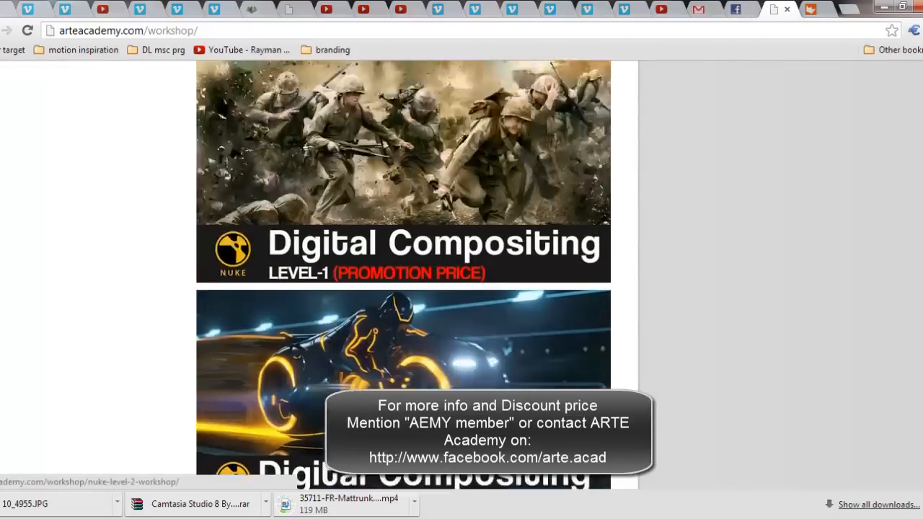
{"action": "scroll", "coordinate": [448, 352], "scroll_direction": "down", "scroll_amount": 2}
{"action": "scroll", "coordinate": [448, 351], "scroll_direction": "up", "scroll_amount": 7}
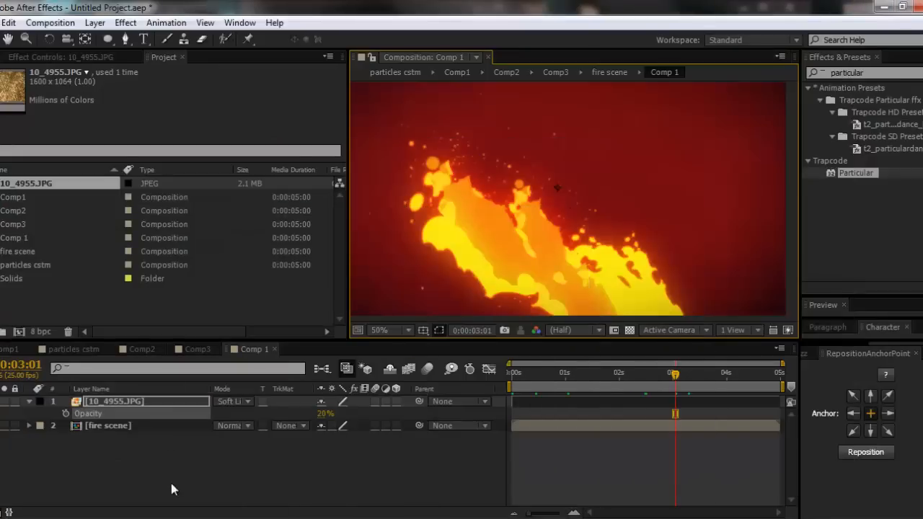
- Switch to the file browser and open the C: drive, and return to After Effects to widen the Composition panel
{"action": "left_click", "coordinate": [204, 457]}
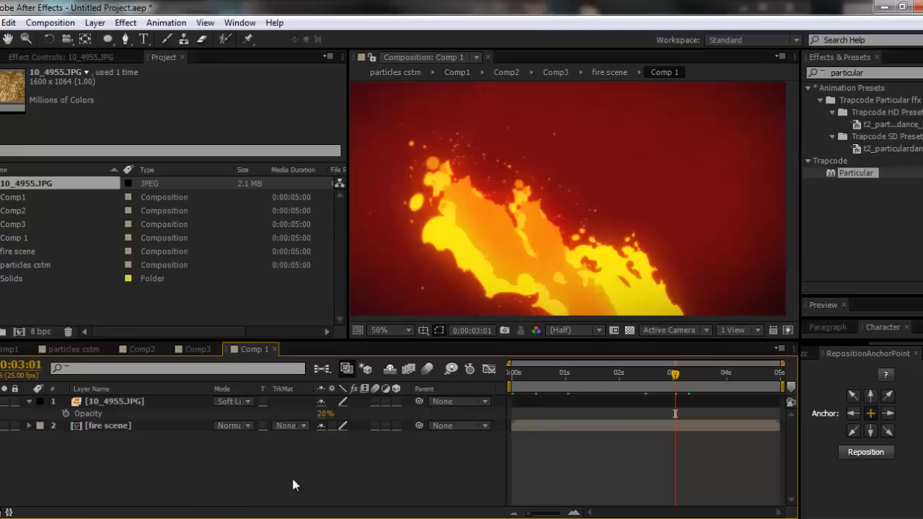
{"action": "key", "text": "alt+Tab"}
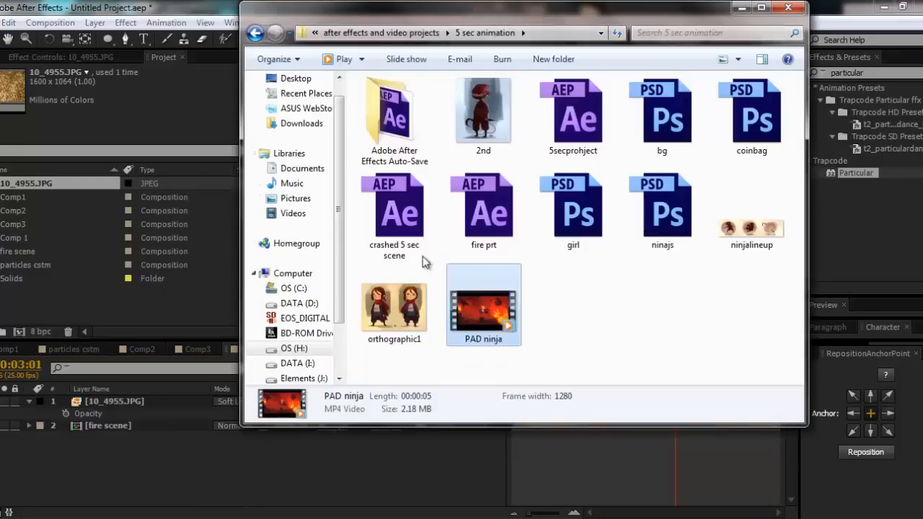
{"action": "left_click", "coordinate": [293, 288]}
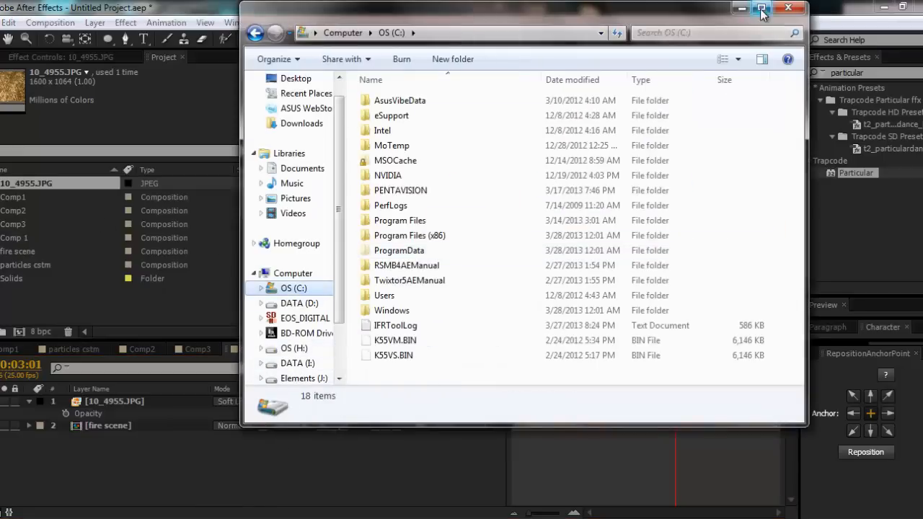
{"action": "left_click", "coordinate": [743, 7]}
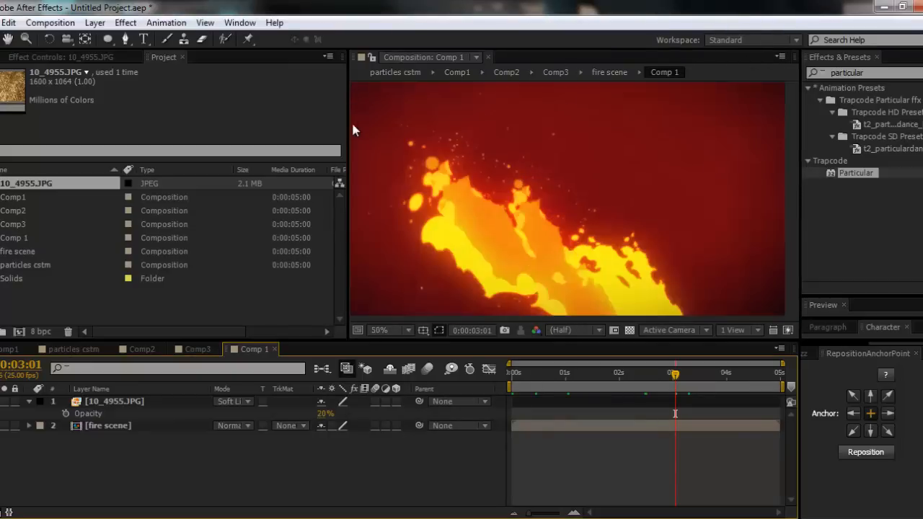
{"action": "left_click_drag", "start_coordinate": [347, 120], "coordinate": [159, 122]}
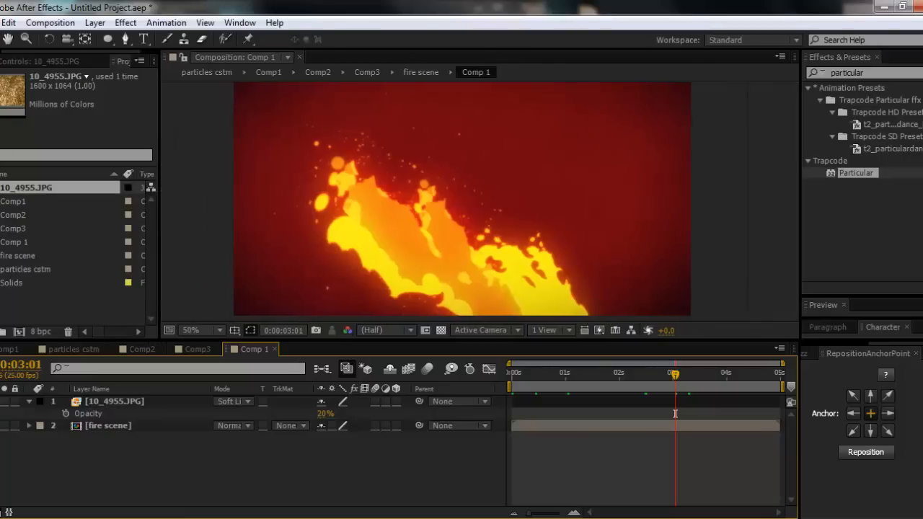
- Review the Renderer options in Comp 1's advanced composition settings and close them without changes
{"action": "key", "text": "ctrl+k"}
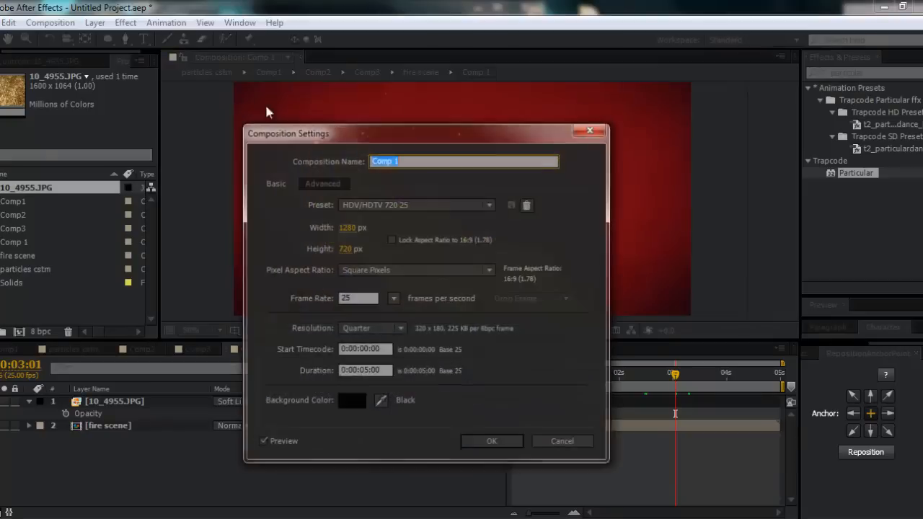
{"action": "left_click", "coordinate": [322, 181]}
{"action": "left_click", "coordinate": [401, 264]}
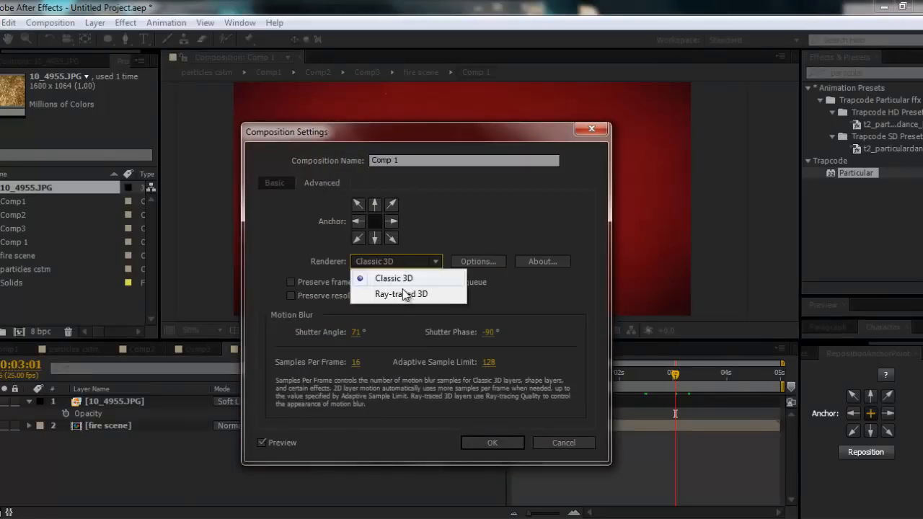
{"action": "left_click", "coordinate": [551, 446]}
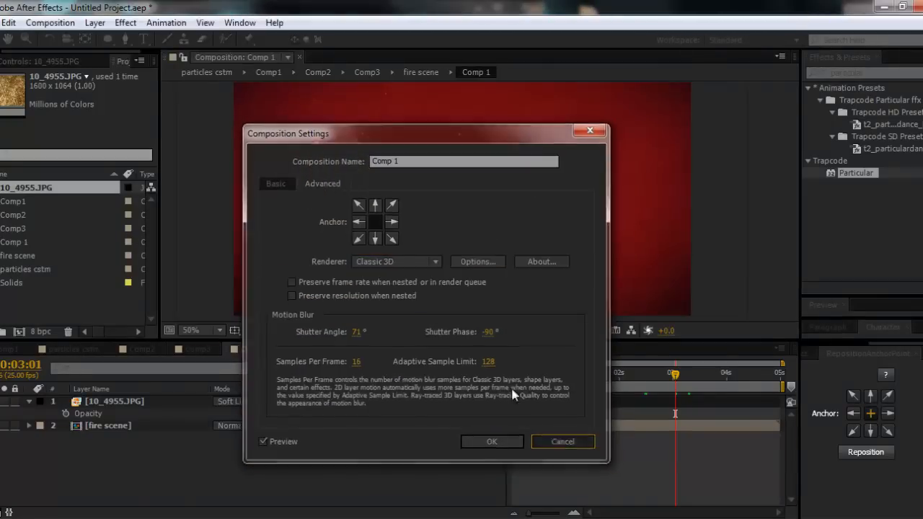
{"action": "left_click", "coordinate": [551, 446]}
- Review the Ray-tracing options in the GPU Information of the Previews preferences, and close the preferences without changes
{"action": "left_click", "coordinate": [8, 22]}
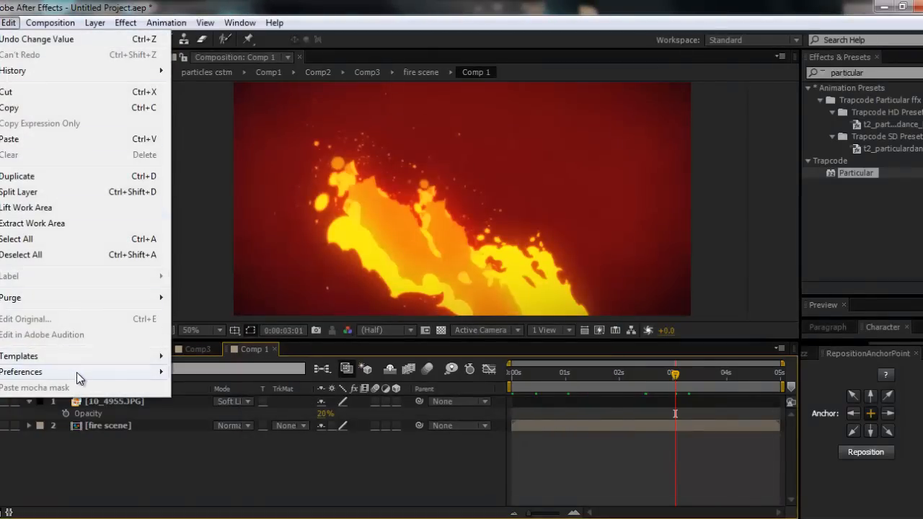
{"action": "mouse_move", "coordinate": [76, 372]}
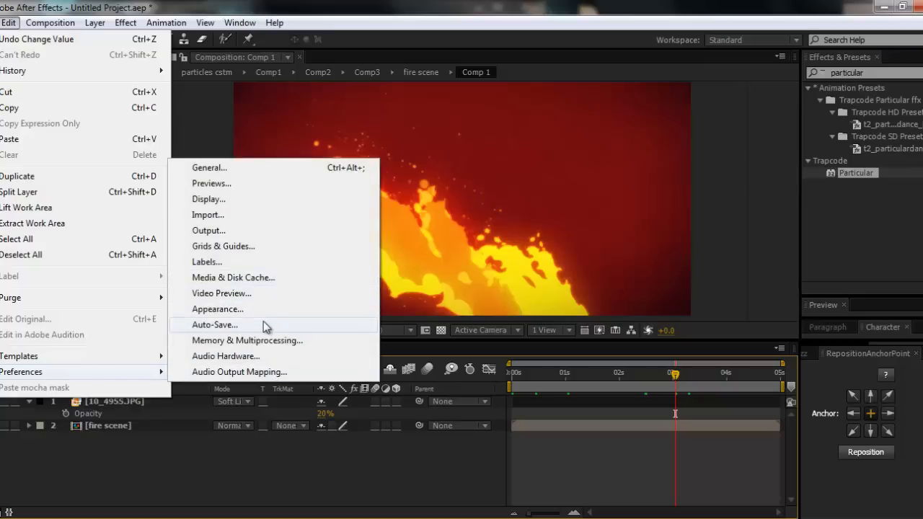
{"action": "left_click", "coordinate": [259, 199]}
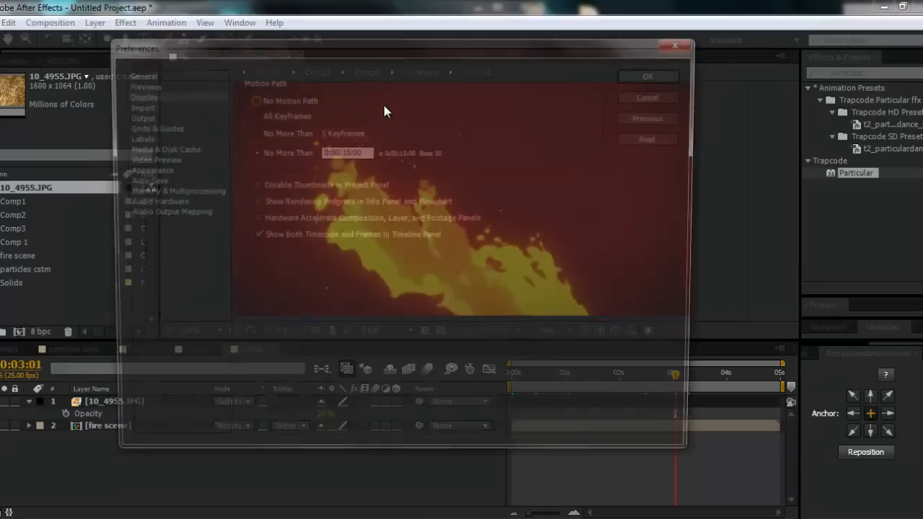
{"action": "left_click", "coordinate": [164, 84]}
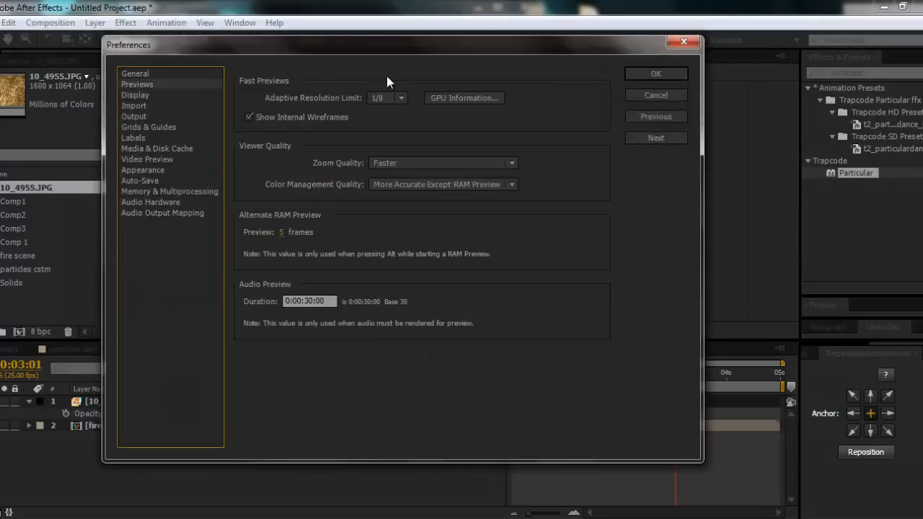
{"action": "left_click", "coordinate": [450, 99]}
{"action": "left_click", "coordinate": [185, 145]}
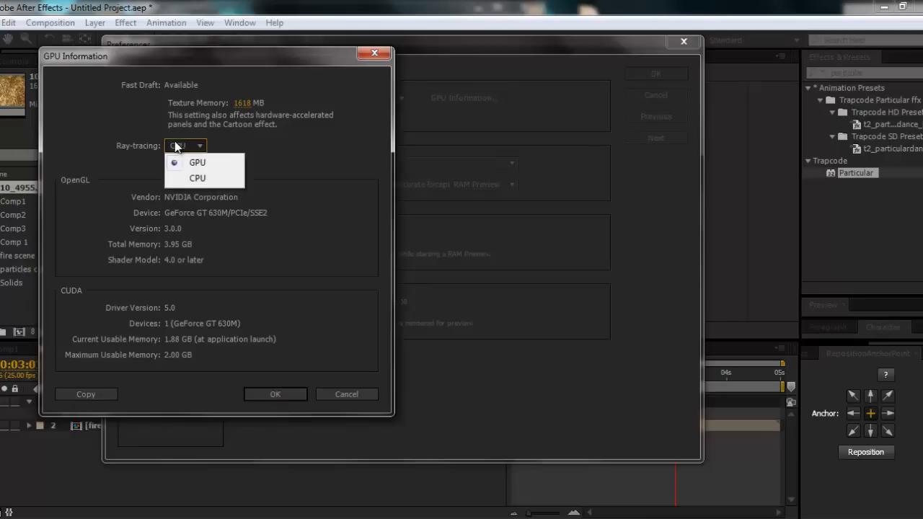
{"action": "left_click", "coordinate": [209, 164]}
{"action": "left_click", "coordinate": [347, 394]}
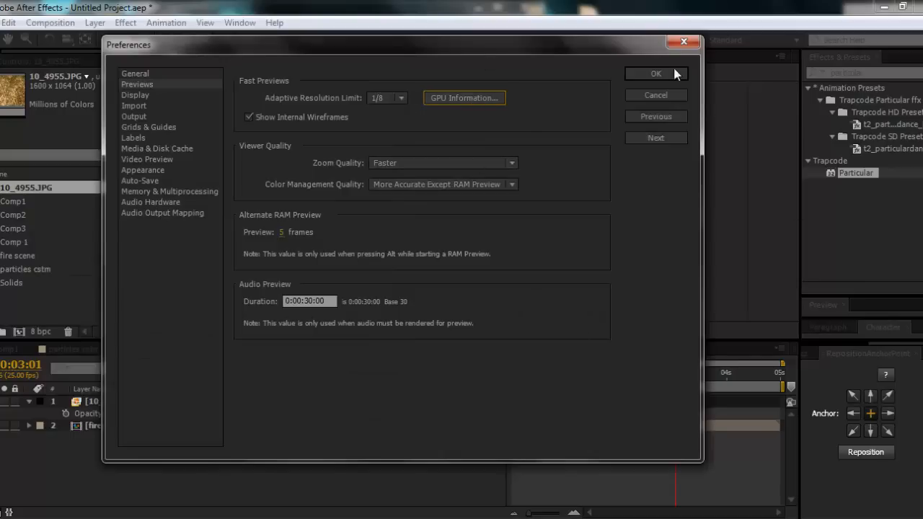
{"action": "left_click", "coordinate": [696, 41]}
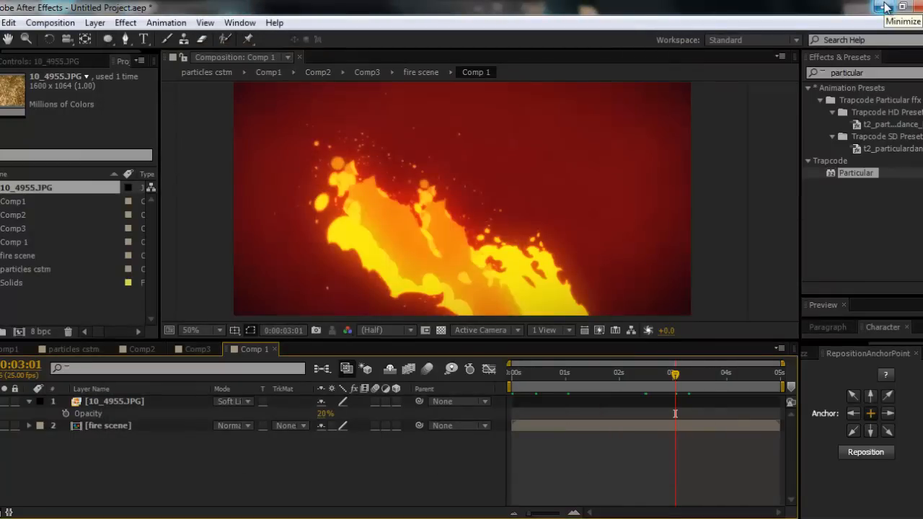
- Clear After Effects, Skype and the update notice out of the way on the desktop and launch NVIDIA Control Panel
{"action": "left_click", "coordinate": [885, 7]}
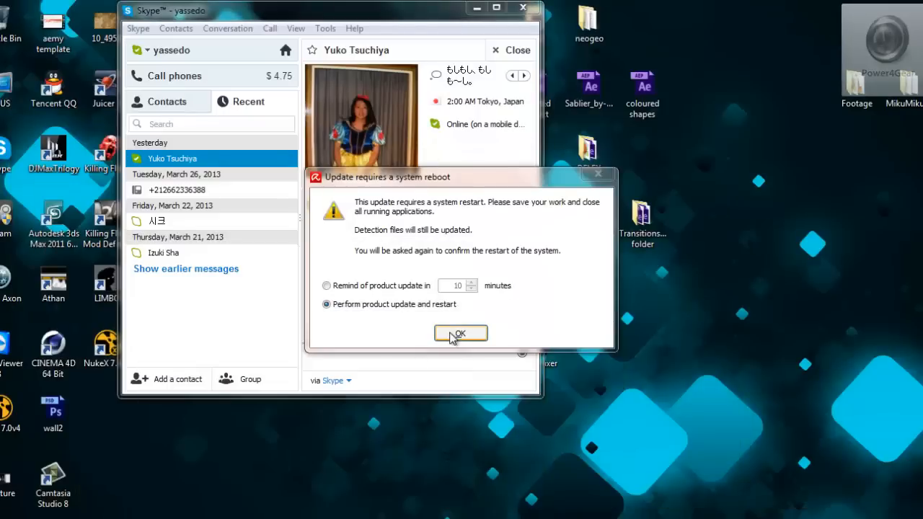
{"action": "left_click", "coordinate": [524, 9]}
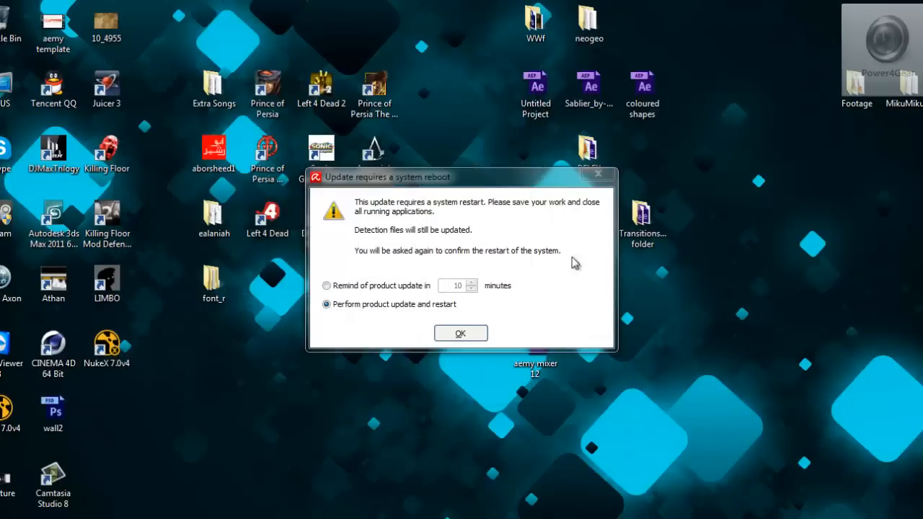
{"action": "left_click_drag", "start_coordinate": [516, 183], "coordinate": [922, 57]}
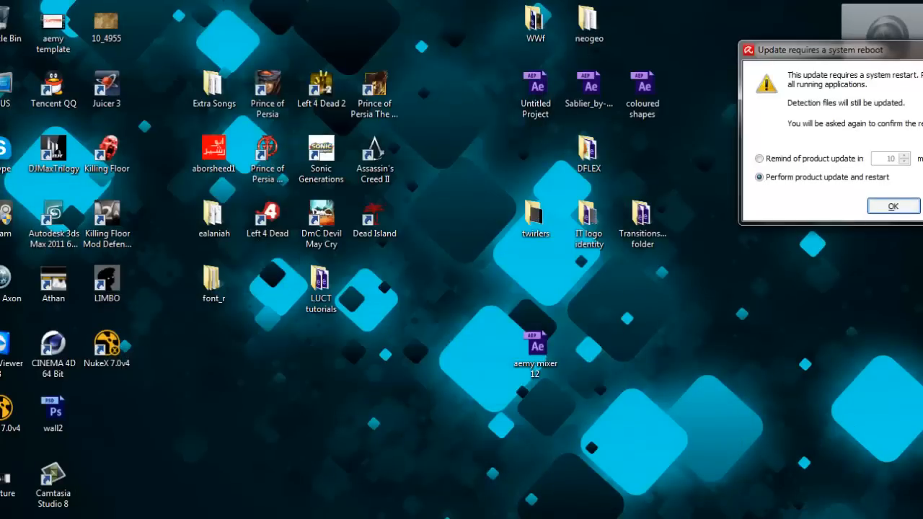
{"action": "right_click", "coordinate": [365, 391]}
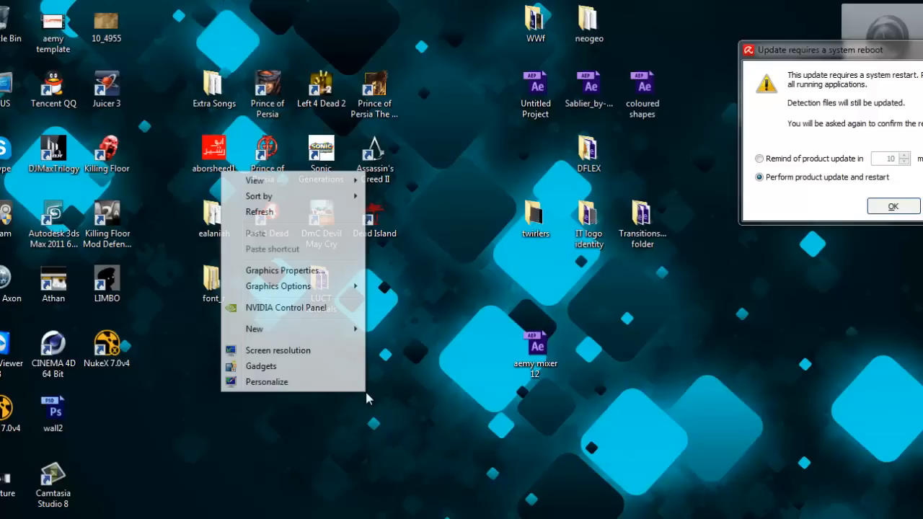
{"action": "left_click", "coordinate": [308, 309]}
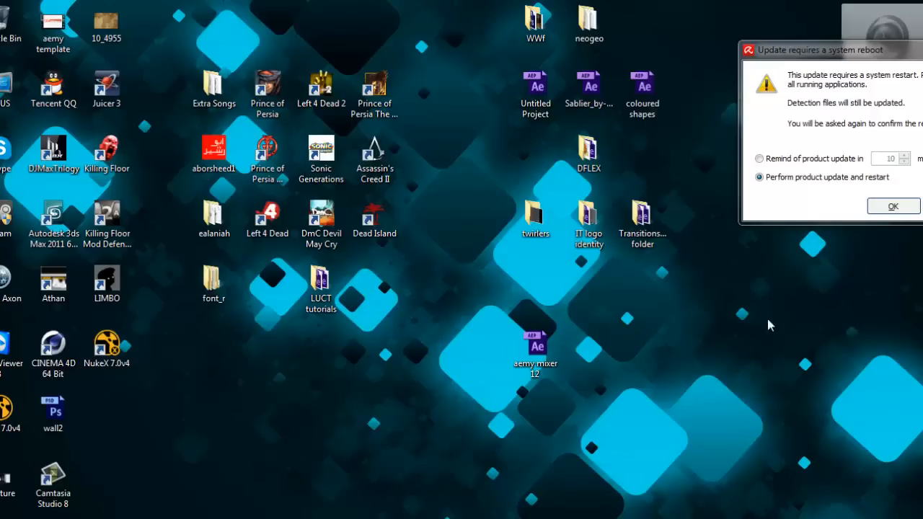
- Open the Program Files folder on the C: drive and return to the NVIDIA Control Panel window
{"action": "left_click", "coordinate": [232, 517]}
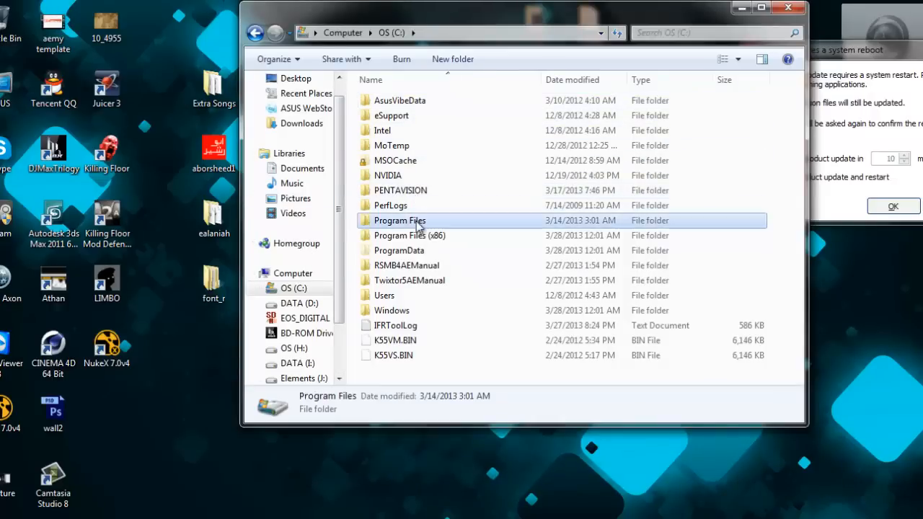
{"action": "double_click", "coordinate": [389, 221]}
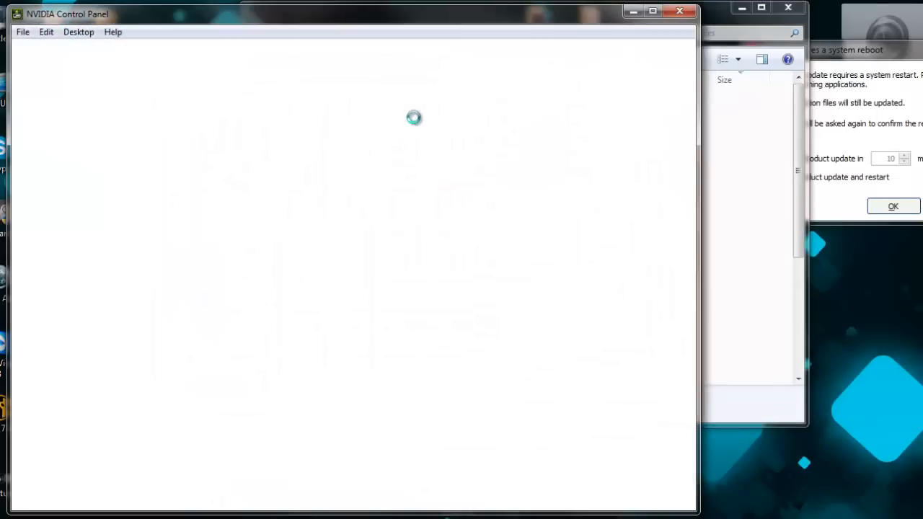
{"action": "left_click", "coordinate": [723, 13]}
{"action": "left_click", "coordinate": [199, 21]}
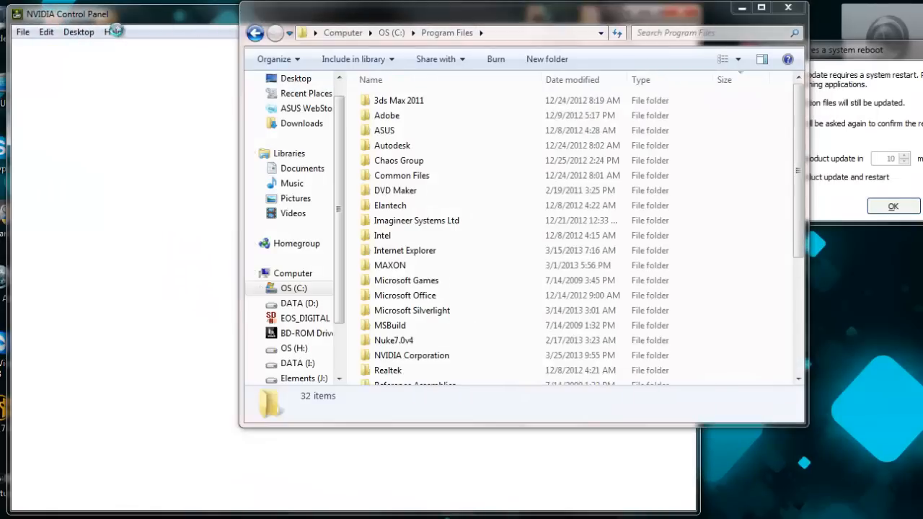
- Check the graphics card's name in NVIDIA Control Panel's System Information and close the control panel
{"action": "left_click", "coordinate": [157, 33]}
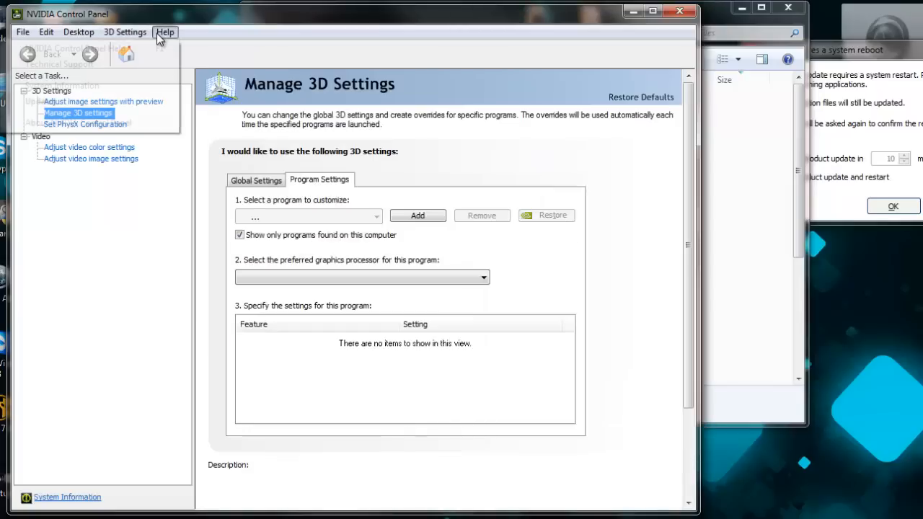
{"action": "mouse_move", "coordinate": [125, 32]}
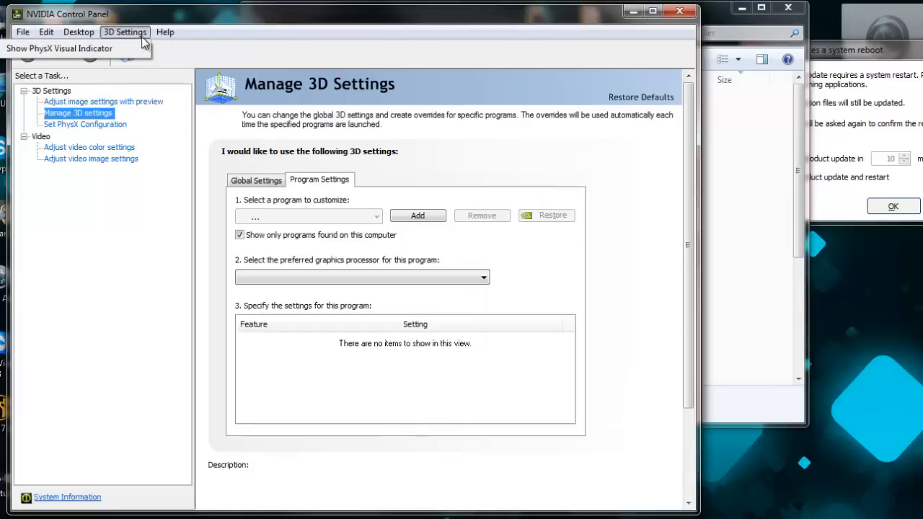
{"action": "mouse_move", "coordinate": [159, 33]}
{"action": "left_click", "coordinate": [148, 85]}
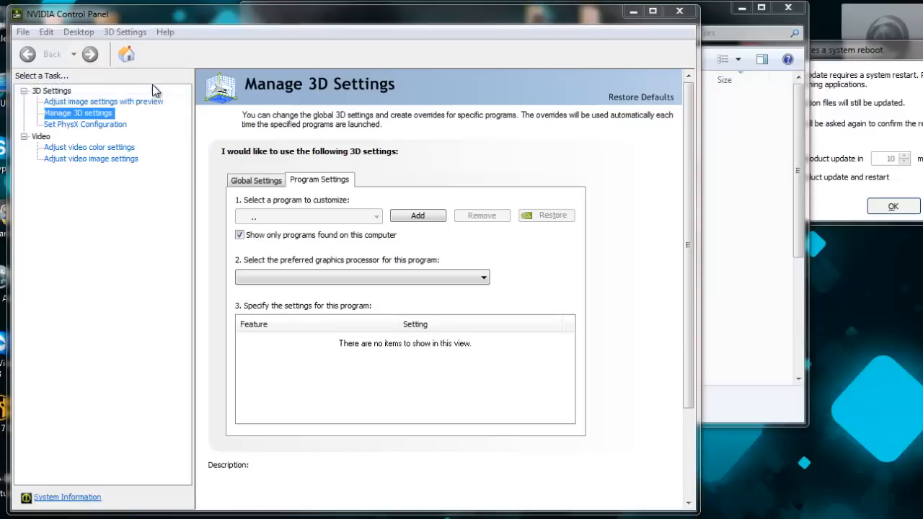
{"action": "left_click", "coordinate": [189, 262]}
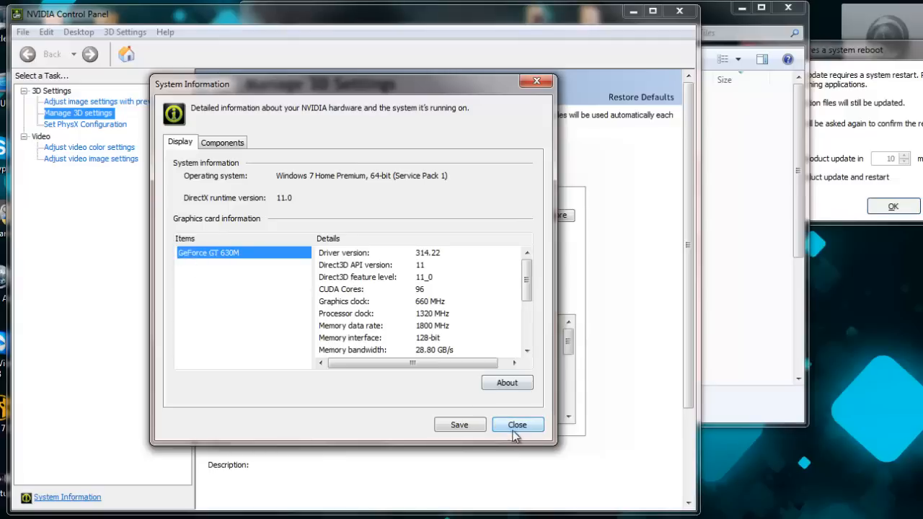
{"action": "left_click_drag", "start_coordinate": [512, 427], "coordinate": [236, 262]}
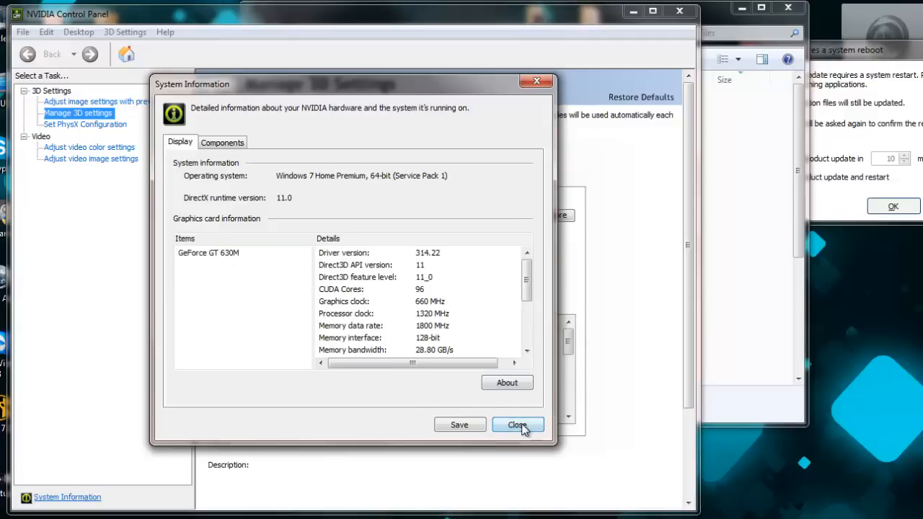
{"action": "left_click", "coordinate": [516, 425]}
{"action": "left_click", "coordinate": [679, 11]}
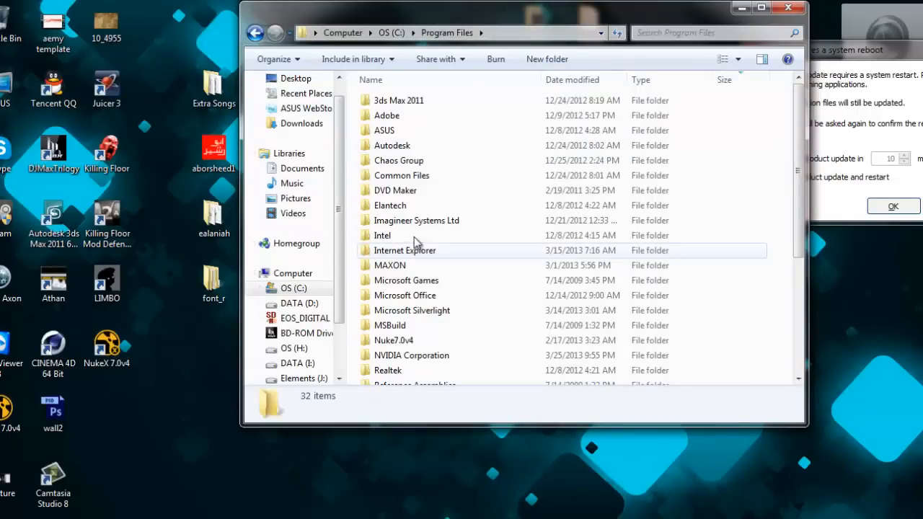
- Browse from Program Files to Adobe, Adobe After Effects CS6, Support Files and locate the raytracer_supported_cards text file
{"action": "double_click", "coordinate": [403, 116]}
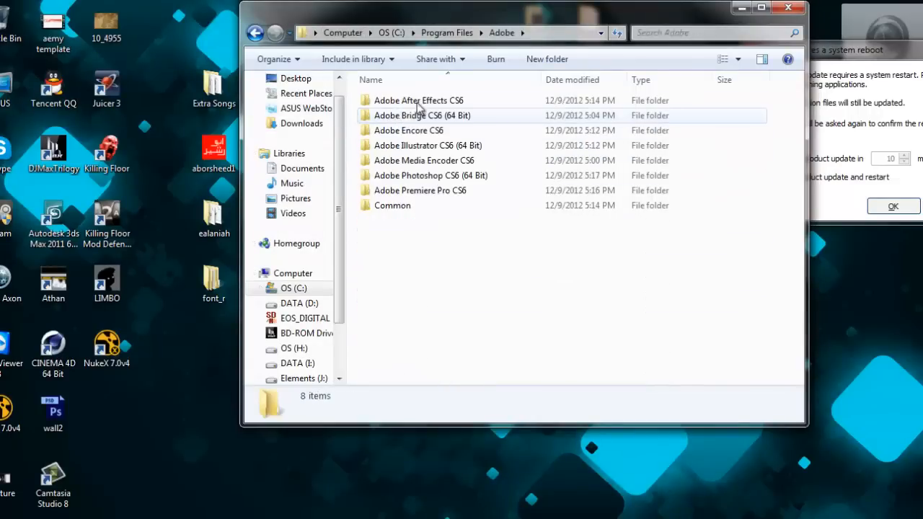
{"action": "double_click", "coordinate": [418, 102]}
{"action": "double_click", "coordinate": [419, 100]}
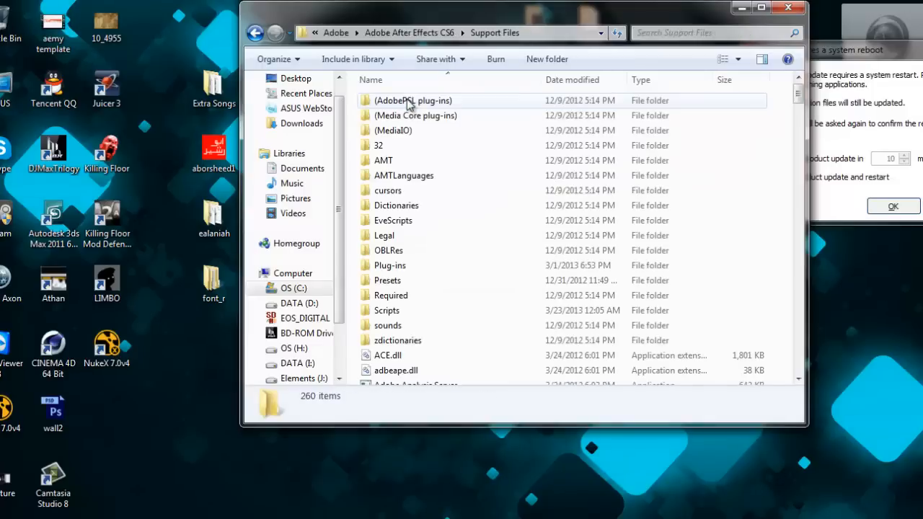
{"action": "left_click", "coordinate": [431, 297]}
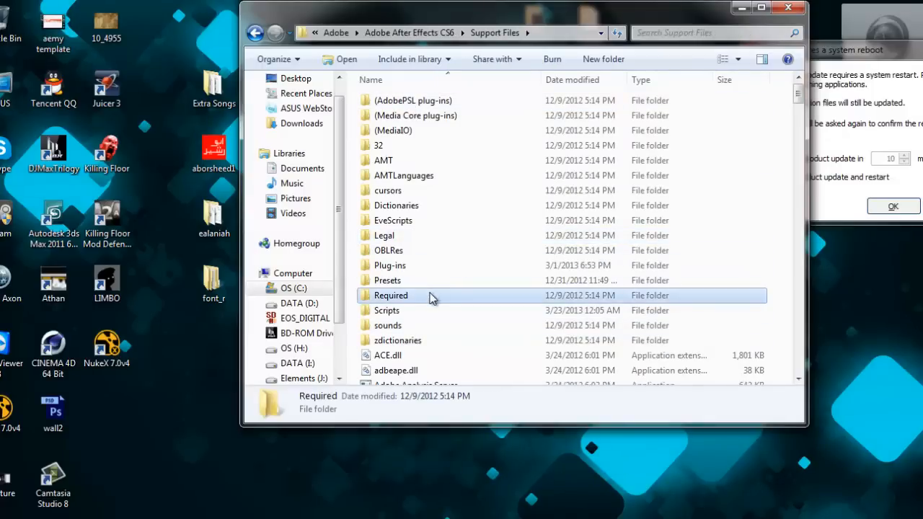
{"action": "key", "text": "r"}
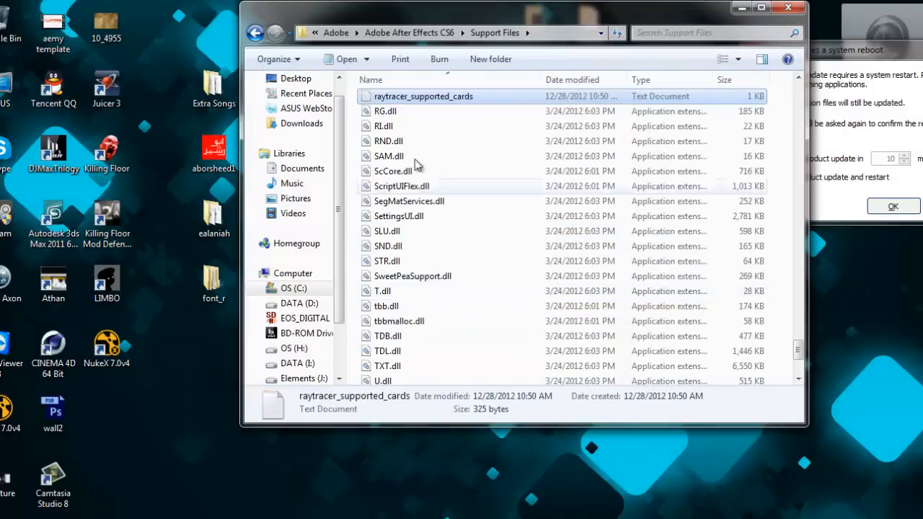
- Open raytracer_supported_cards in Notepad and select its GeForce GT 630M line
{"action": "double_click", "coordinate": [412, 96]}
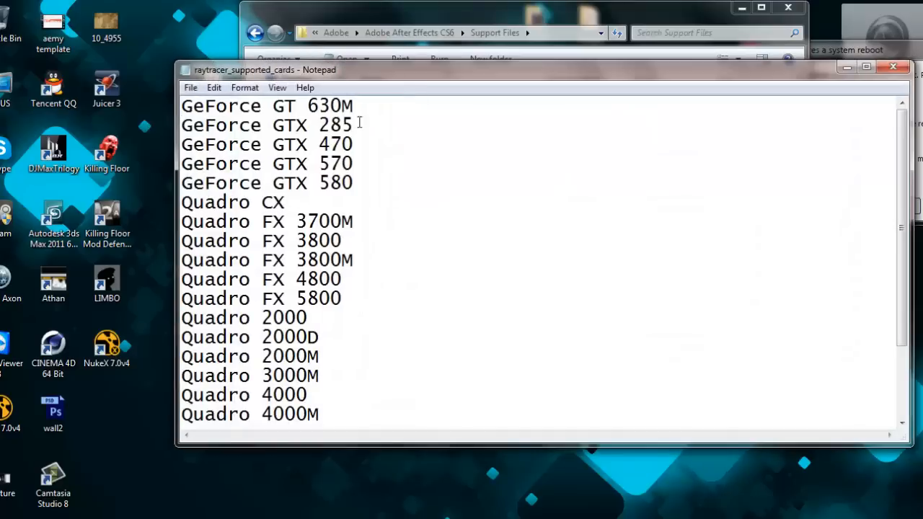
{"action": "left_click", "coordinate": [374, 109]}
{"action": "left_click_drag", "start_coordinate": [374, 109], "coordinate": [155, 107]}
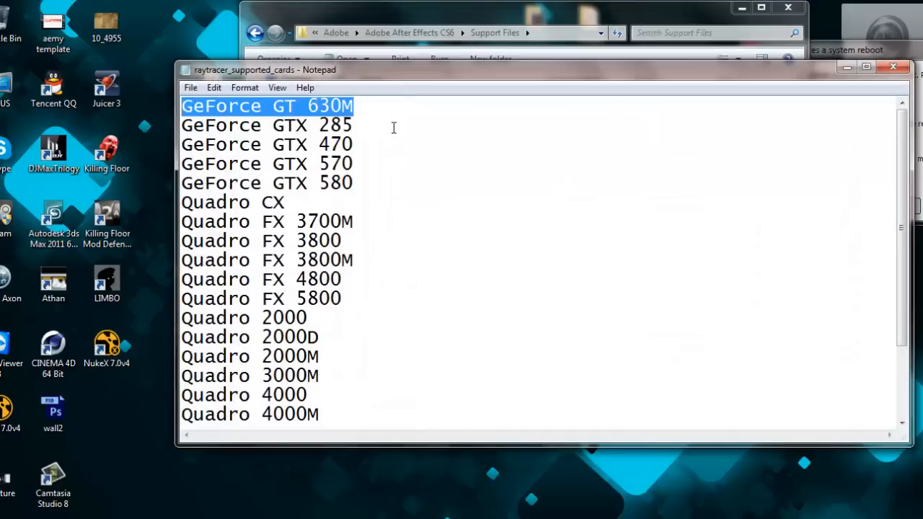
- Highlight the first graphics card line in raytracer_supported_cards, close Notepad and return to After Effects
{"action": "left_click", "coordinate": [371, 108]}
{"action": "left_click_drag", "start_coordinate": [395, 101], "coordinate": [201, 101]}
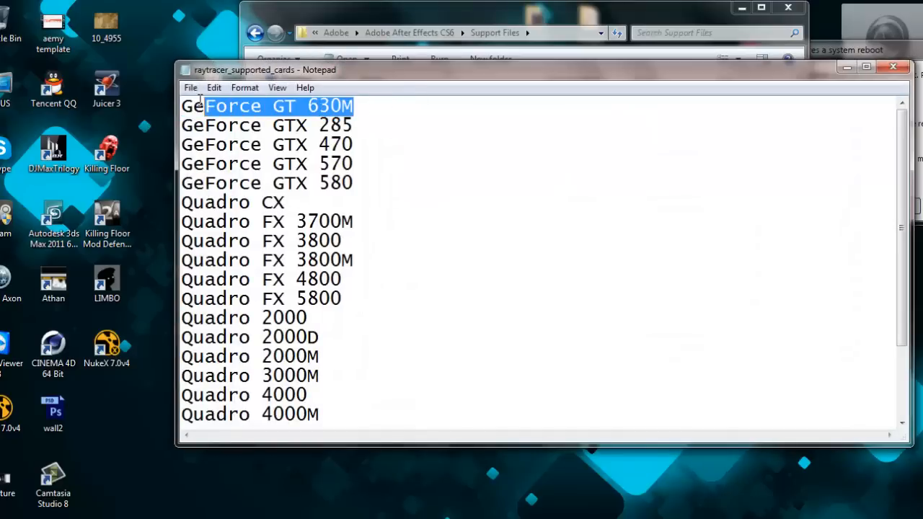
{"action": "left_click", "coordinate": [893, 66]}
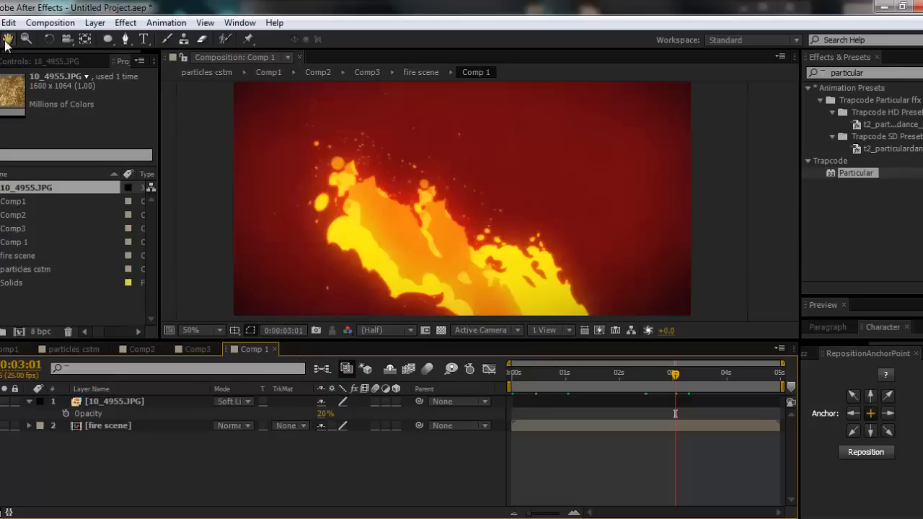
- Check the Ray-tracing options in the GPU Information of the Previews preferences, and cancel both dialogs without changes
{"action": "left_click", "coordinate": [12, 23]}
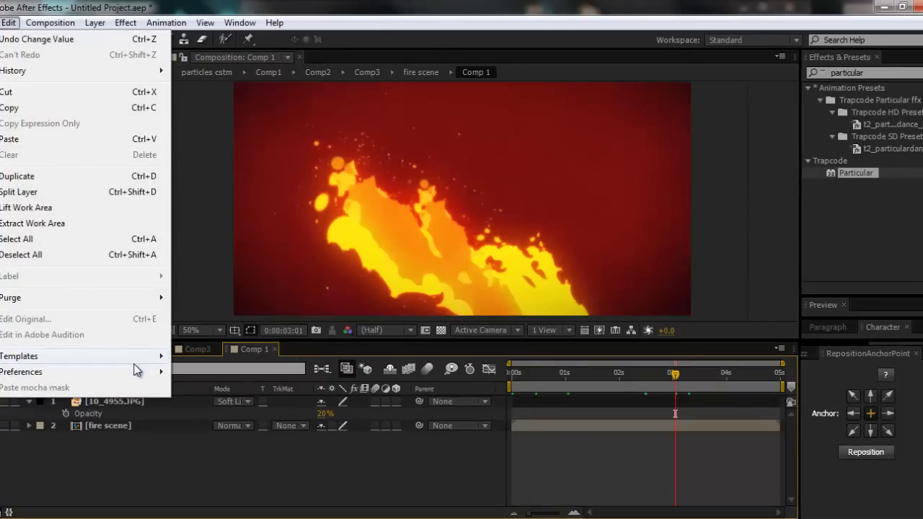
{"action": "mouse_move", "coordinate": [160, 364]}
{"action": "left_click", "coordinate": [250, 183]}
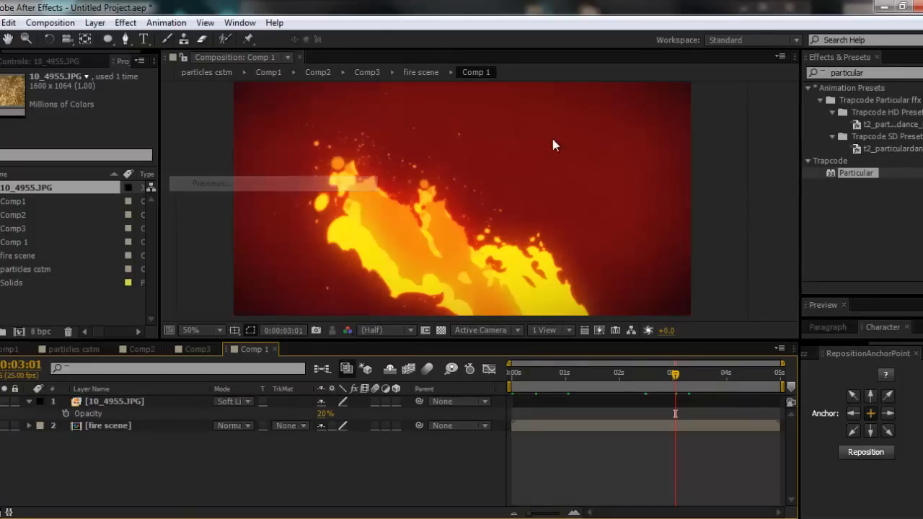
{"action": "left_click", "coordinate": [472, 97]}
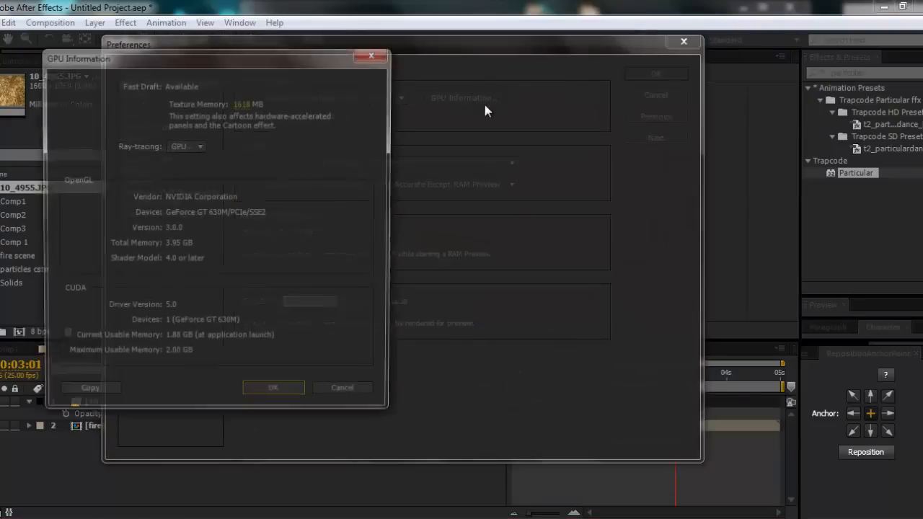
{"action": "left_click", "coordinate": [199, 146]}
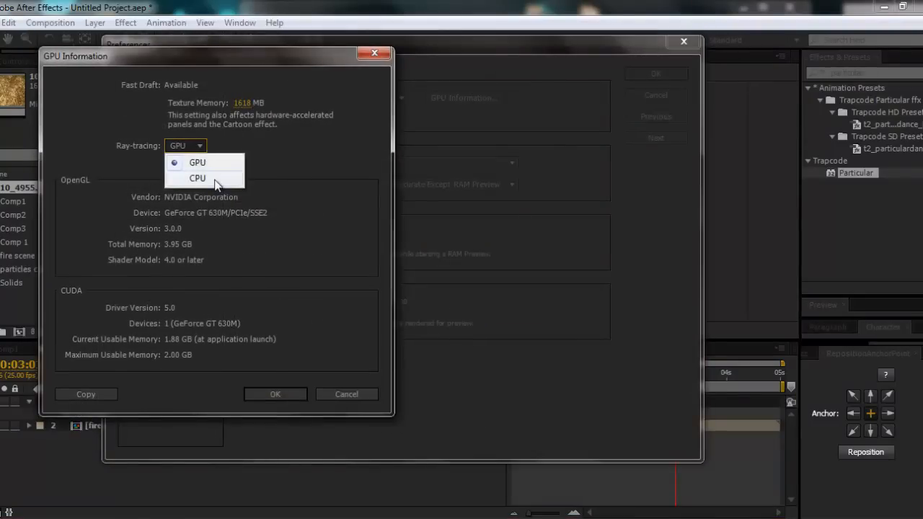
{"action": "left_click", "coordinate": [311, 158]}
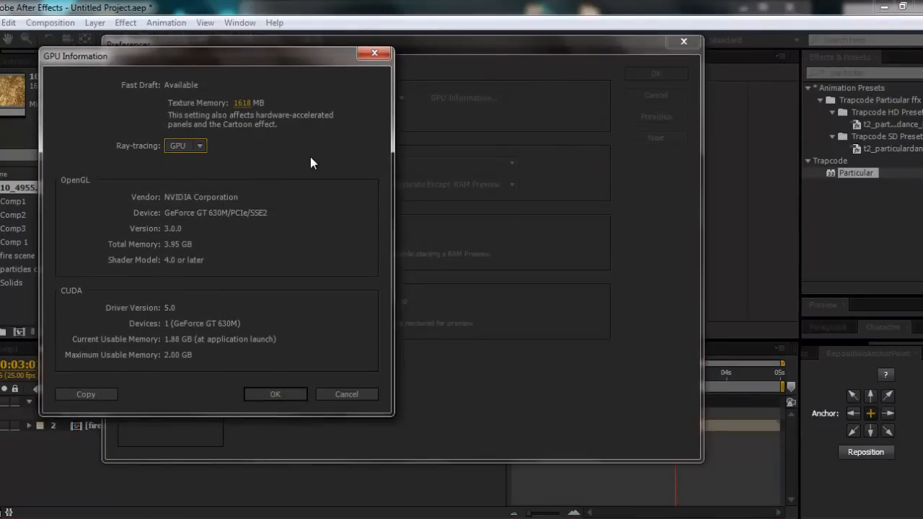
{"action": "left_click", "coordinate": [348, 394]}
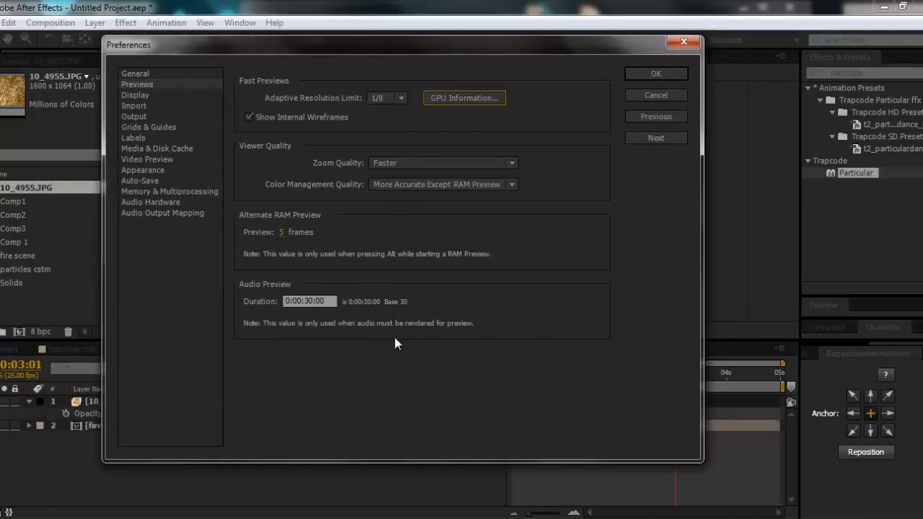
{"action": "left_click", "coordinate": [676, 92]}
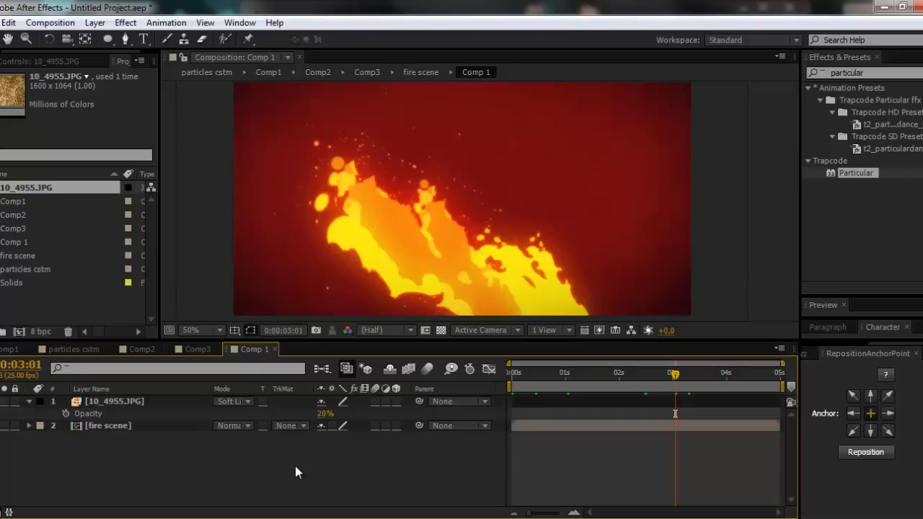
- Scrub through the fire animation in Comp 1 and move the current time to 0:00:03:07
{"action": "left_click_drag", "start_coordinate": [548, 390], "coordinate": [657, 389]}
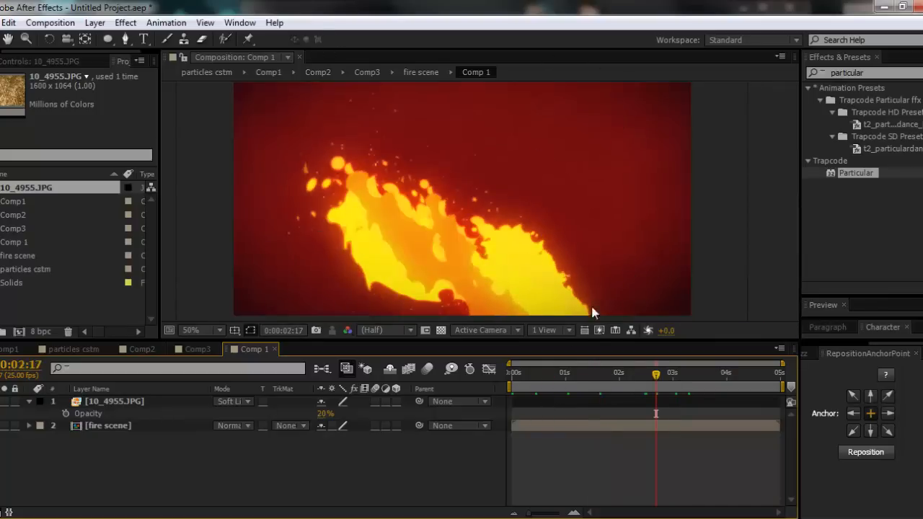
{"action": "left_click", "coordinate": [688, 374]}
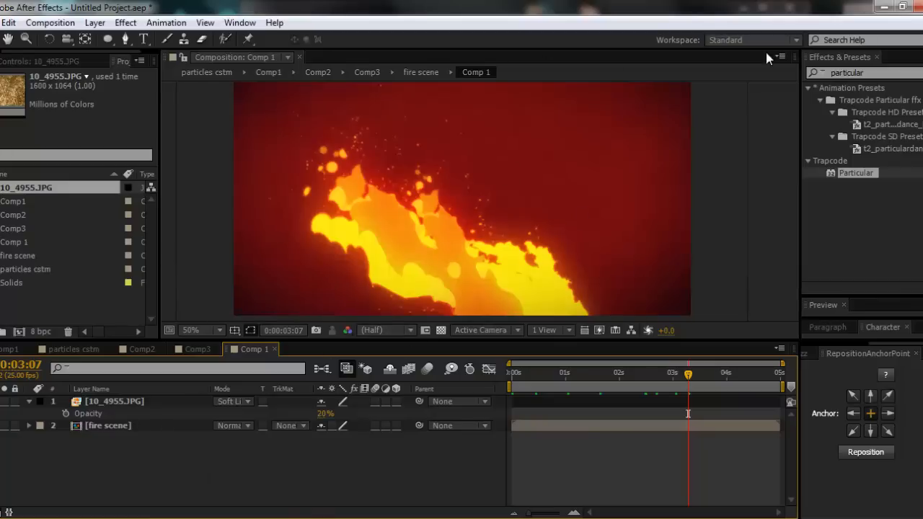
- Switch to the media player and play the reference cartoon fire video in full screen
{"action": "left_click", "coordinate": [72, 517]}
{"action": "double_click", "coordinate": [545, 252]}
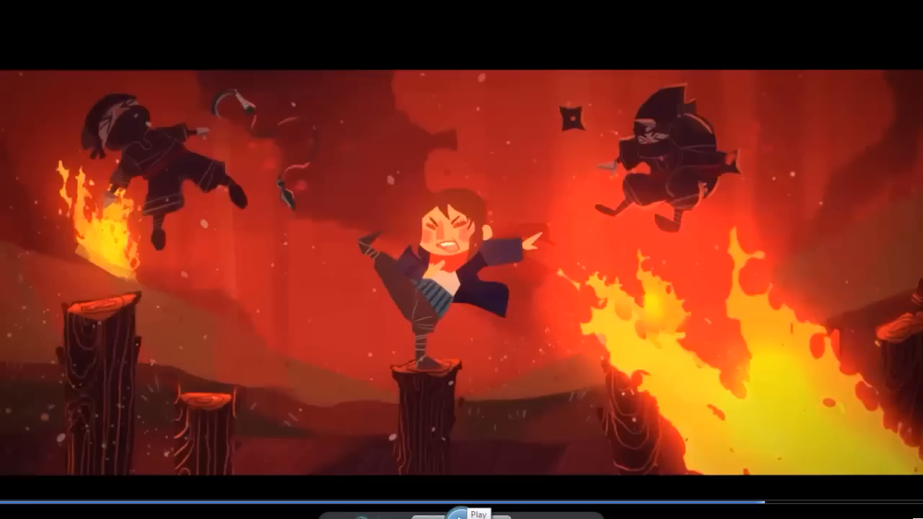
{"action": "left_click", "coordinate": [459, 514]}
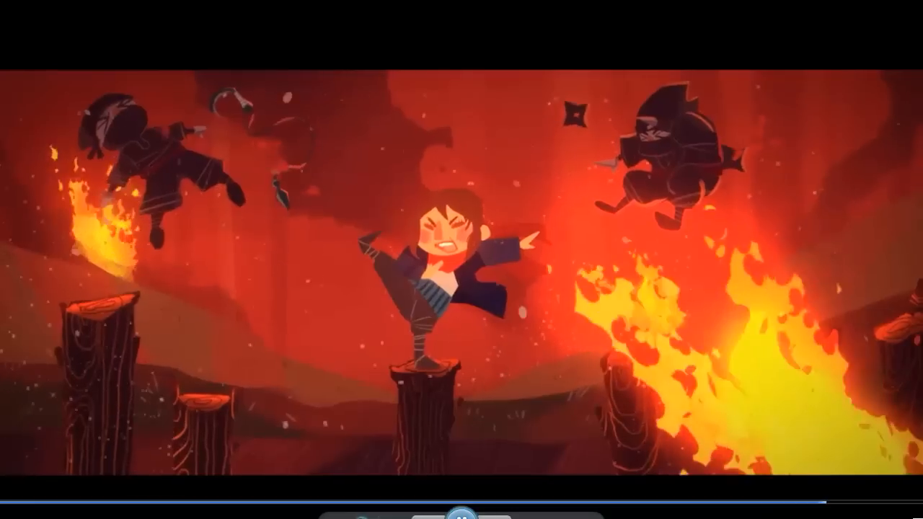